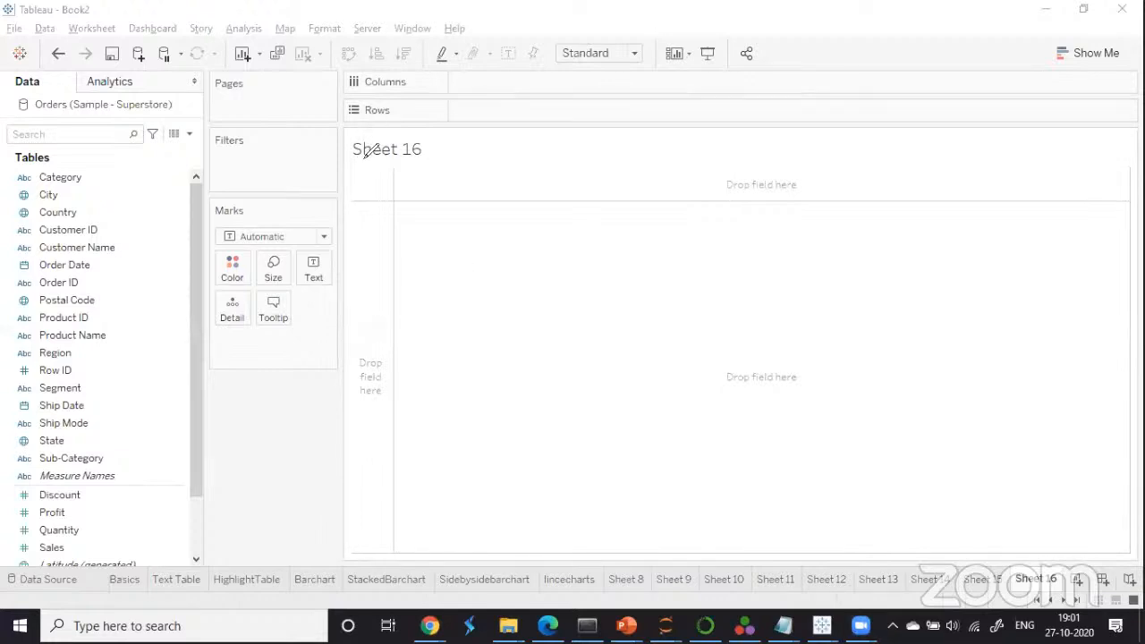
Handwrite a numbered list of chart types on the blank sheet: Text Table, Highlight table, Barchart, Stacked bar chart and Side by Side chart.
drag(433, 223, 433, 252)
mouse_move(456, 226)
mouse_down()
mouse_move(478, 220)
mouse_move(466, 242)
mouse_move(542, 220)
mouse_move(558, 234)
mouse_up()
mouse_move(442, 266)
mouse_down()
mouse_move(553, 244)
mouse_move(557, 255)
mouse_move(587, 255)
mouse_move(613, 240)
mouse_move(626, 255)
mouse_up()
mouse_move(462, 286)
mouse_down()
mouse_move(526, 291)
mouse_move(543, 277)
mouse_move(562, 295)
mouse_move(577, 279)
mouse_move(588, 284)
mouse_up()
mouse_move(440, 324)
mouse_down()
mouse_move(451, 338)
mouse_move(487, 313)
mouse_move(537, 324)
mouse_move(586, 304)
mouse_move(594, 315)
mouse_move(633, 289)
mouse_move(659, 307)
mouse_move(682, 299)
mouse_up()
mouse_move(442, 346)
mouse_down()
mouse_move(436, 365)
mouse_move(453, 367)
mouse_move(535, 341)
mouse_move(542, 358)
mouse_move(573, 340)
mouse_move(570, 354)
mouse_move(626, 341)
mouse_move(617, 319)
mouse_up()
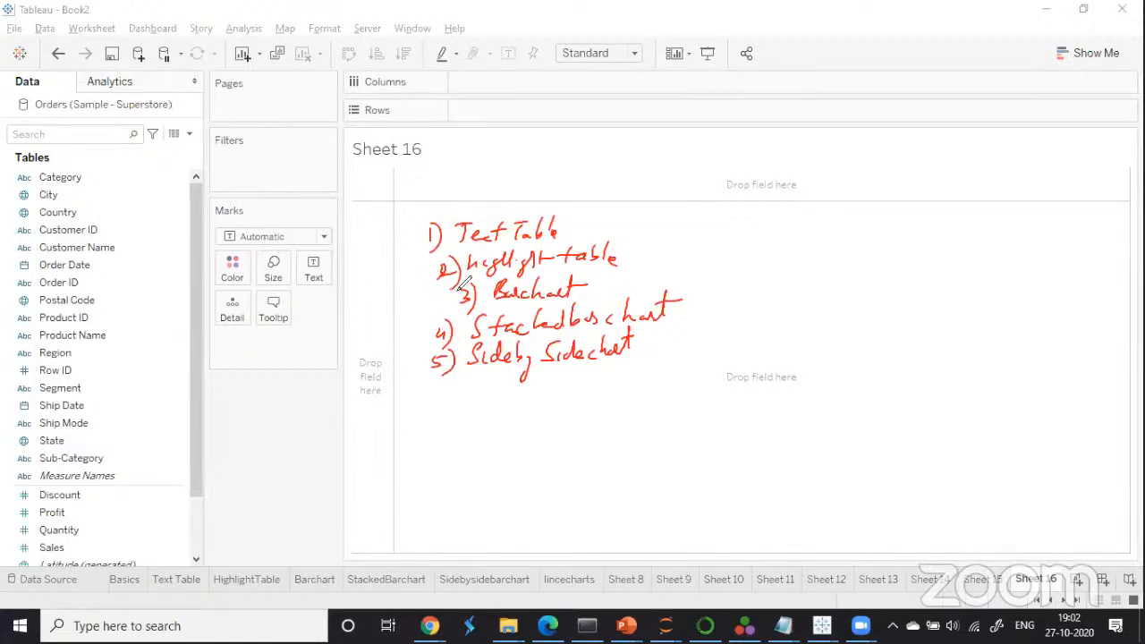
Handwrite "Line charts" branching into discrete line chart (Consolidate information) and continuous line chart (Detailed Information, Indepth Analysis).
mouse_move(403, 410)
mouse_down()
mouse_move(524, 400)
mouse_move(548, 376)
mouse_move(573, 393)
mouse_move(594, 388)
mouse_move(678, 367)
mouse_move(706, 340)
mouse_move(723, 367)
mouse_move(761, 333)
mouse_move(767, 356)
mouse_move(787, 351)
mouse_up()
mouse_move(553, 403)
mouse_down()
mouse_move(597, 417)
mouse_move(720, 384)
mouse_move(729, 400)
mouse_move(807, 390)
mouse_up()
drag(812, 342, 808, 365)
mouse_move(831, 346)
mouse_down()
mouse_move(828, 362)
mouse_move(857, 360)
mouse_move(934, 324)
mouse_move(921, 365)
mouse_up()
mouse_move(913, 322)
mouse_down()
mouse_move(929, 313)
mouse_move(930, 340)
mouse_move(1024, 340)
mouse_up()
drag(830, 384, 825, 413)
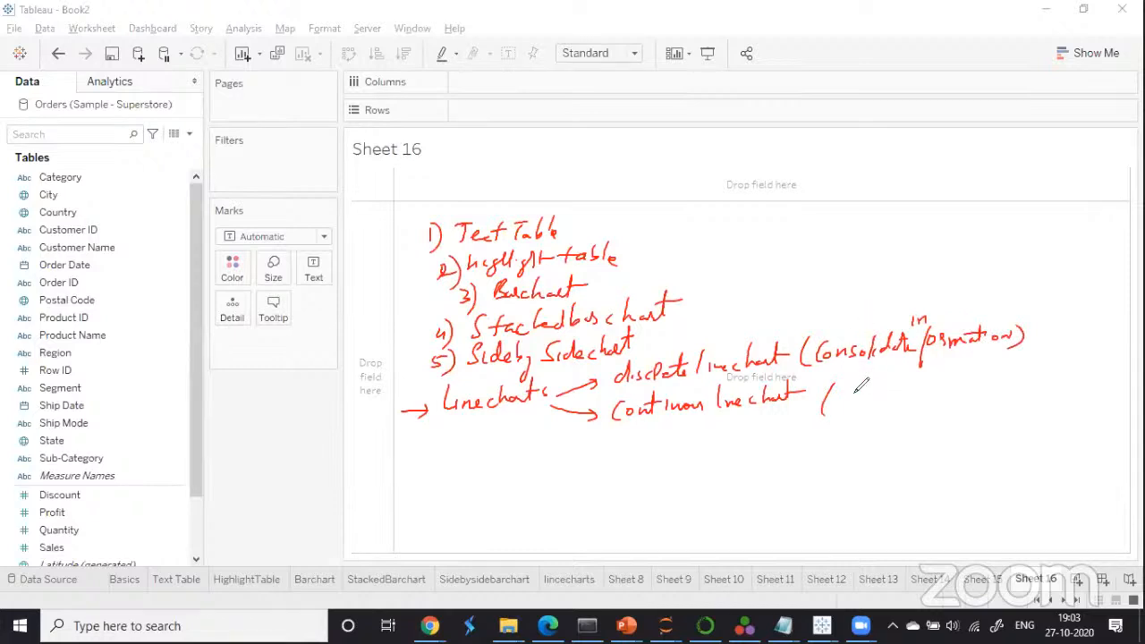
mouse_move(837, 384)
mouse_down()
mouse_move(841, 398)
mouse_move(900, 385)
mouse_move(927, 397)
mouse_move(955, 390)
mouse_move(975, 361)
mouse_move(999, 379)
mouse_move(1025, 369)
mouse_move(1037, 383)
mouse_up()
mouse_move(753, 417)
mouse_down()
mouse_move(756, 433)
mouse_move(805, 437)
mouse_move(866, 428)
mouse_move(890, 410)
mouse_move(927, 404)
mouse_move(918, 418)
mouse_move(981, 400)
mouse_up()
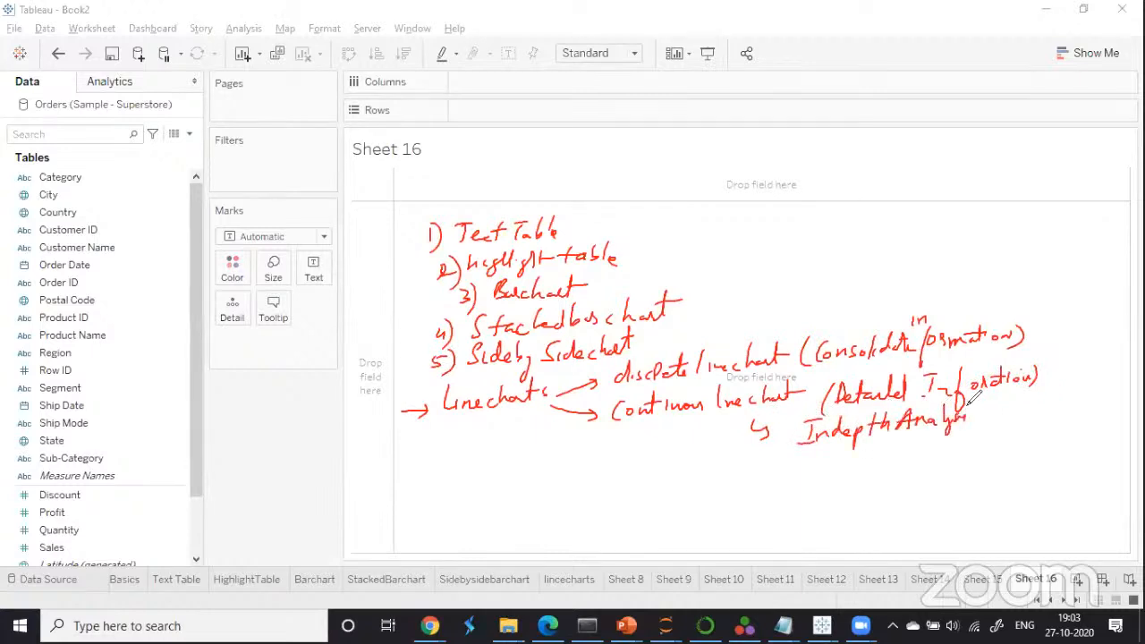
Extend the continuous line chart branch with handwritten notes on financial time series analysis and making a forecast.
drag(746, 462, 767, 462)
drag(762, 456, 770, 465)
mouse_move(666, 414)
mouse_down()
mouse_move(663, 454)
mouse_move(678, 454)
mouse_up()
mouse_move(639, 477)
mouse_down()
mouse_move(634, 500)
mouse_move(745, 474)
mouse_move(833, 474)
mouse_move(864, 458)
mouse_move(890, 465)
mouse_move(908, 452)
mouse_move(917, 474)
mouse_move(928, 447)
mouse_up()
drag(884, 485, 933, 473)
mouse_move(637, 463)
mouse_down()
mouse_move(617, 483)
mouse_move(628, 498)
mouse_up()
mouse_move(805, 496)
mouse_down()
mouse_move(867, 507)
mouse_move(953, 483)
mouse_up()
drag(822, 488, 811, 521)
drag(962, 473, 959, 515)
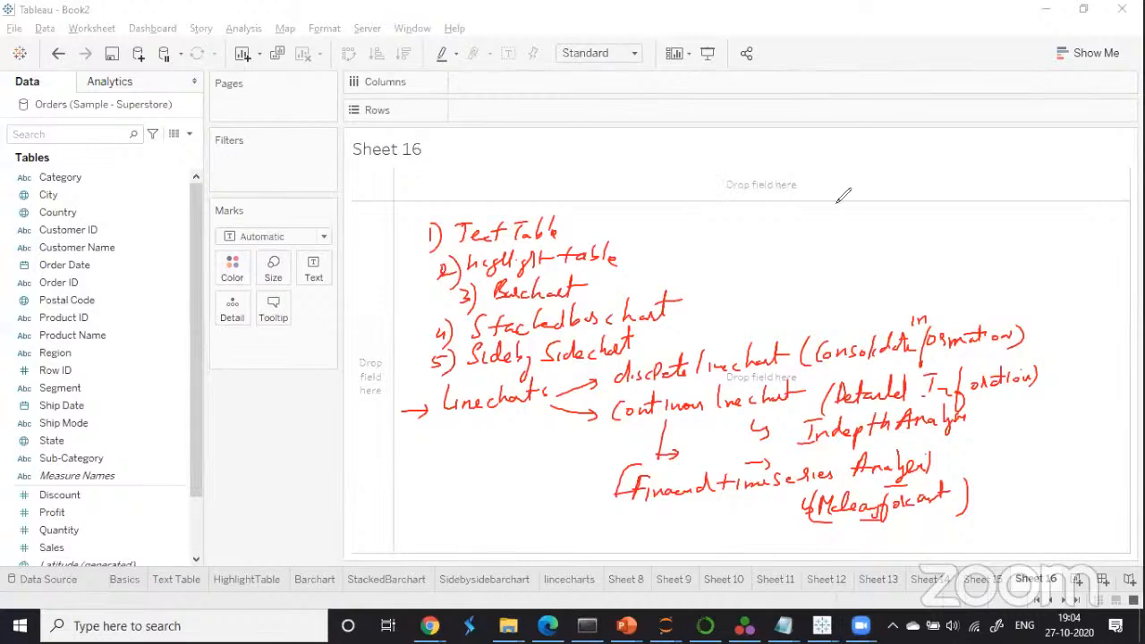
Handwrite the bracketed heading "Dual axis charts" above the line chart notes and add remarks beside it.
mouse_move(776, 211)
mouse_down()
mouse_move(831, 225)
mouse_move(947, 215)
mouse_move(787, 244)
mouse_move(770, 207)
mouse_move(753, 245)
mouse_up()
drag(945, 209, 952, 236)
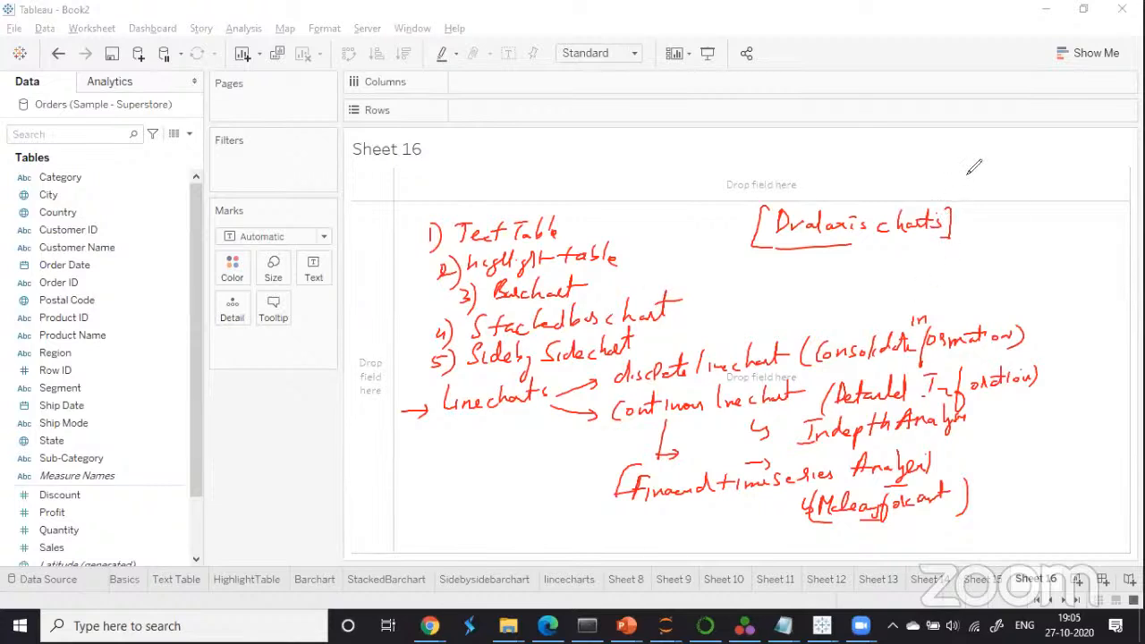
mouse_move(962, 229)
mouse_down()
mouse_move(1029, 224)
mouse_move(1029, 202)
mouse_move(1049, 219)
mouse_move(1064, 202)
mouse_move(1020, 239)
mouse_move(1025, 249)
mouse_move(1063, 231)
mouse_move(1072, 244)
mouse_move(1107, 231)
mouse_move(1099, 243)
mouse_up()
mouse_move(964, 288)
mouse_down()
mouse_move(969, 272)
mouse_move(1036, 281)
mouse_move(1056, 262)
mouse_move(1091, 278)
mouse_move(1134, 274)
mouse_up()
mouse_move(1069, 302)
mouse_down()
mouse_move(1061, 308)
mouse_move(1116, 288)
mouse_move(1129, 310)
mouse_up()
drag(965, 263, 963, 292)
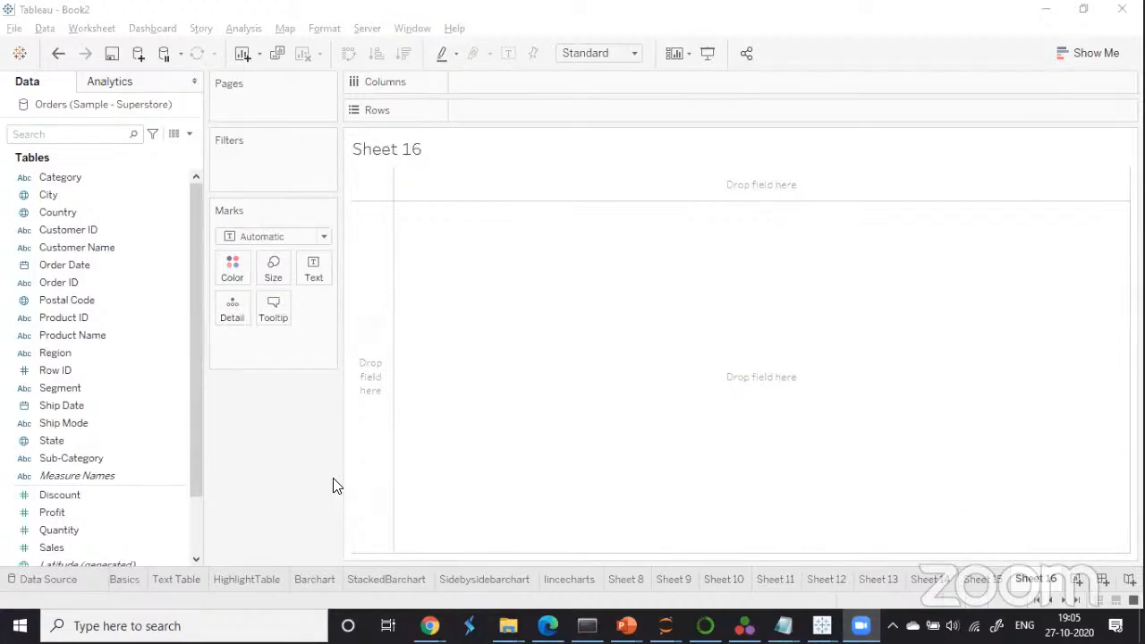
Plot Profit as a line by placing Profit on Rows and the year of Order Date on Columns.
scroll(195, 461, down, 1)
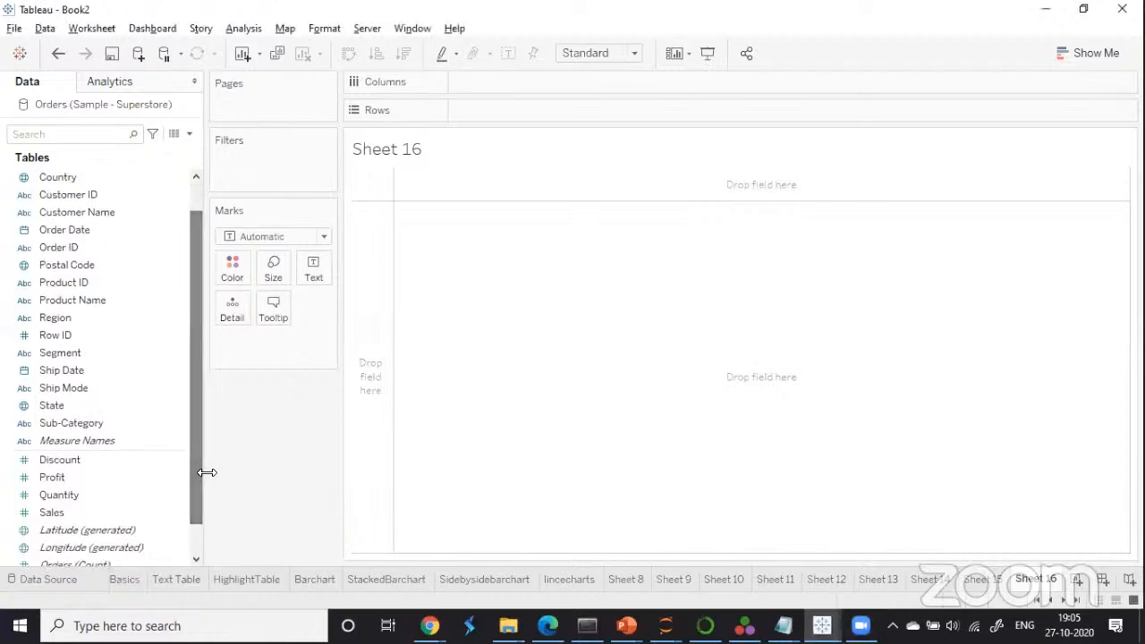
click(51, 512)
drag(51, 477, 483, 117)
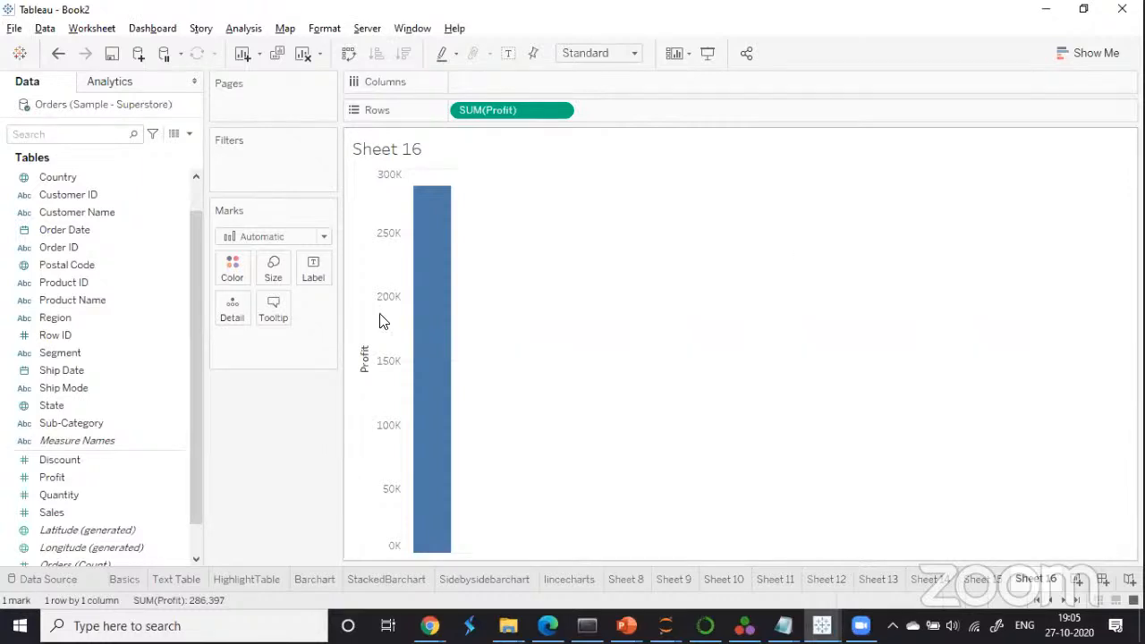
drag(198, 456, 197, 370)
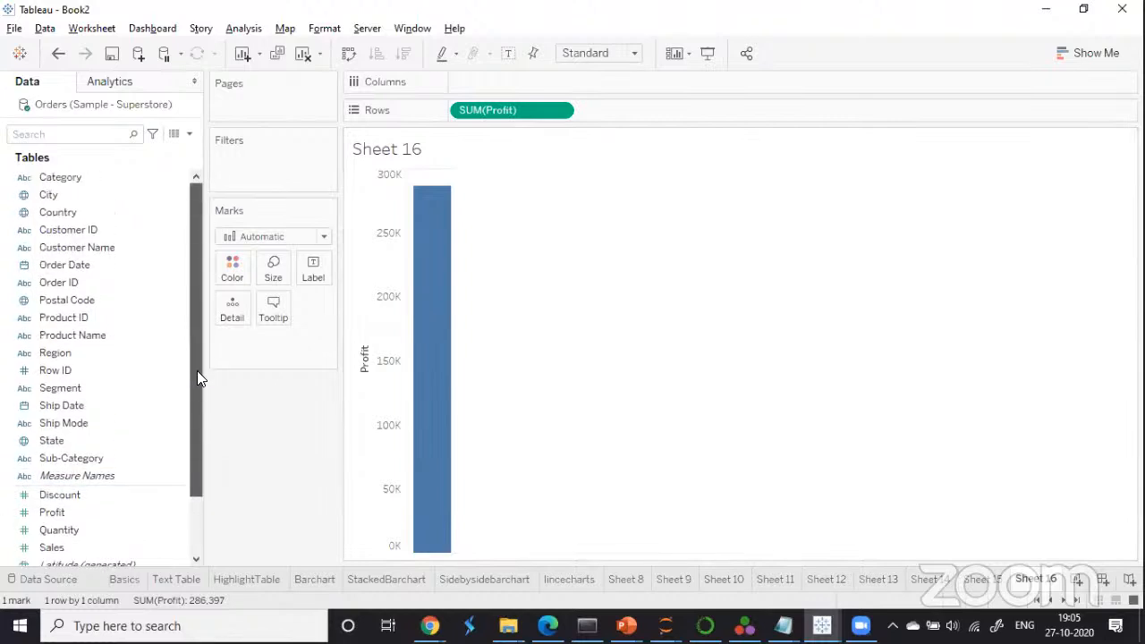
click(90, 212)
click(85, 265)
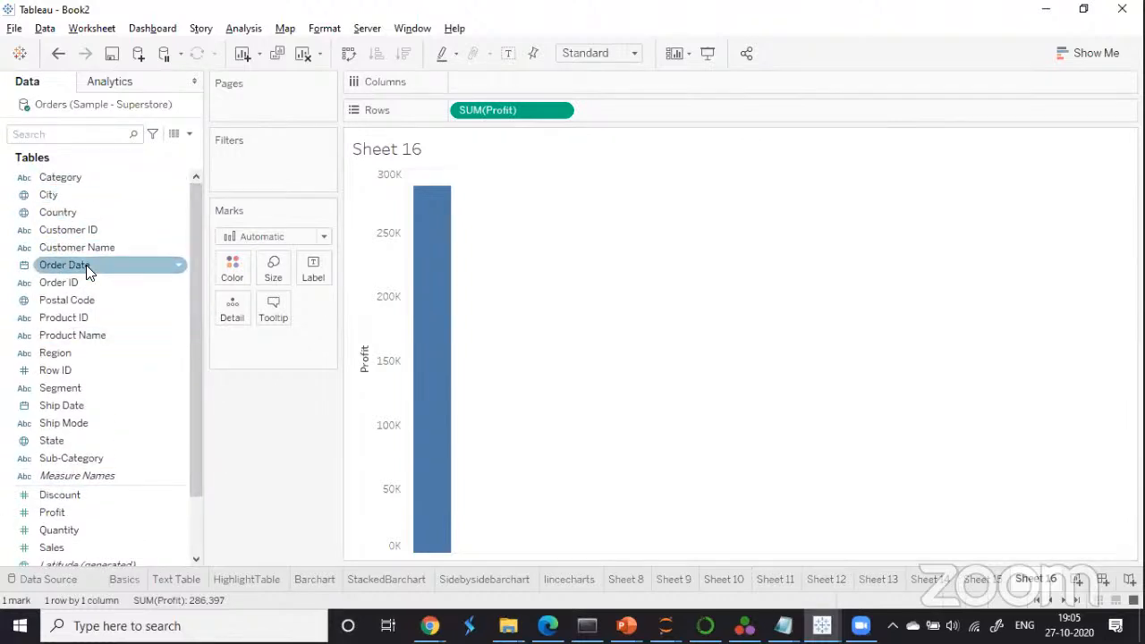
drag(138, 256, 515, 83)
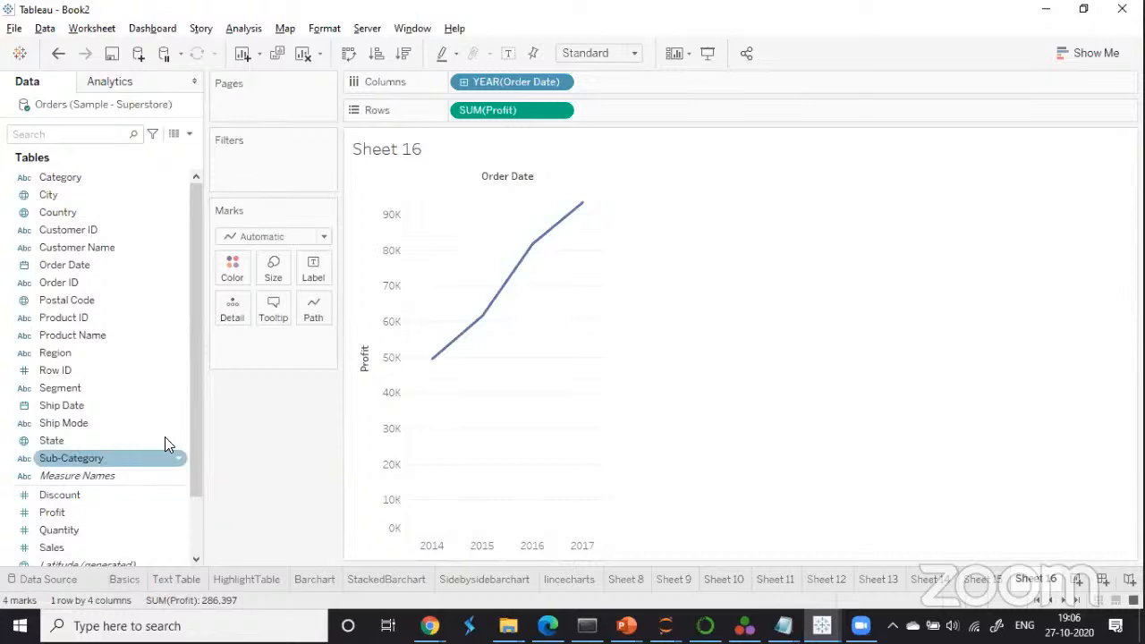
Add Sales to Rows after Profit and combine the two measures on a dual axis.
drag(192, 422, 189, 485)
mouse_move(76, 480)
mouse_down()
mouse_move(420, 303)
mouse_move(632, 161)
mouse_move(639, 116)
mouse_up()
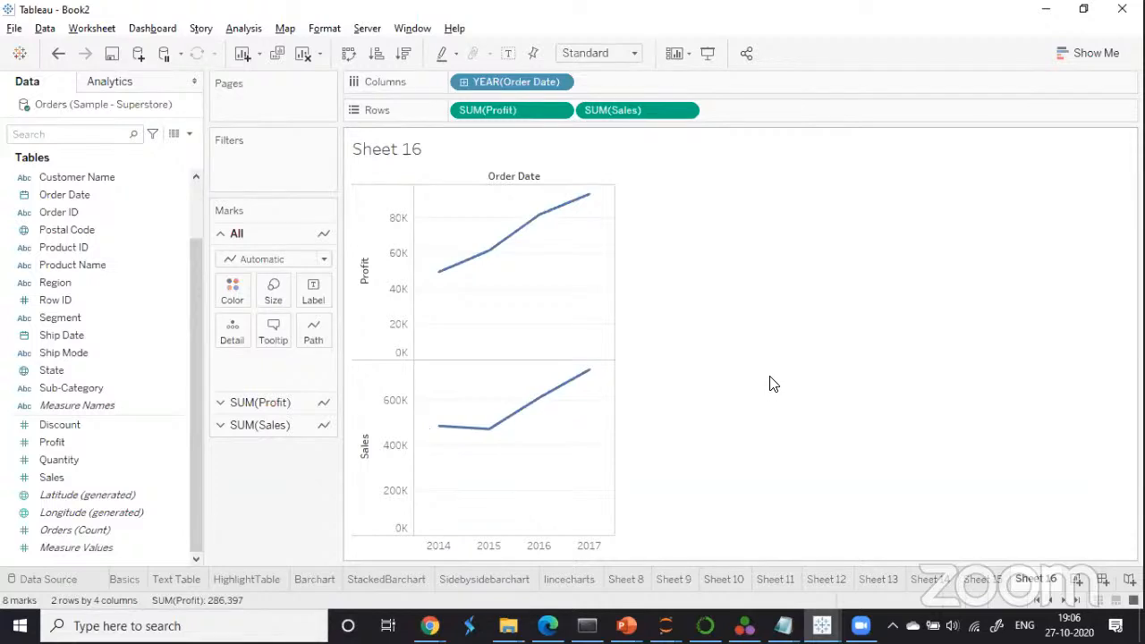
click(685, 111)
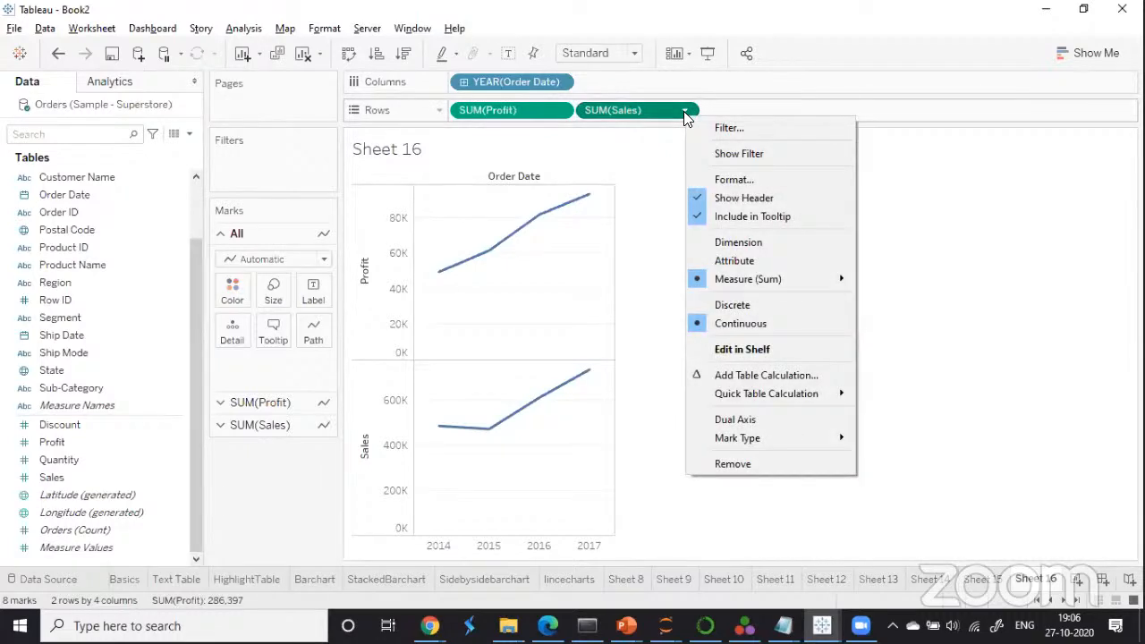
click(752, 419)
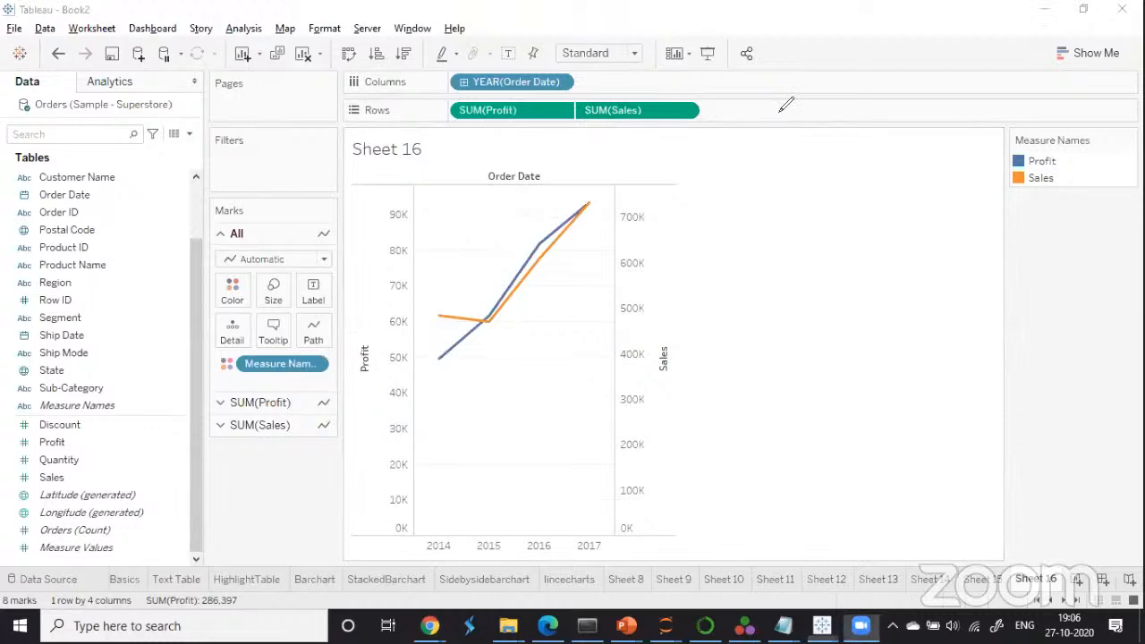
Mark the Profit and Sales axes and the legend with arrows, and handwrite the bracketed note "Synchronize your axis" beside the chart.
drag(658, 312, 636, 319)
drag(358, 381, 341, 387)
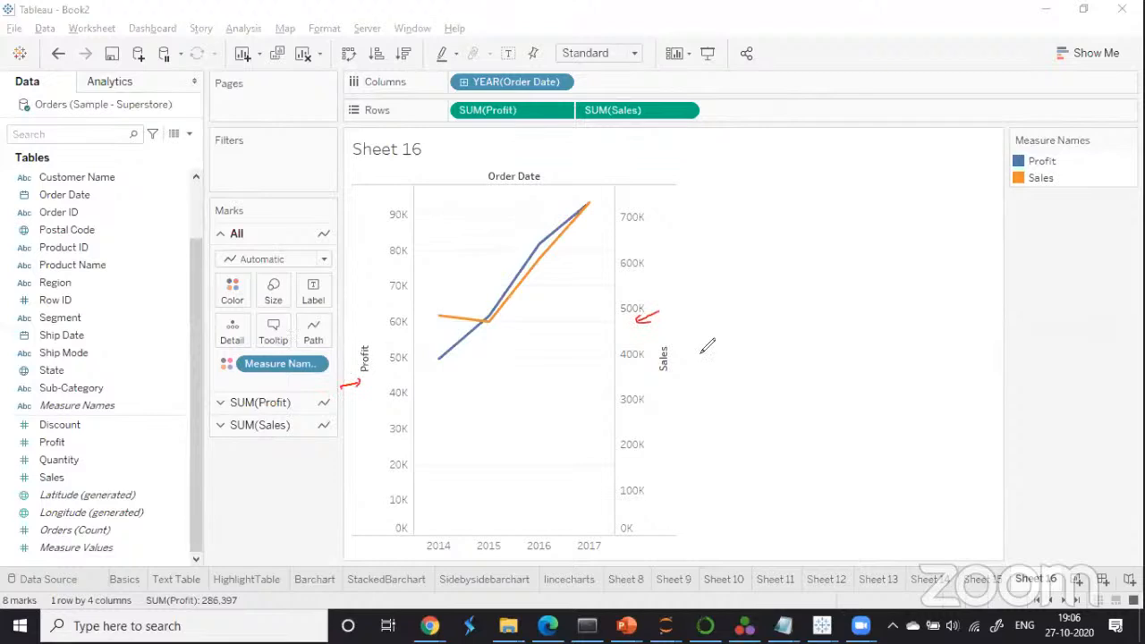
mouse_move(960, 177)
mouse_down()
mouse_move(991, 164)
mouse_move(977, 189)
mouse_move(991, 184)
mouse_up()
mouse_move(751, 225)
mouse_down()
mouse_move(746, 240)
mouse_move(861, 241)
mouse_move(855, 224)
mouse_move(918, 234)
mouse_move(953, 229)
mouse_move(956, 218)
mouse_up()
drag(729, 273, 768, 272)
drag(912, 266, 953, 265)
drag(737, 220, 739, 263)
mouse_move(977, 218)
mouse_down()
mouse_move(989, 250)
mouse_move(974, 257)
mouse_up()
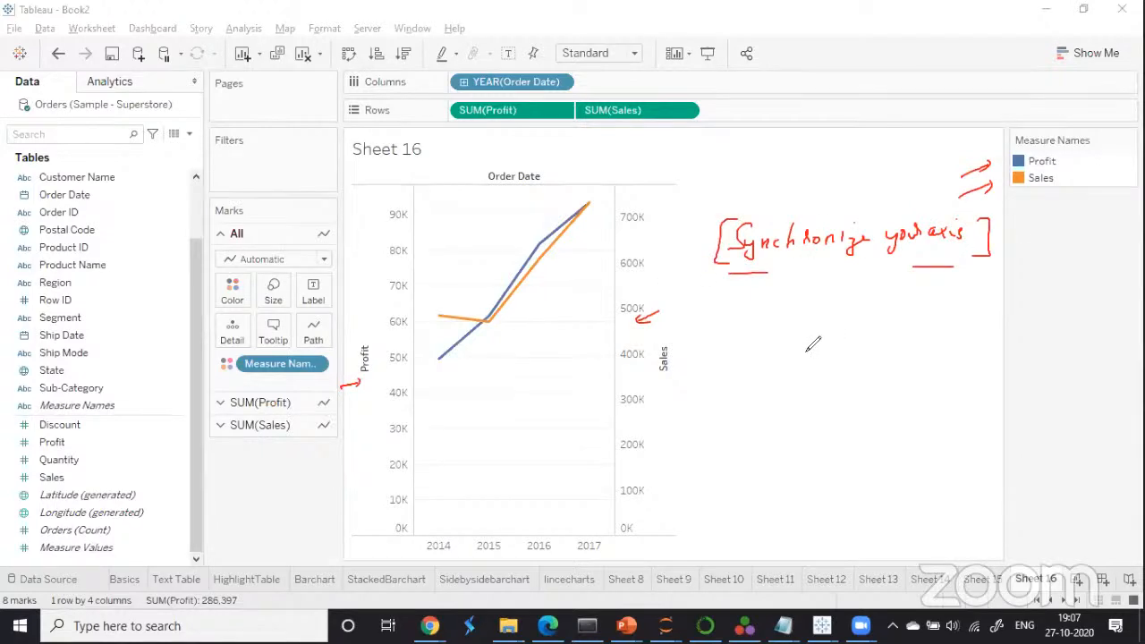
drag(632, 383, 636, 370)
drag(389, 381, 394, 370)
mouse_move(790, 268)
mouse_down()
mouse_move(800, 271)
mouse_move(793, 292)
mouse_up()
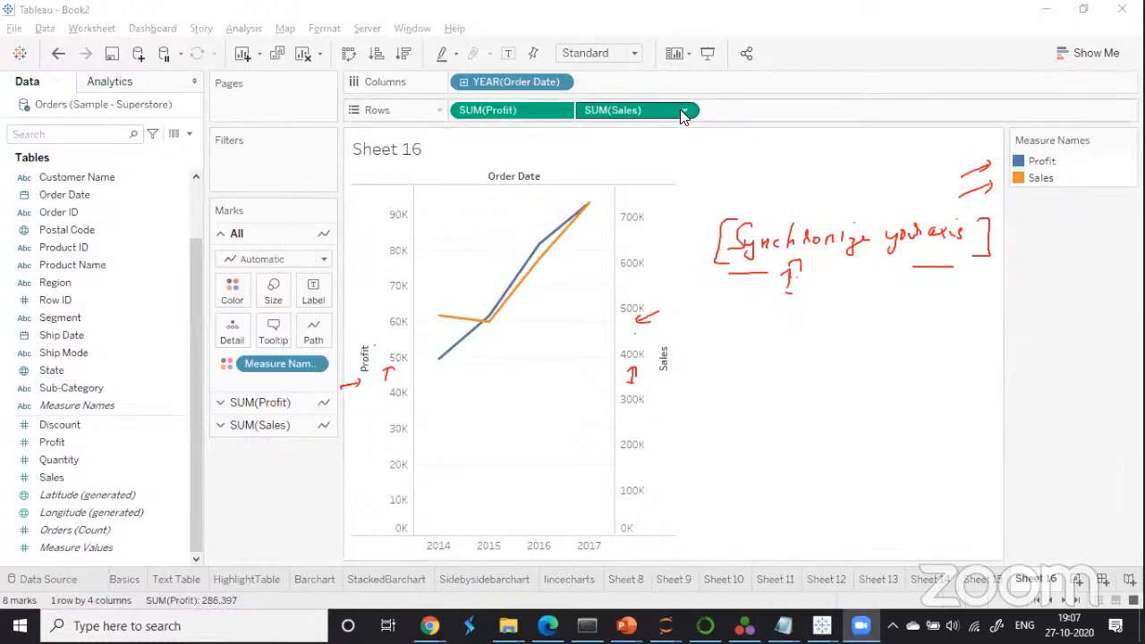
Synchronize the Sales axis with the Profit axis and deselect it.
click(631, 310)
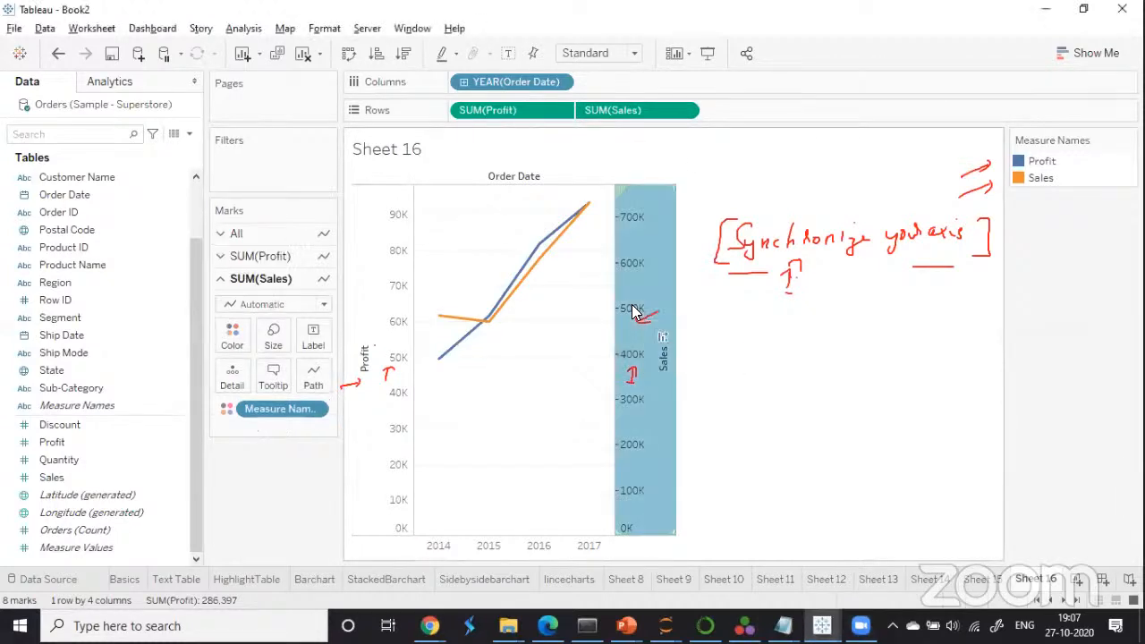
right_click(634, 310)
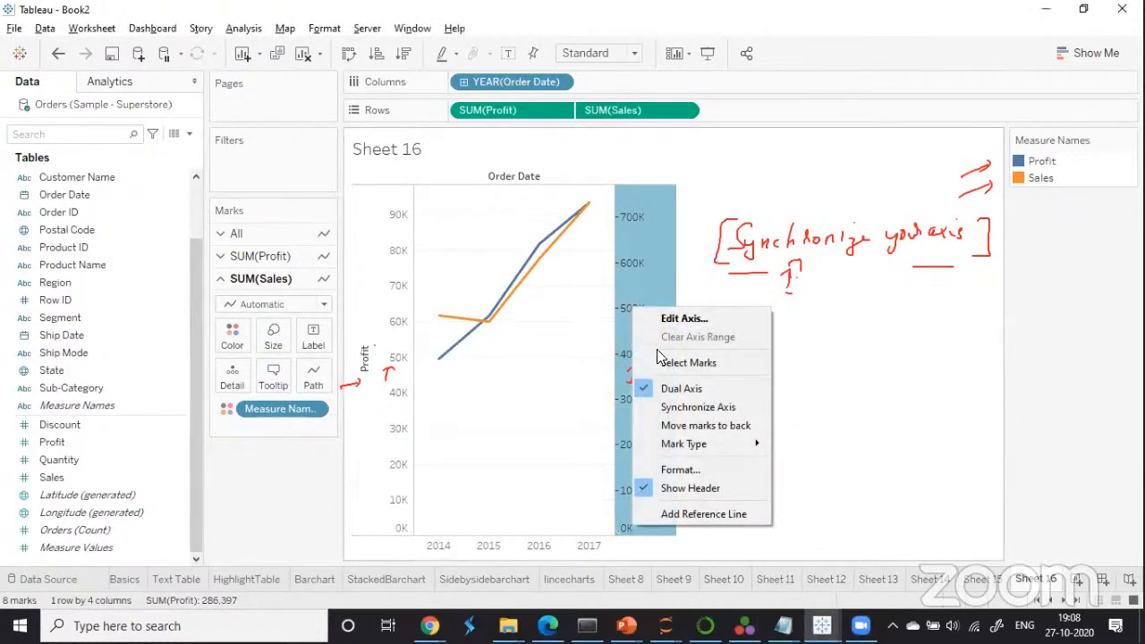
click(717, 407)
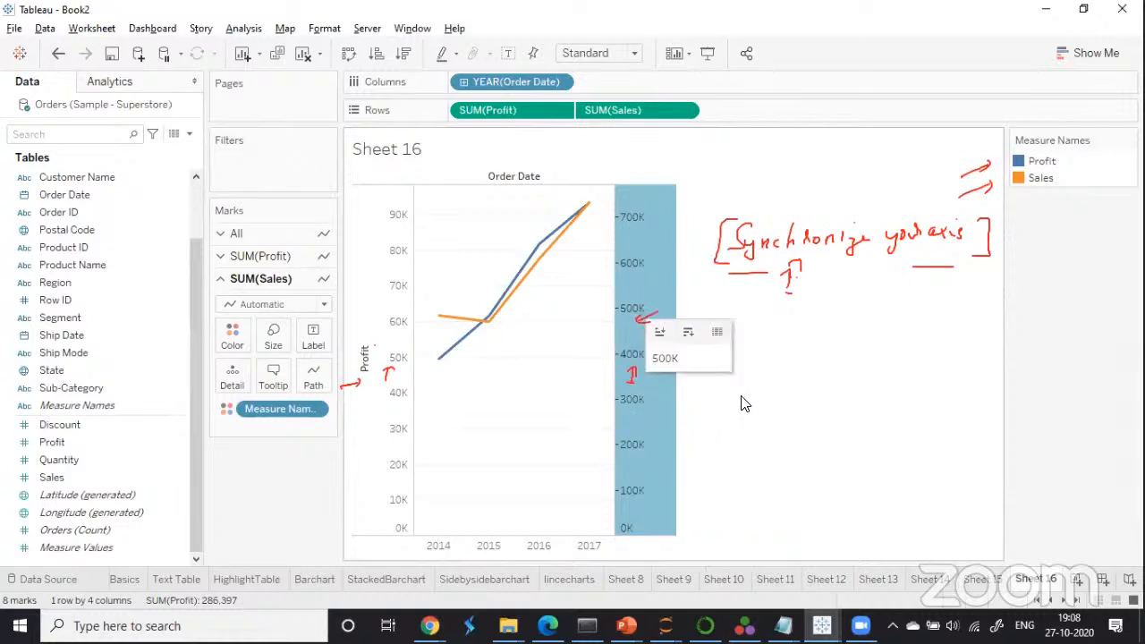
click(823, 382)
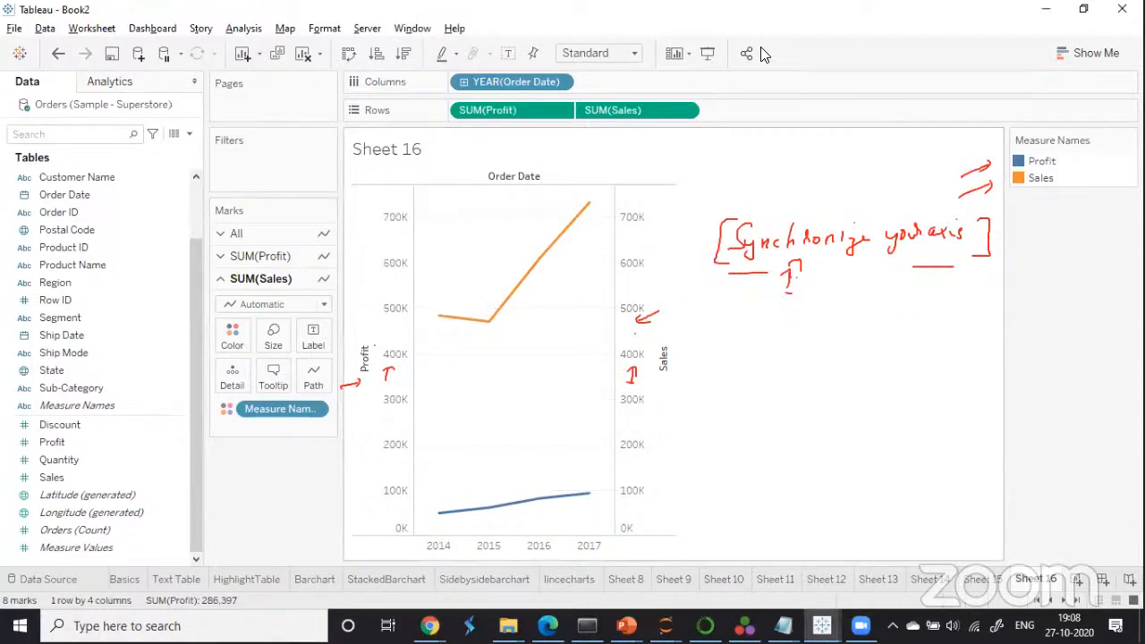
Draw arrows at both value axes and handwrite the bracketed note "Similar to each other" beside the chart.
mouse_move(636, 409)
mouse_down()
mouse_move(652, 404)
mouse_move(649, 414)
mouse_up()
drag(371, 422, 385, 424)
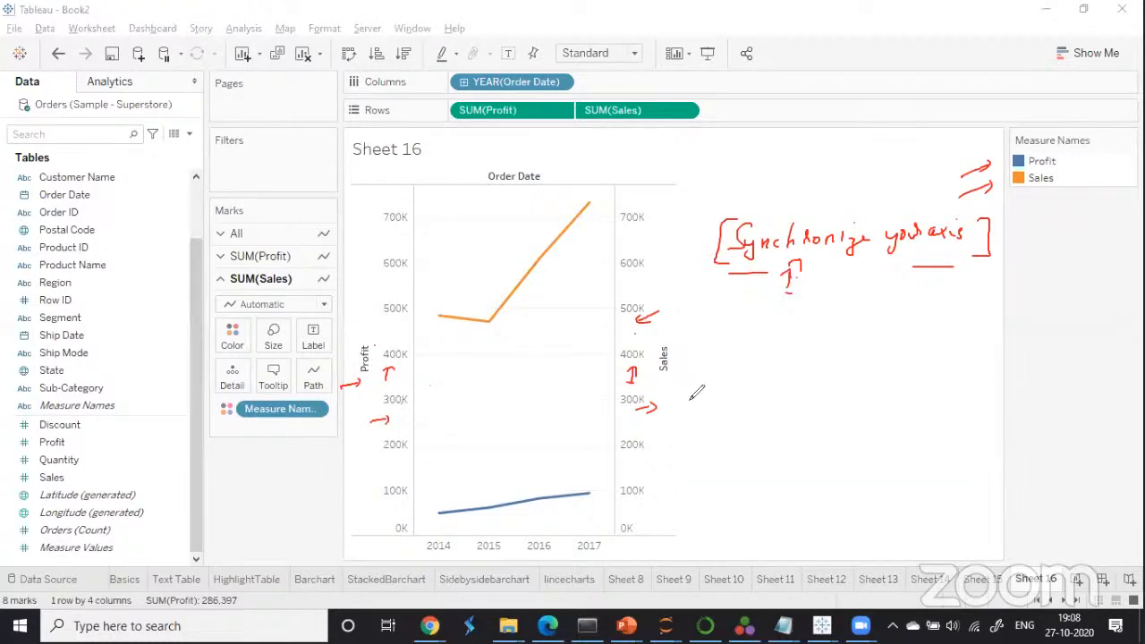
drag(692, 390, 682, 413)
drag(698, 403, 699, 414)
mouse_move(703, 399)
mouse_down()
mouse_move(723, 410)
mouse_move(776, 385)
mouse_move(854, 382)
mouse_move(895, 382)
mouse_move(906, 395)
mouse_up()
mouse_move(673, 380)
mouse_down()
mouse_move(664, 417)
mouse_move(688, 429)
mouse_up()
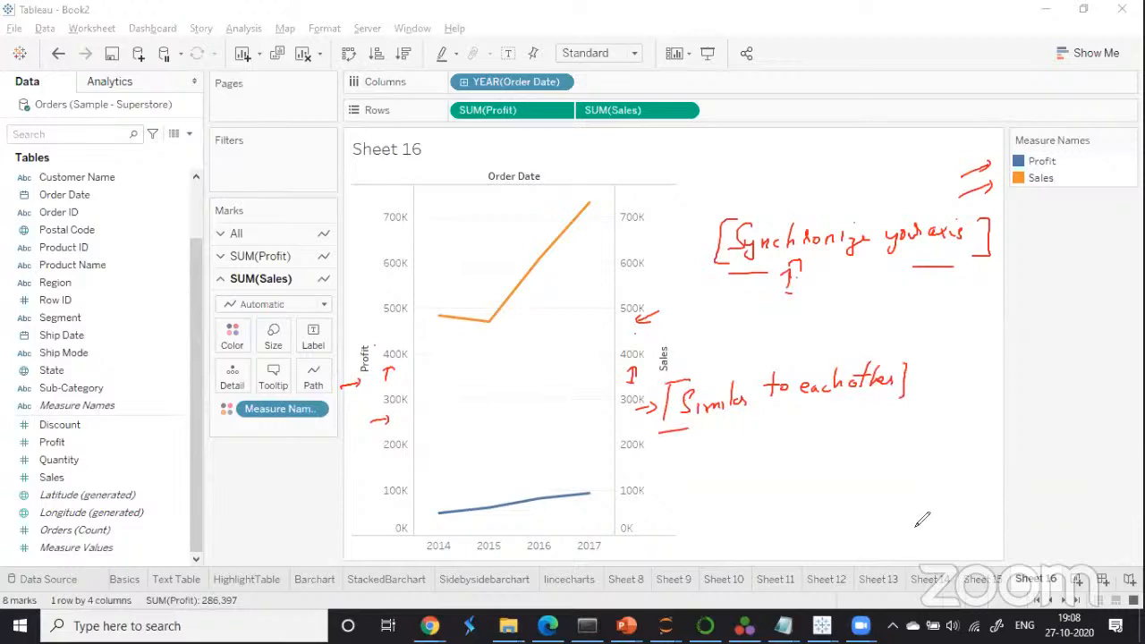
Label the two lines by hand as "Sales" and "profit", and show mark labels on the chart.
drag(532, 279, 601, 269)
mouse_move(554, 488)
mouse_down()
mouse_move(544, 417)
mouse_move(602, 406)
mouse_move(524, 405)
mouse_move(601, 387)
mouse_move(513, 431)
mouse_up()
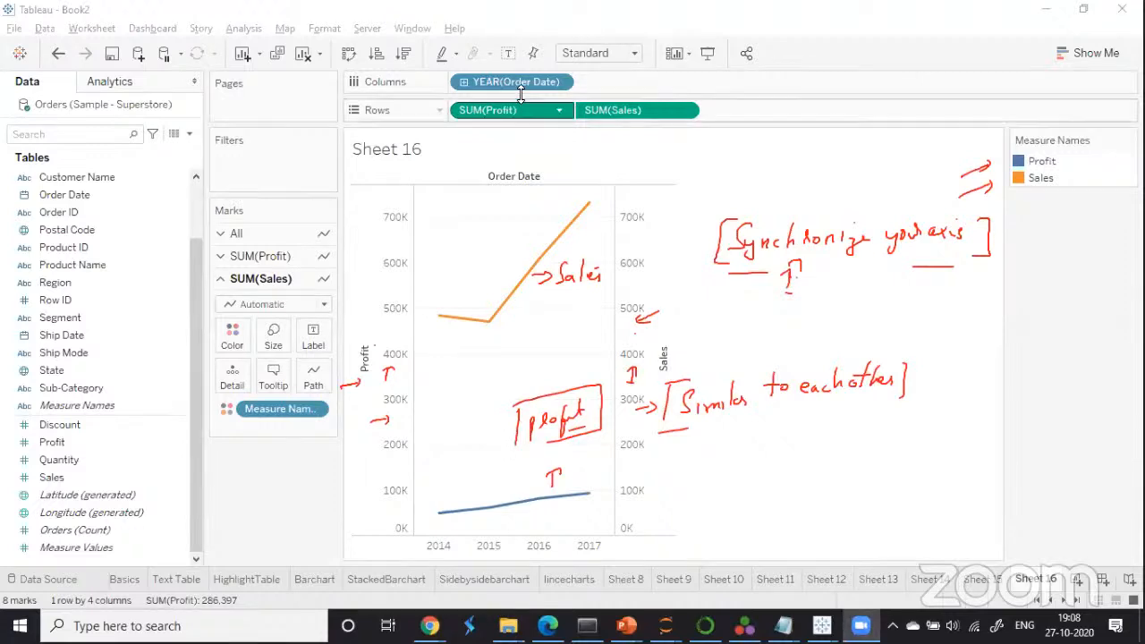
click(508, 53)
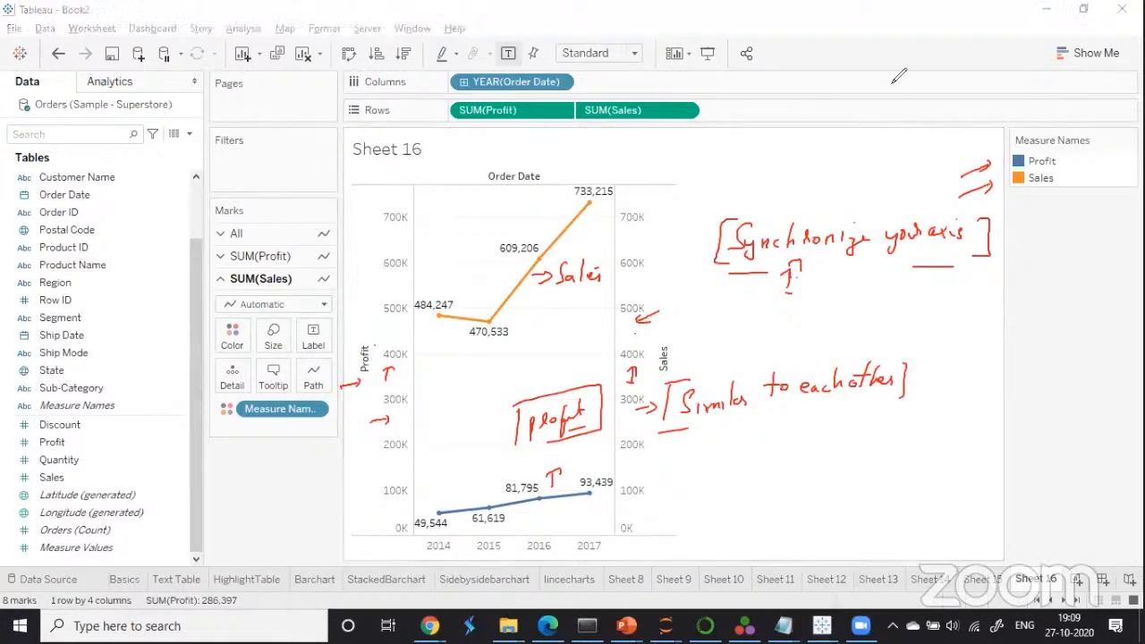
Handwrite the bracketed, underlined title "Dual axis line chart" below the synchronize note.
drag(745, 307, 744, 331)
mouse_move(746, 306)
mouse_down()
mouse_move(748, 330)
mouse_move(828, 322)
mouse_move(821, 302)
mouse_move(857, 320)
mouse_move(903, 298)
mouse_move(940, 310)
mouse_up()
drag(804, 337, 845, 335)
drag(755, 304, 756, 348)
mouse_move(938, 286)
mouse_down()
mouse_move(951, 297)
mouse_move(918, 329)
mouse_up()
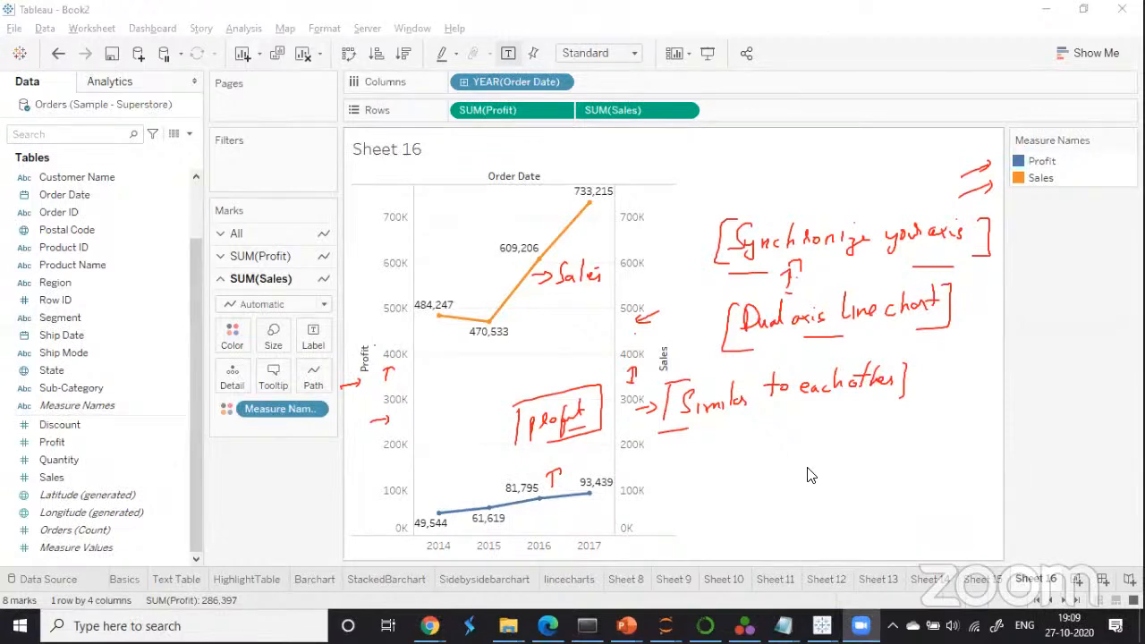
Clear the sheet and plot Profit on Rows against the year of Order Date on Columns.
click(309, 52)
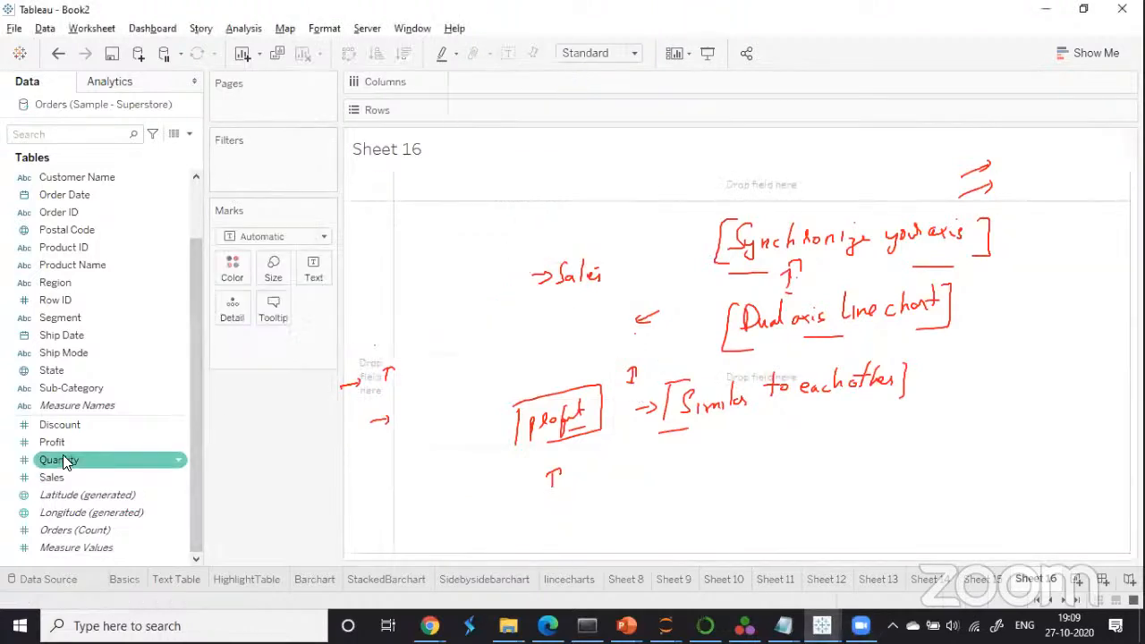
drag(52, 442, 480, 109)
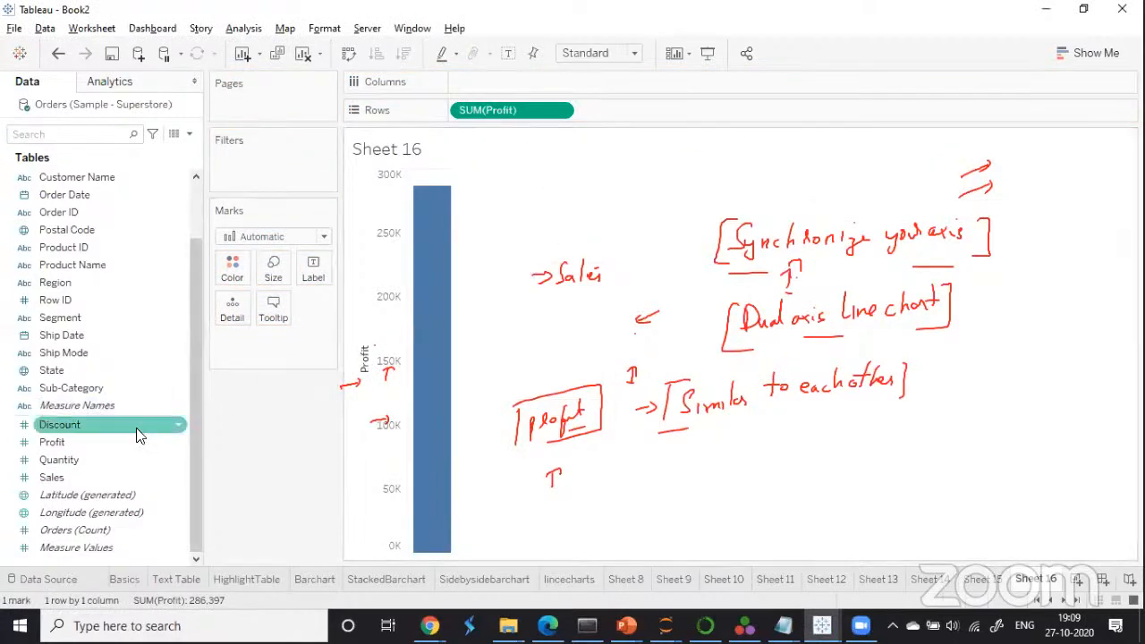
scroll(197, 414, up, 2)
drag(55, 275, 458, 86)
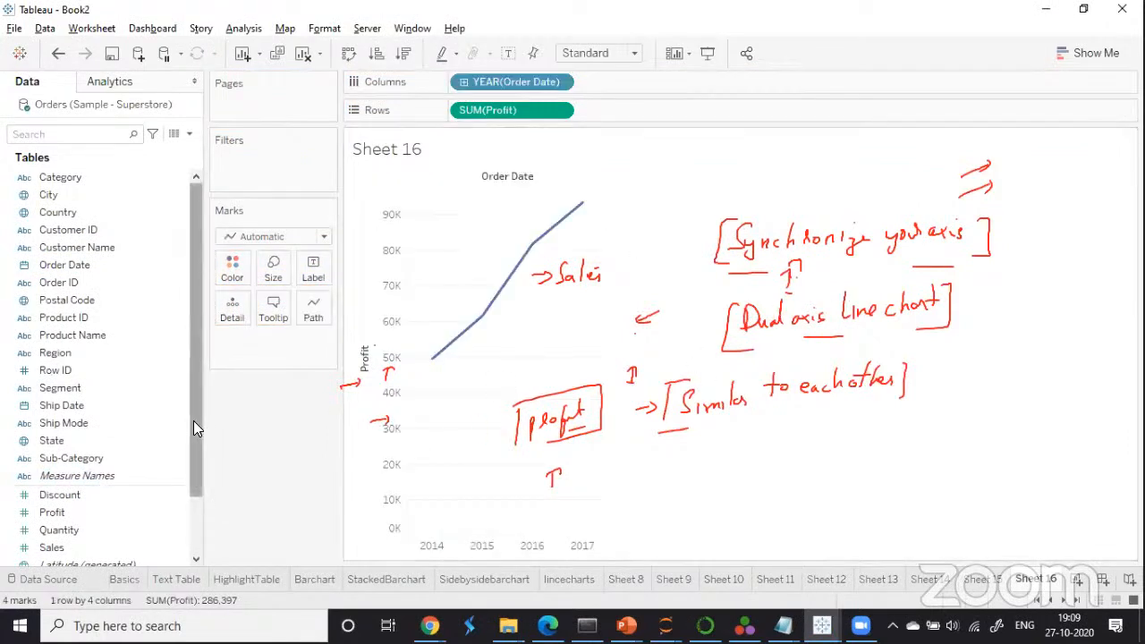
Add Sales to Rows after Profit as a second line chart.
drag(194, 420, 195, 469)
click(52, 477)
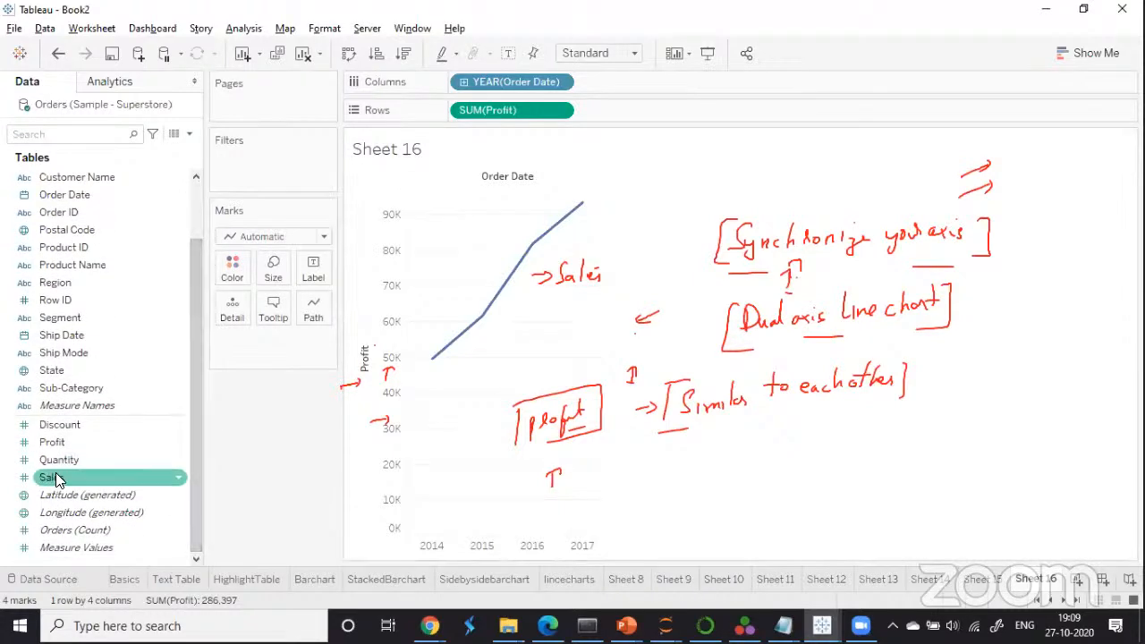
drag(56, 478, 631, 120)
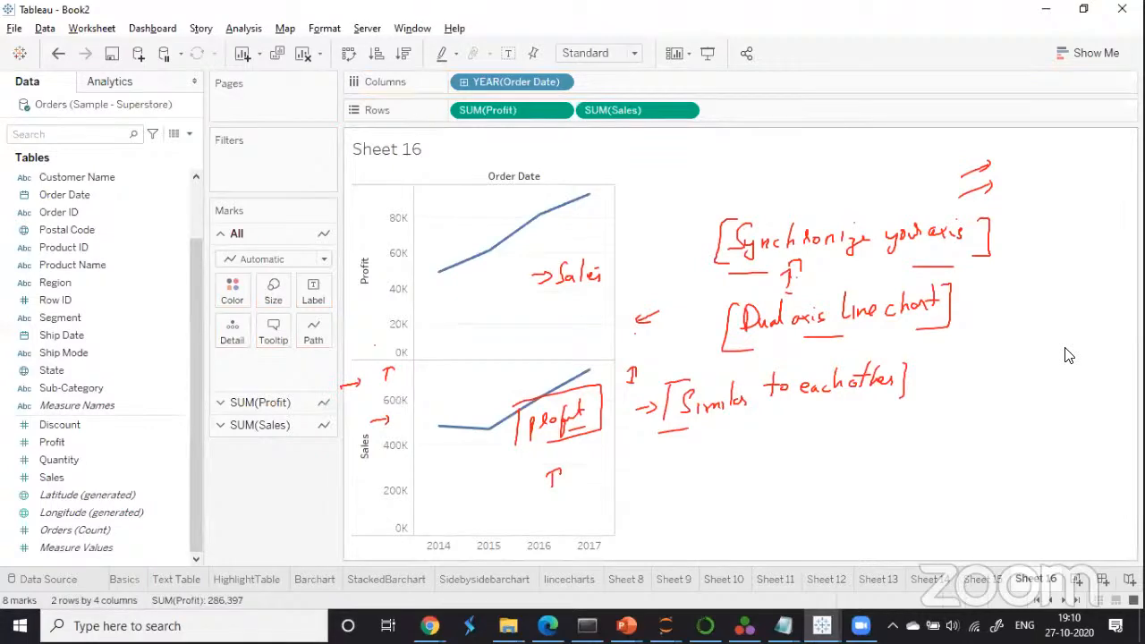
Set Sales to share a dual axis with Profit and synchronize the Sales axis.
right_click(697, 116)
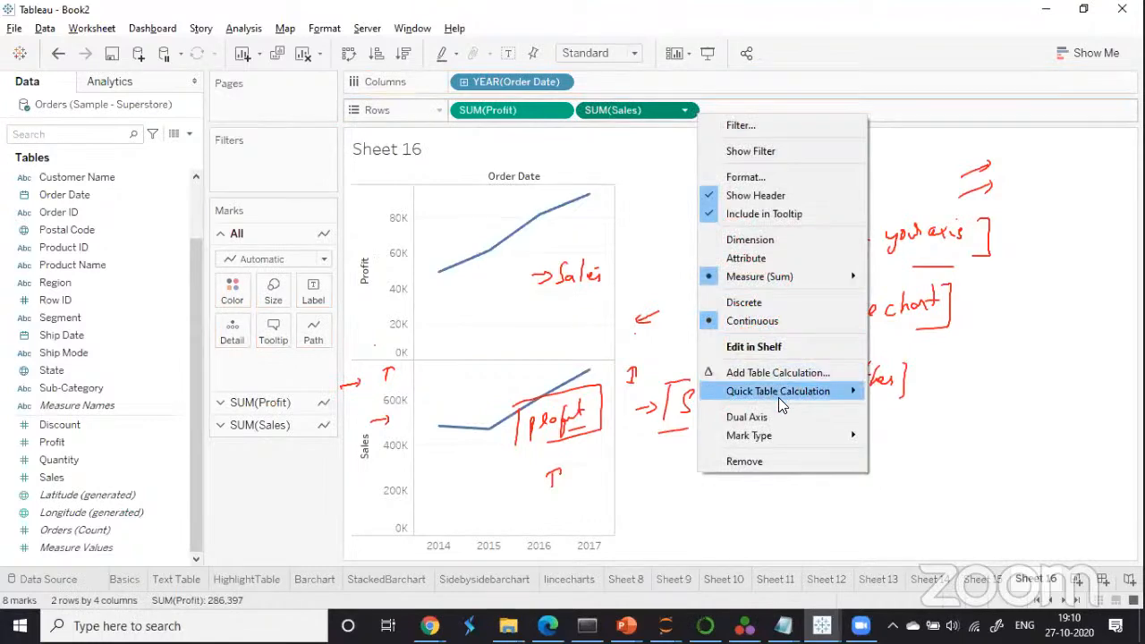
click(1028, 337)
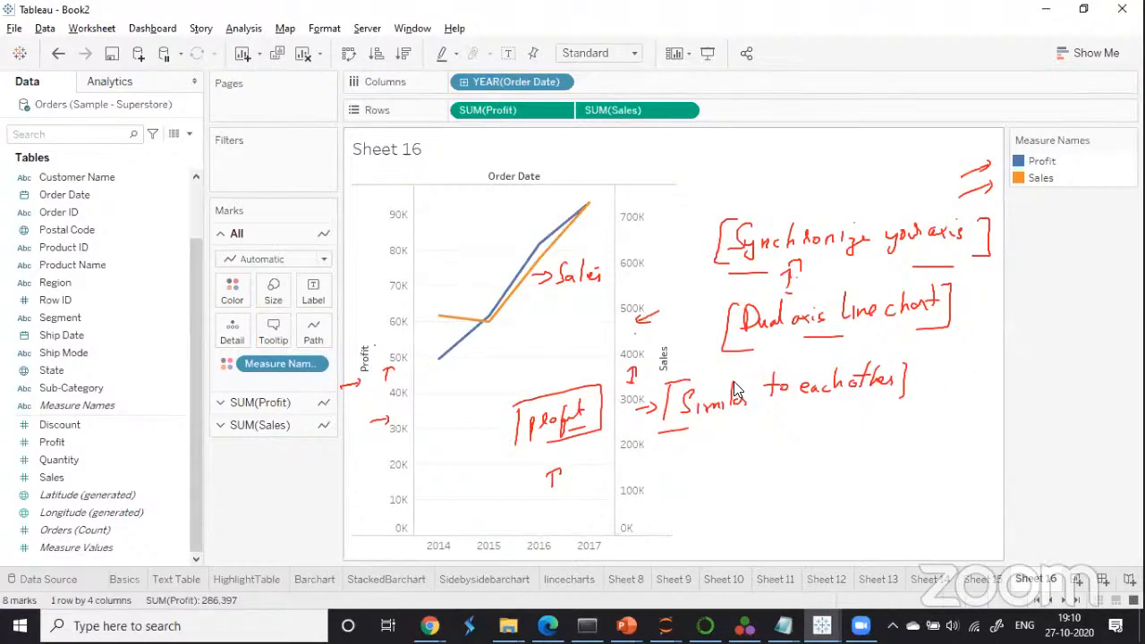
right_click(633, 306)
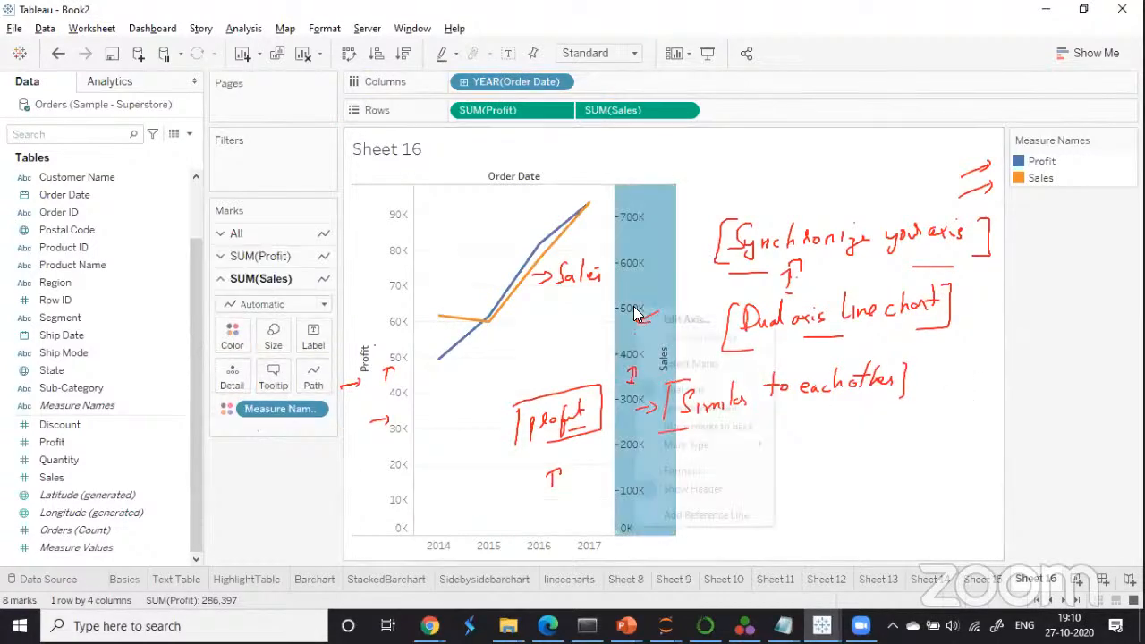
click(696, 409)
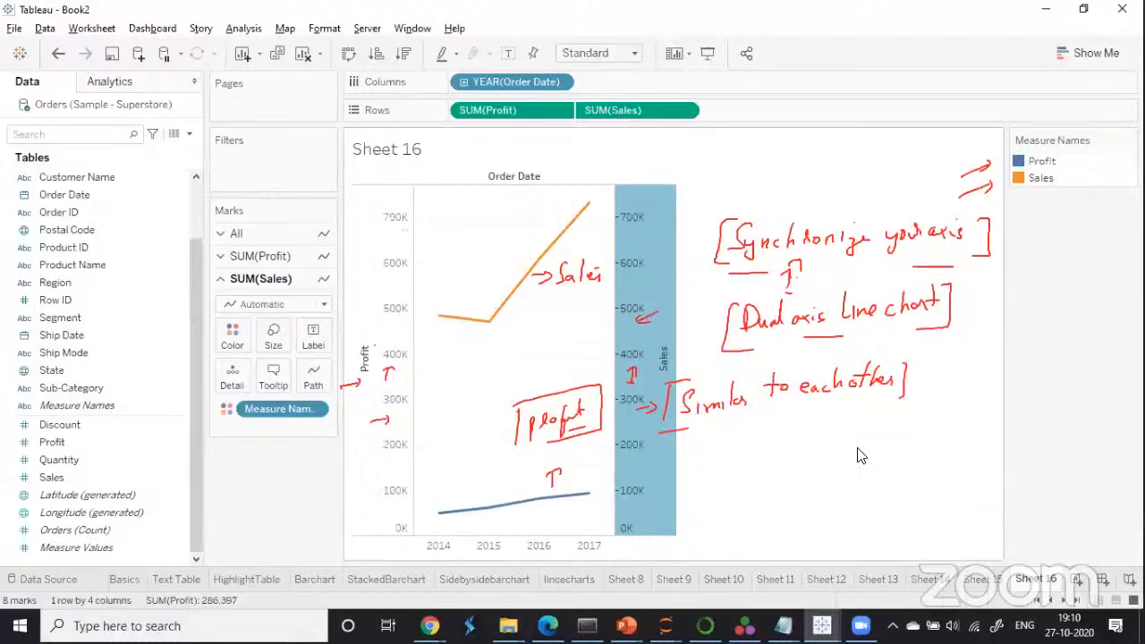
Show mark labels on the Sales and Profit lines and rename the sheet Dualaxisline_chart.
click(856, 460)
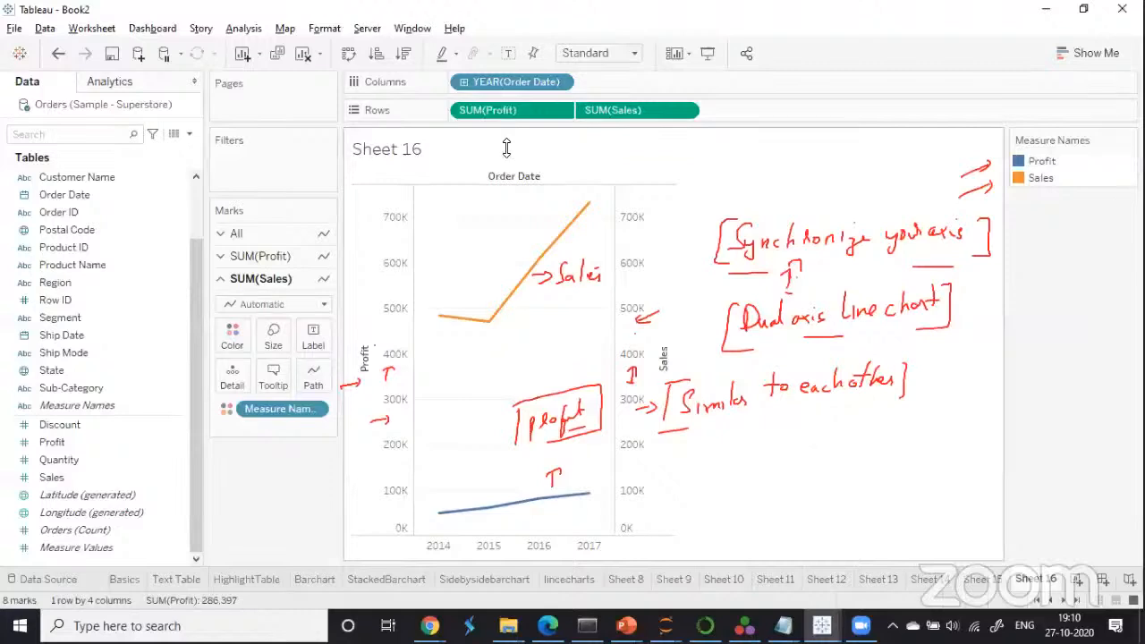
click(509, 55)
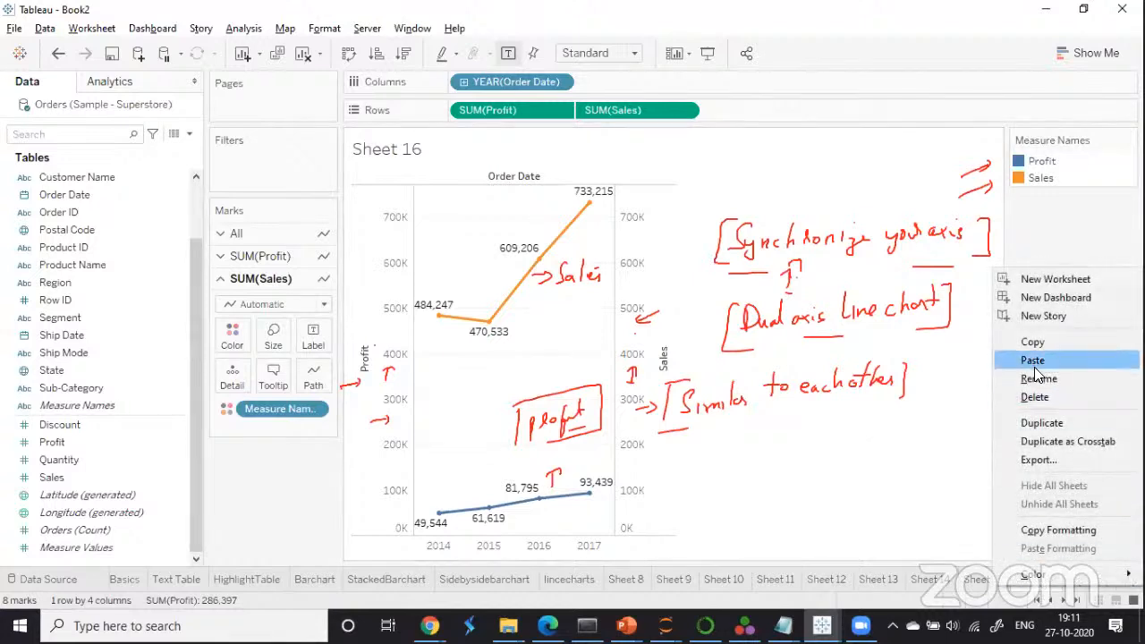
click(1024, 382)
text(Duala)
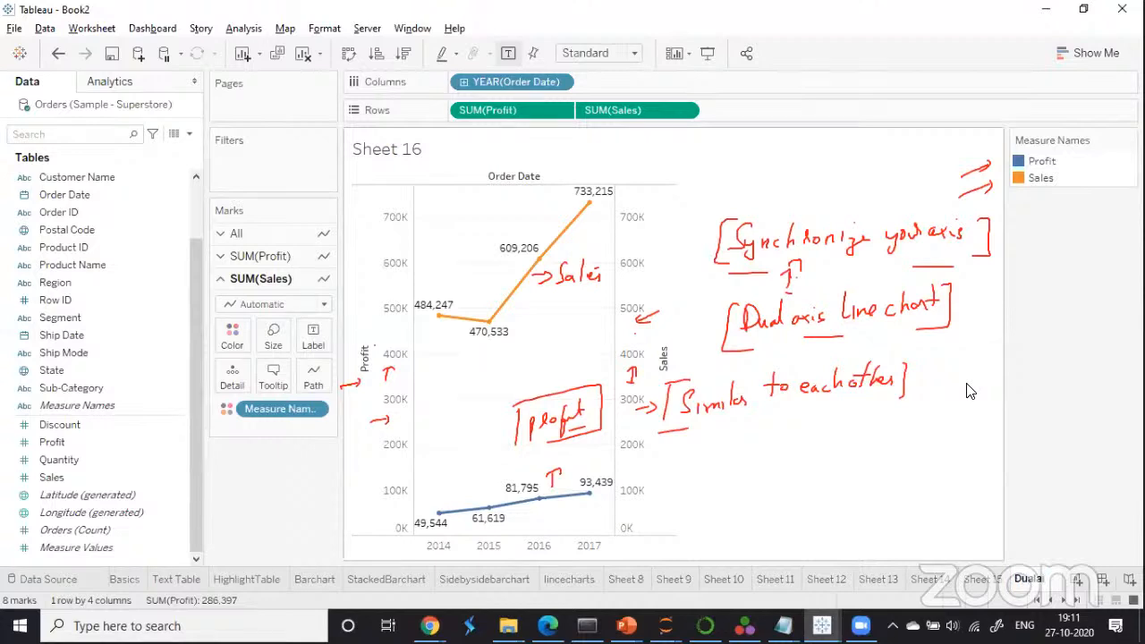
text(xisl)
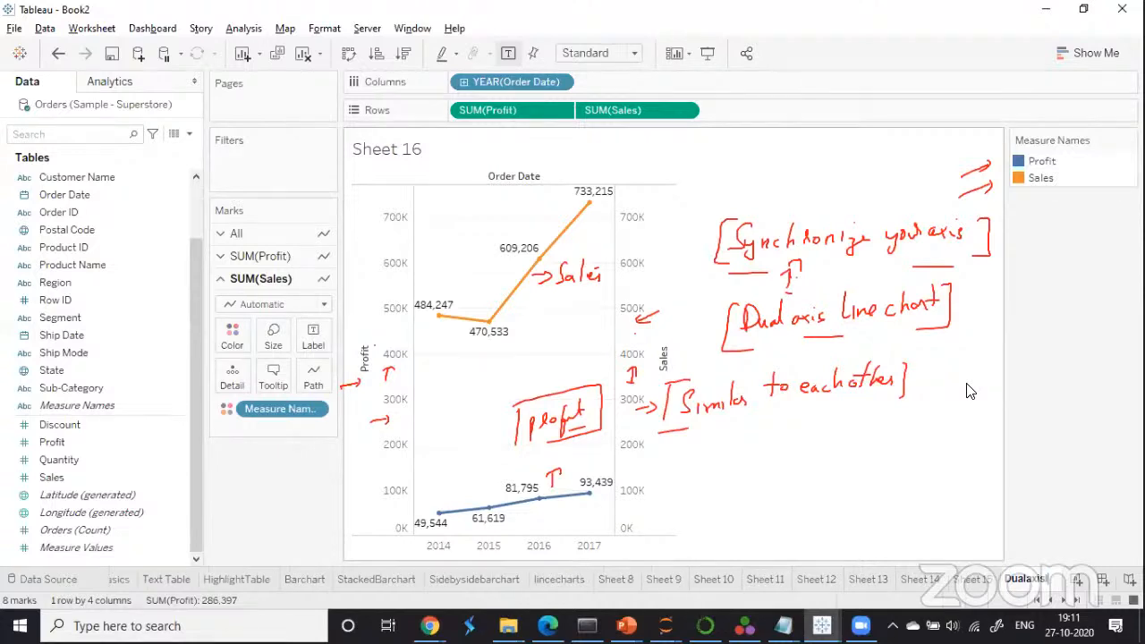
text(ine_cha)
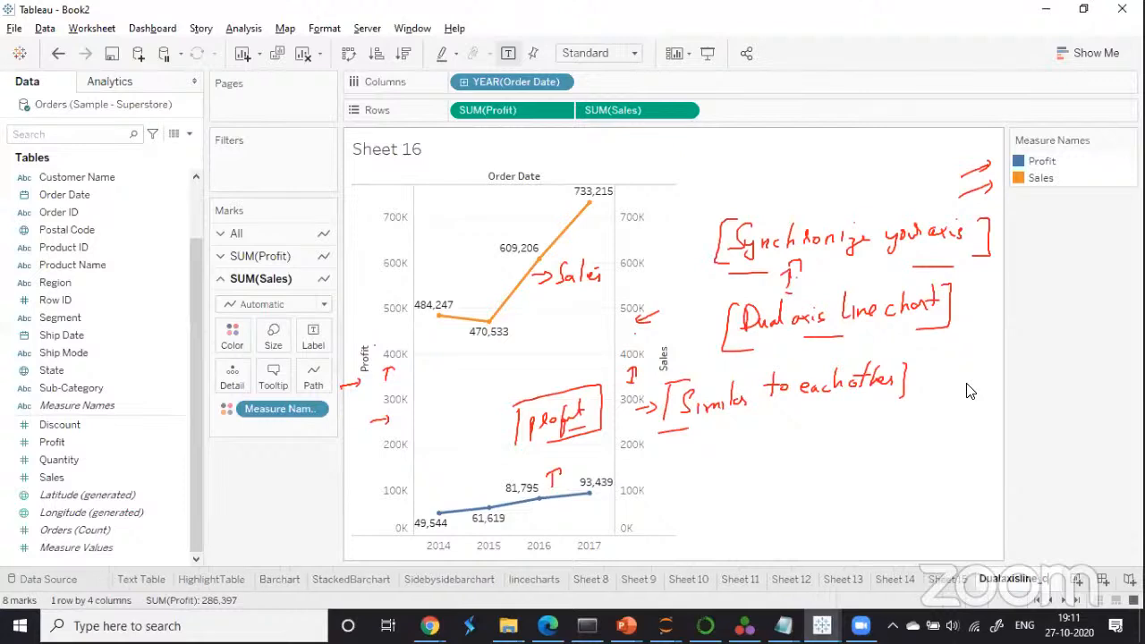
text(rt)
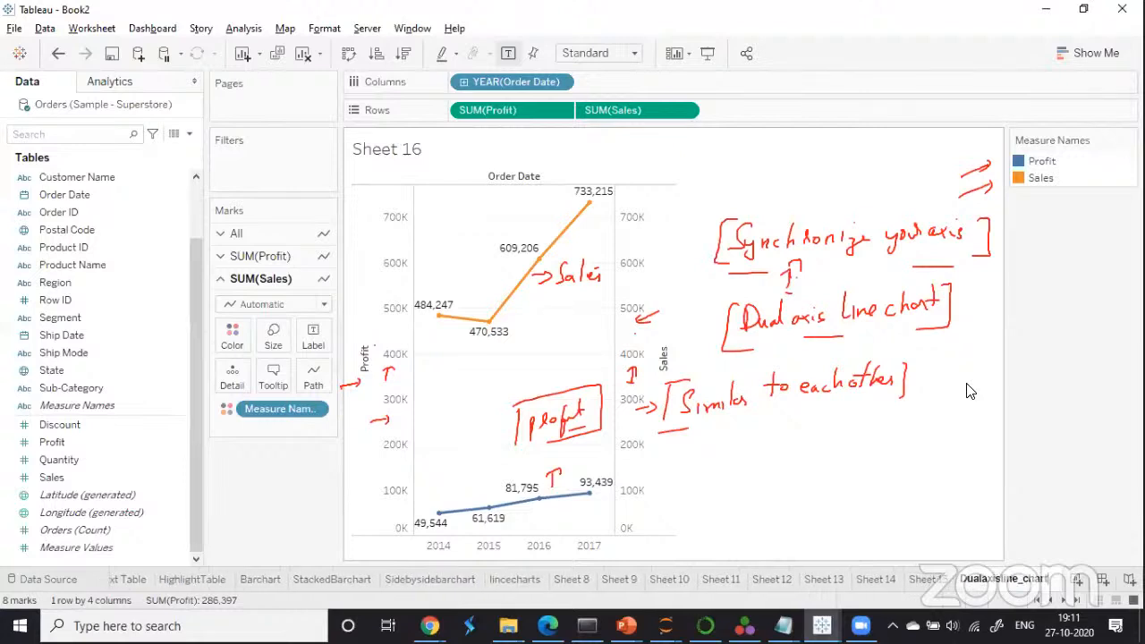
key(Return)
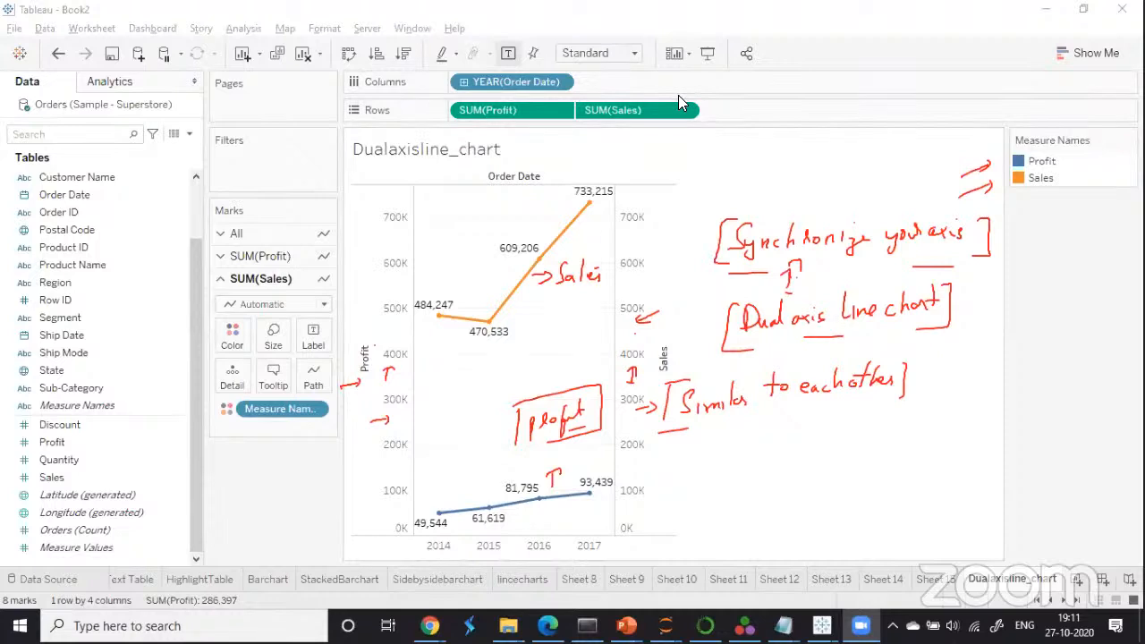
Add a new worksheet and erase all the handwritten annotations.
key(ctrl+m)
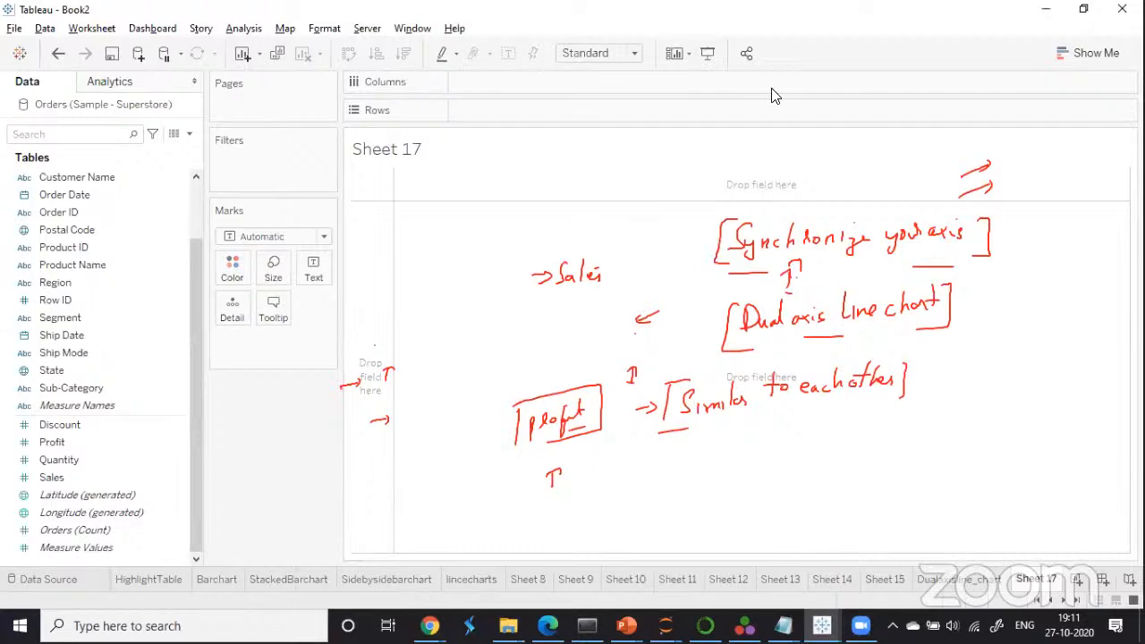
key(e)
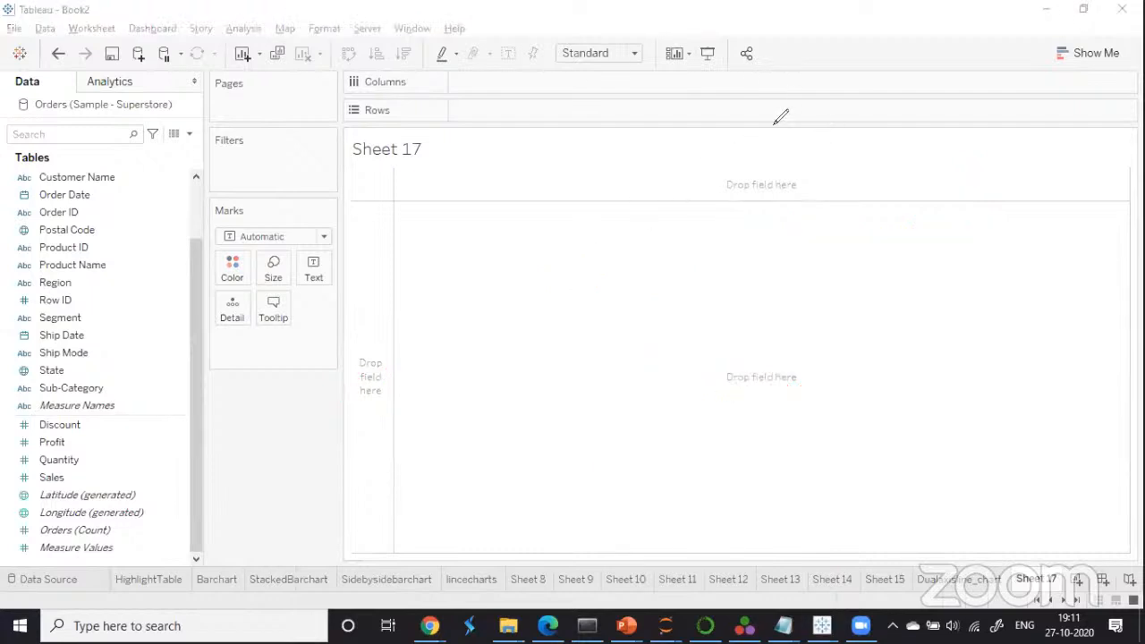
click(194, 458)
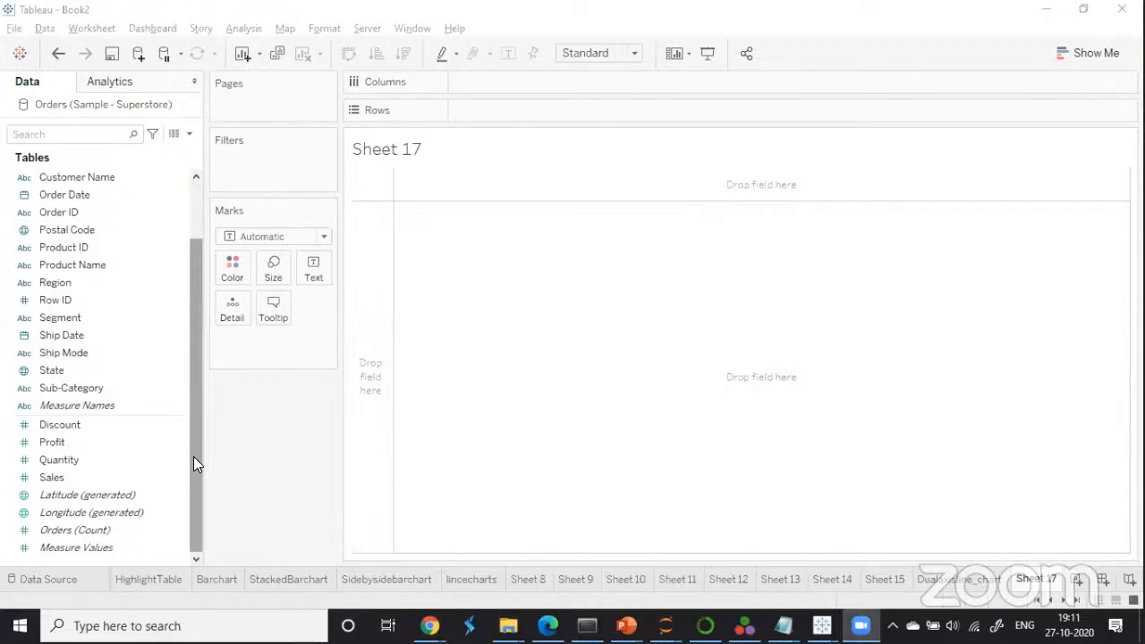
Plot Profit on Rows against the year of Order Date on Columns in the new sheet.
click(70, 458)
click(70, 445)
mouse_move(70, 446)
mouse_down()
mouse_move(212, 438)
mouse_move(402, 214)
mouse_move(504, 128)
mouse_move(493, 113)
mouse_up()
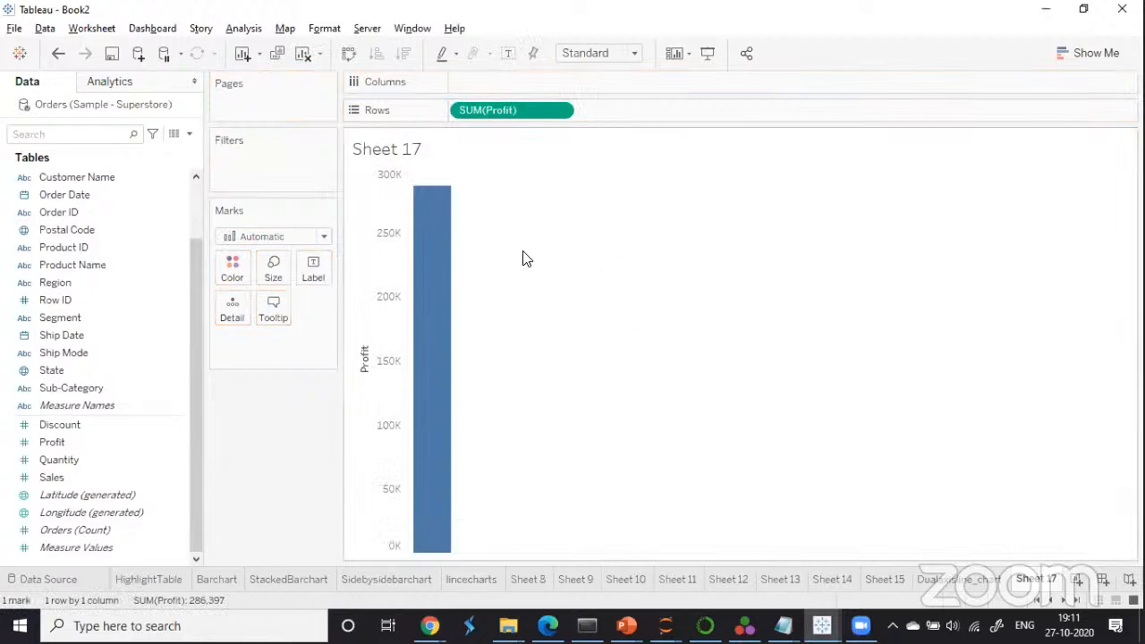
drag(198, 363, 201, 289)
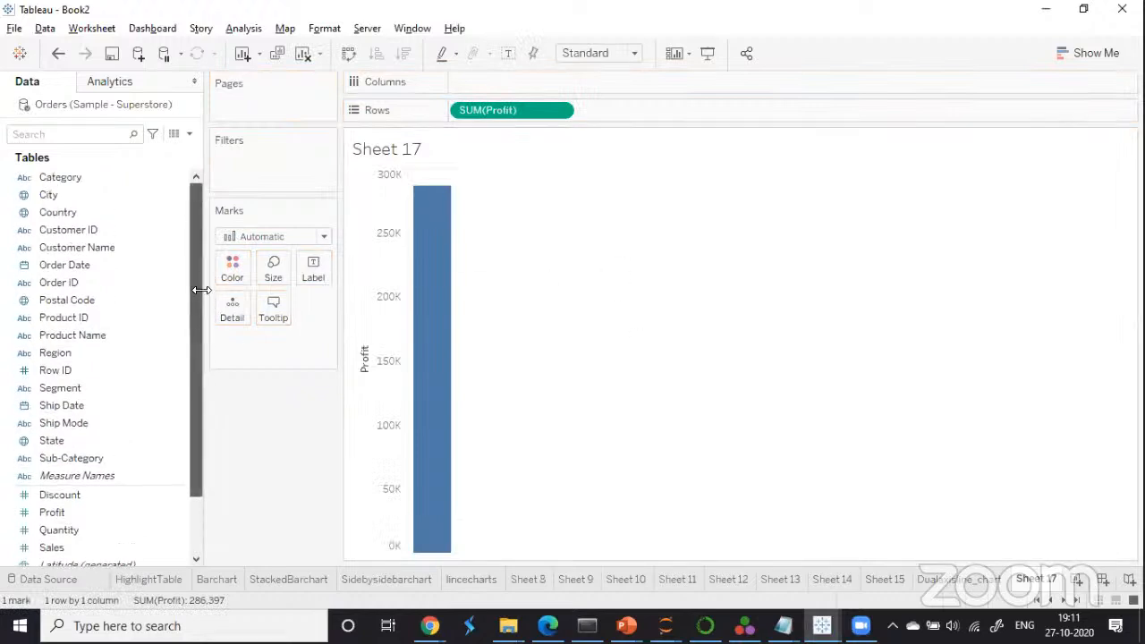
drag(86, 263, 508, 82)
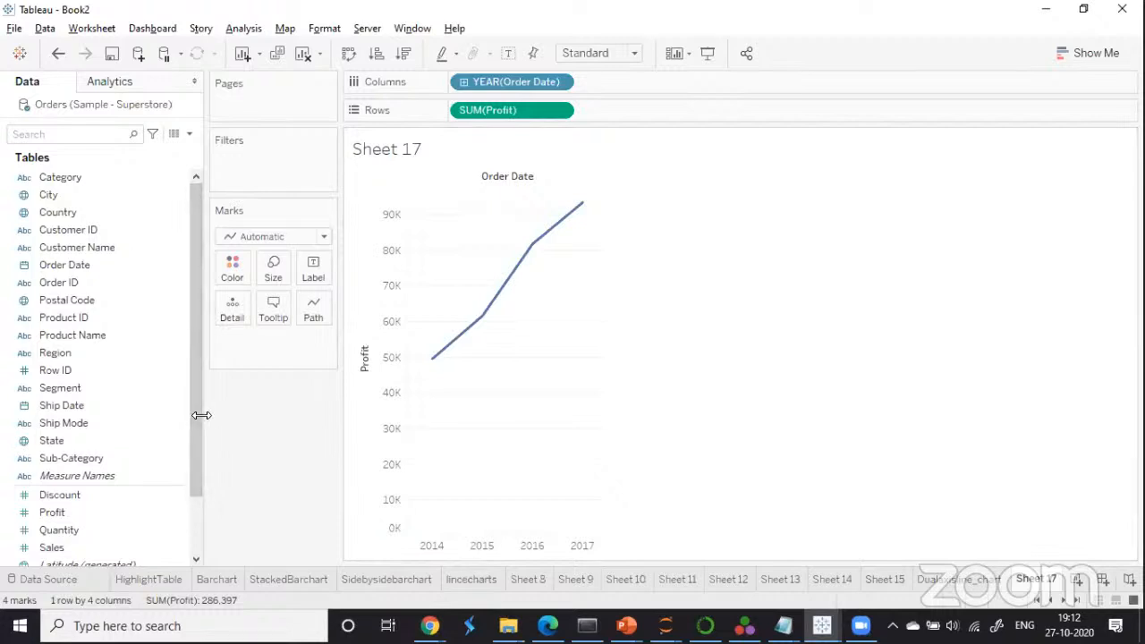
Place Sales on Rows beside Profit as a second chart in the new sheet.
scroll(197, 413, down, 3)
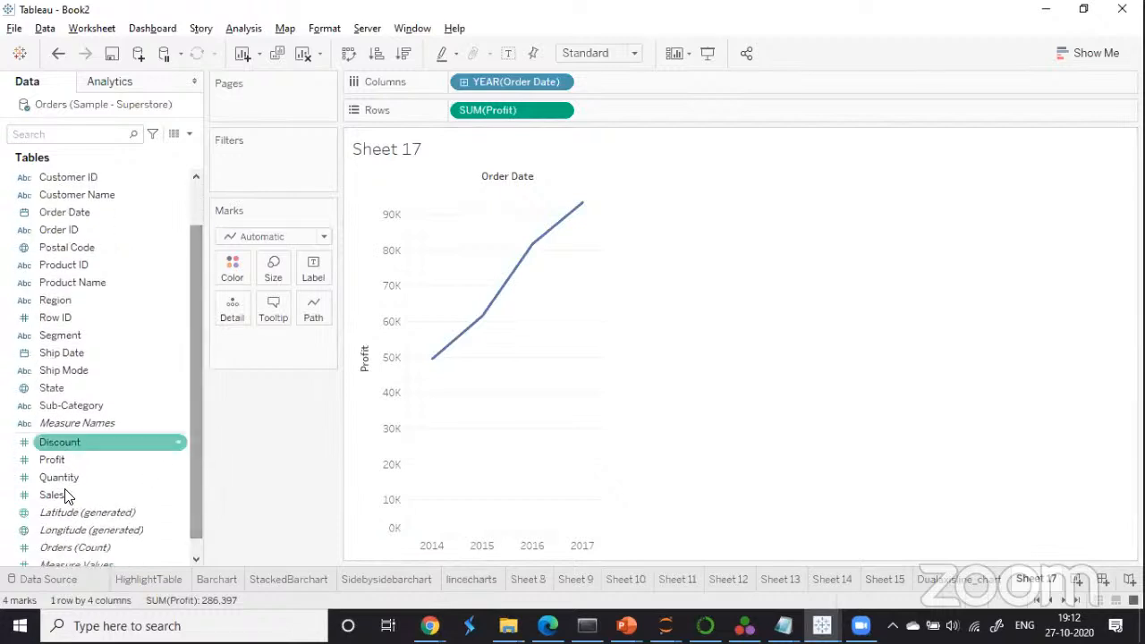
click(63, 494)
drag(64, 497, 632, 114)
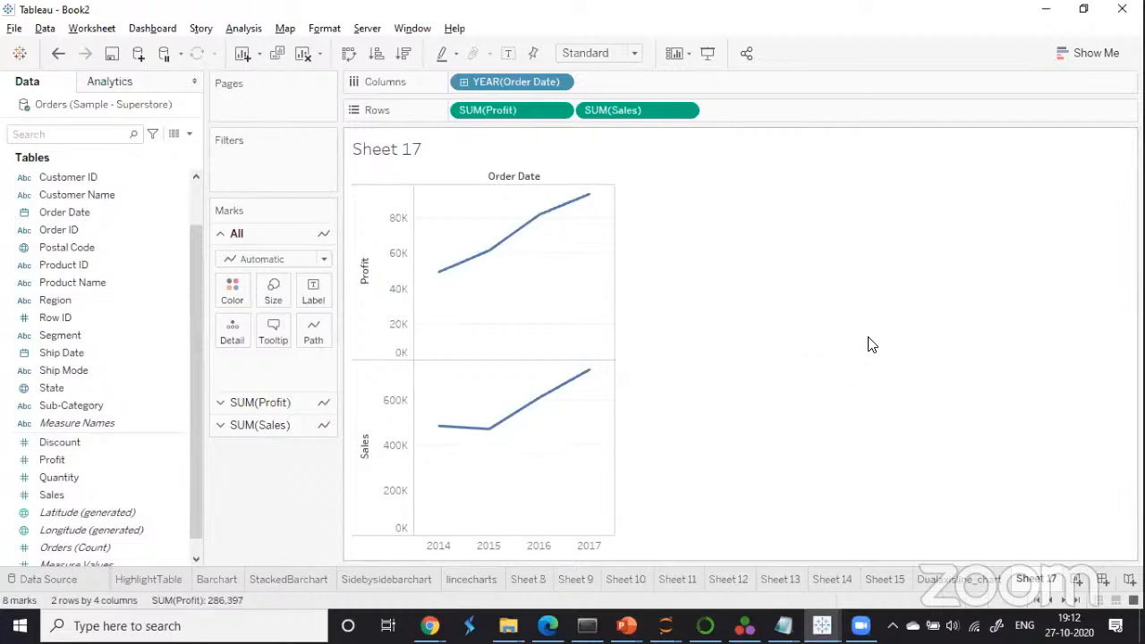
Put Sales on a dual axis with Profit and synchronize the Sales axis in the new sheet.
click(684, 112)
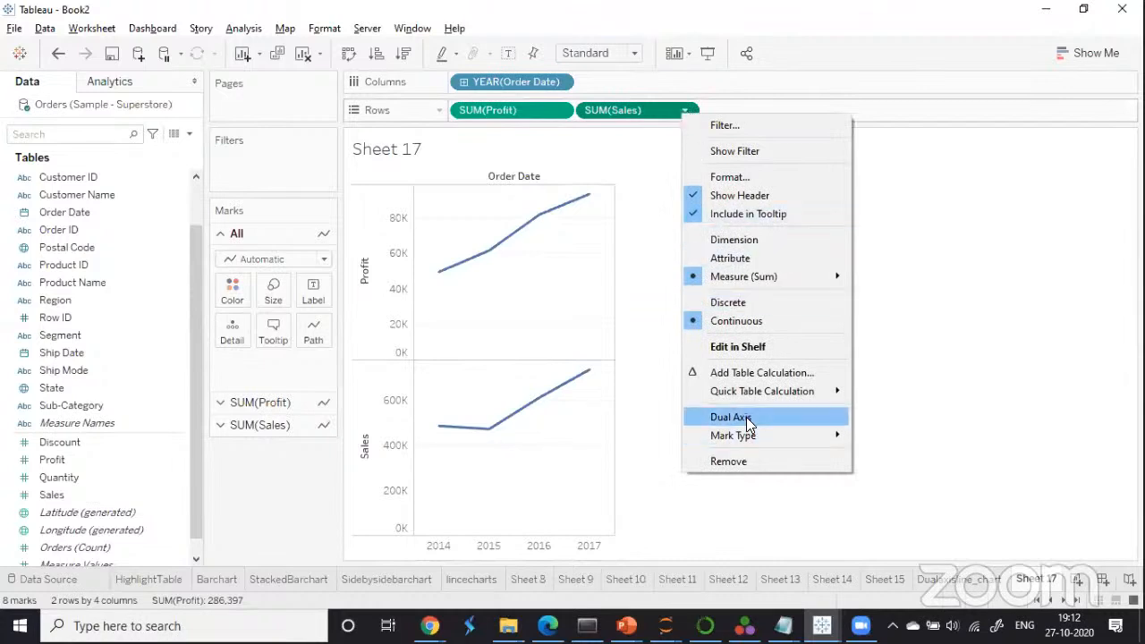
click(823, 362)
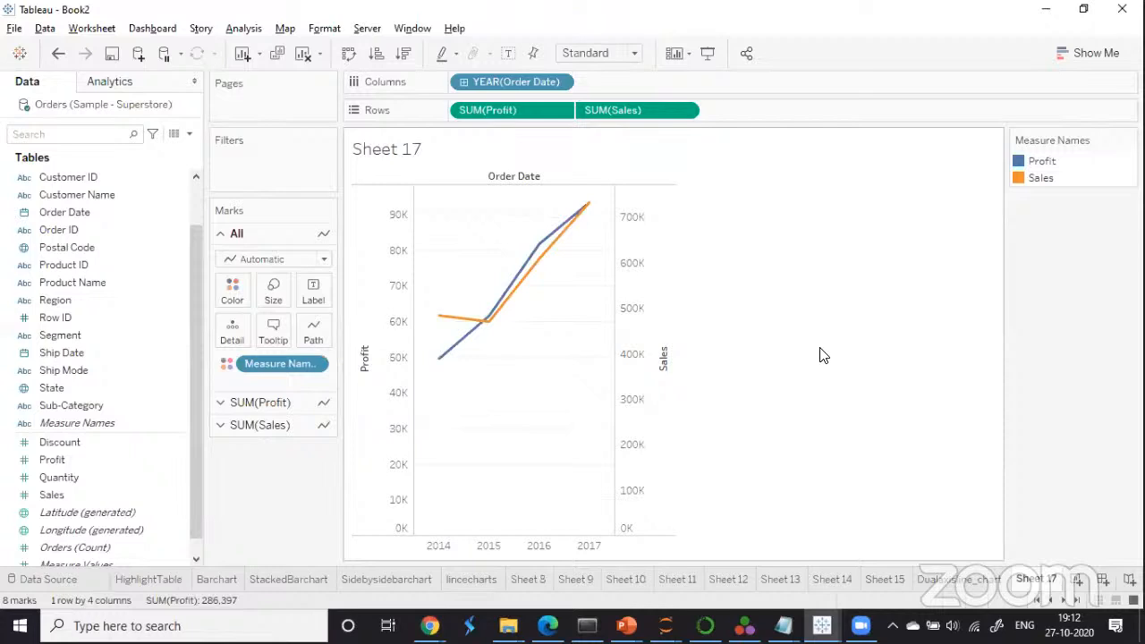
right_click(629, 313)
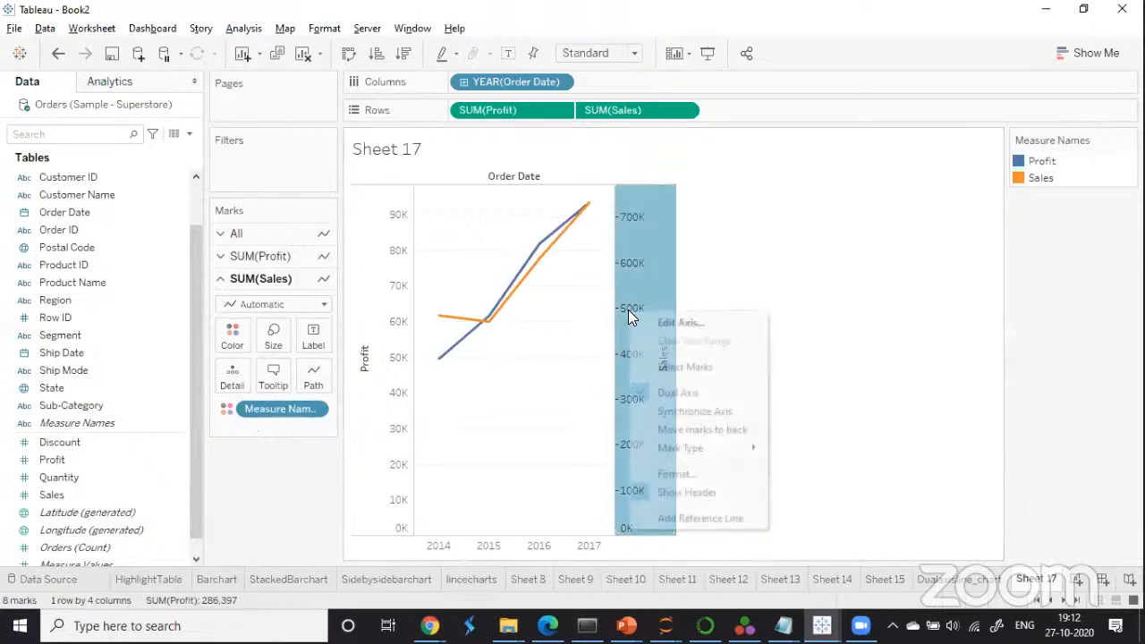
click(682, 411)
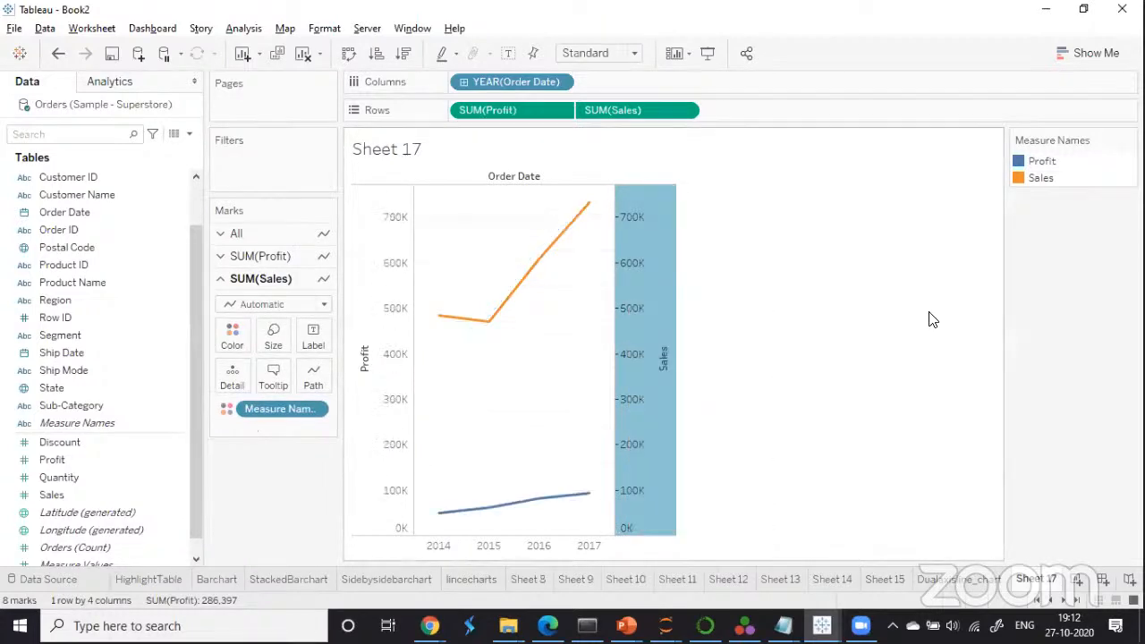
click(896, 311)
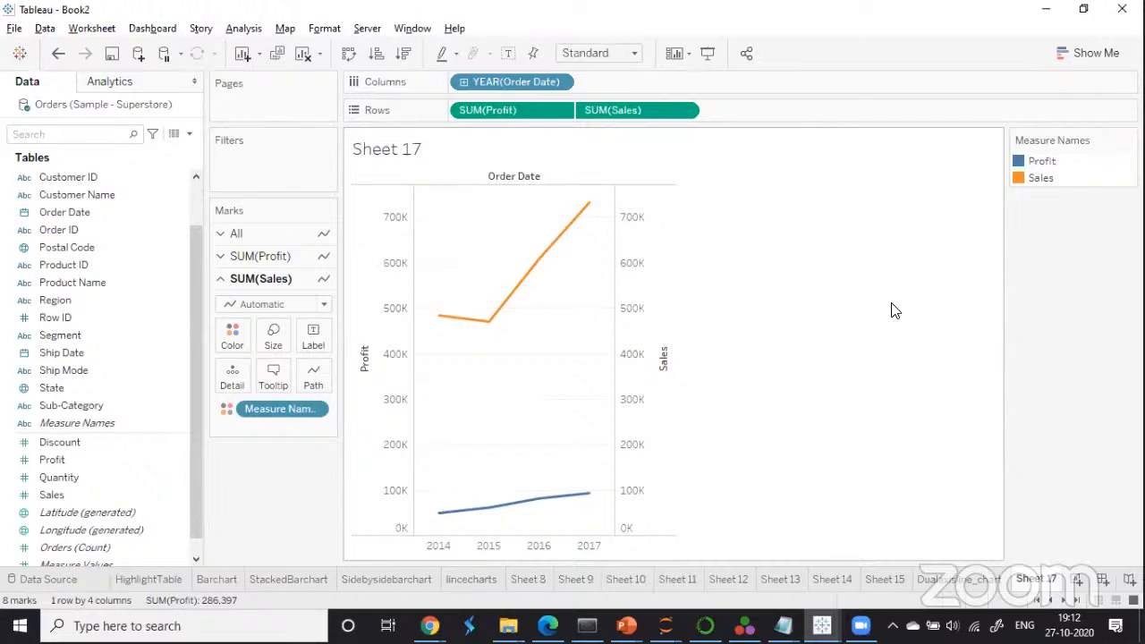
Change the mark type of Profit to Bar, keeping Sales as a line.
click(274, 256)
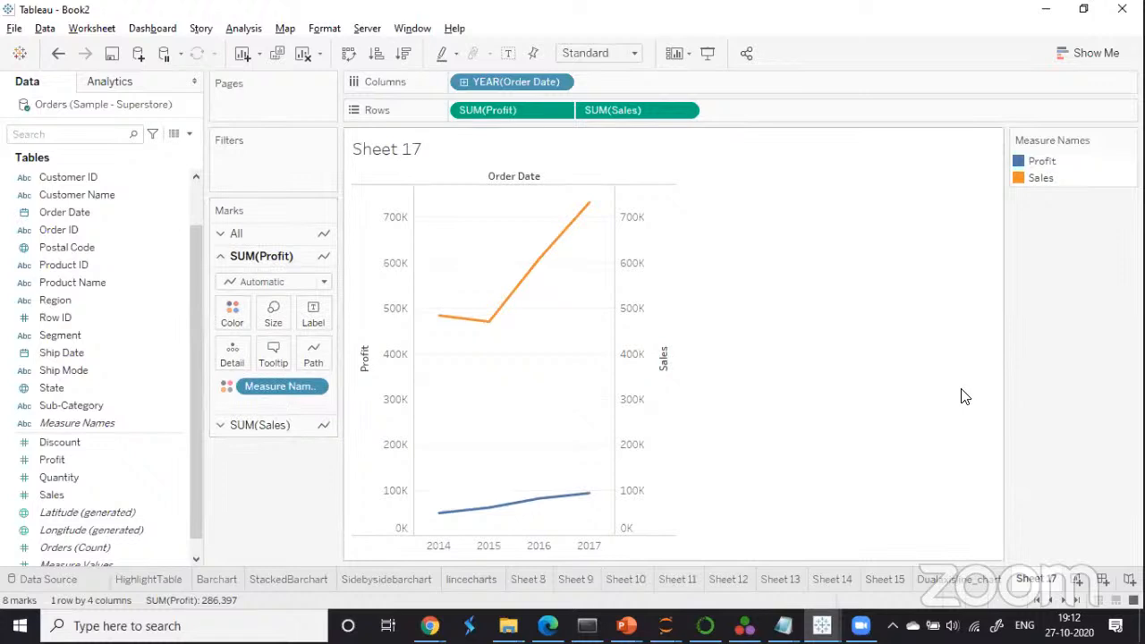
click(324, 283)
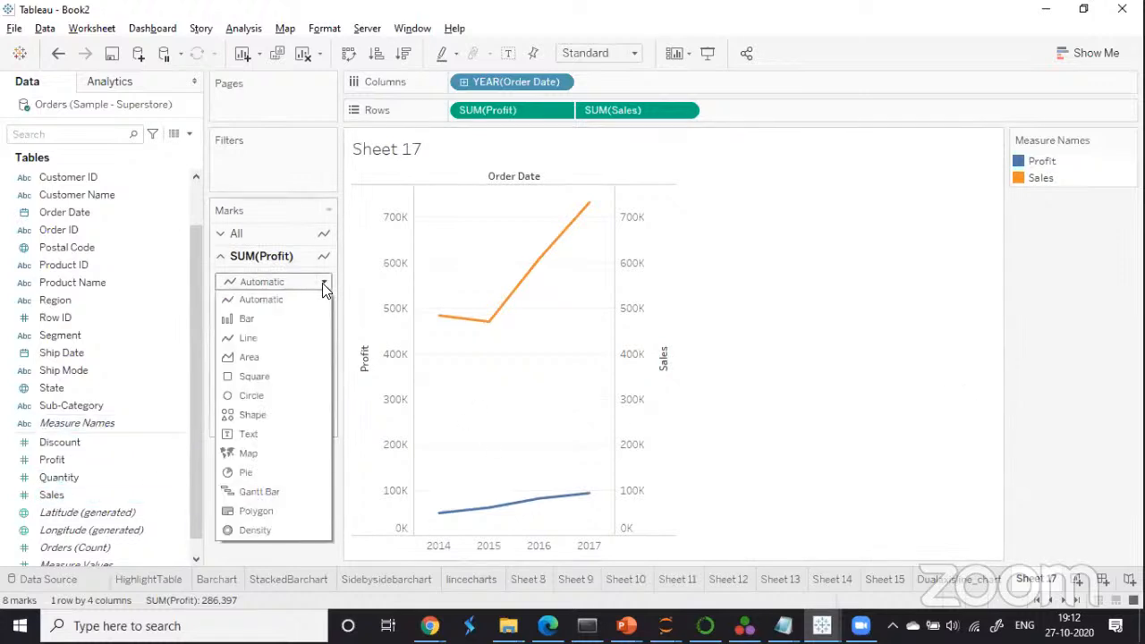
click(247, 319)
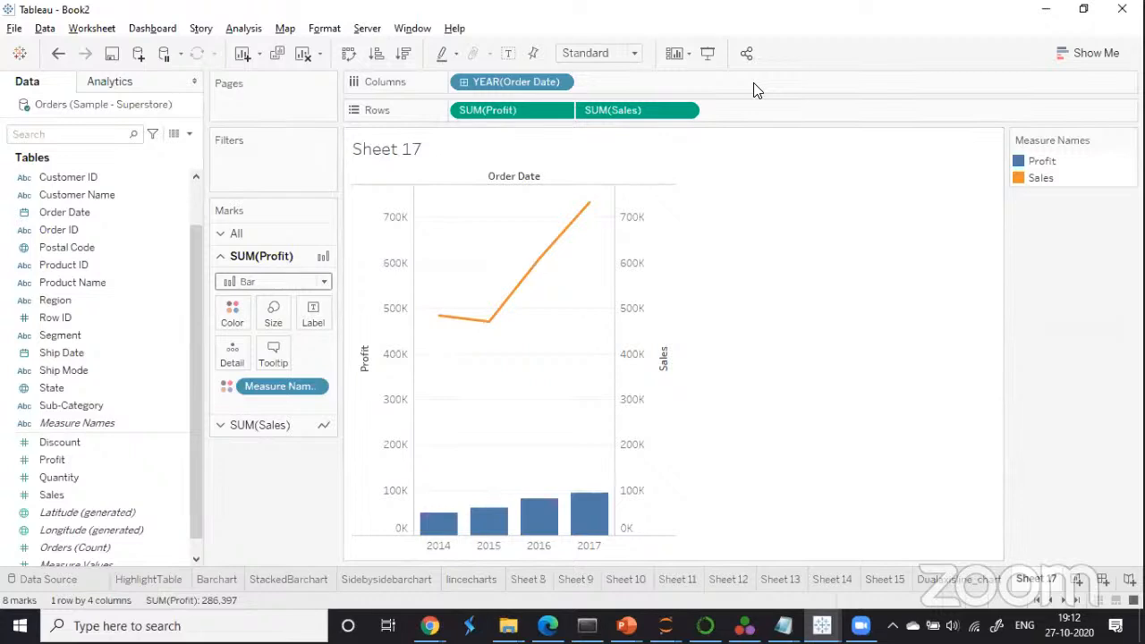
click(324, 284)
click(257, 322)
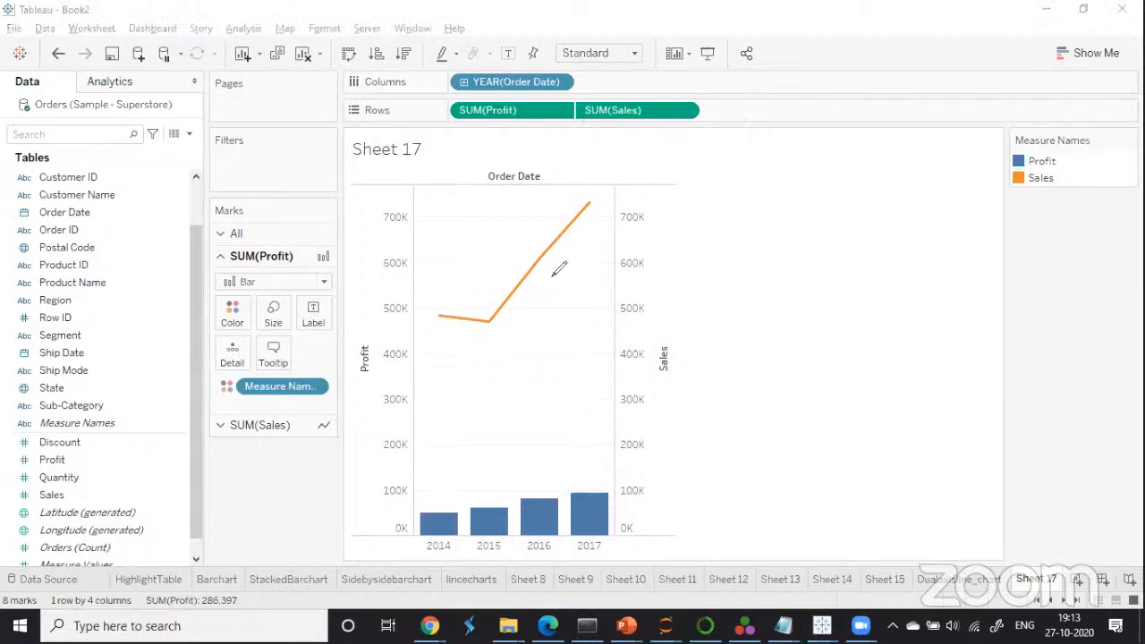
Handwrite an arrow and "Sales" beside the line, and an arrow and a bar chart note with boxed "profit" beside the bars.
drag(540, 275, 572, 274)
mouse_move(671, 265)
mouse_down()
mouse_move(723, 259)
mouse_move(720, 280)
mouse_up()
drag(583, 503, 615, 503)
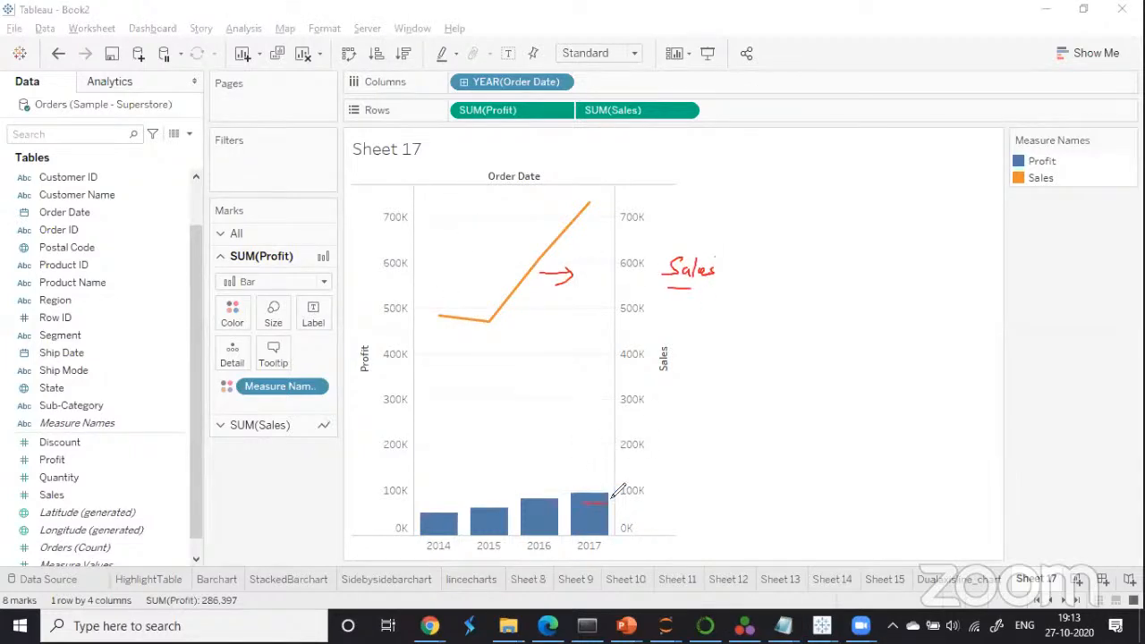
mouse_move(665, 456)
mouse_down()
mouse_move(673, 469)
mouse_move(753, 464)
mouse_move(811, 455)
mouse_move(767, 440)
mouse_move(832, 438)
mouse_move(832, 477)
mouse_up()
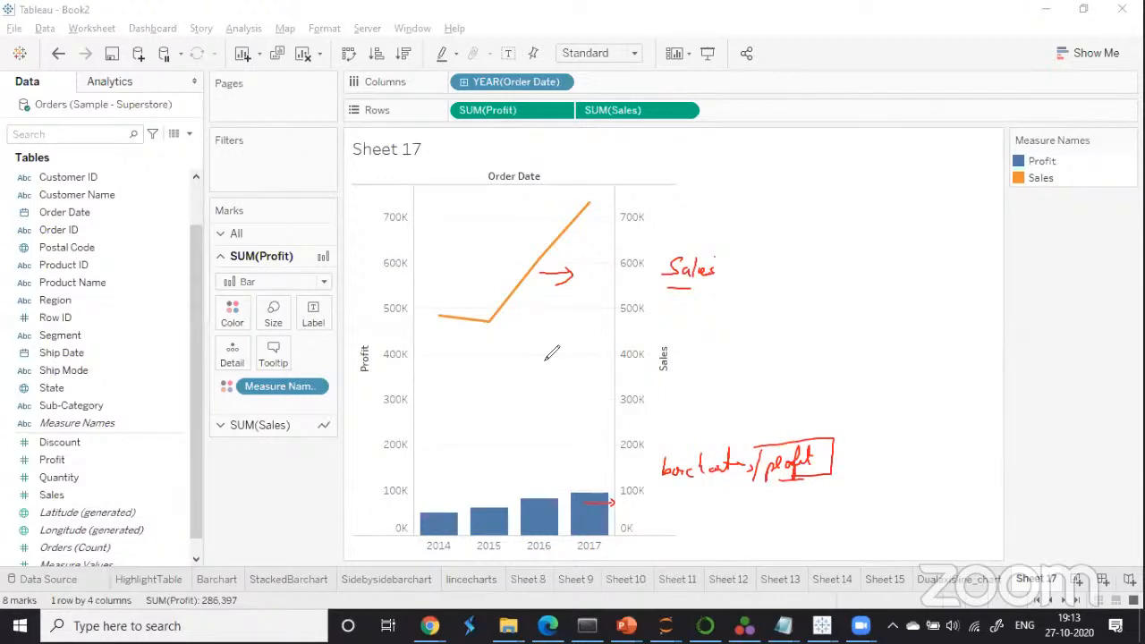
Handwrite "Dual axis" with bracketed, underlined "Combination chart" and "Line & bar chart" beneath it, linked by an arrow, beside the chart.
mouse_move(763, 276)
mouse_down()
mouse_move(793, 297)
mouse_move(845, 284)
mouse_move(855, 269)
mouse_up()
mouse_move(763, 322)
mouse_down()
mouse_move(757, 337)
mouse_move(880, 304)
mouse_move(920, 311)
mouse_move(931, 297)
mouse_move(956, 313)
mouse_up()
drag(755, 315, 756, 348)
drag(951, 292, 947, 326)
mouse_move(774, 351)
mouse_down()
mouse_move(793, 356)
mouse_move(780, 349)
mouse_up()
mouse_move(782, 358)
mouse_down()
mouse_move(796, 372)
mouse_move(877, 351)
mouse_move(870, 368)
mouse_move(914, 345)
mouse_move(930, 362)
mouse_move(954, 338)
mouse_up()
drag(891, 376, 914, 374)
mouse_move(759, 365)
mouse_down()
mouse_move(753, 390)
mouse_move(789, 390)
mouse_up()
mouse_move(950, 336)
mouse_down()
mouse_move(963, 340)
mouse_move(946, 372)
mouse_up()
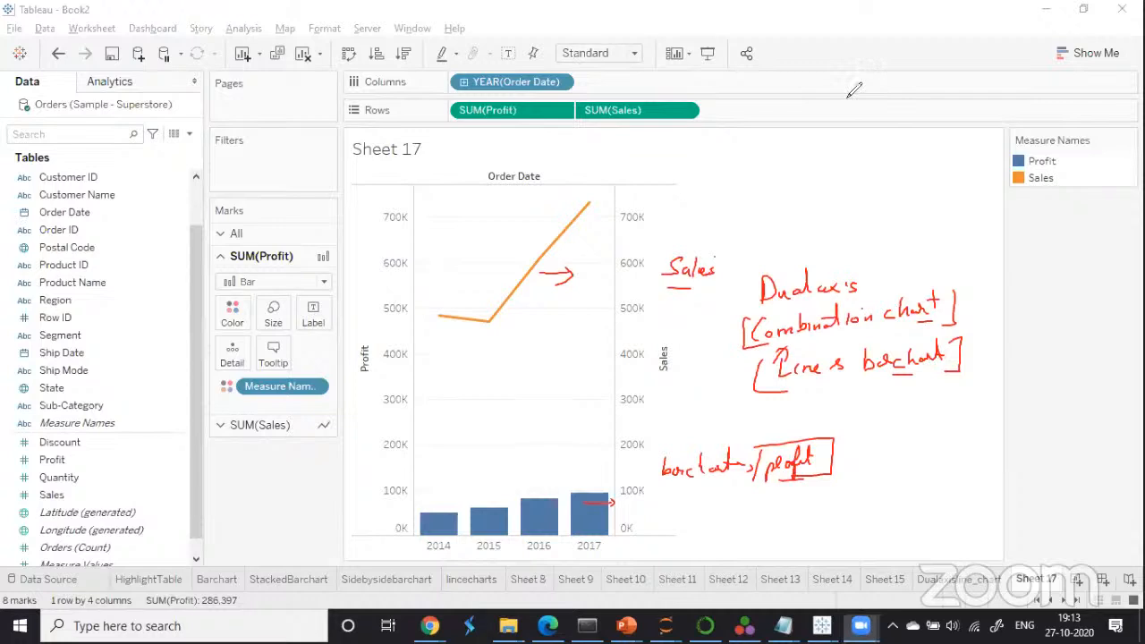
Show mark labels on the Sales line and the Profit bars.
click(508, 55)
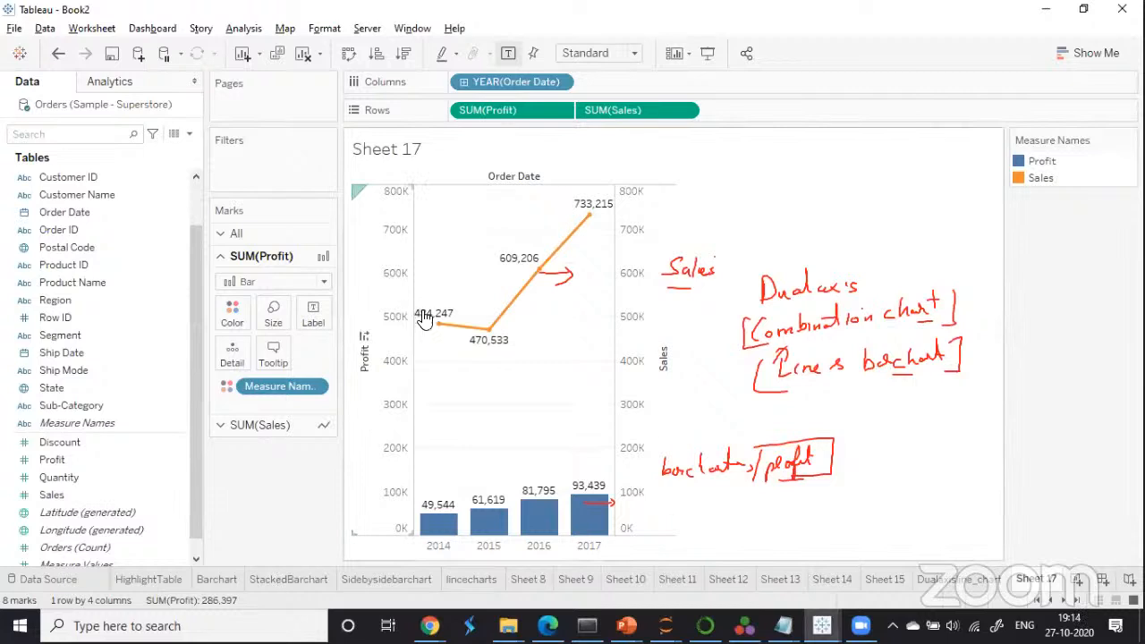
mouse_move(438, 326)
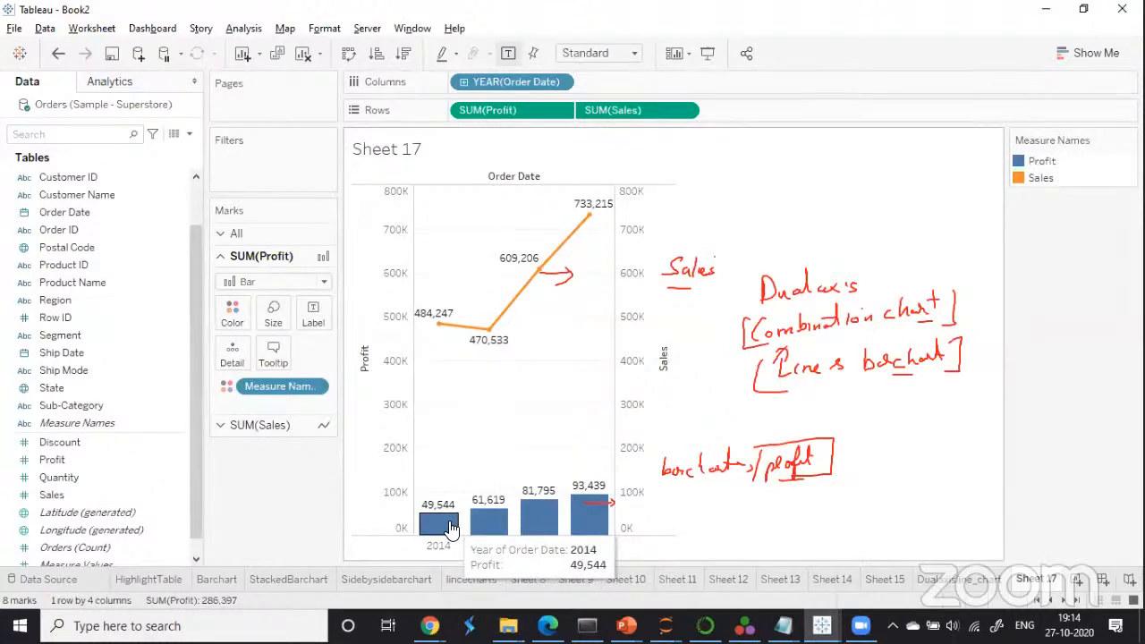
Set the mark type of Profit to Line and that of Sales to Bar.
click(324, 281)
click(266, 337)
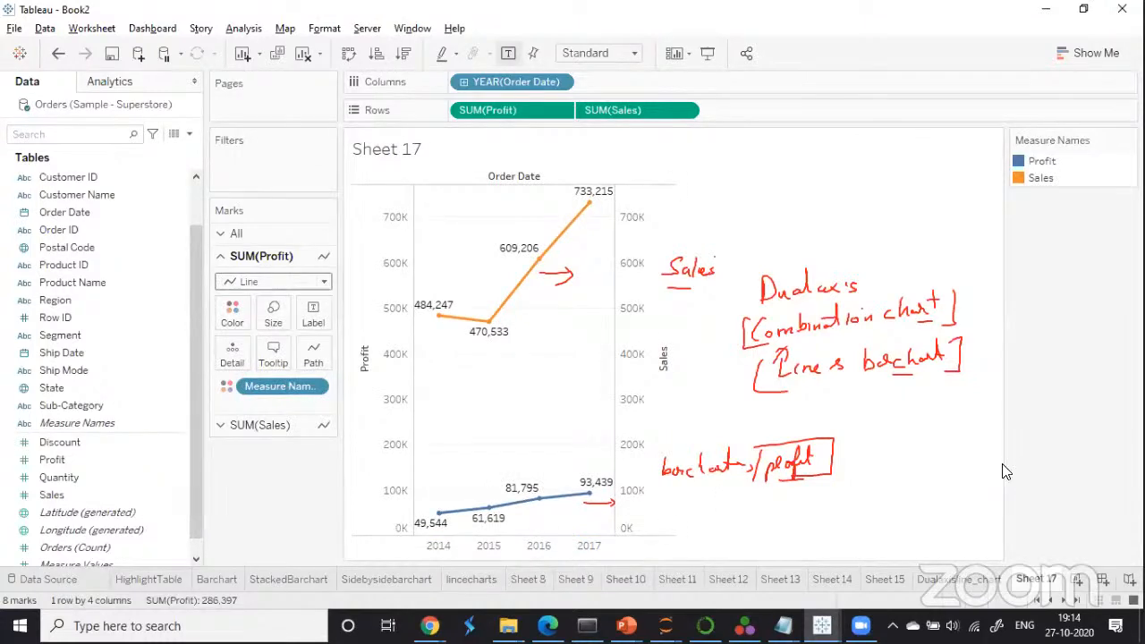
click(286, 425)
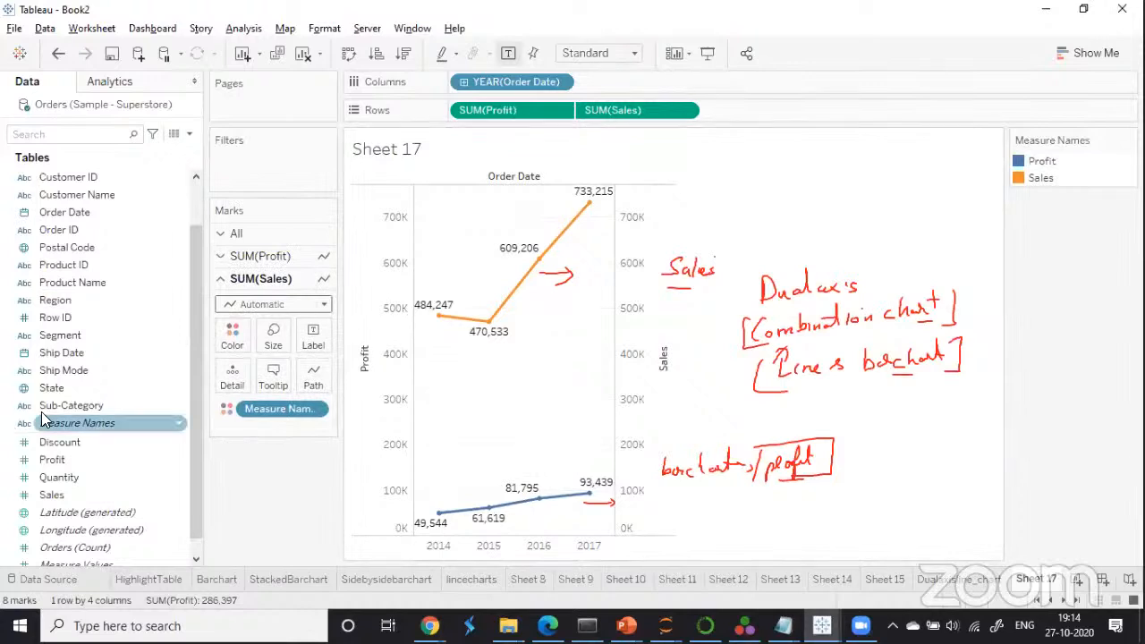
click(321, 304)
click(247, 341)
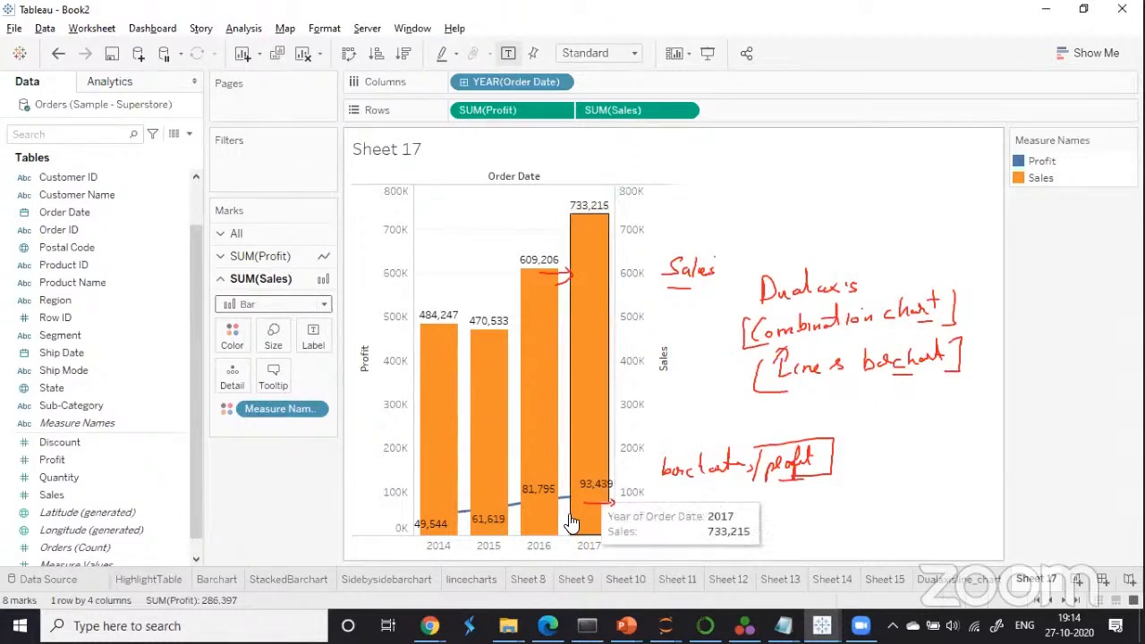
Move the Profit marks to the front so the line lies over the Sales bars.
mouse_move(565, 502)
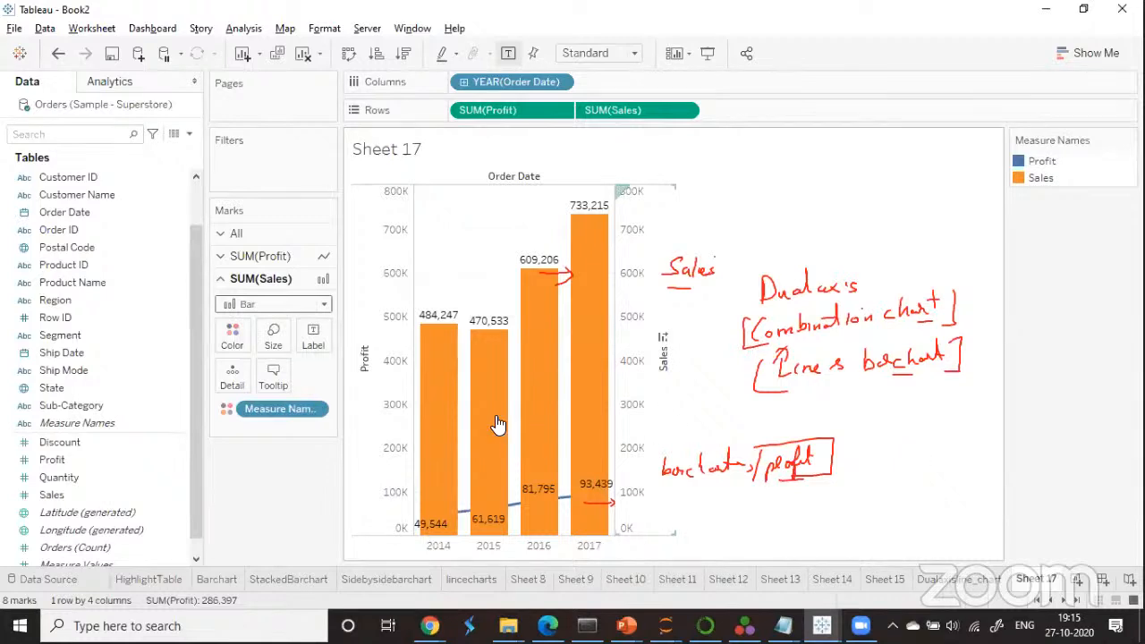
right_click(395, 491)
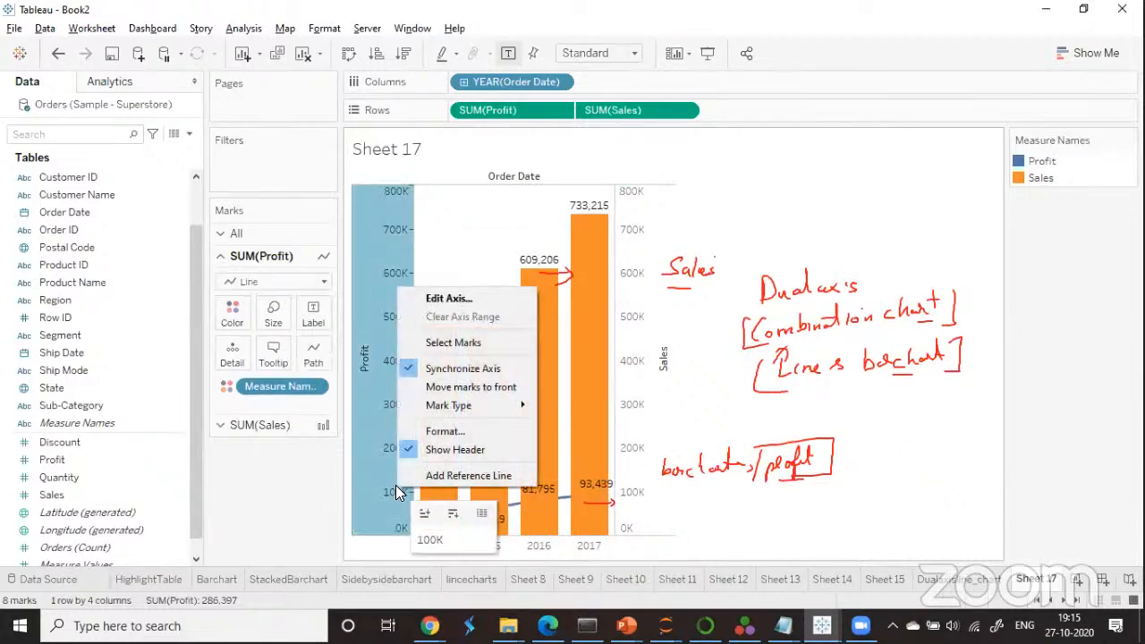
click(480, 388)
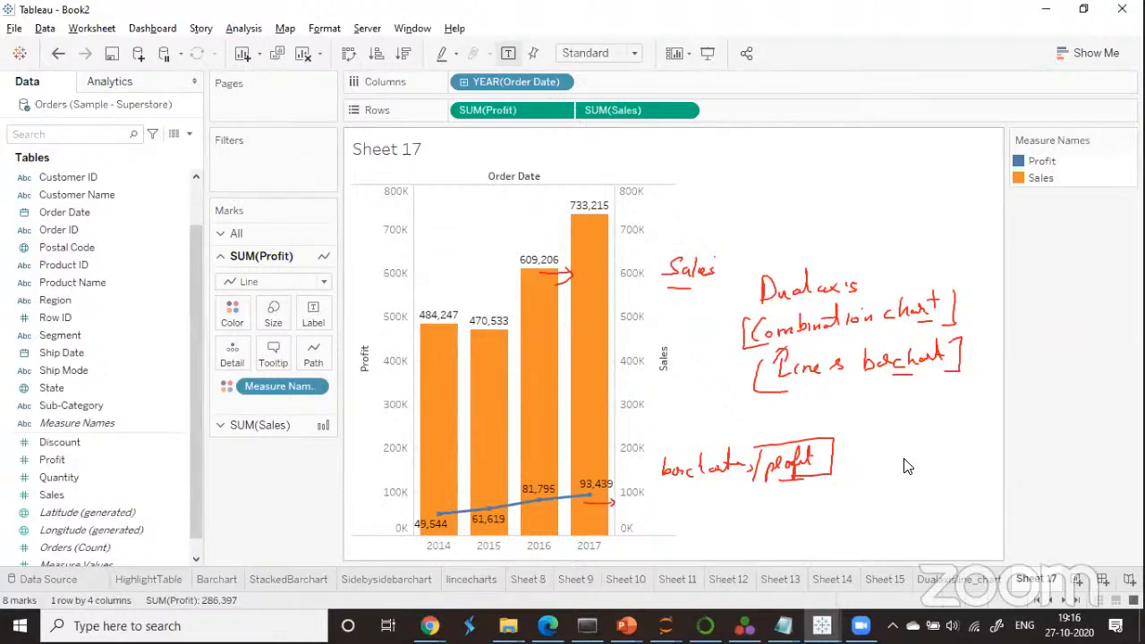
Rename the current worksheet as Dualaxiscombination_chart.
right_click(1035, 577)
click(1011, 369)
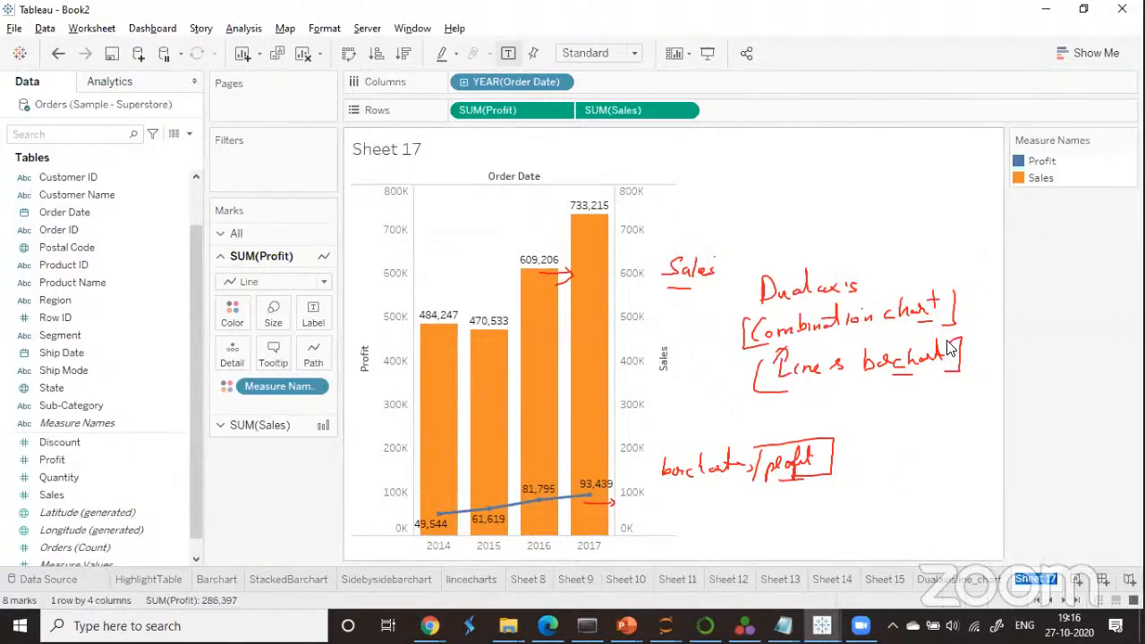
text(Dualaxiscombi)
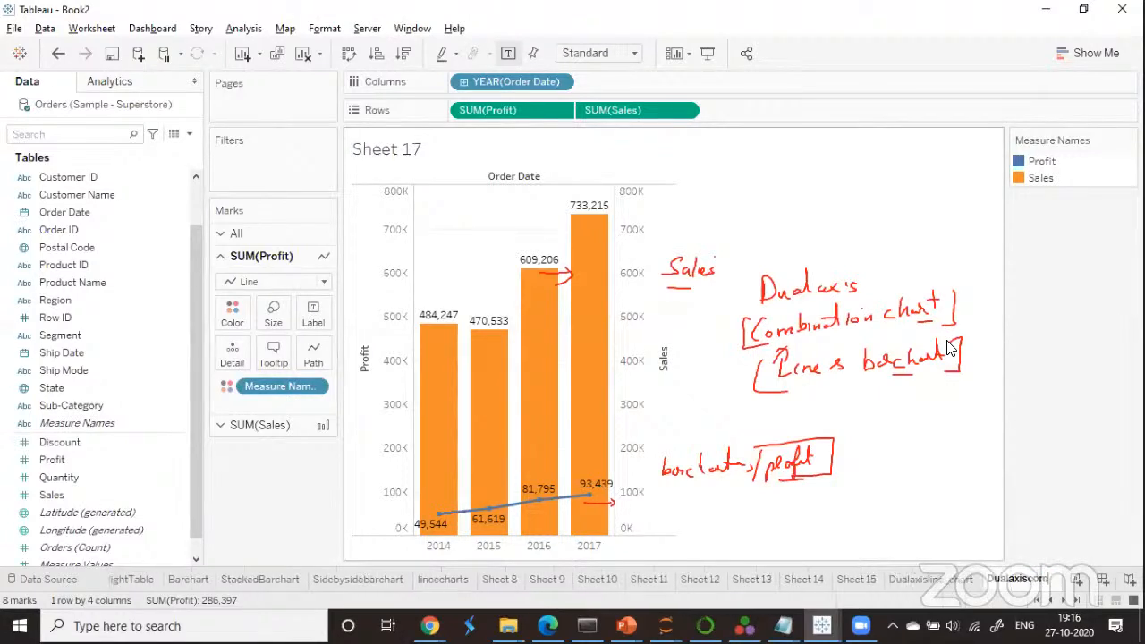
text(nation)
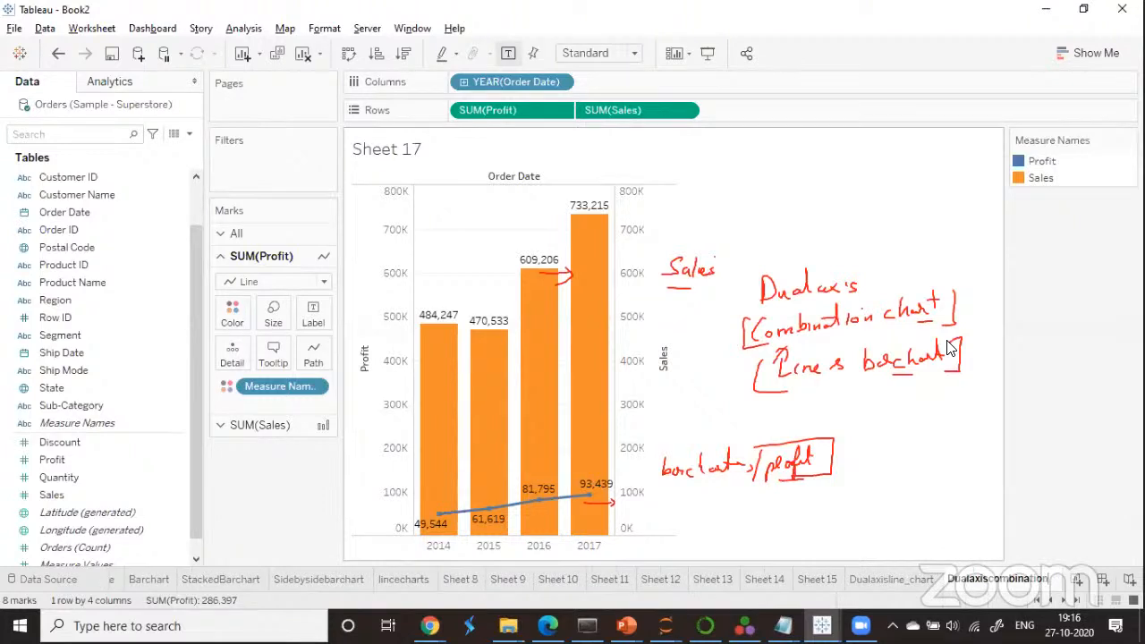
text(_chart)
key(Return)
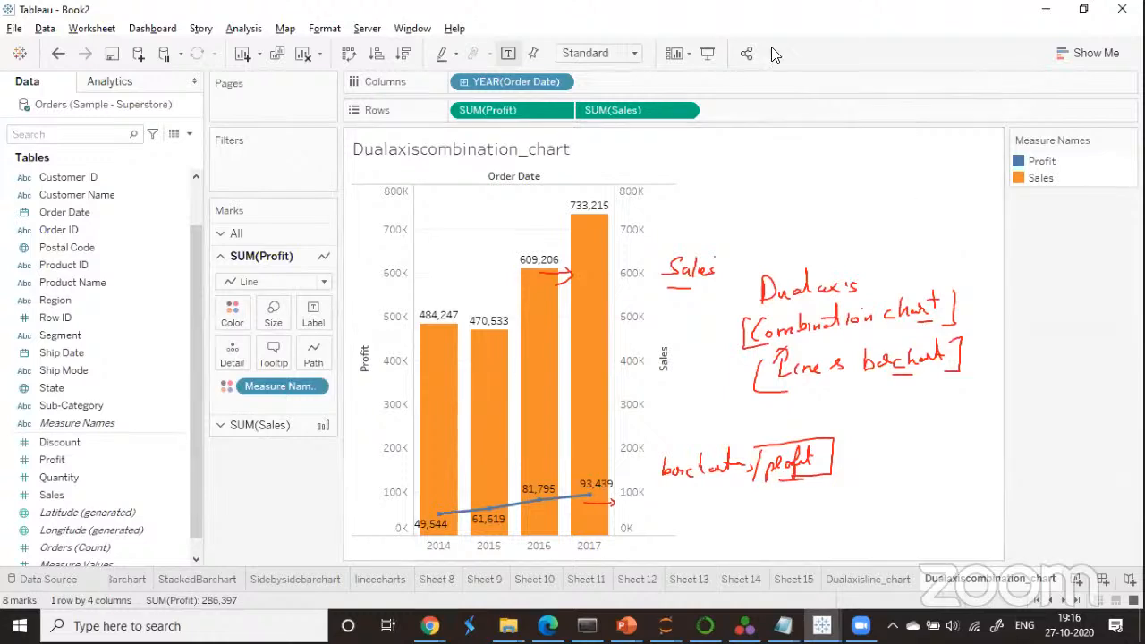
In a new worksheet, plot Sales twice on Rows against Sub-Category on Columns.
click(1078, 580)
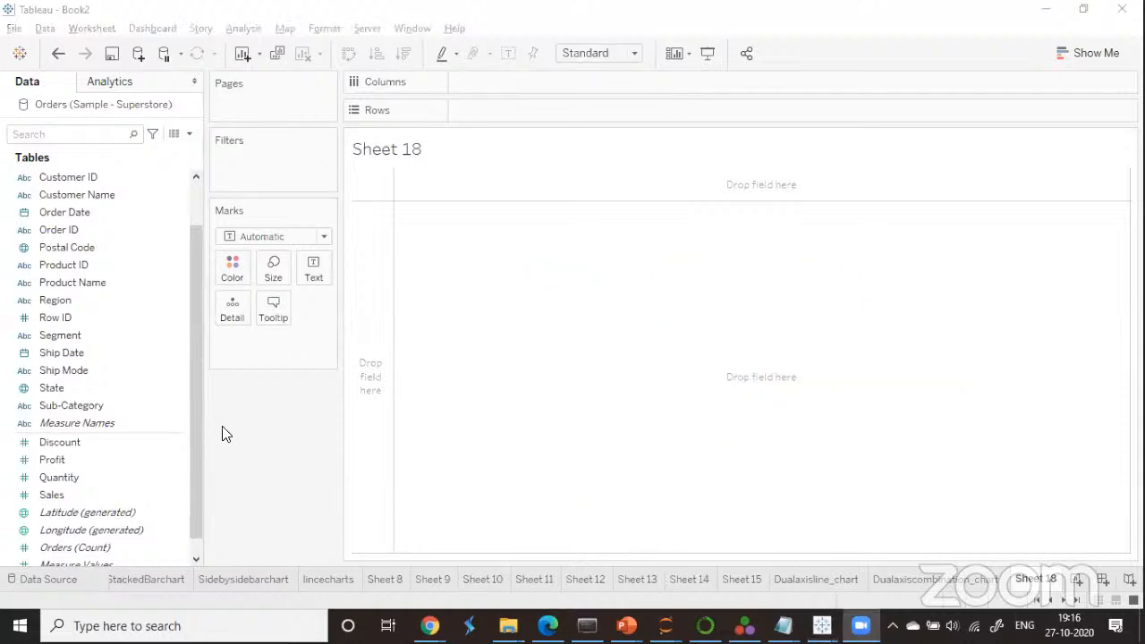
click(125, 478)
mouse_move(100, 493)
mouse_down()
mouse_move(112, 509)
mouse_move(488, 231)
mouse_move(511, 115)
mouse_up()
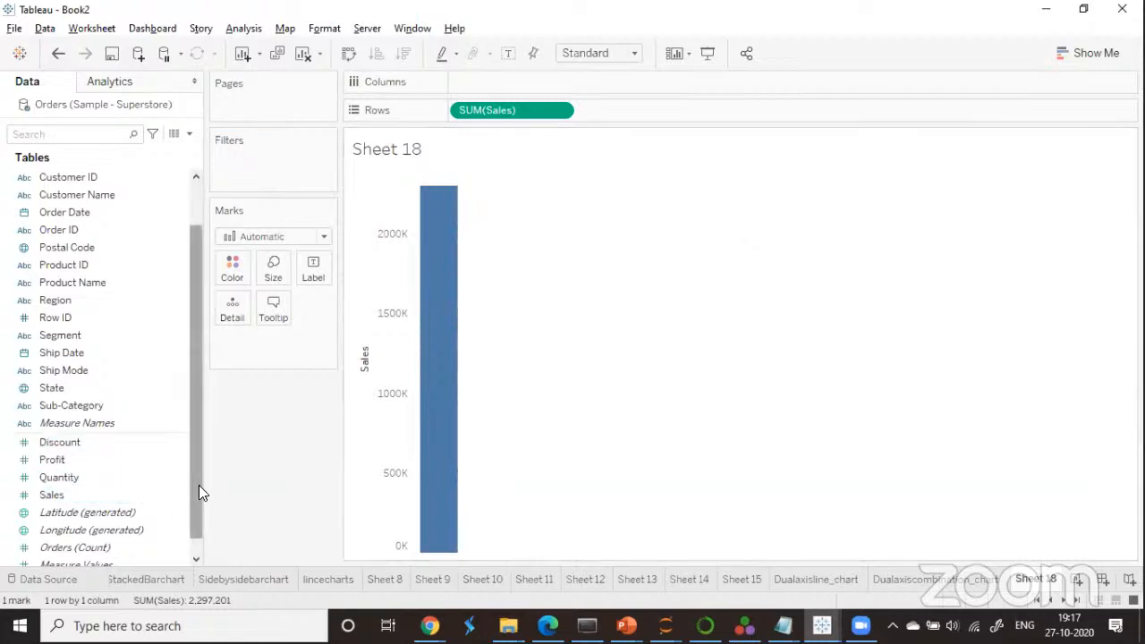
scroll(197, 492, down, 1)
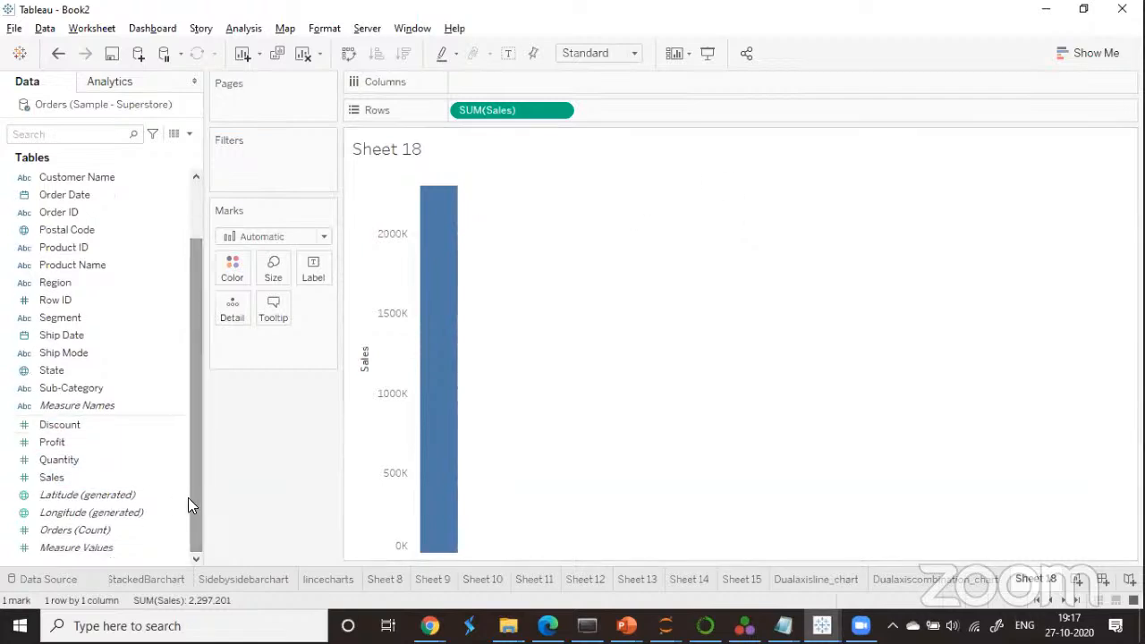
drag(72, 484, 793, 381)
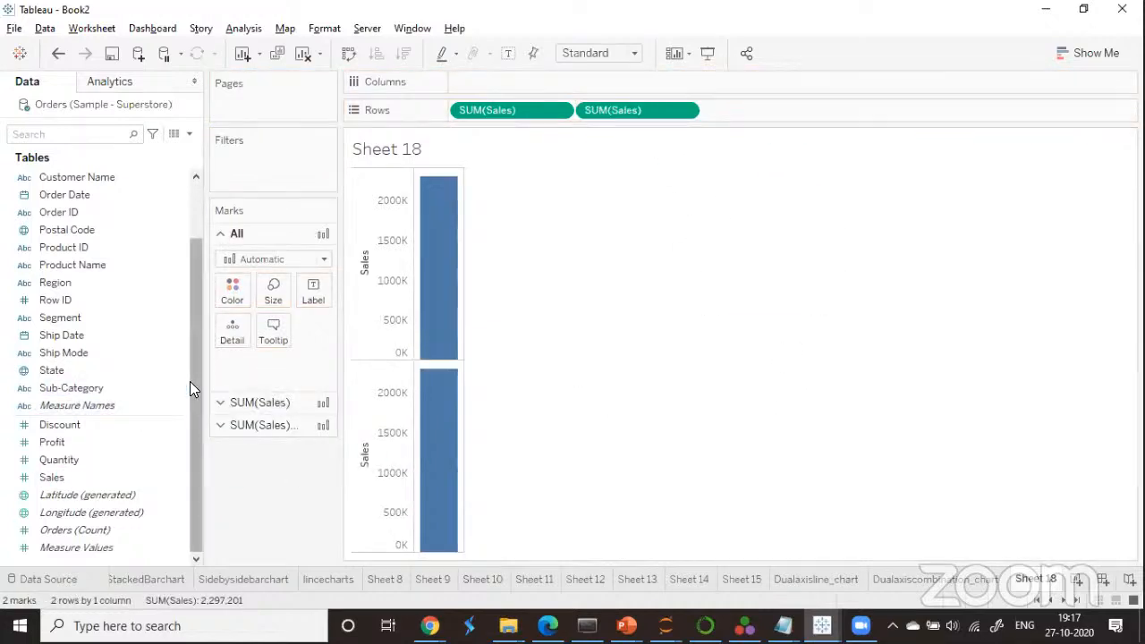
drag(189, 381, 186, 295)
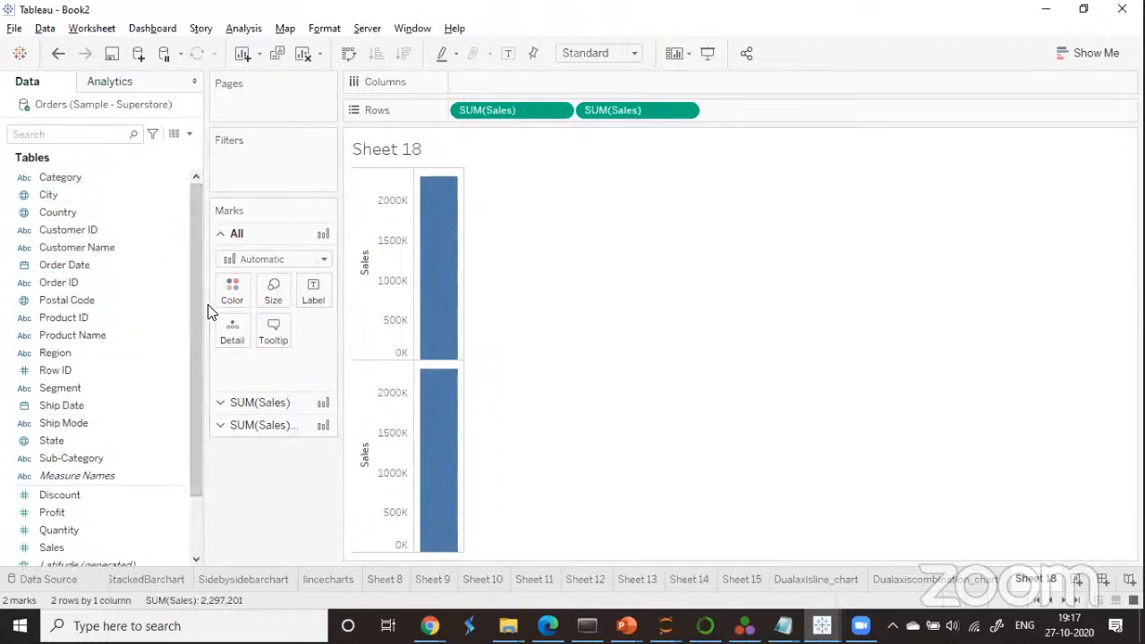
drag(107, 457, 532, 79)
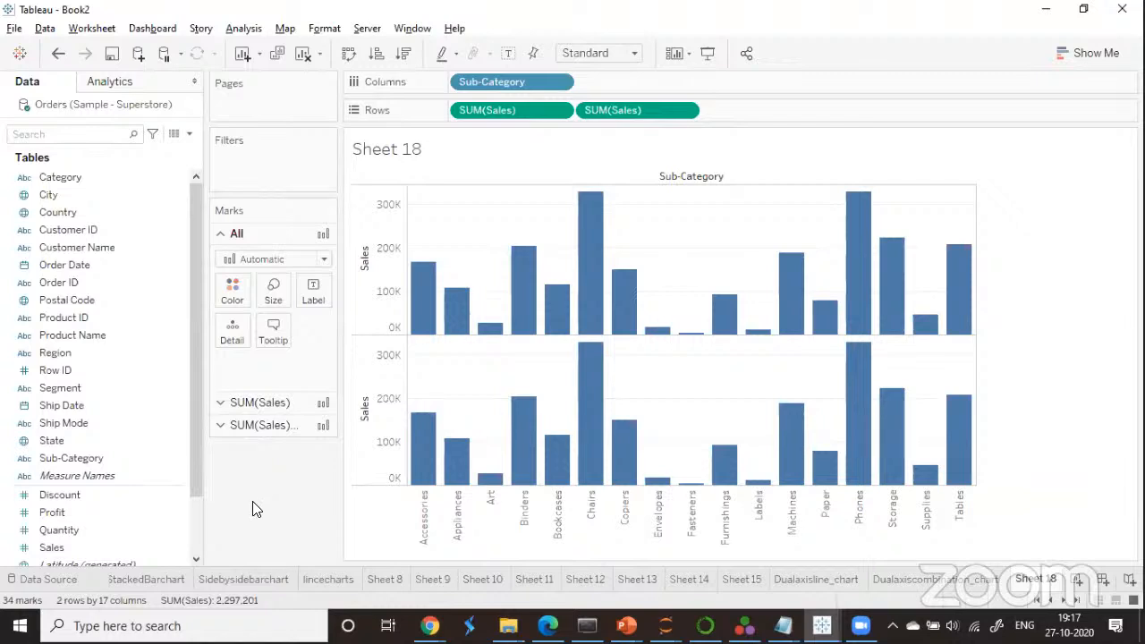
Color the second Sales measure's marks orange and set their mark type to Circle.
click(262, 431)
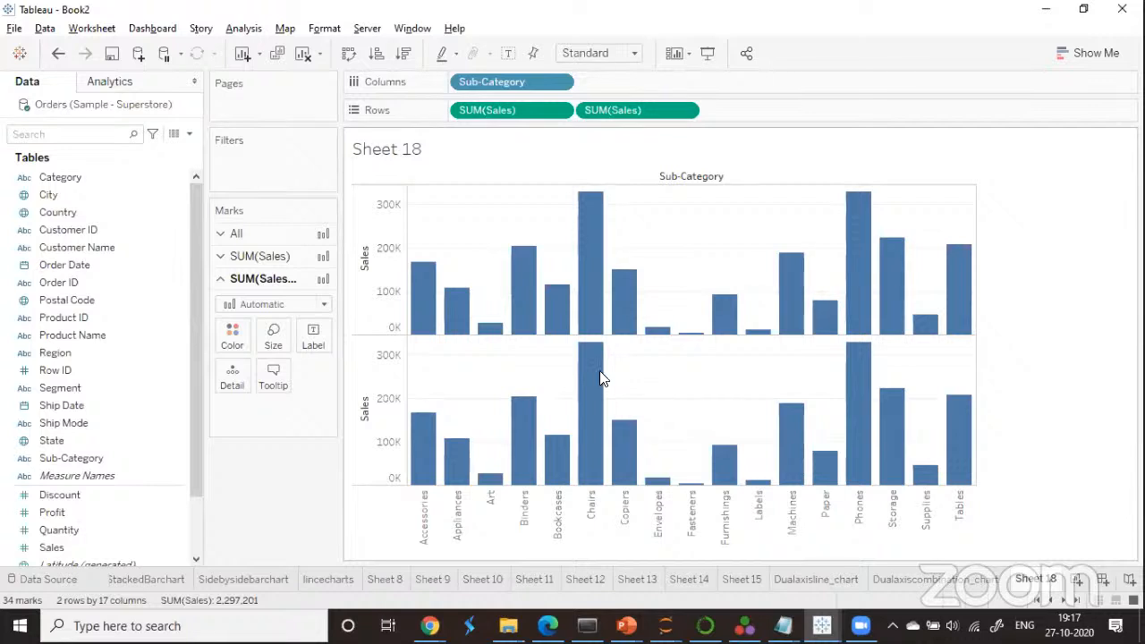
click(228, 344)
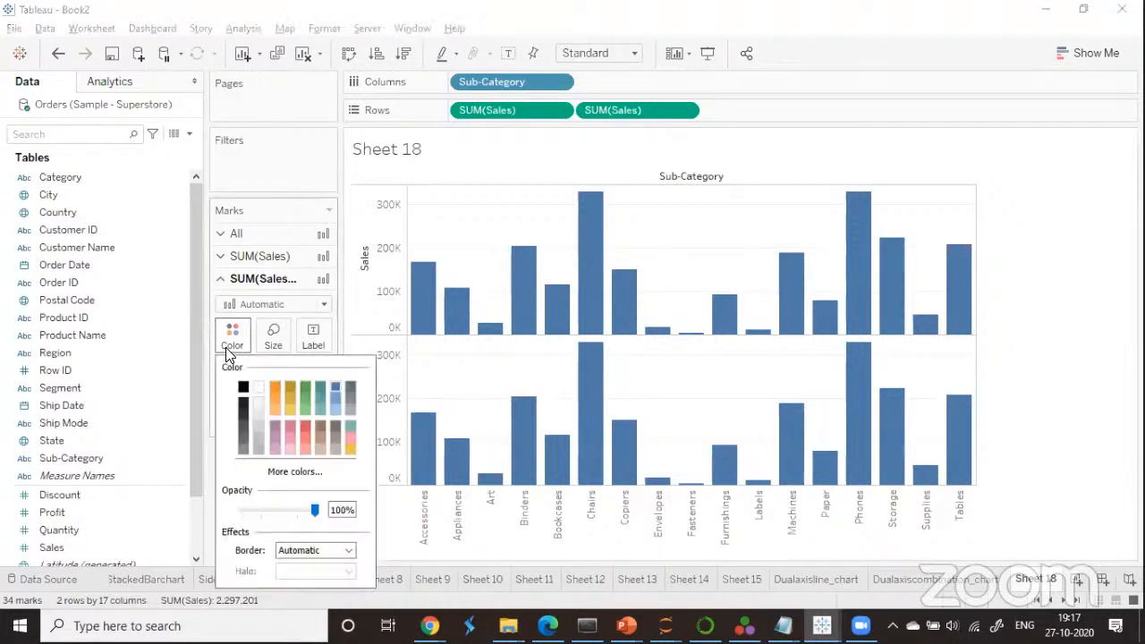
click(273, 386)
click(1084, 456)
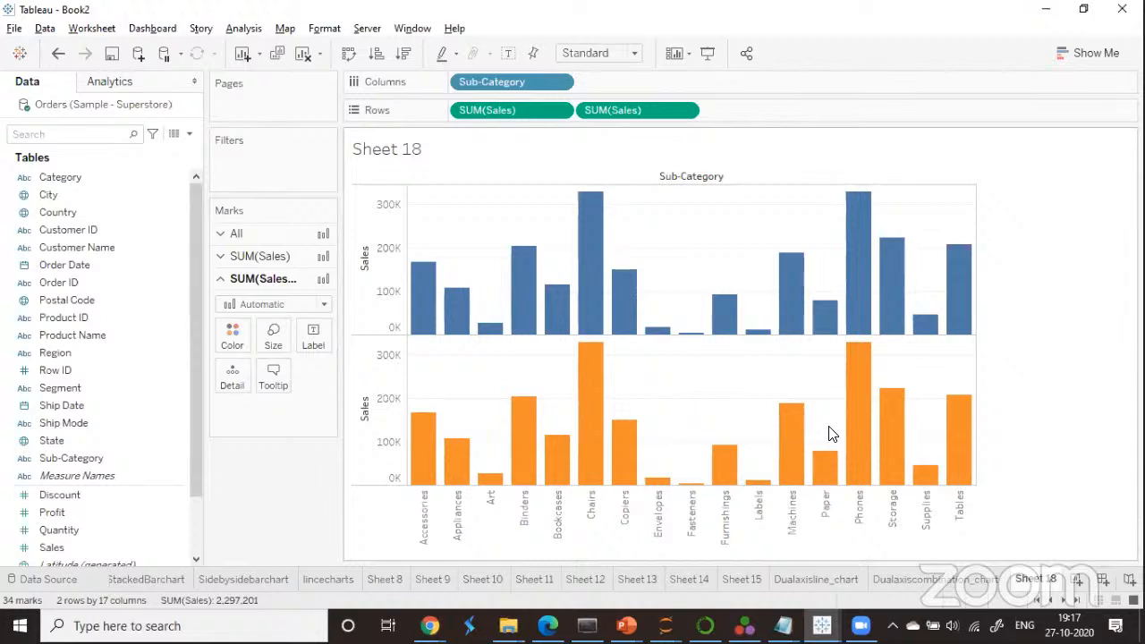
click(326, 305)
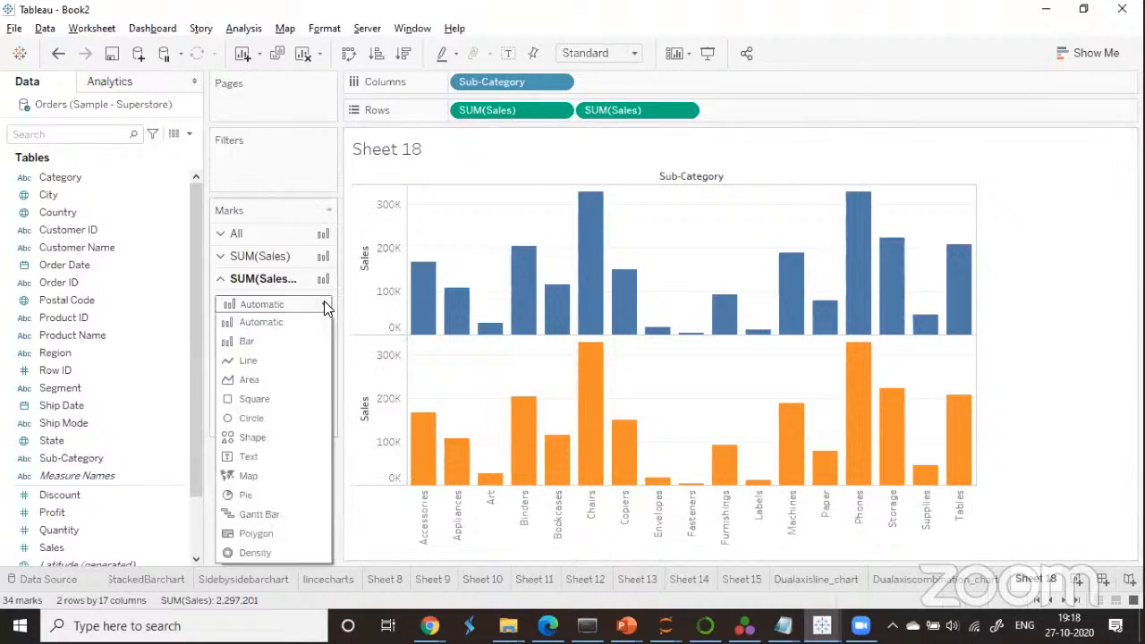
click(261, 417)
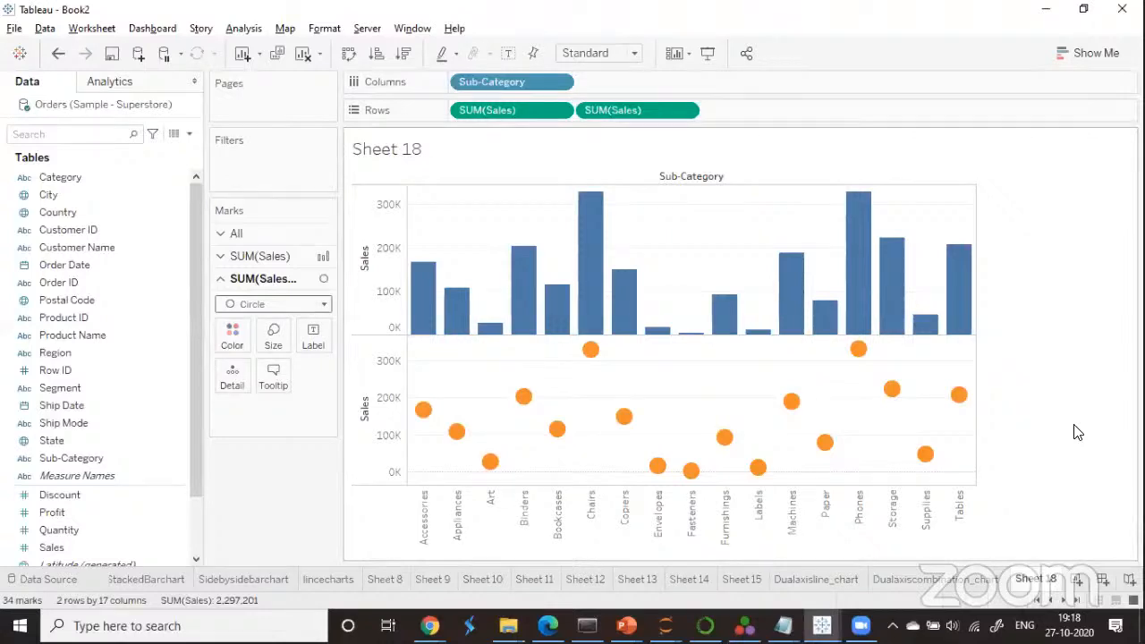
Combine the two Sales measures on a dual axis and set the first one's mark type to Bar.
click(682, 111)
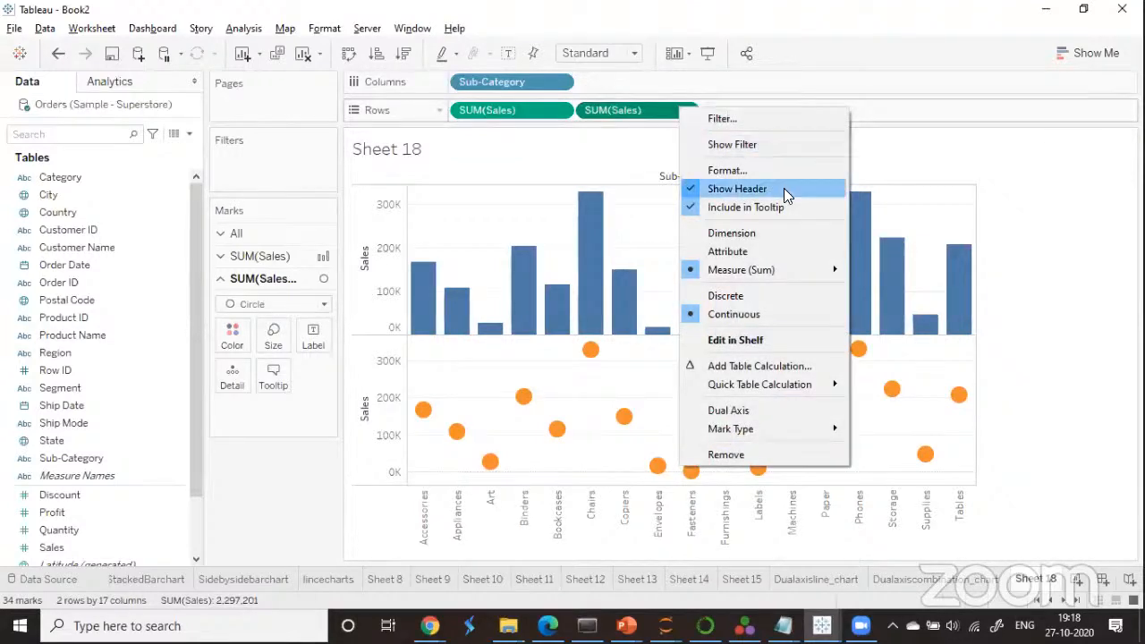
click(743, 409)
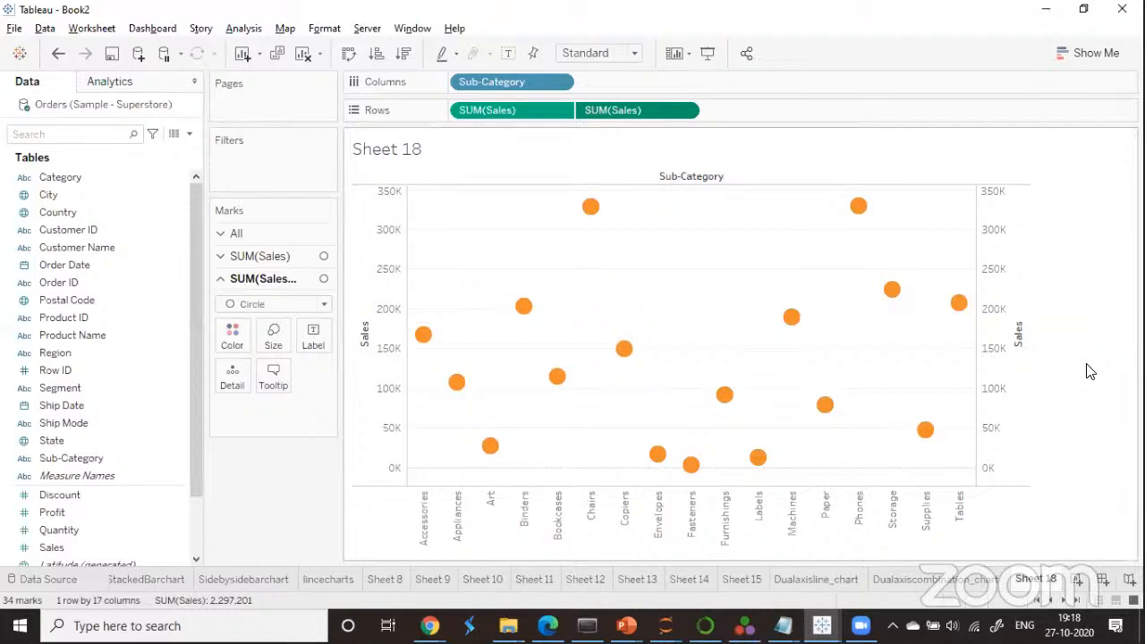
click(268, 256)
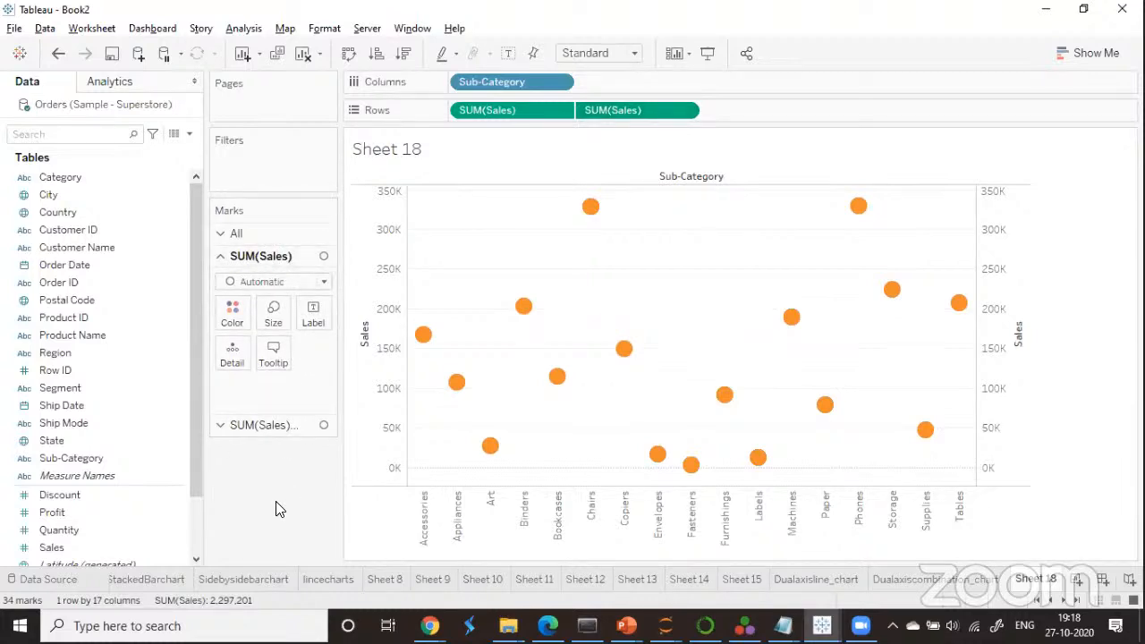
click(324, 279)
click(247, 319)
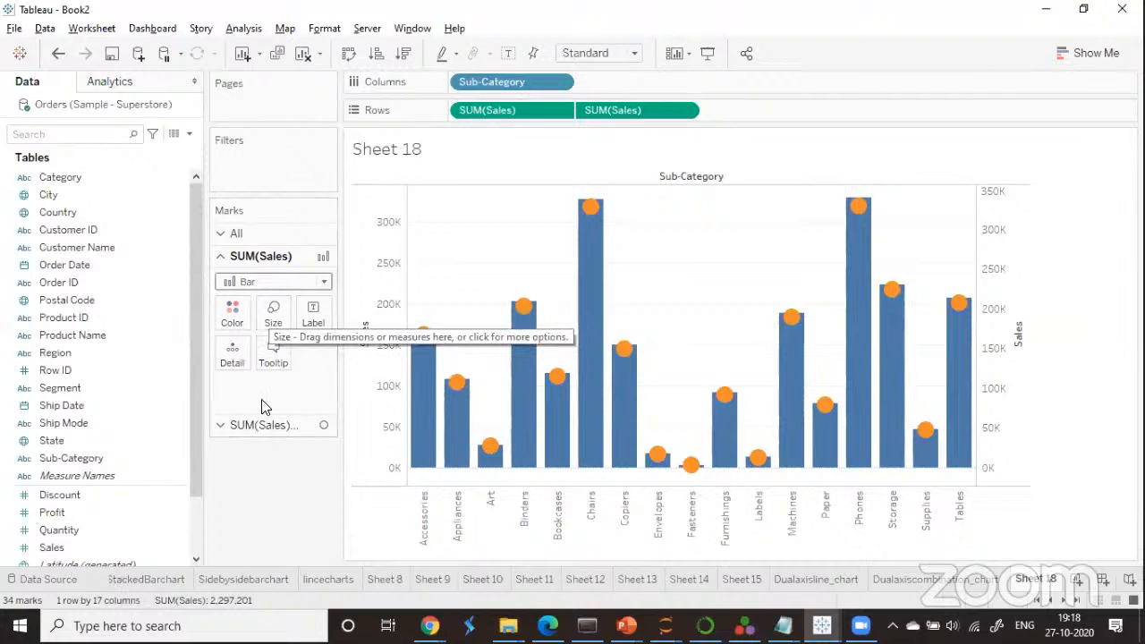
Narrow the Sales bars into thin sticks and sort the sub-categories in ascending order by Sales.
click(273, 327)
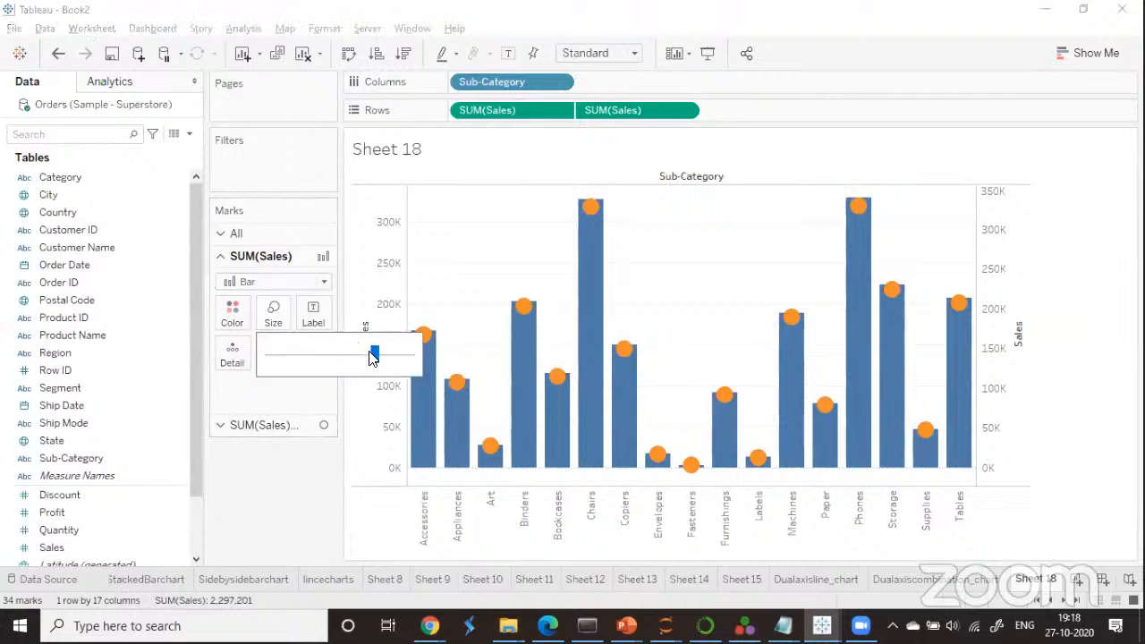
drag(367, 356, 308, 356)
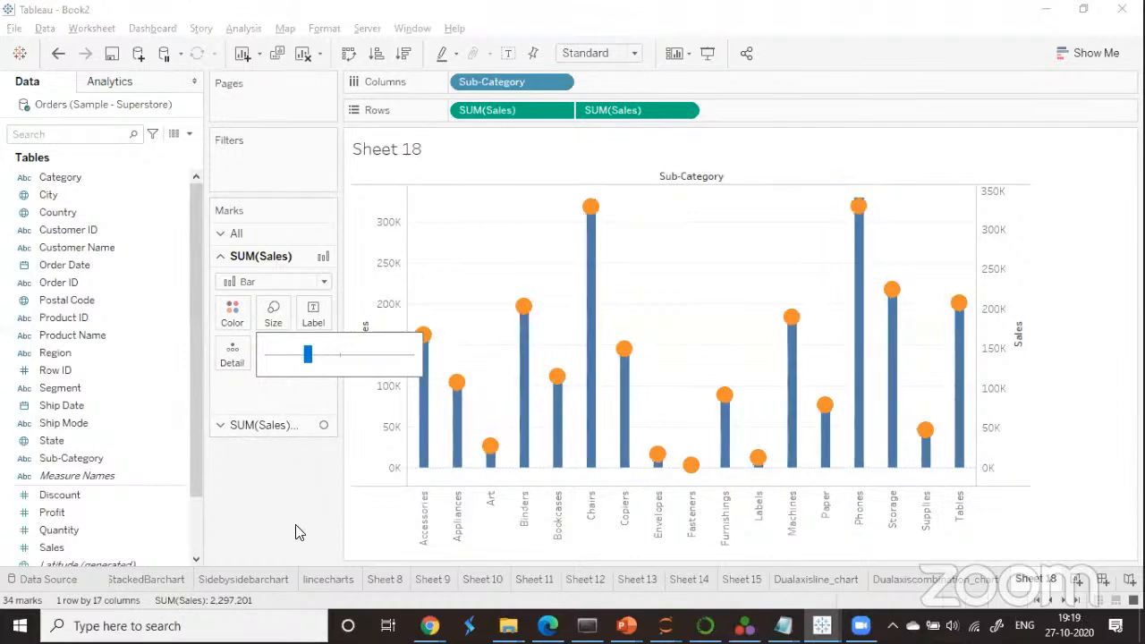
click(295, 524)
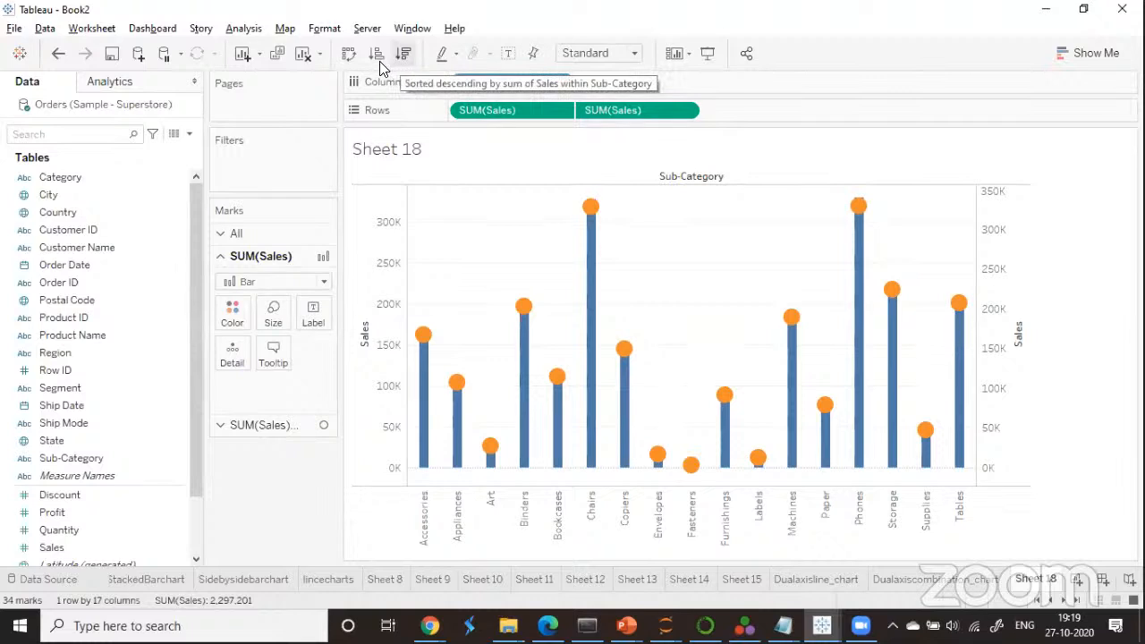
click(380, 60)
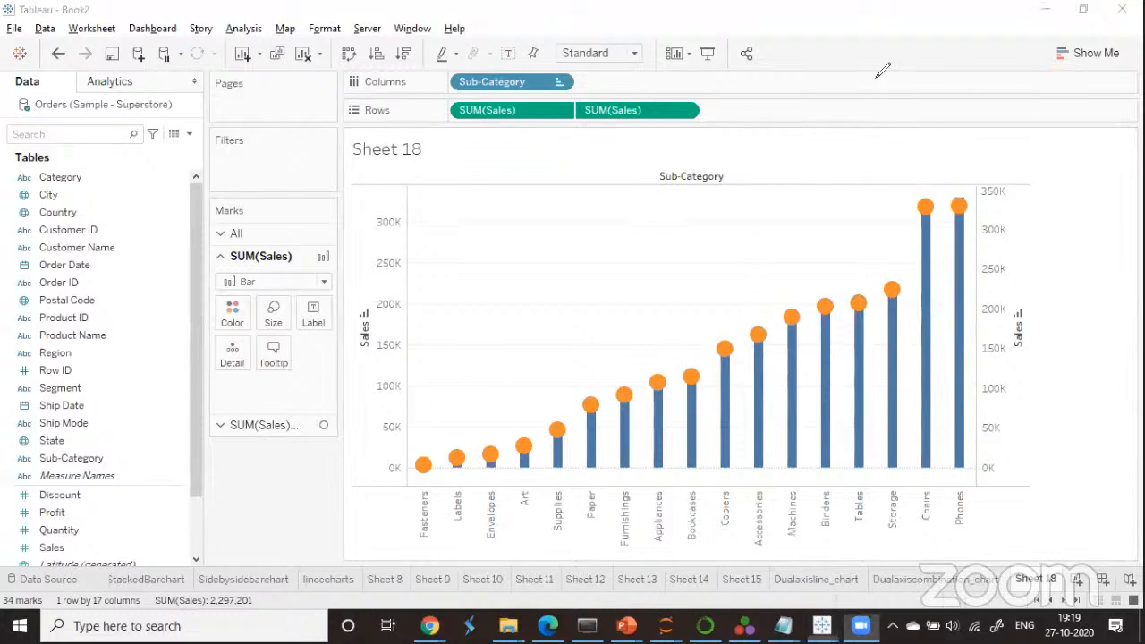
Handwrite an underlined "Lollipop chart" over the chart with a boxed "Custom chart" beneath it.
mouse_move(568, 216)
mouse_down()
mouse_move(589, 235)
mouse_move(636, 234)
mouse_move(644, 247)
mouse_move(655, 234)
mouse_up()
mouse_move(664, 213)
mouse_down()
mouse_move(673, 234)
mouse_move(687, 229)
mouse_up()
drag(691, 211, 692, 231)
drag(687, 220, 699, 219)
drag(573, 244, 696, 240)
mouse_move(606, 267)
mouse_down()
mouse_move(608, 285)
mouse_move(628, 283)
mouse_up()
mouse_move(642, 261)
mouse_down()
mouse_move(646, 283)
mouse_move(662, 282)
mouse_up()
mouse_move(664, 272)
mouse_down()
mouse_move(675, 283)
mouse_move(734, 280)
mouse_up()
drag(573, 257, 571, 301)
mouse_move(573, 258)
mouse_down()
mouse_move(759, 252)
mouse_move(759, 297)
mouse_move(571, 301)
mouse_up()
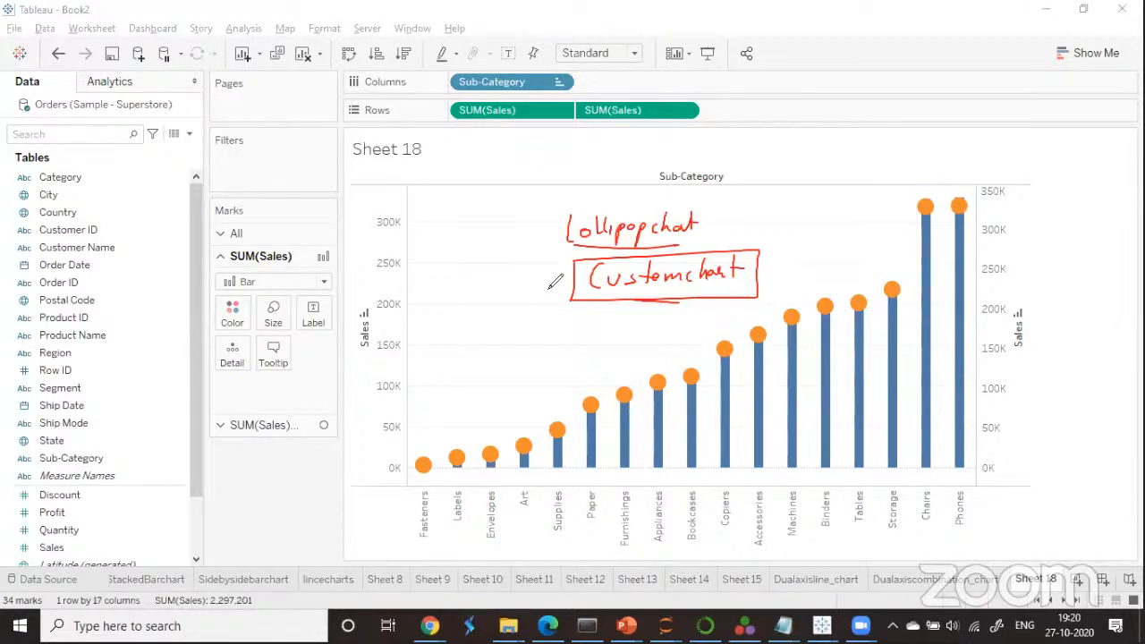
Circle both Sales axis titles and handwrite a boxed "profits" beneath the second one.
drag(362, 310, 361, 351)
mouse_move(1019, 313)
mouse_down()
mouse_move(1038, 344)
mouse_move(1020, 309)
mouse_up()
mouse_move(1026, 367)
mouse_down()
mouse_move(1027, 387)
mouse_move(1084, 356)
mouse_move(1015, 353)
mouse_move(1100, 353)
mouse_move(1056, 386)
mouse_up()
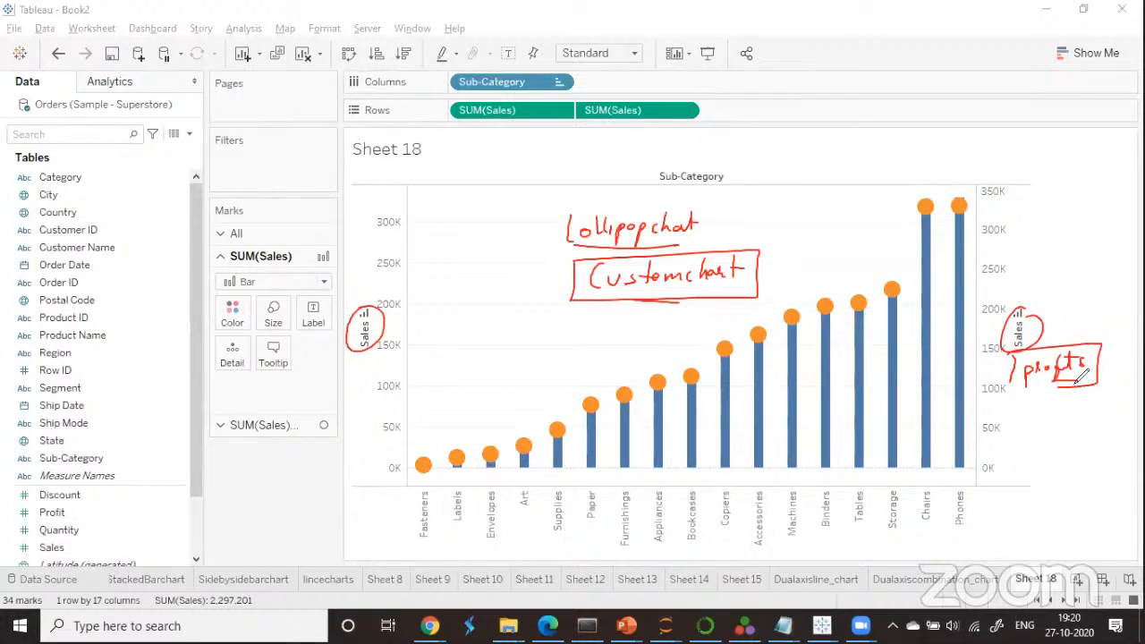
Handwrite "Answer" with an arrow and the bracketed note "It is not going to work" beneath "profits".
mouse_move(1038, 391)
mouse_down()
mouse_move(1045, 404)
mouse_move(1021, 430)
mouse_up()
drag(1007, 426, 1084, 417)
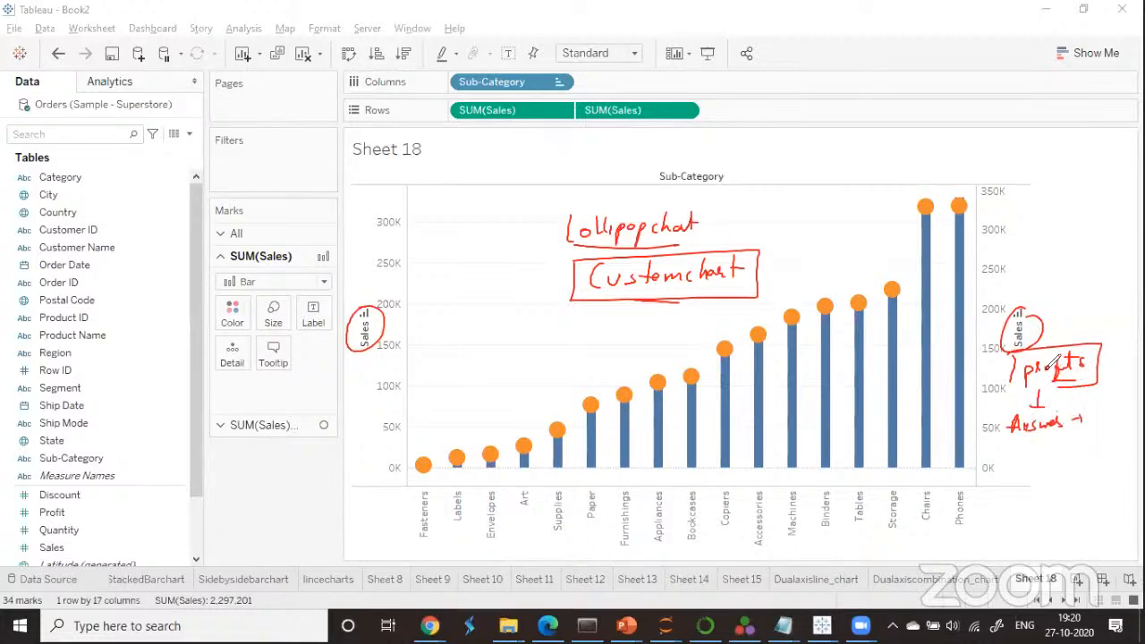
mouse_move(1017, 436)
mouse_down()
mouse_move(1037, 435)
mouse_move(1021, 456)
mouse_up()
mouse_move(1032, 438)
mouse_down()
mouse_move(1038, 457)
mouse_move(1108, 444)
mouse_move(1066, 469)
mouse_move(1115, 465)
mouse_move(1070, 503)
mouse_move(1094, 510)
mouse_move(1032, 441)
mouse_move(1114, 486)
mouse_up()
drag(1007, 463, 1018, 478)
mouse_move(1109, 486)
mouse_down()
mouse_move(1113, 514)
mouse_move(1099, 515)
mouse_up()
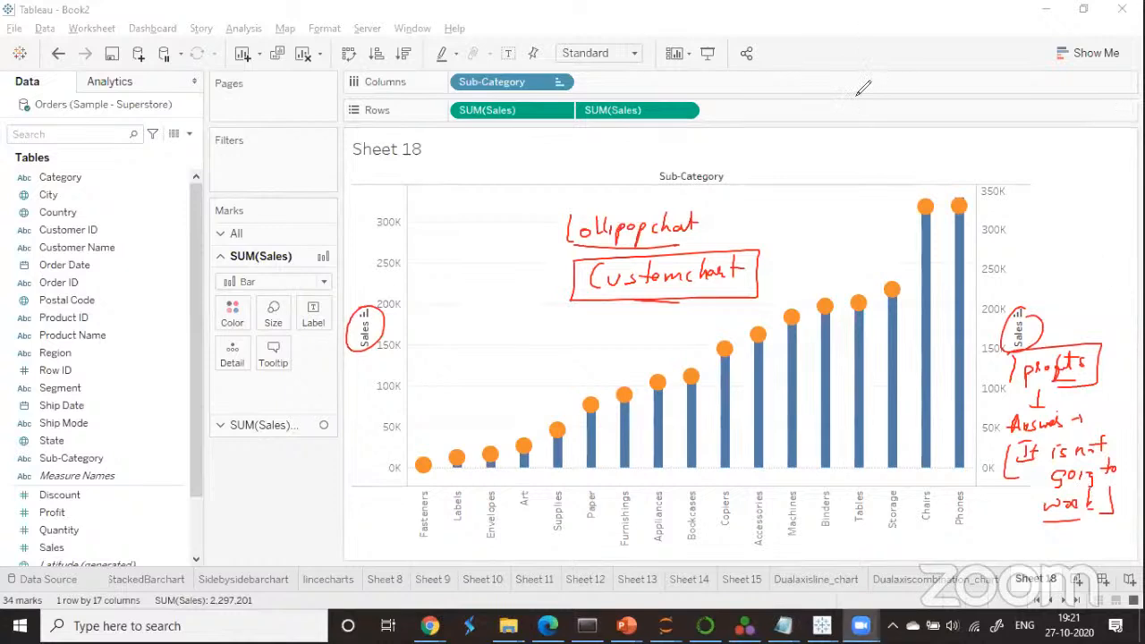
Rename the worksheet as "lollipop chart".
right_click(1038, 582)
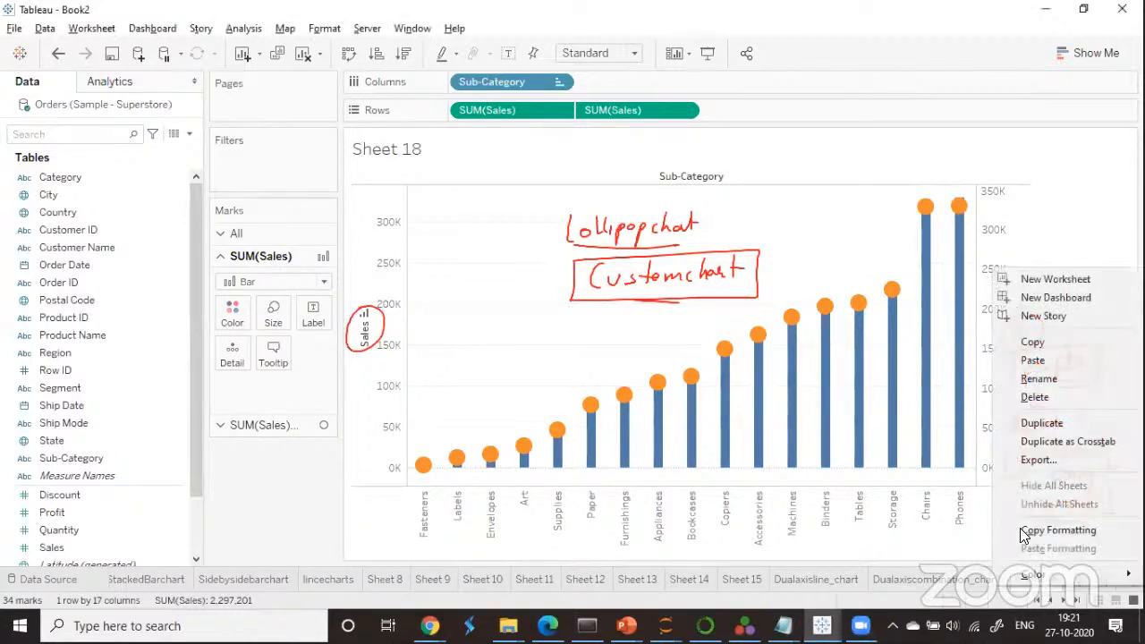
click(1039, 378)
text(lo)
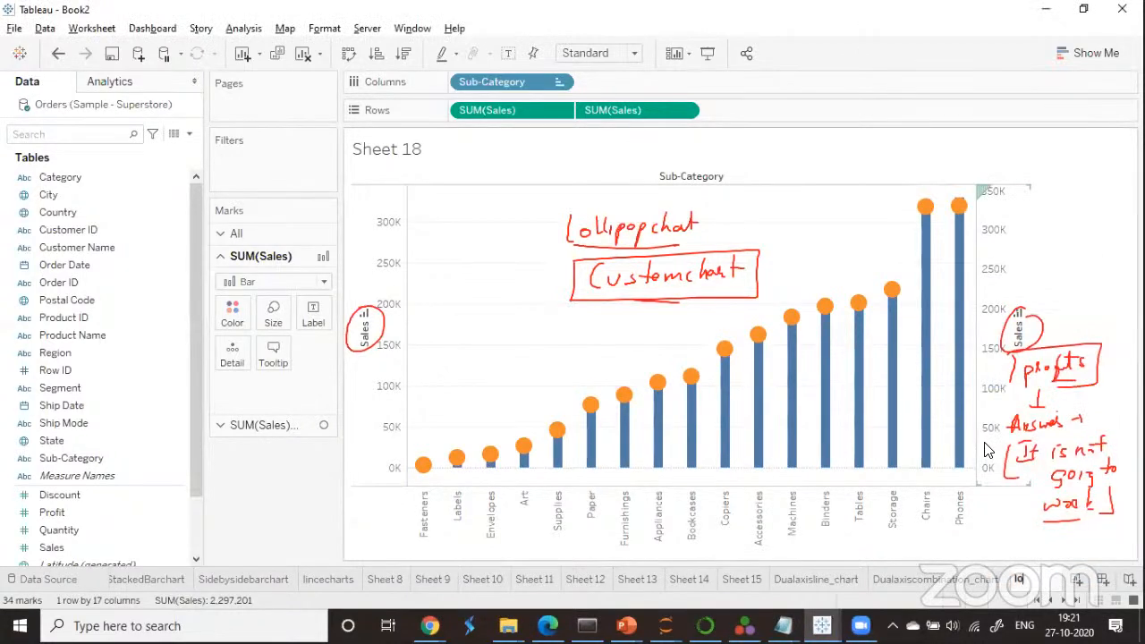
text(llipop chart)
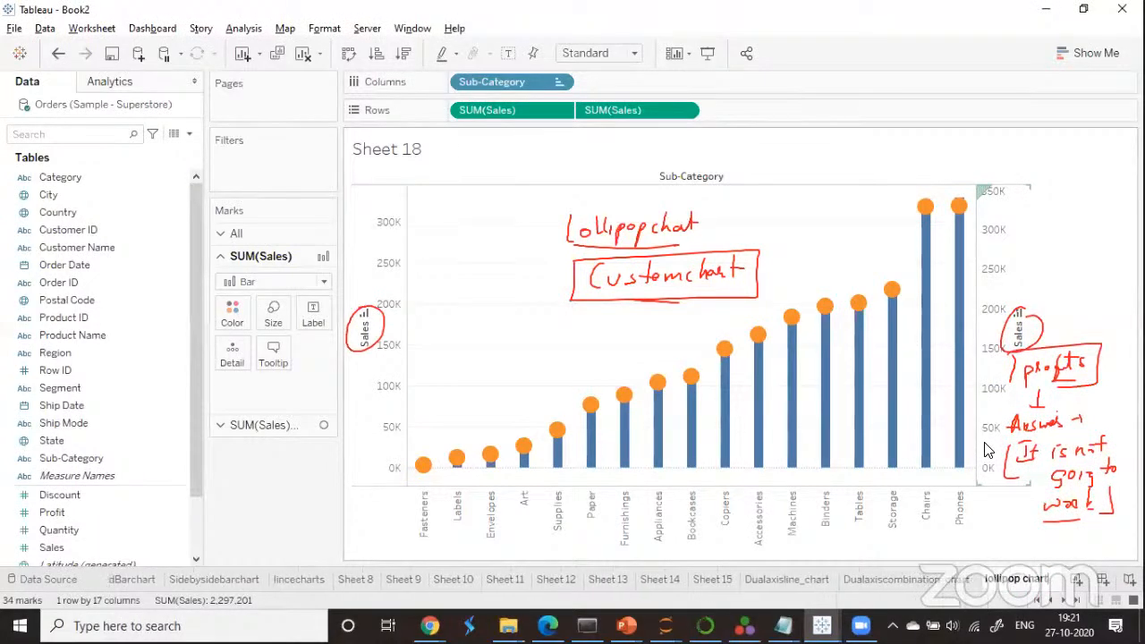
key(Return)
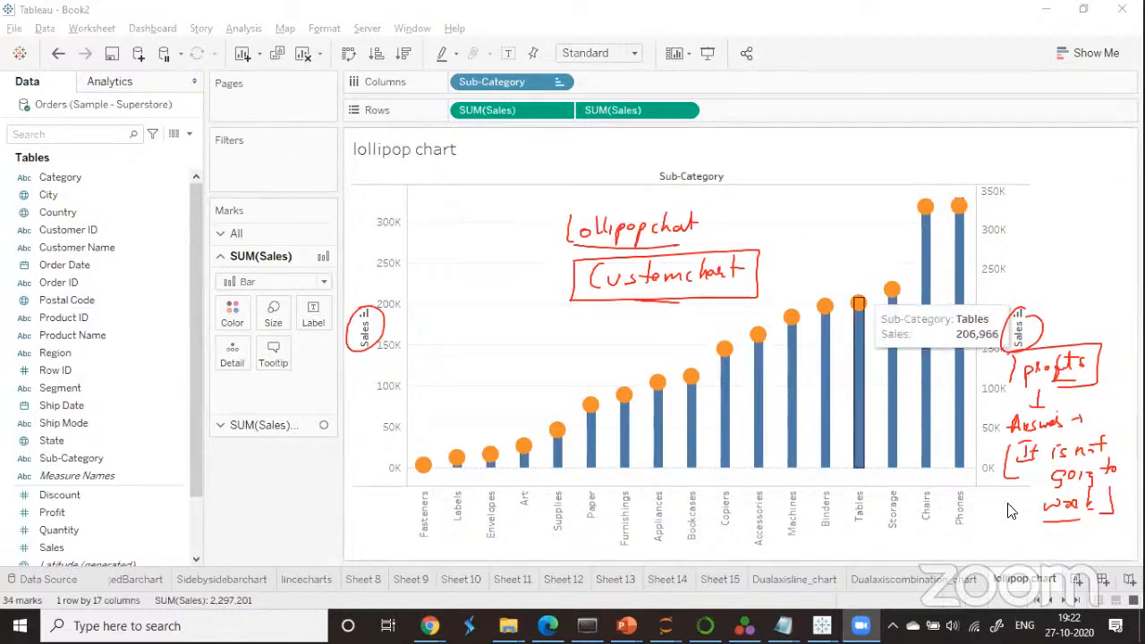
Add a new worksheet and place Profit on Rows.
click(1077, 581)
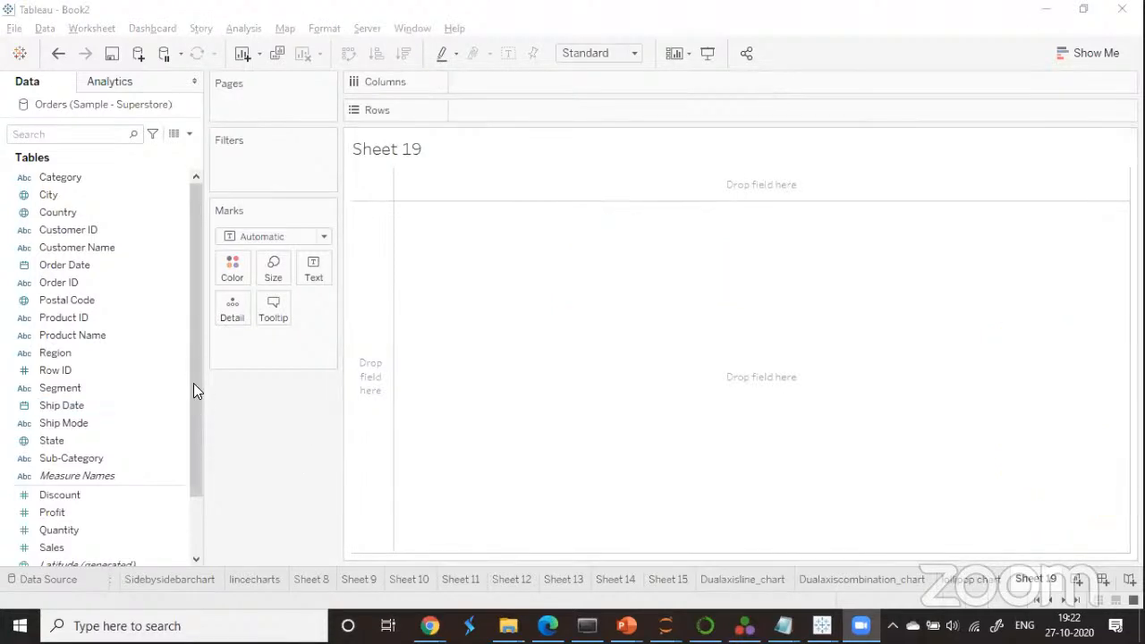
drag(194, 391, 189, 365)
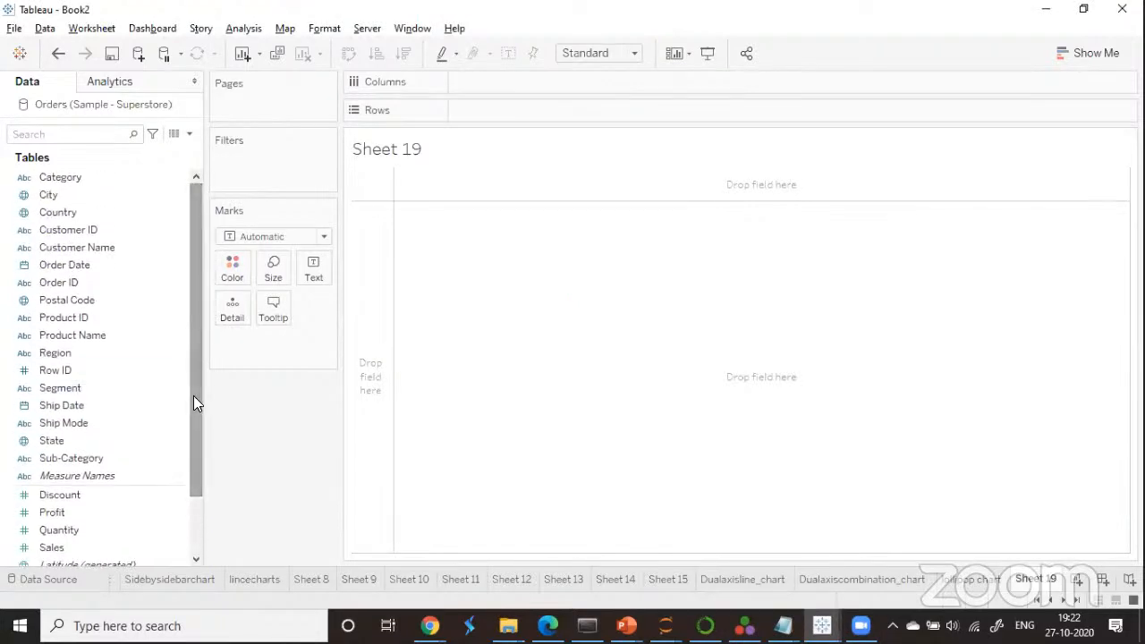
drag(193, 396, 194, 439)
click(105, 447)
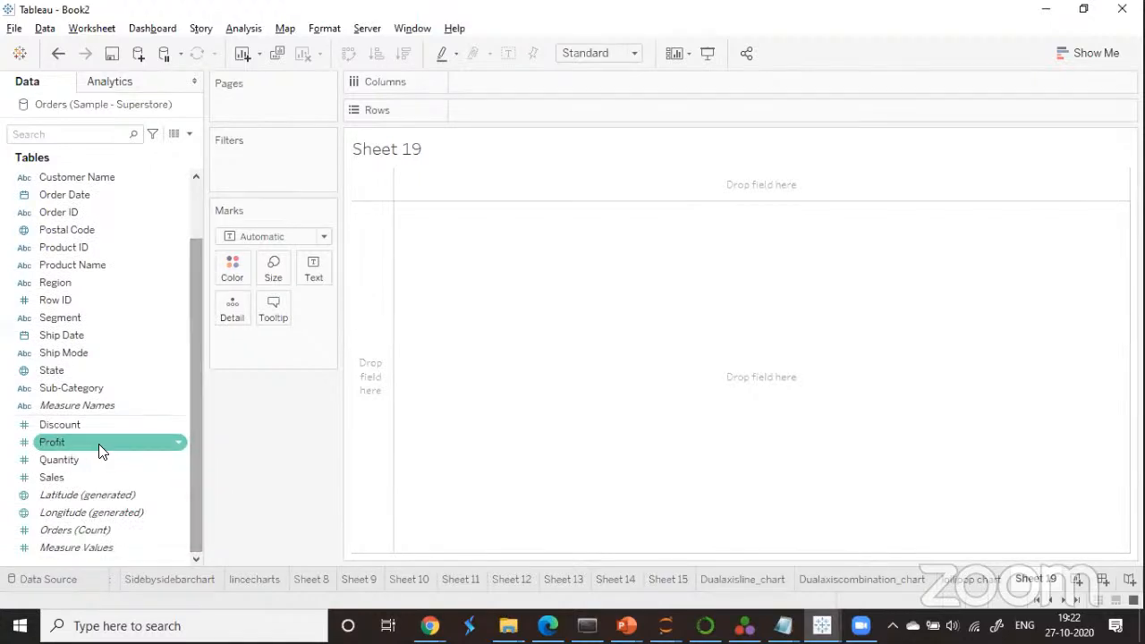
drag(115, 445, 513, 117)
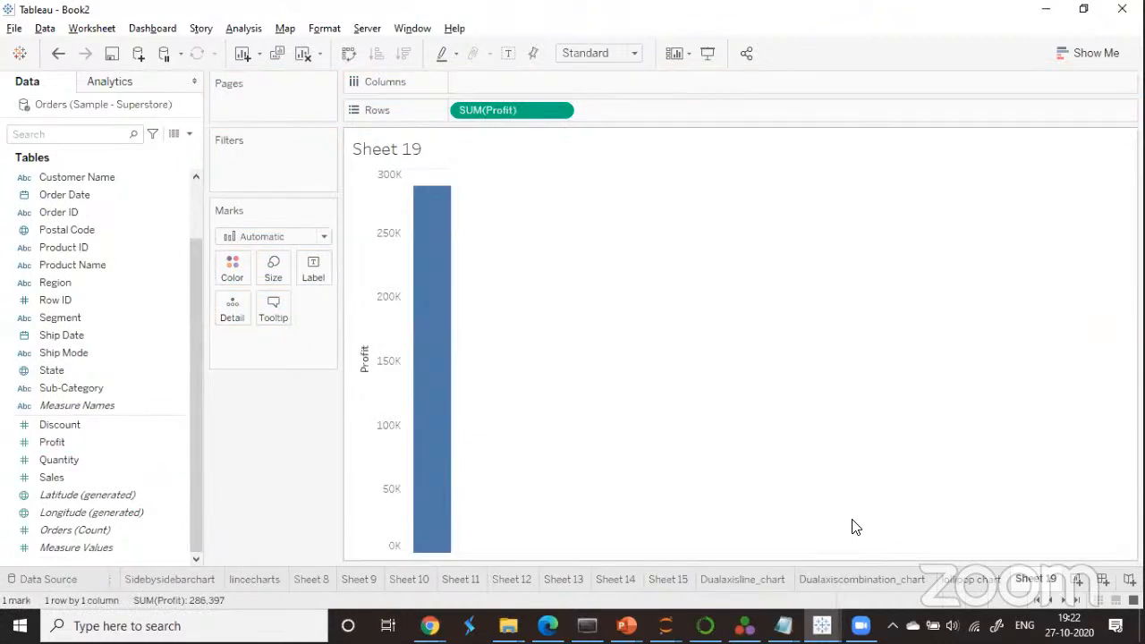
Place Region on Columns and convert the Profit bar chart into a pie chart.
drag(201, 485, 195, 410)
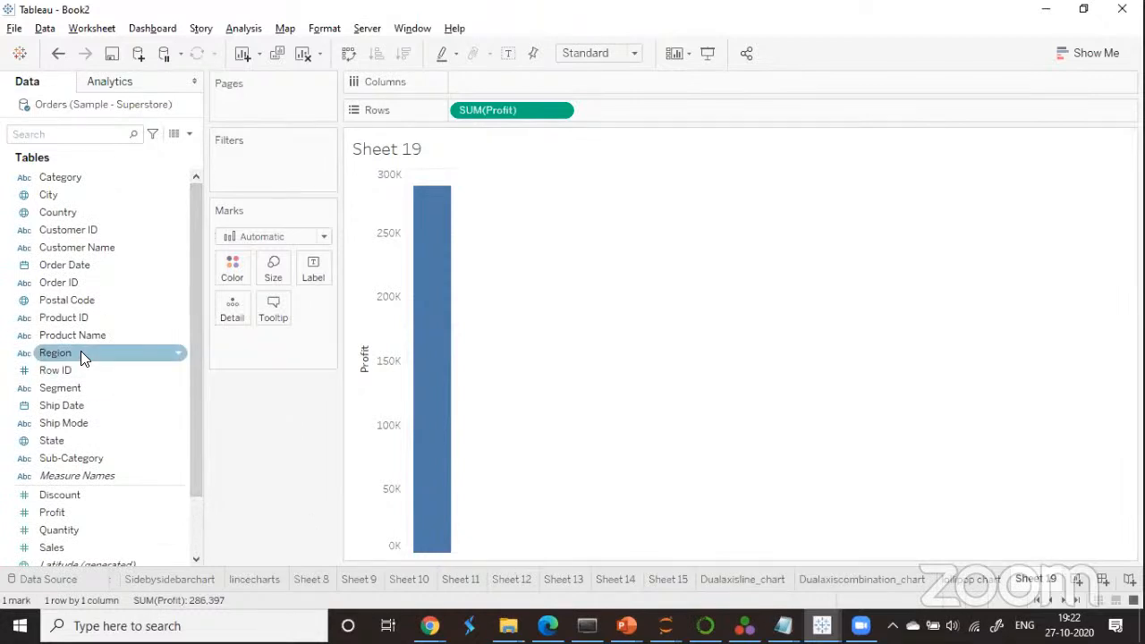
drag(78, 353, 498, 81)
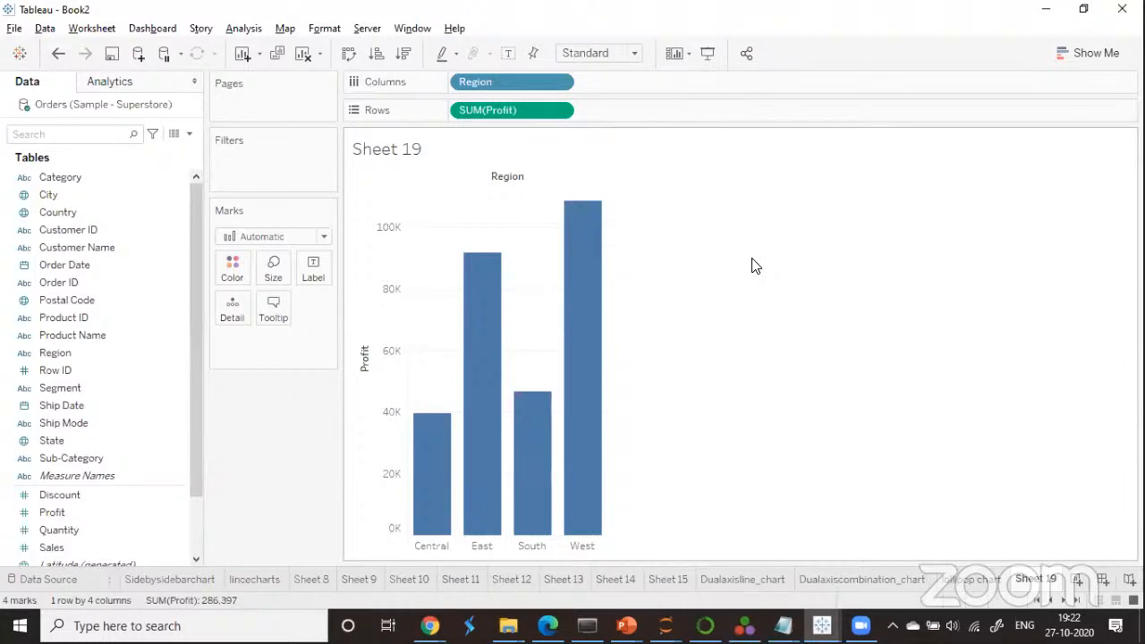
click(1067, 63)
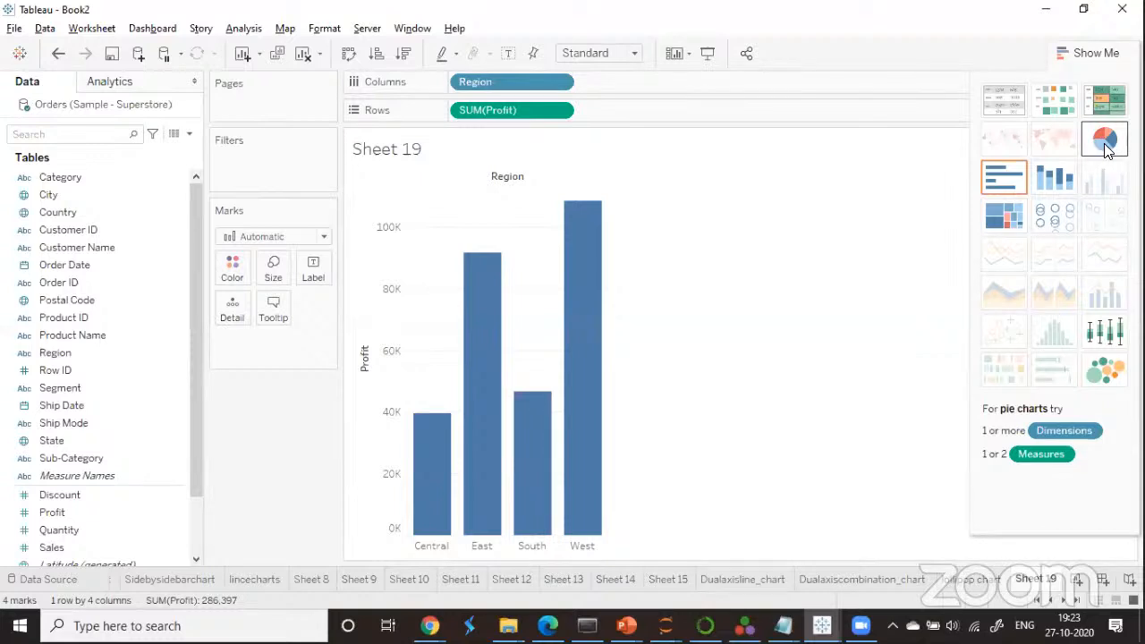
click(1106, 145)
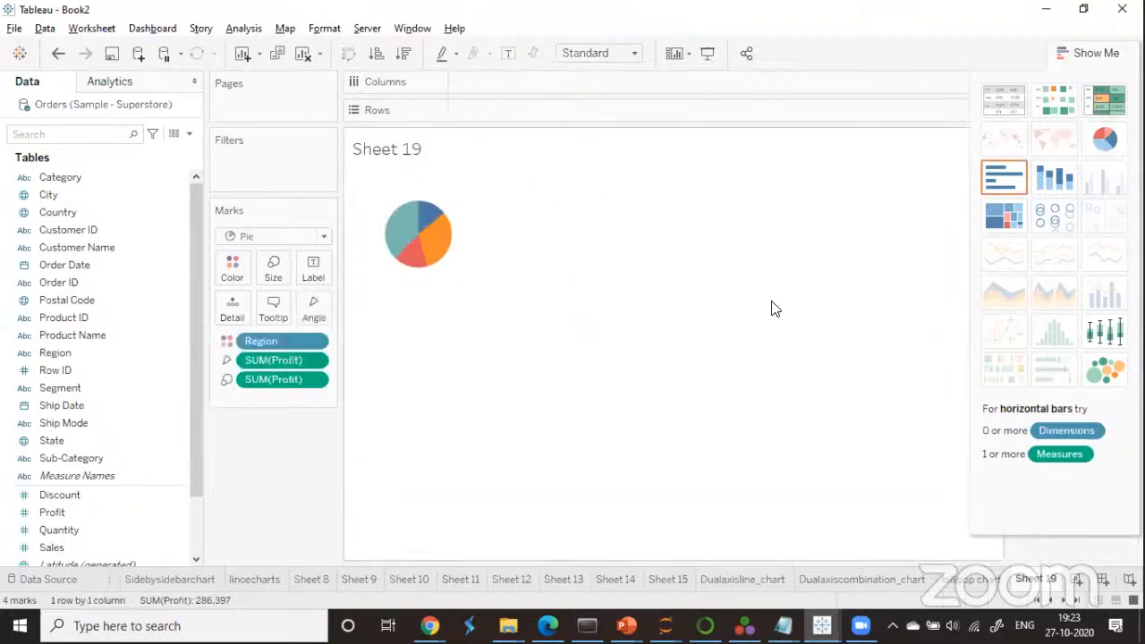
click(1063, 54)
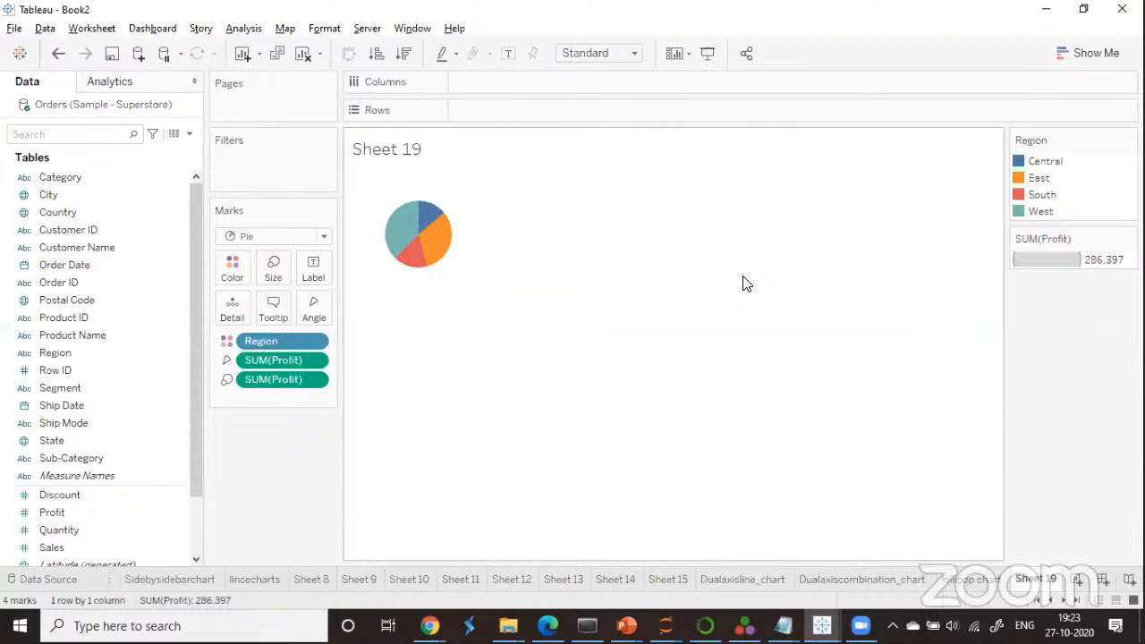
Fit the pie chart to Entire View and label its slices with Profit and Region.
click(633, 54)
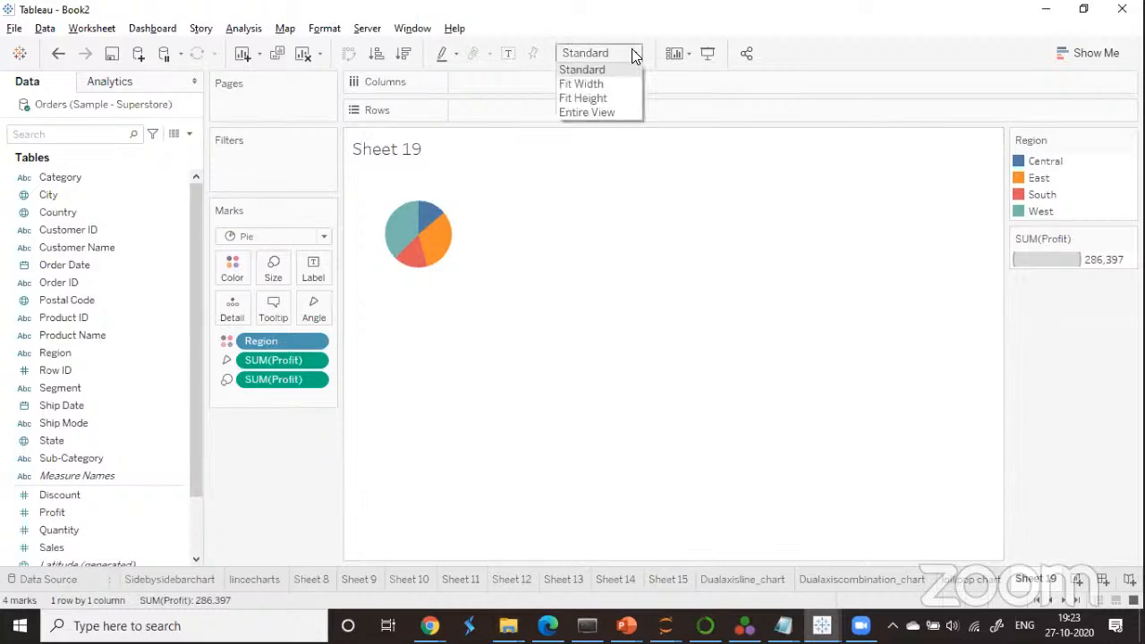
click(588, 112)
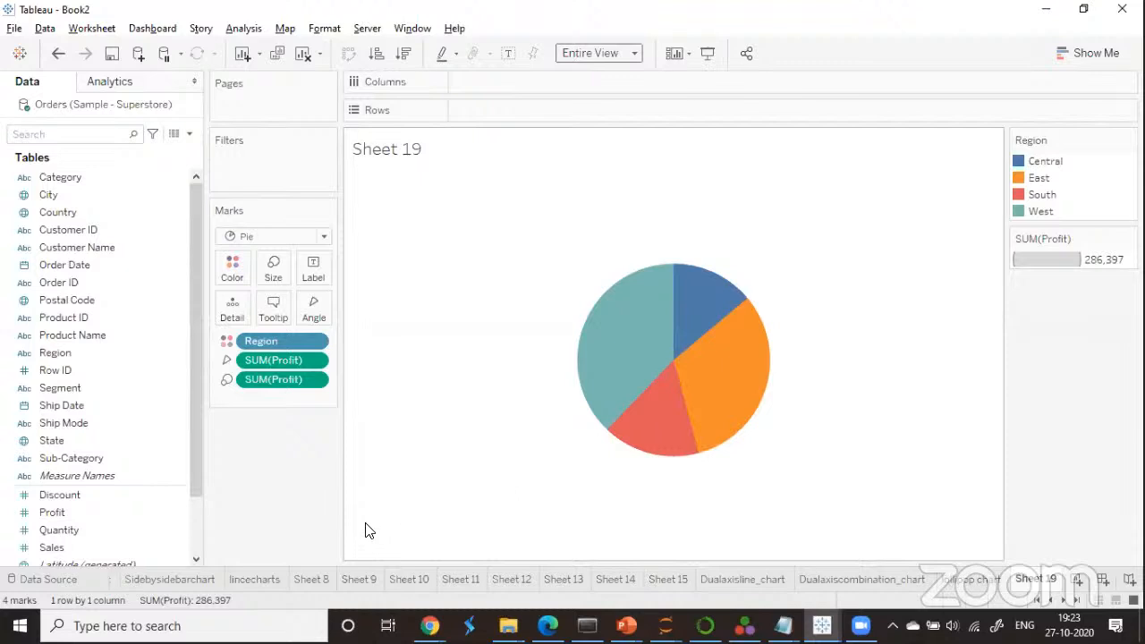
drag(193, 380, 192, 426)
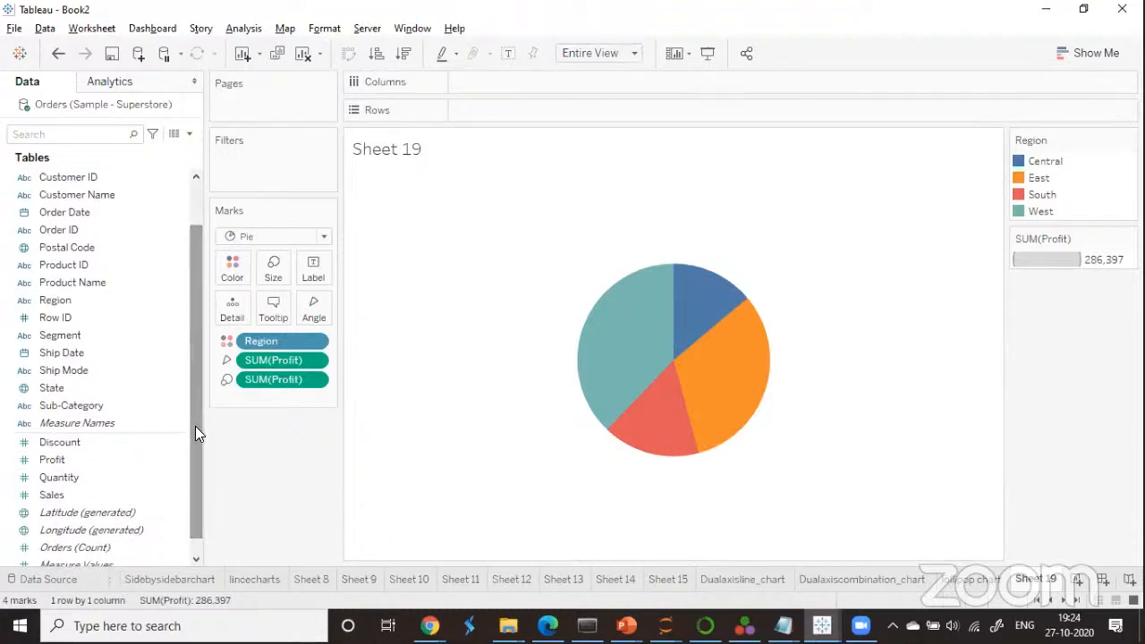
click(59, 460)
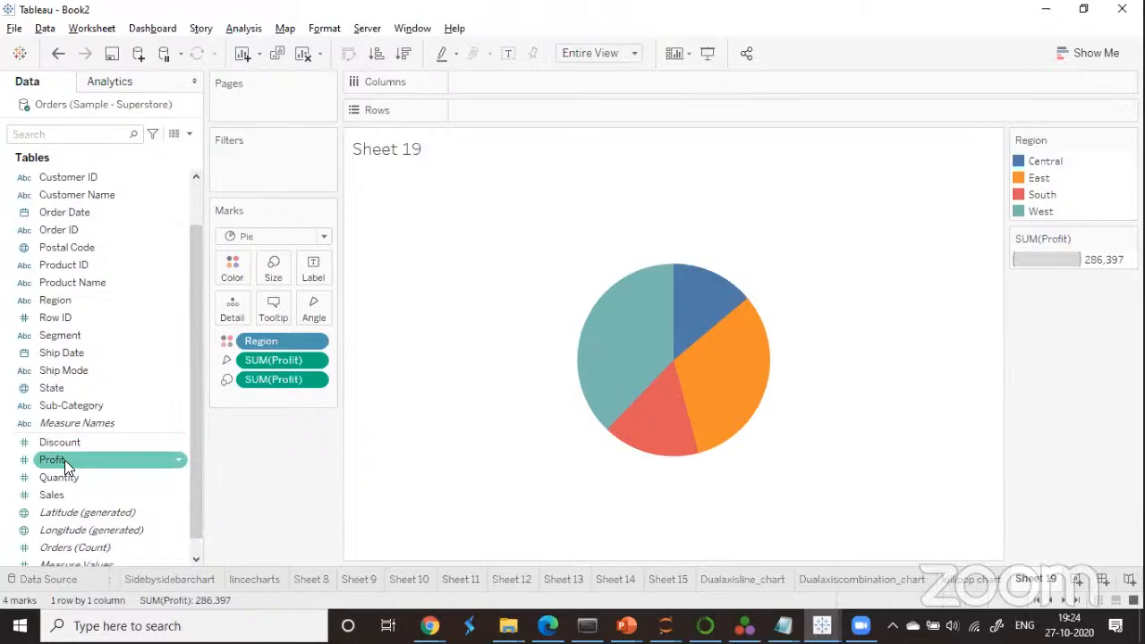
drag(55, 461, 305, 279)
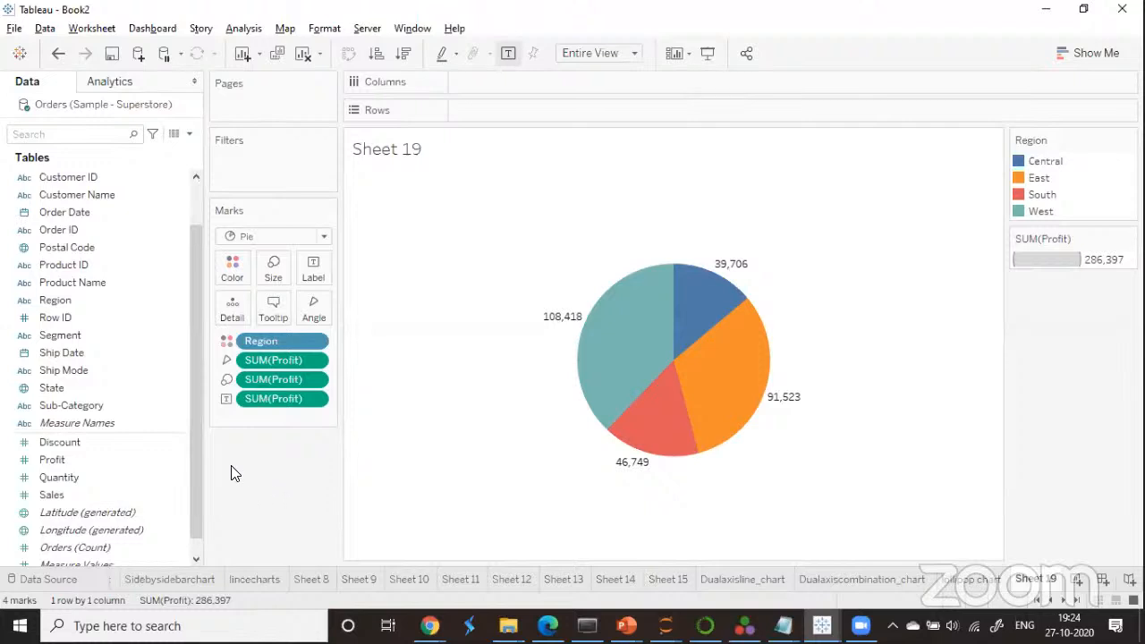
drag(195, 460, 200, 361)
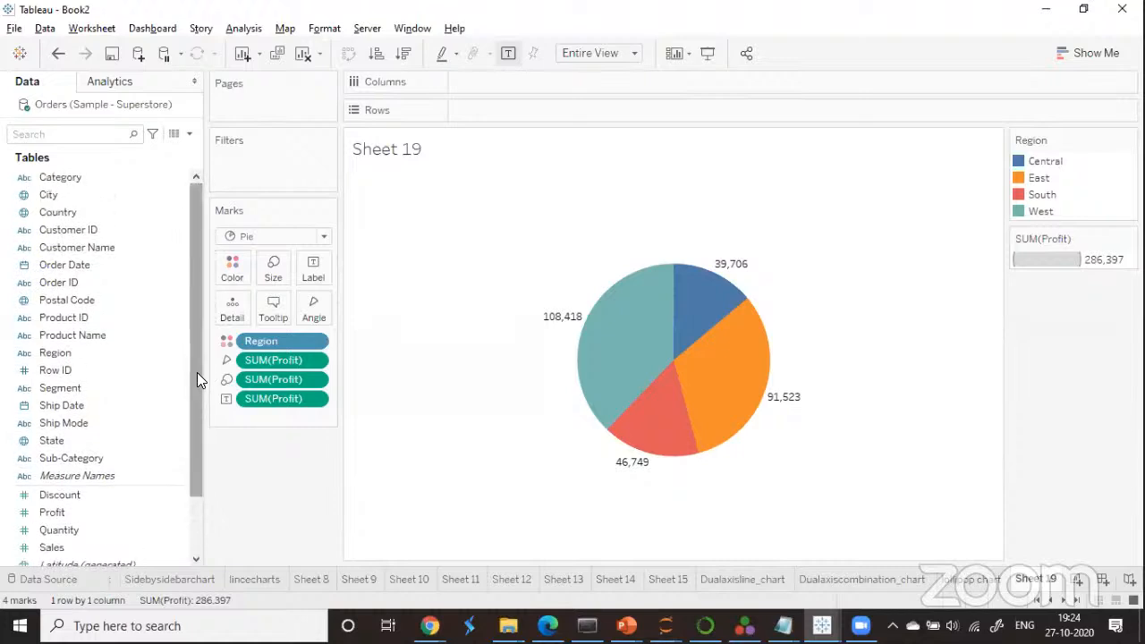
drag(61, 354, 312, 281)
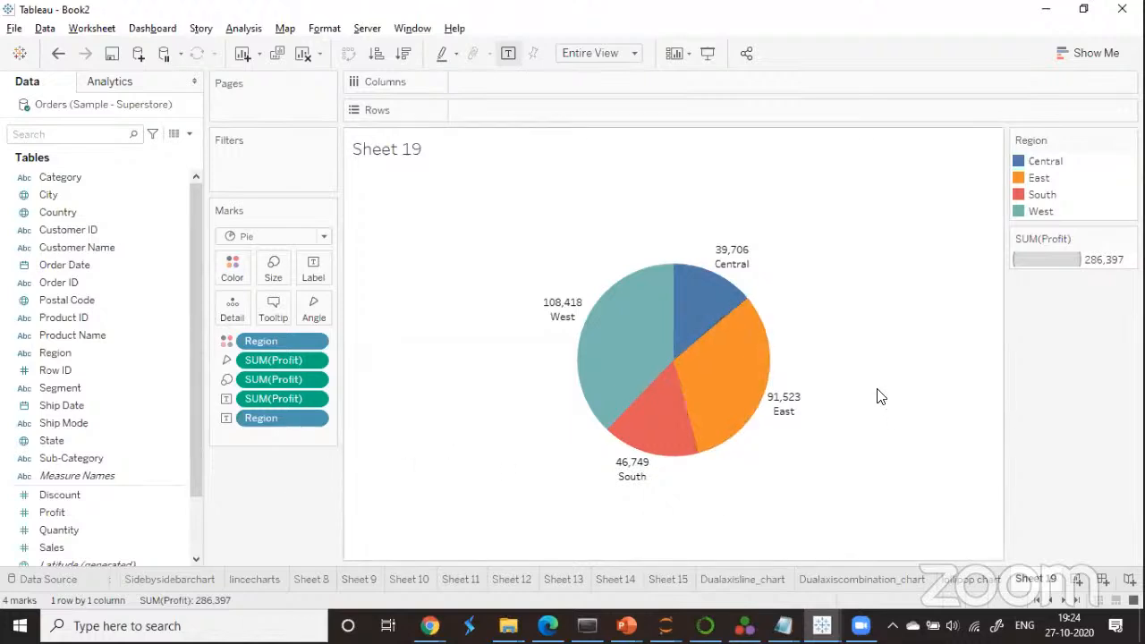
Move the East label inside its orange pie slice.
mouse_move(744, 271)
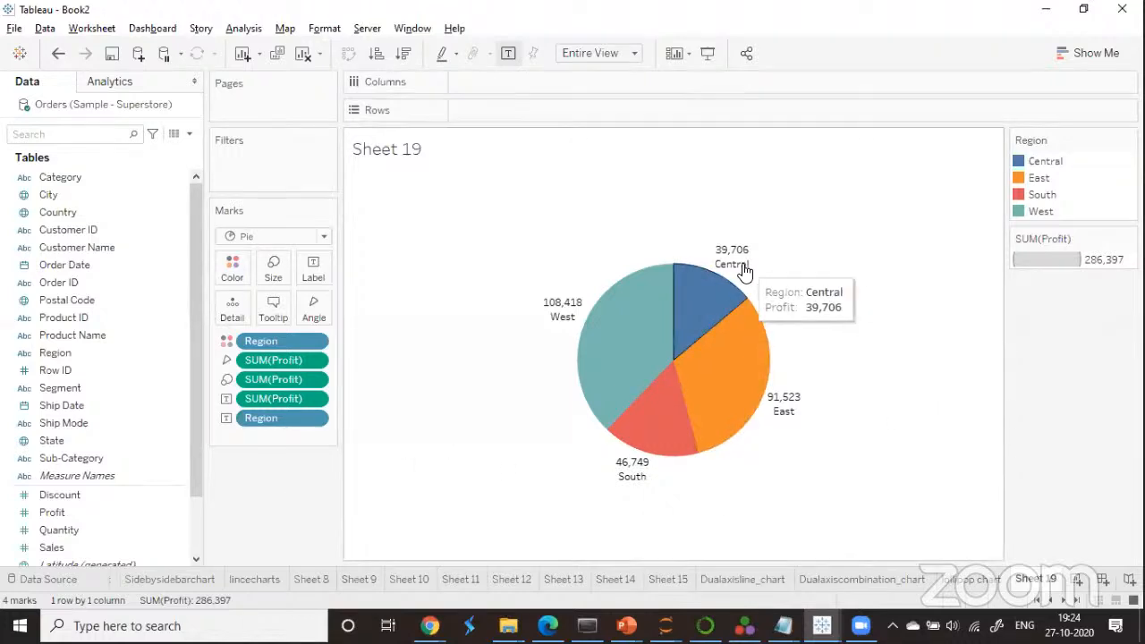
mouse_move(787, 417)
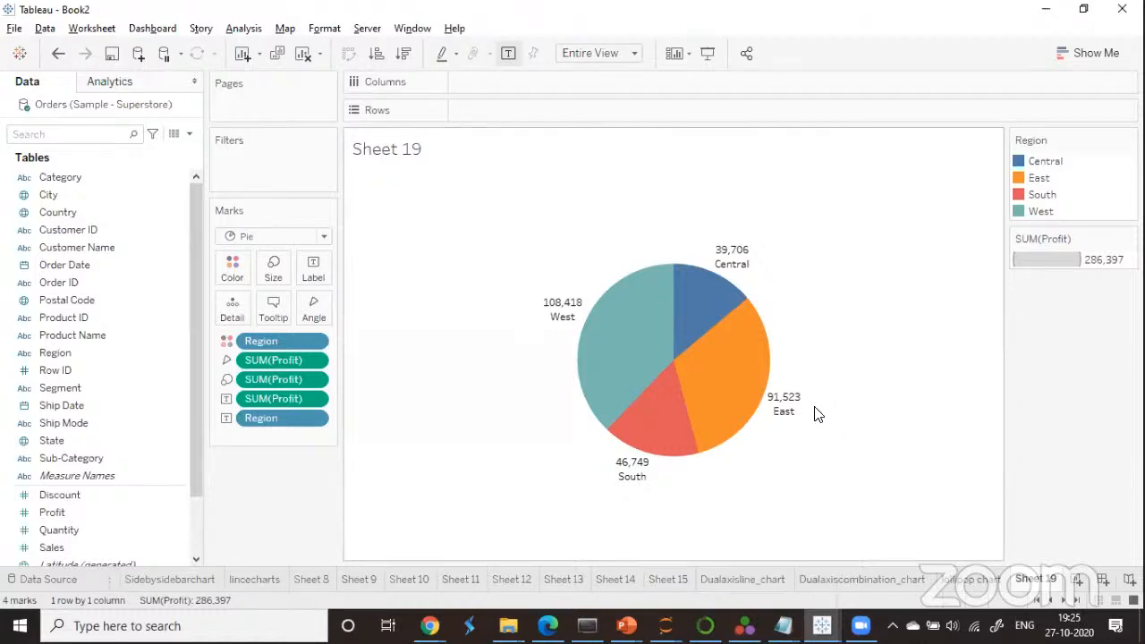
click(749, 389)
drag(749, 389, 728, 378)
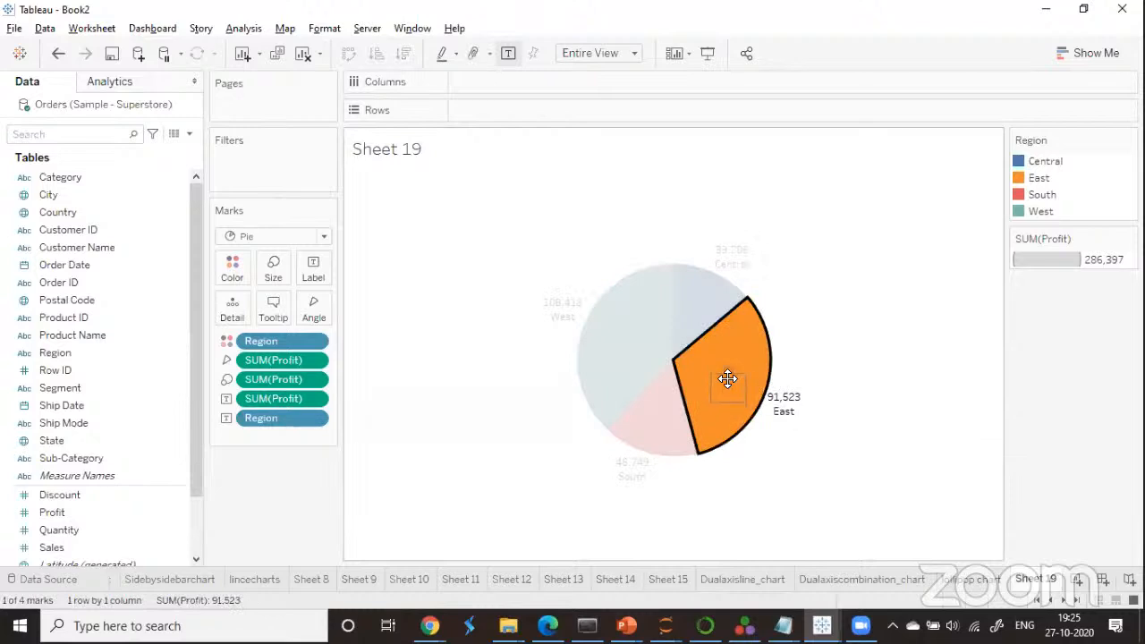
drag(727, 379, 727, 371)
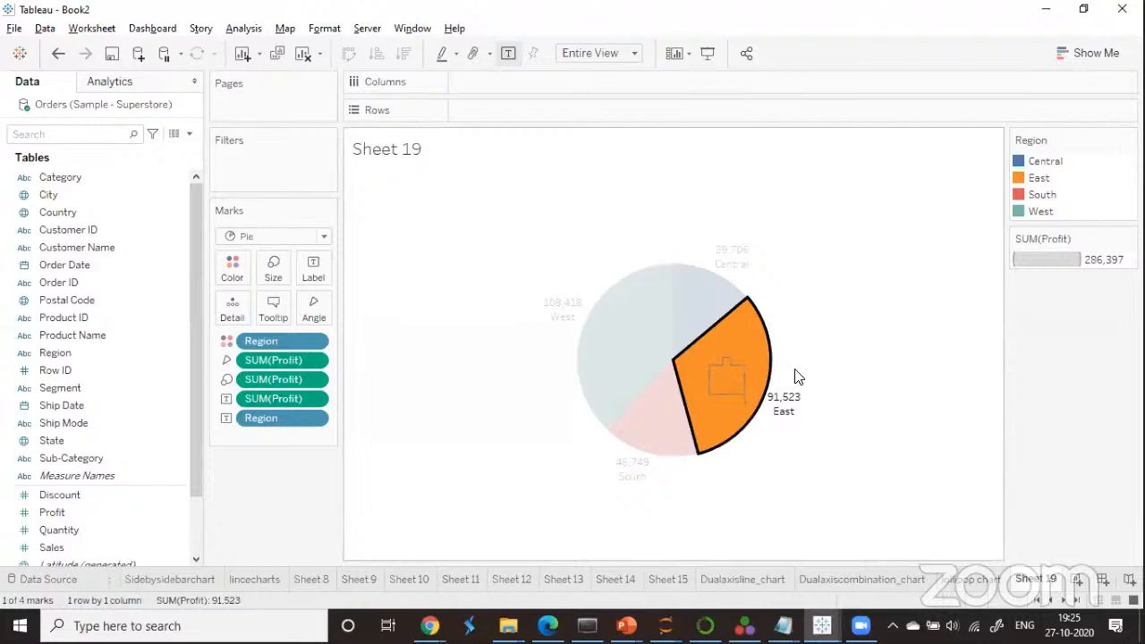
click(858, 350)
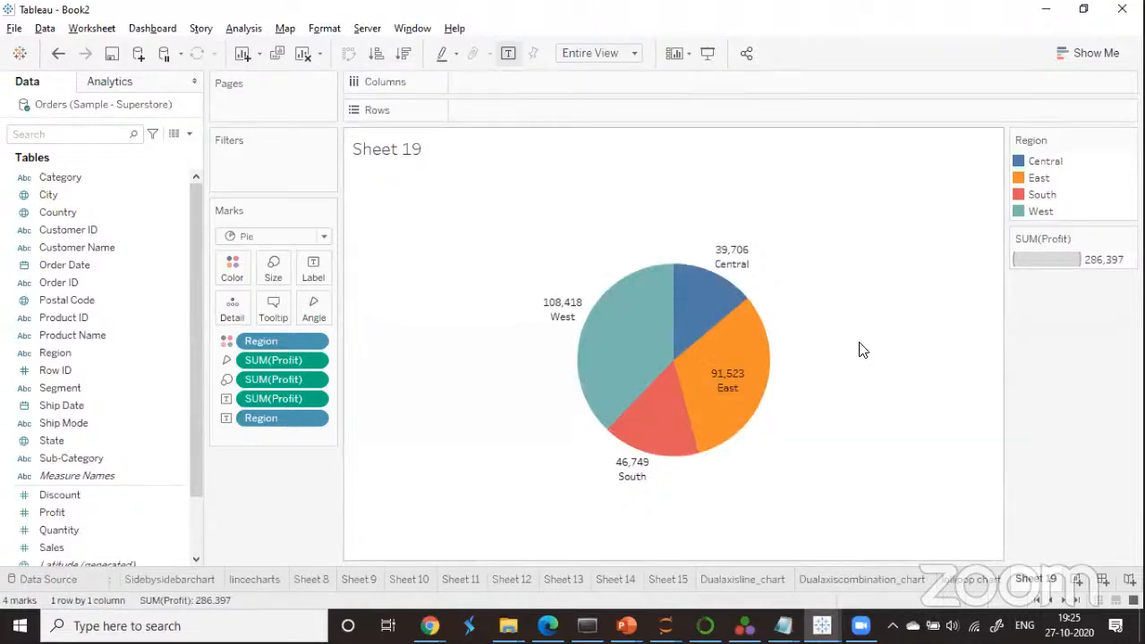
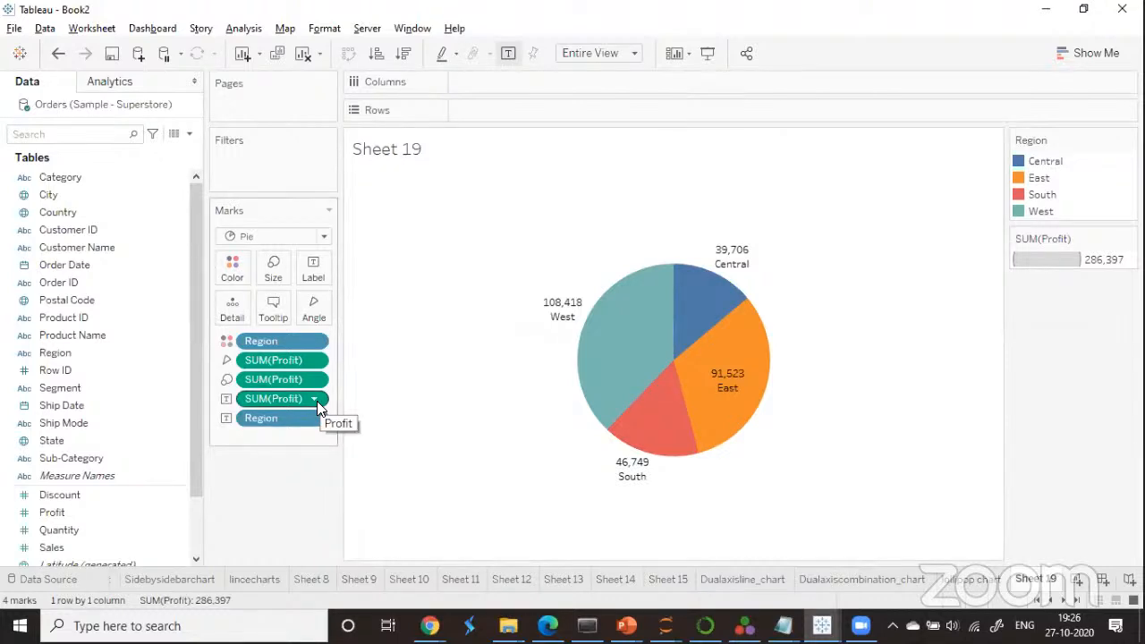
Apply the Percent of Total quick table calculation to the Profit label.
click(315, 399)
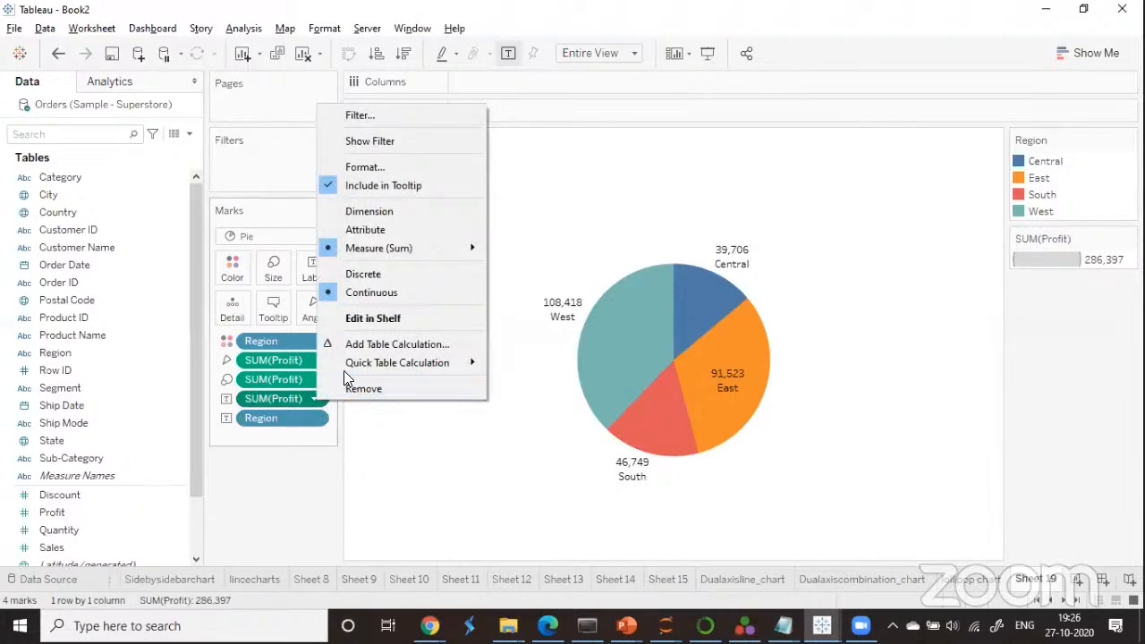
mouse_move(353, 364)
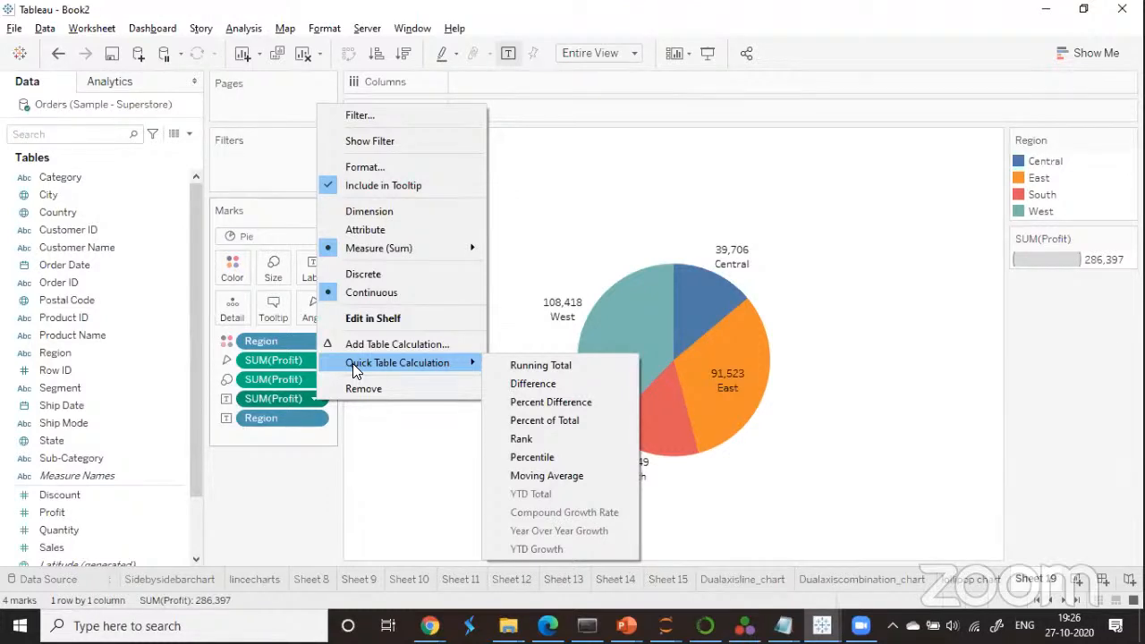
click(569, 420)
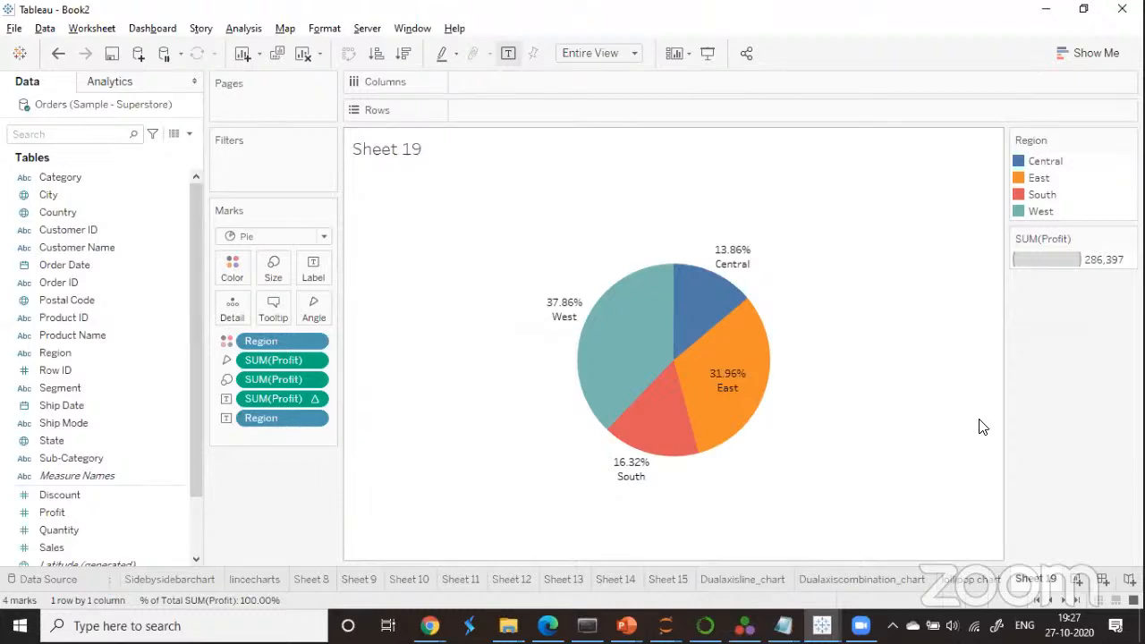
Set the default pane number format of the % of Total SUM(Profit) field to Percentage.
mouse_move(591, 336)
right_click(553, 304)
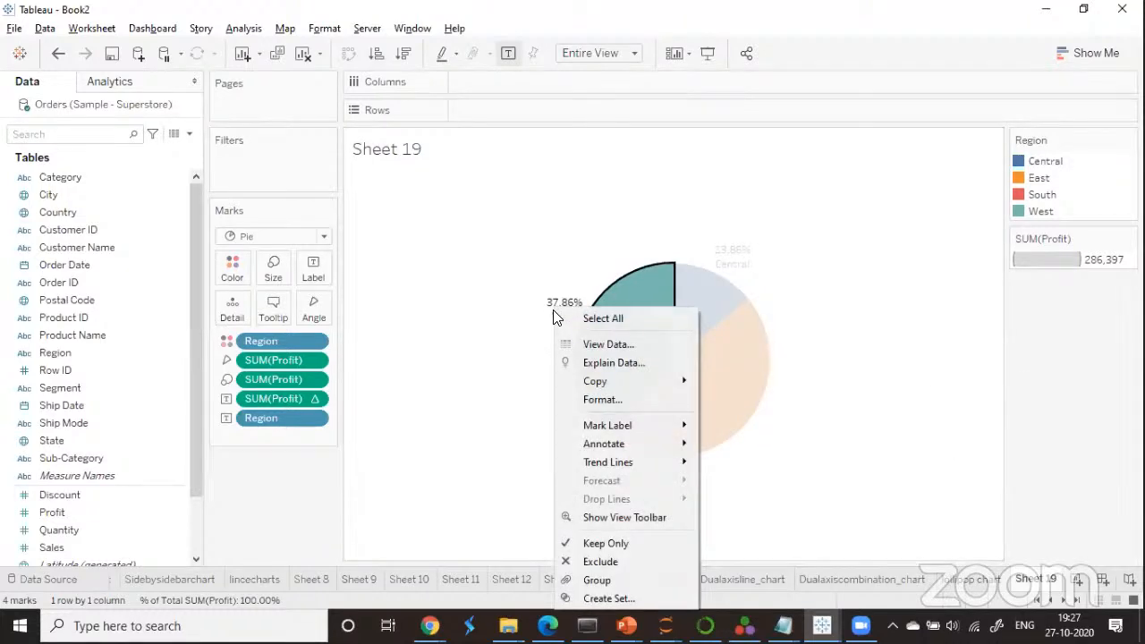
click(626, 404)
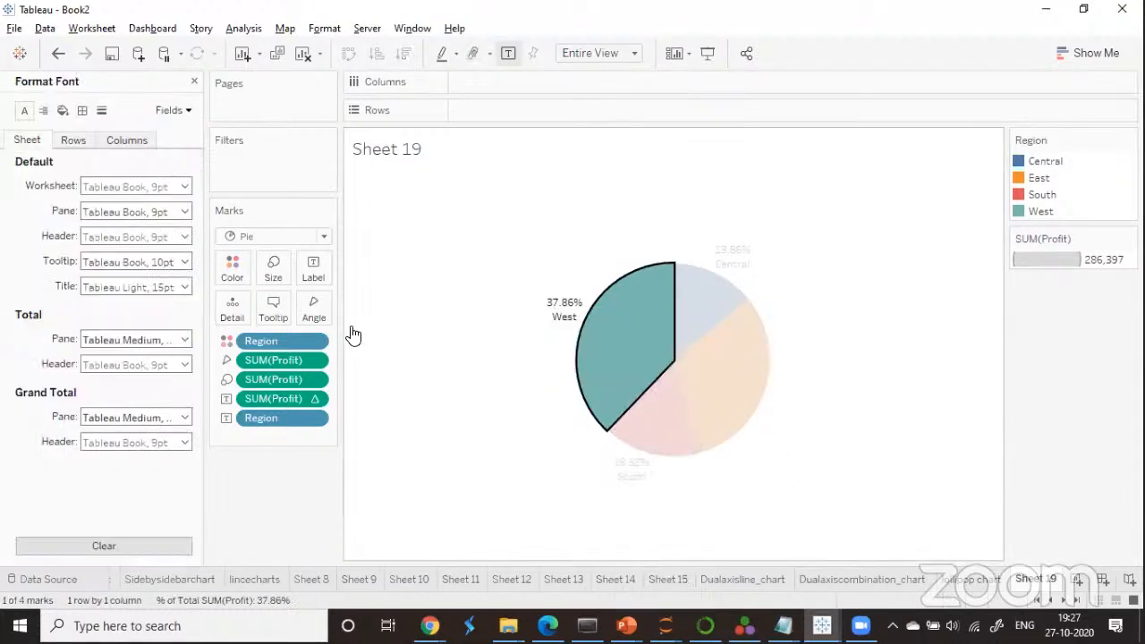
click(164, 111)
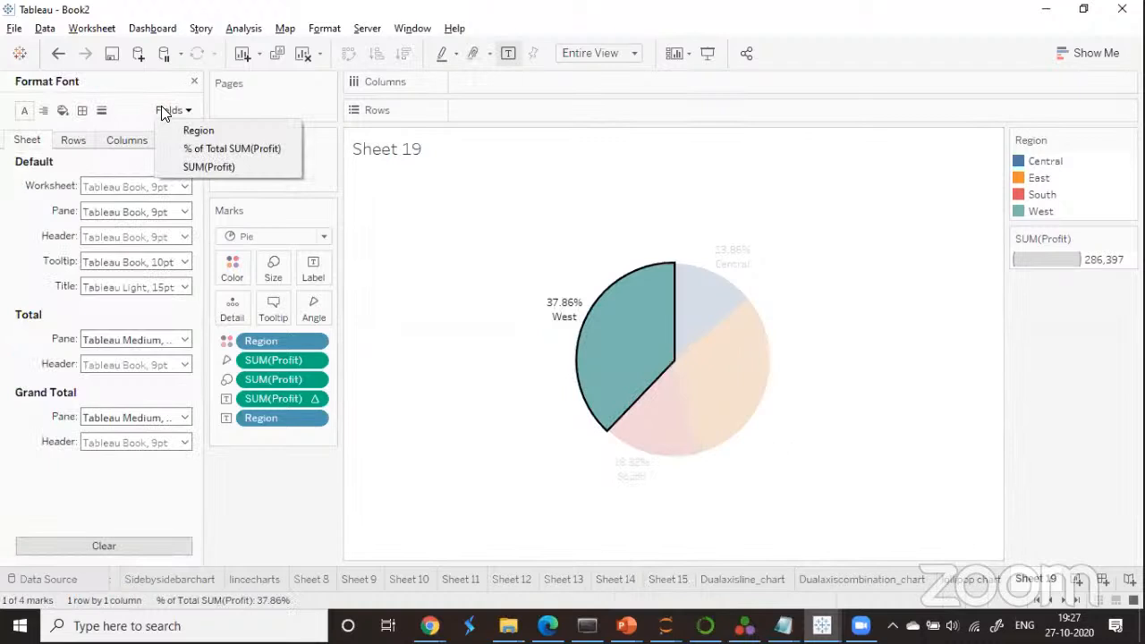
click(236, 150)
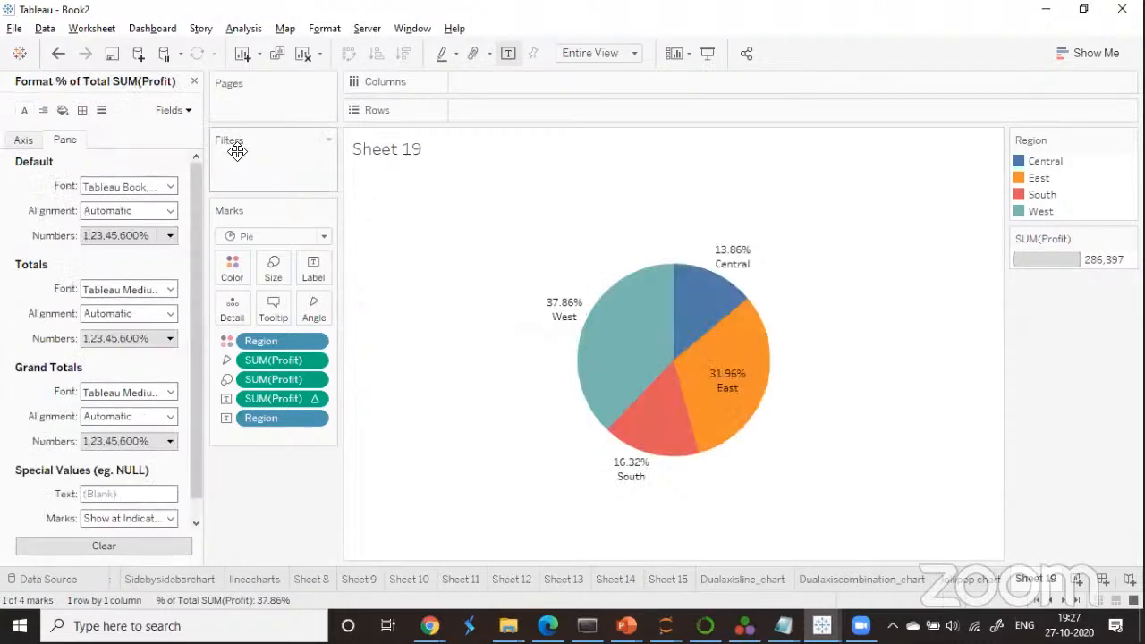
click(159, 240)
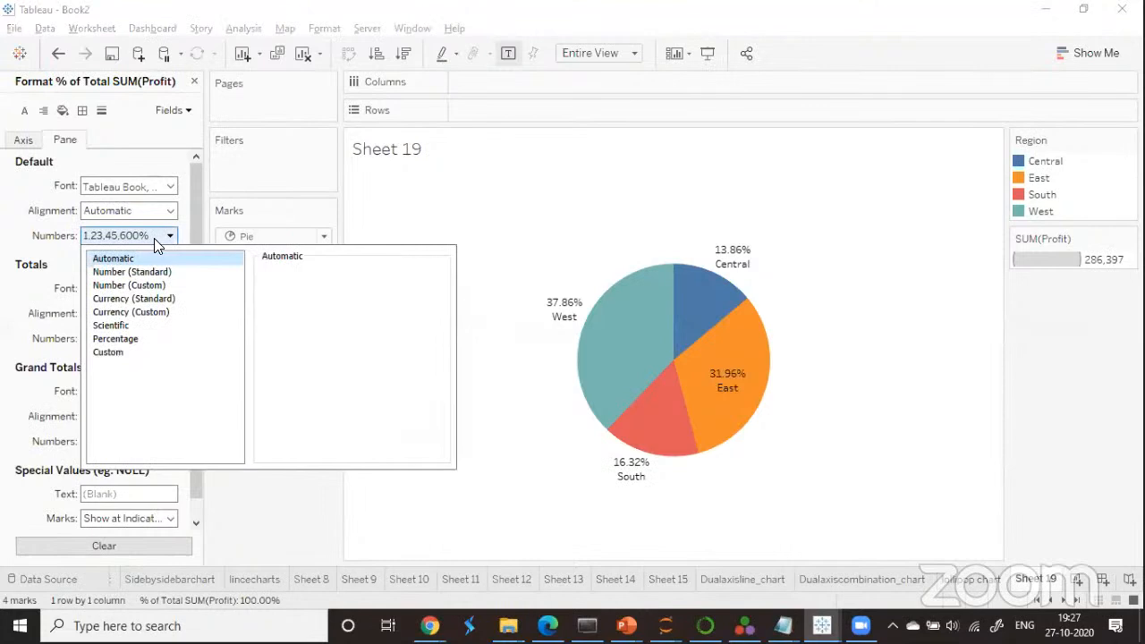
click(130, 341)
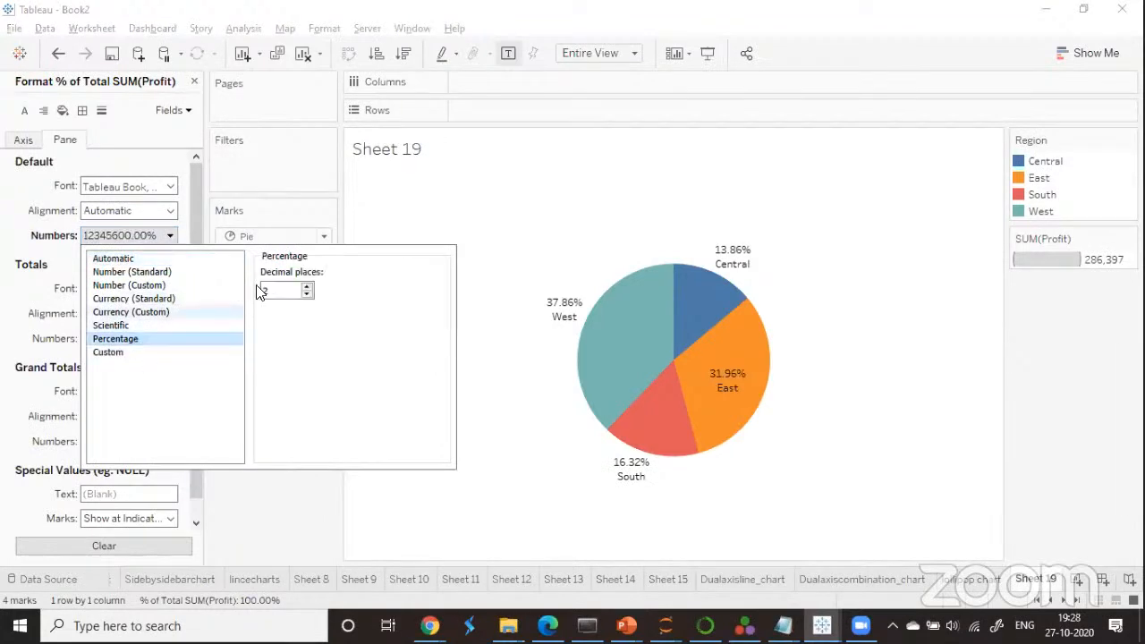
Try 0 and 4 decimal places for the percentage labels, settle on 1, and close the formatting options.
click(285, 291)
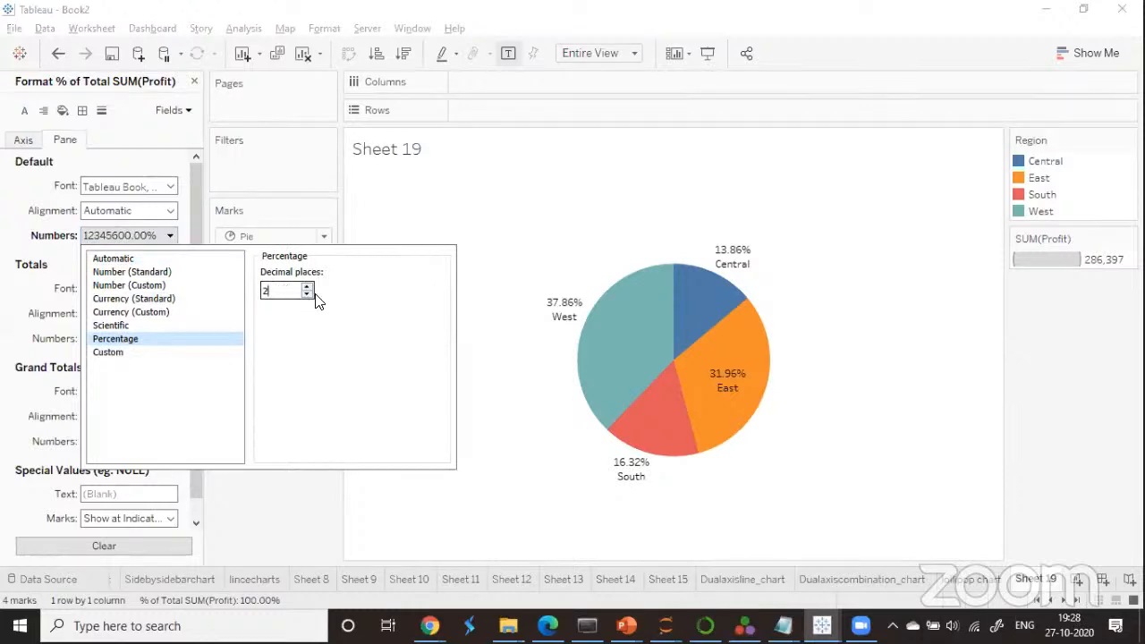
click(306, 296)
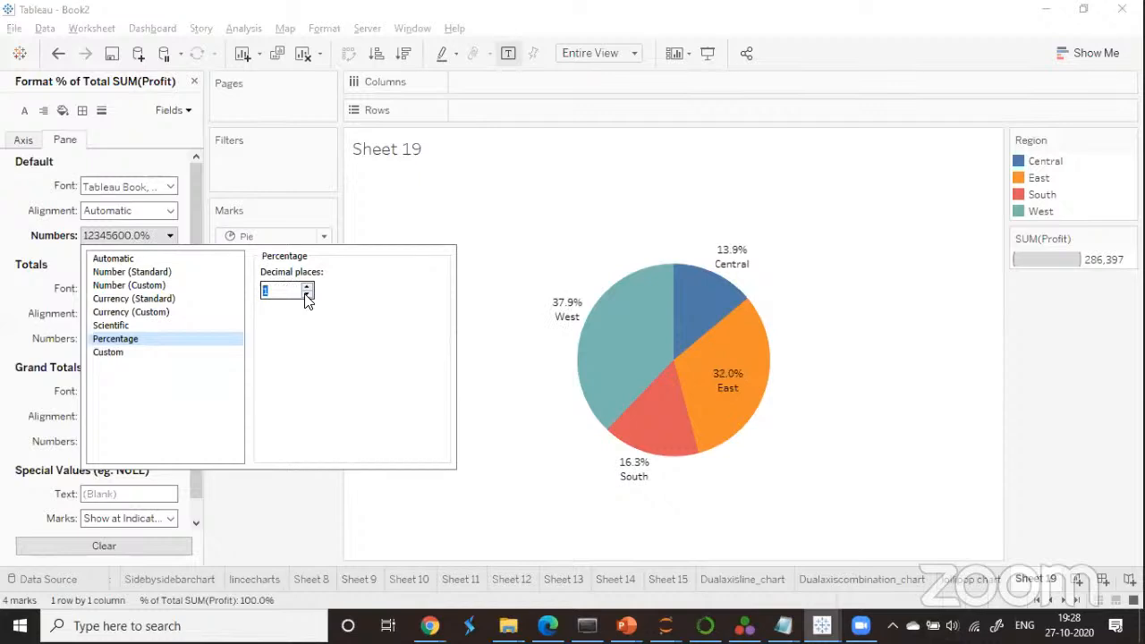
click(306, 297)
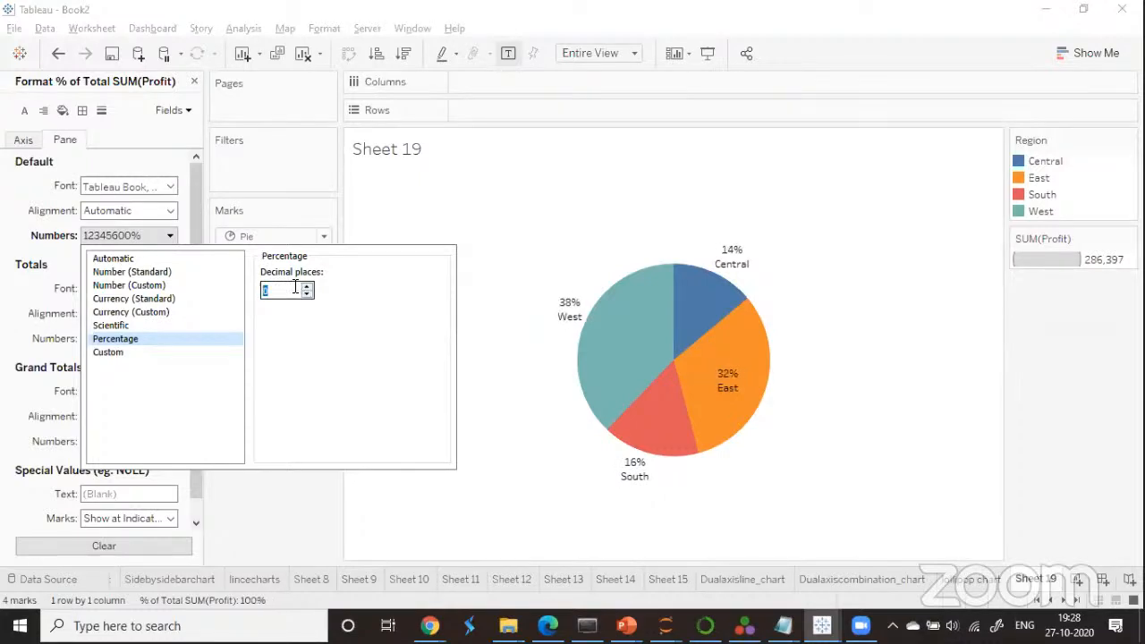
click(307, 287)
click(308, 287)
click(308, 287)
click(308, 287)
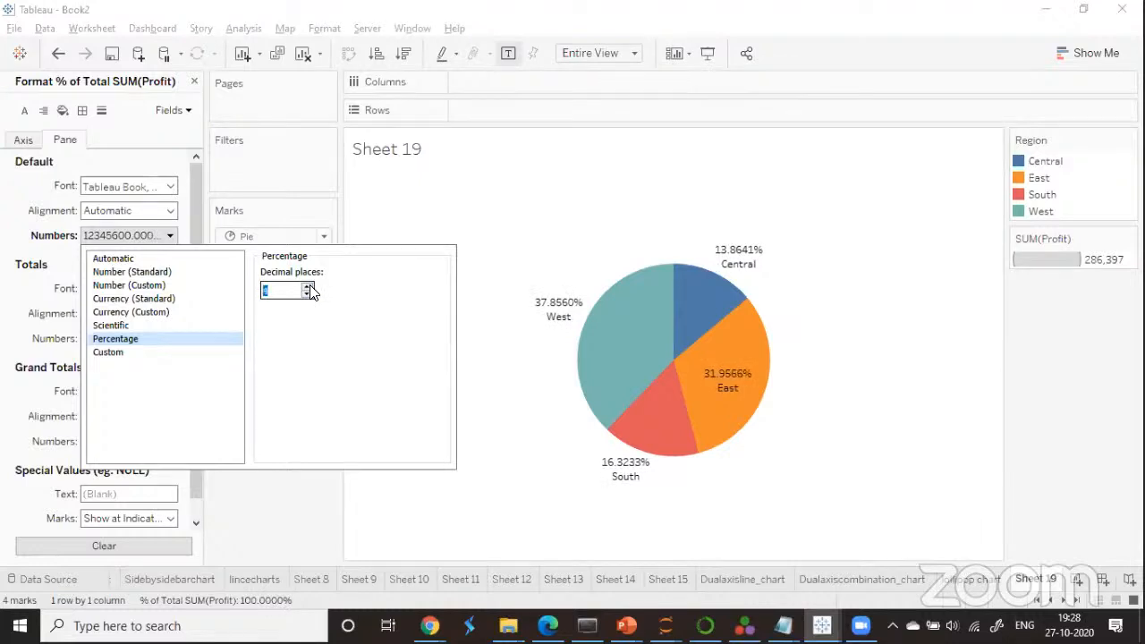
click(307, 295)
click(307, 295)
click(306, 296)
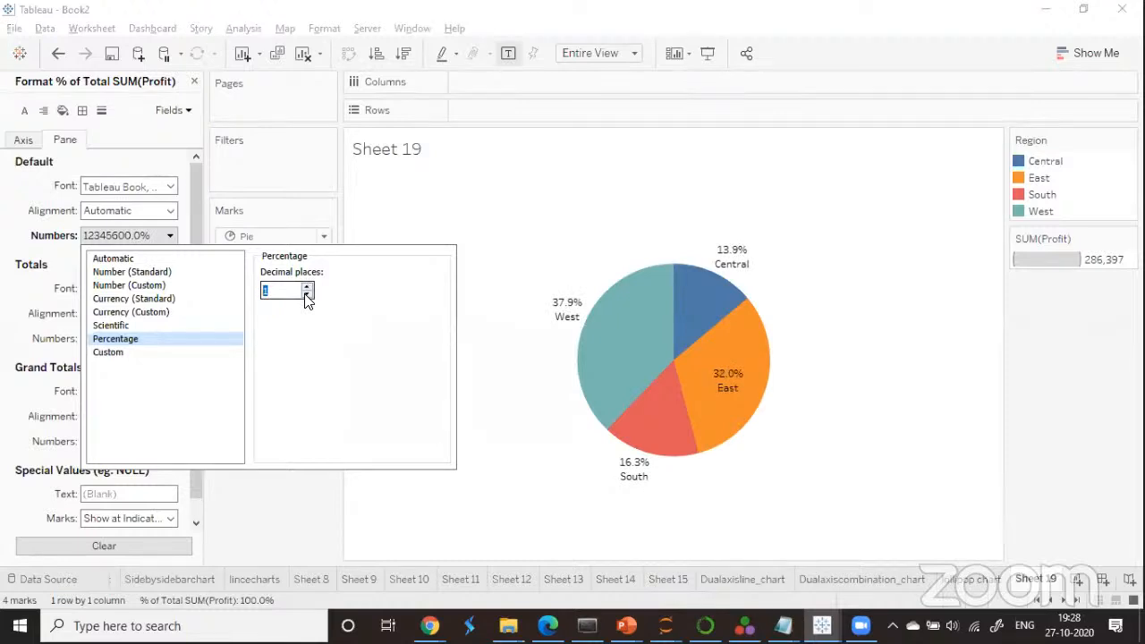
click(497, 268)
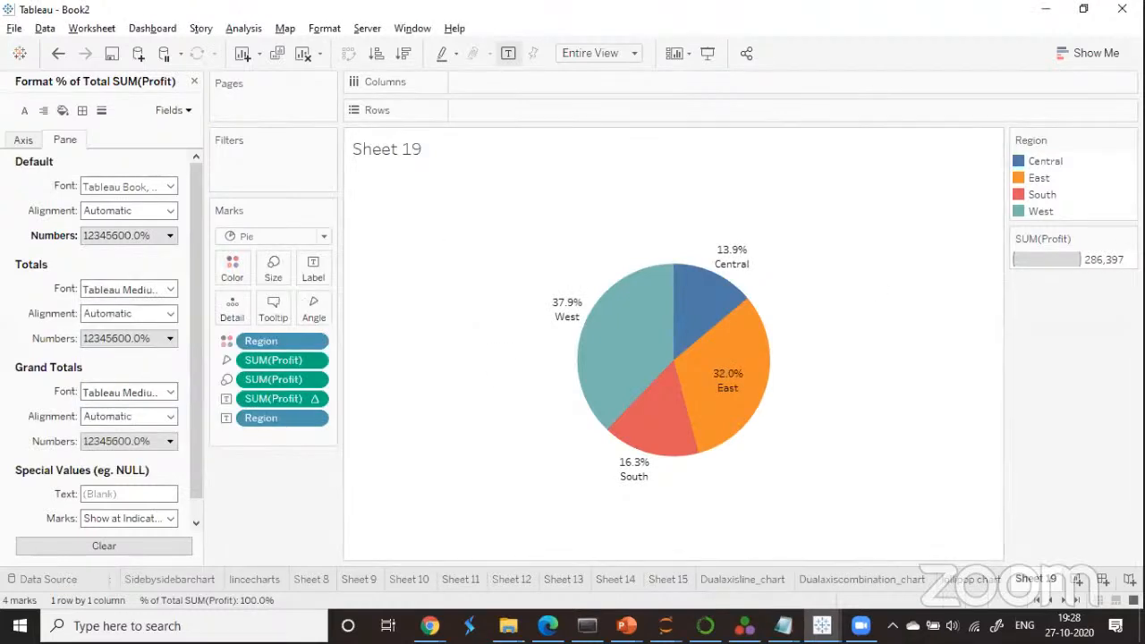
click(194, 82)
Review the default pane number format of the % of Total SUM(Profit) field and close the formatting options.
right_click(580, 299)
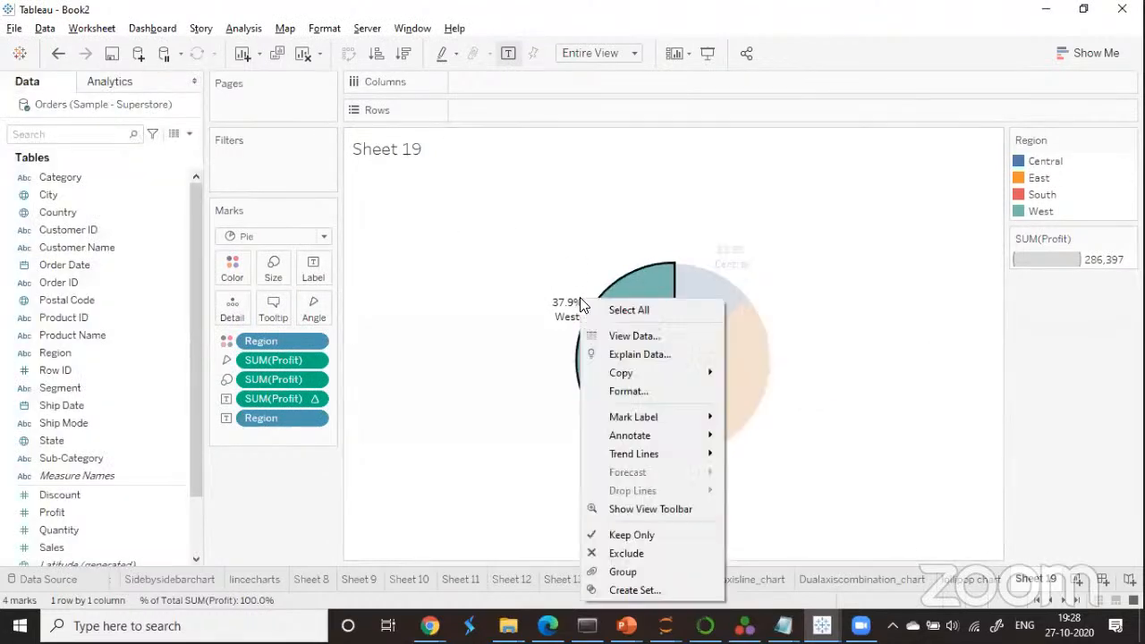
click(629, 391)
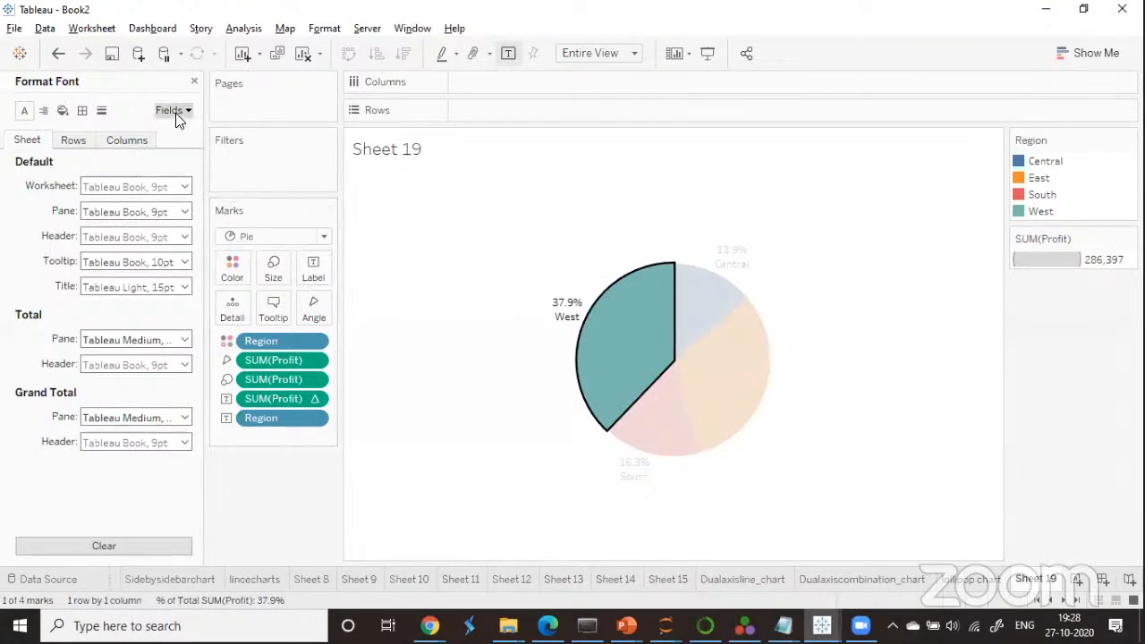
click(175, 111)
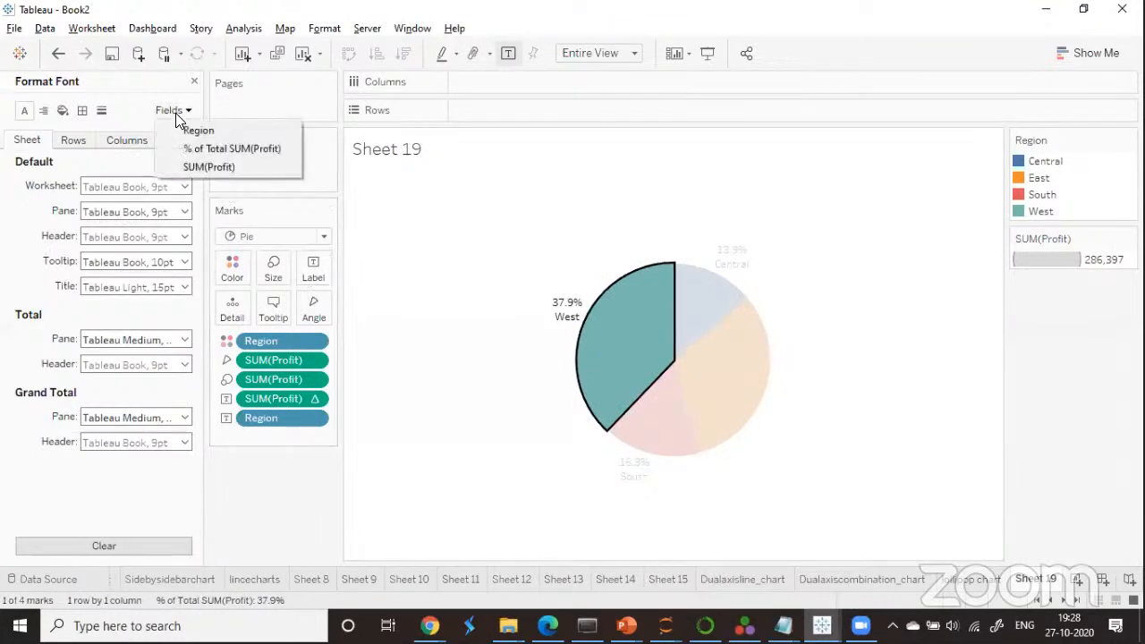
click(242, 148)
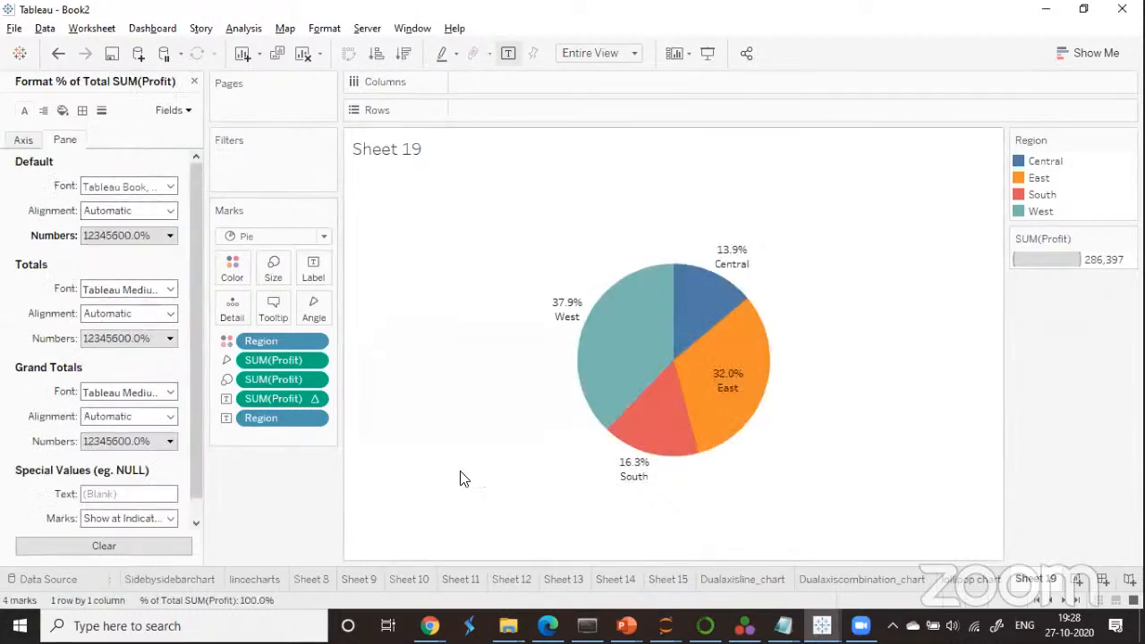
click(166, 237)
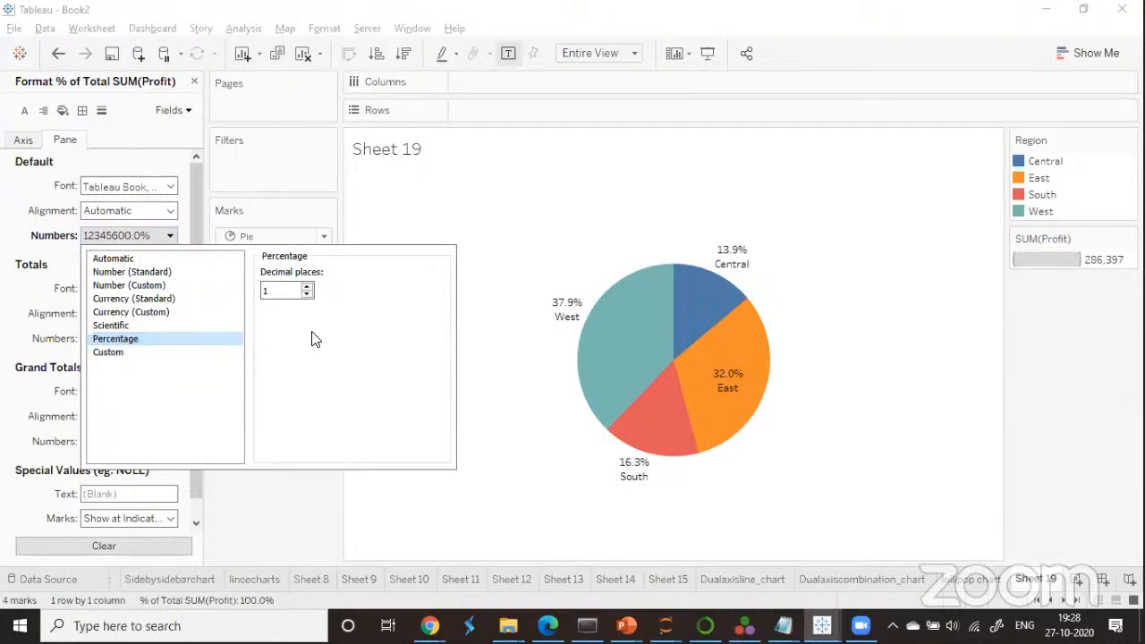
click(496, 223)
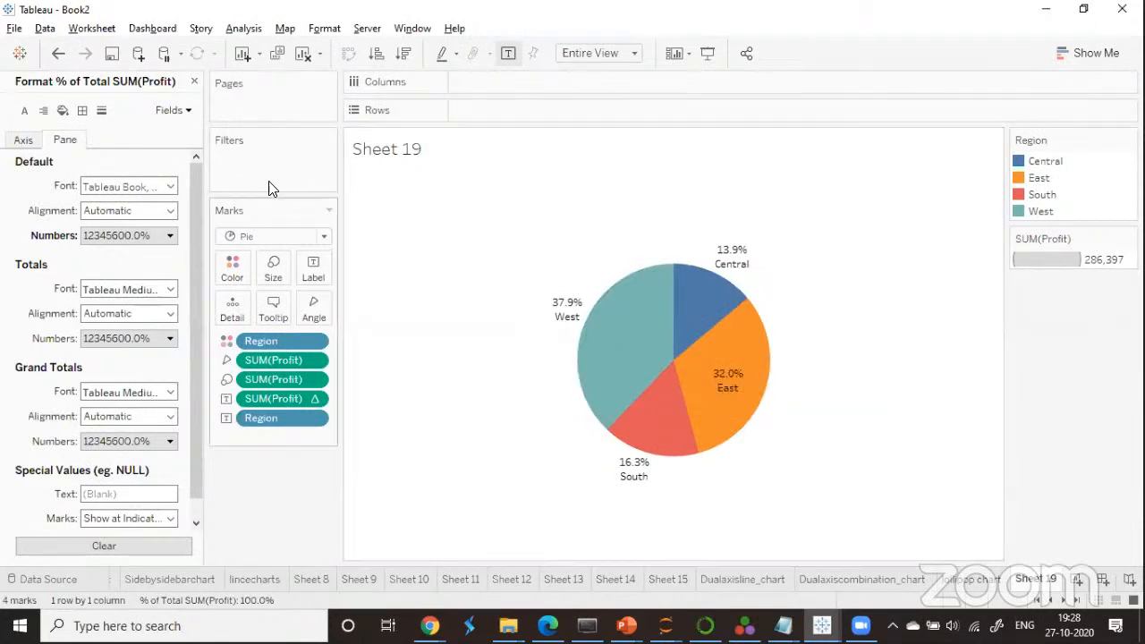
click(194, 82)
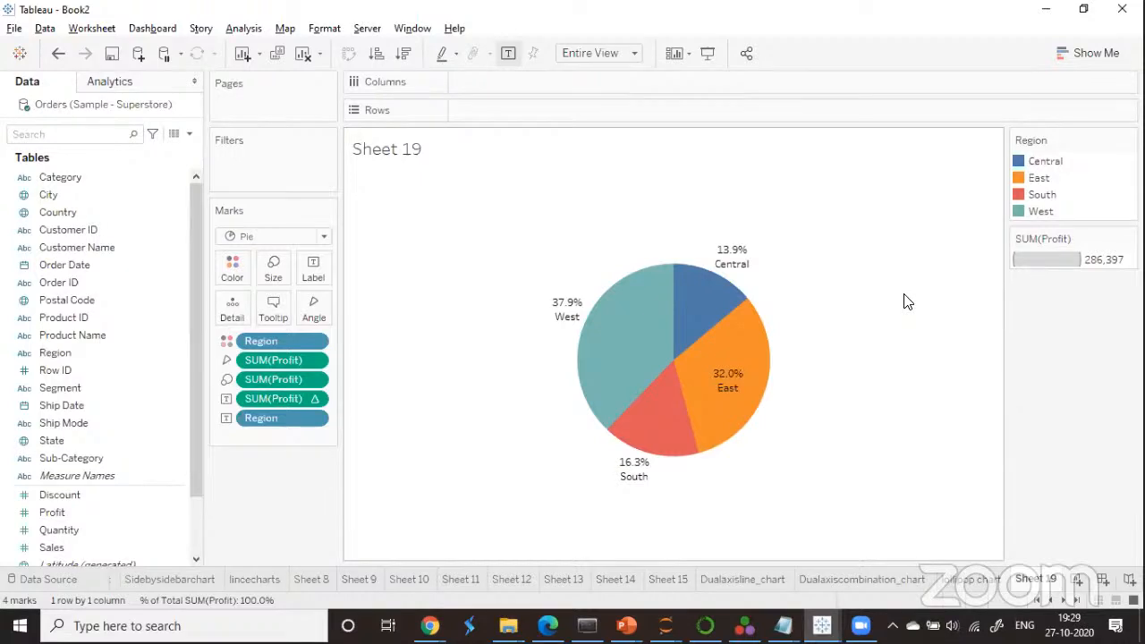
Rename the pie chart worksheet as Piechart.
right_click(1033, 582)
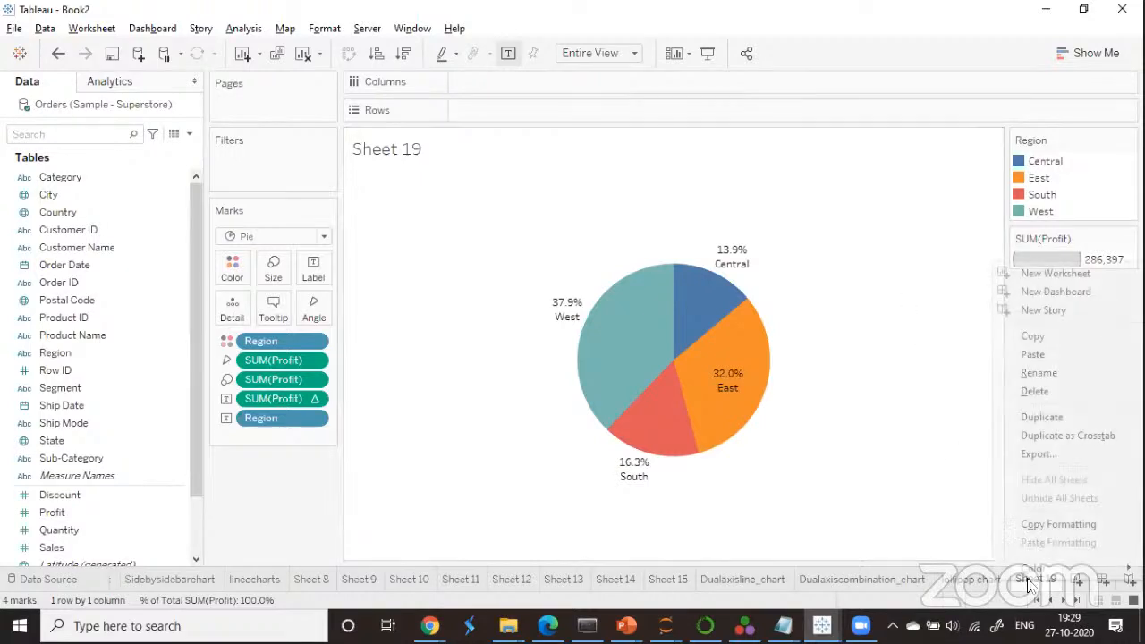
click(1038, 372)
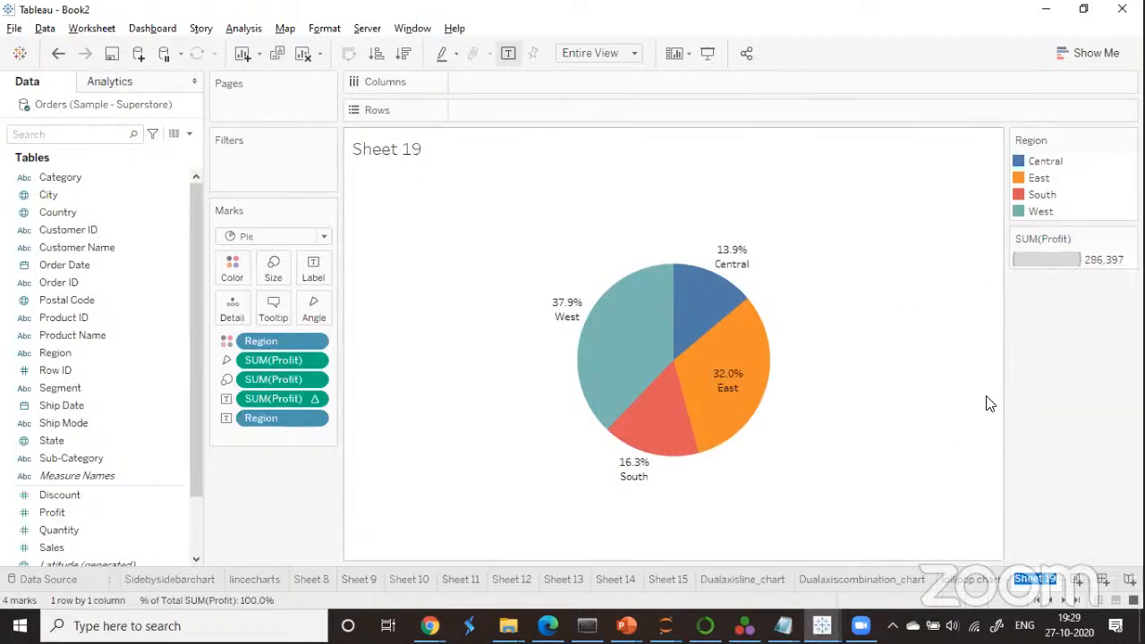
text(Piechart)
key(Return)
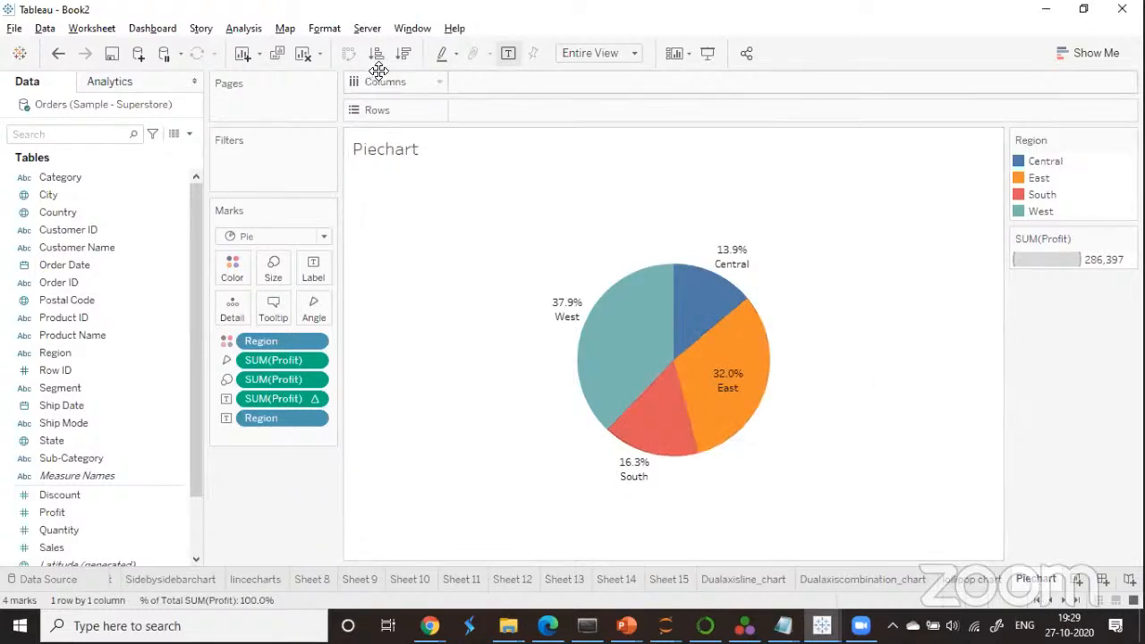
Sort the pie's regions in descending order of profit and inspect the reordered slices.
click(403, 54)
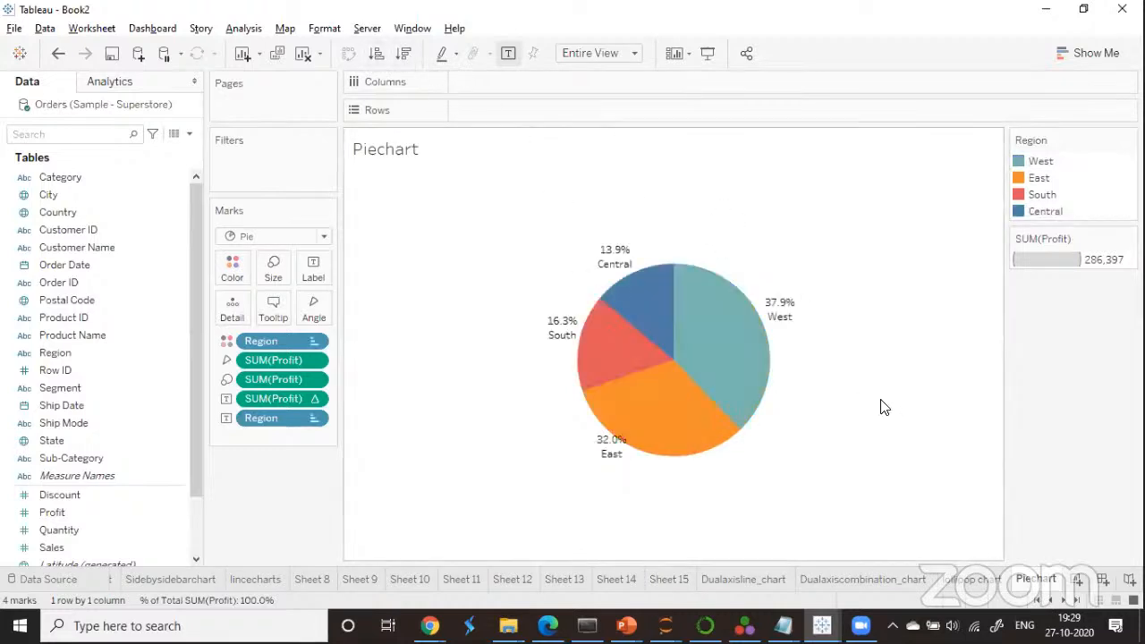
mouse_move(698, 299)
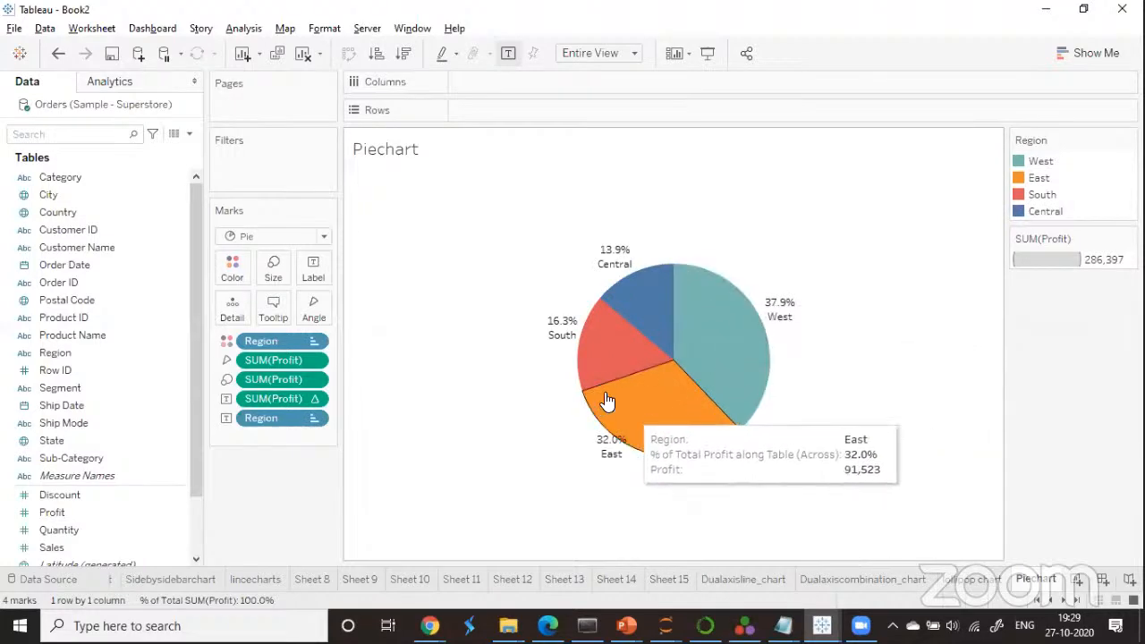
mouse_move(584, 340)
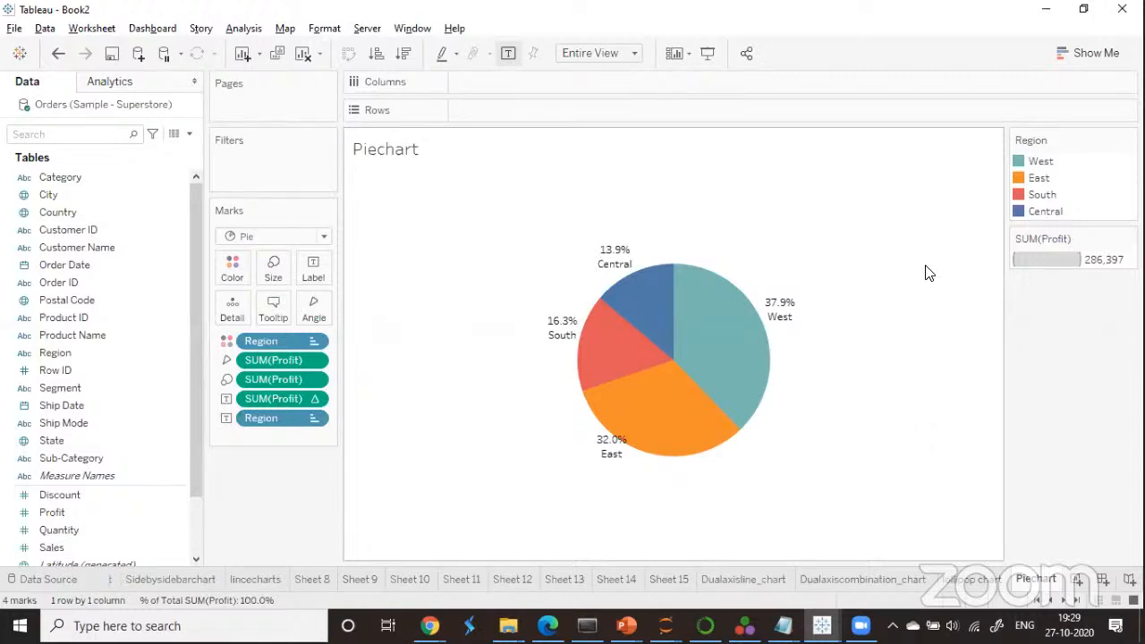
Look over the recommended chart types and the underlying Orders data, closing both views.
click(1086, 52)
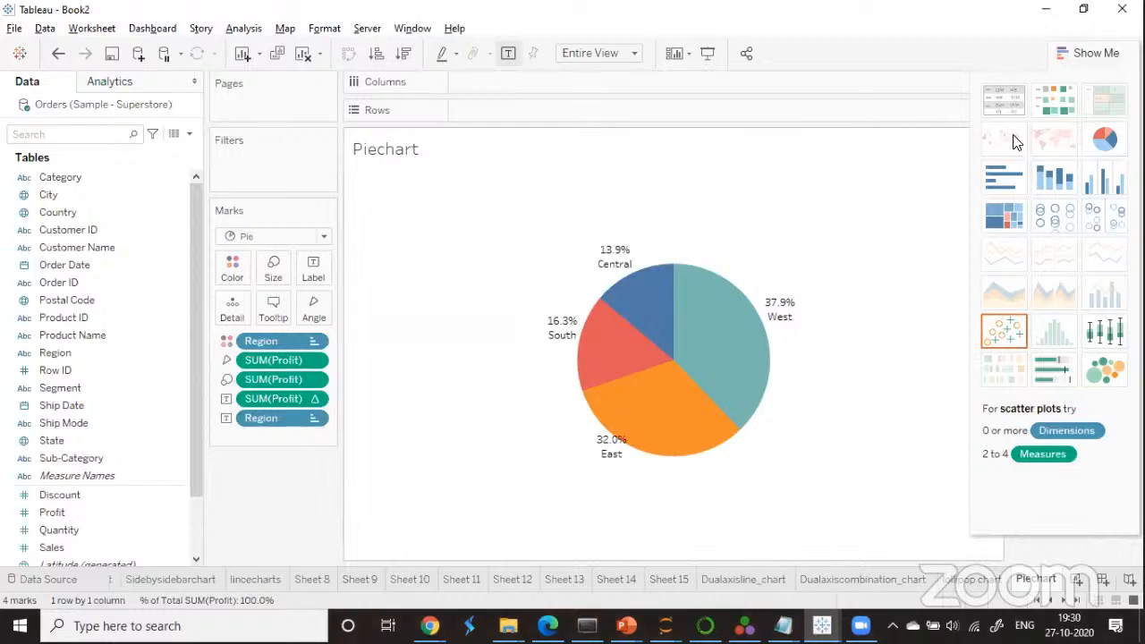
click(1079, 58)
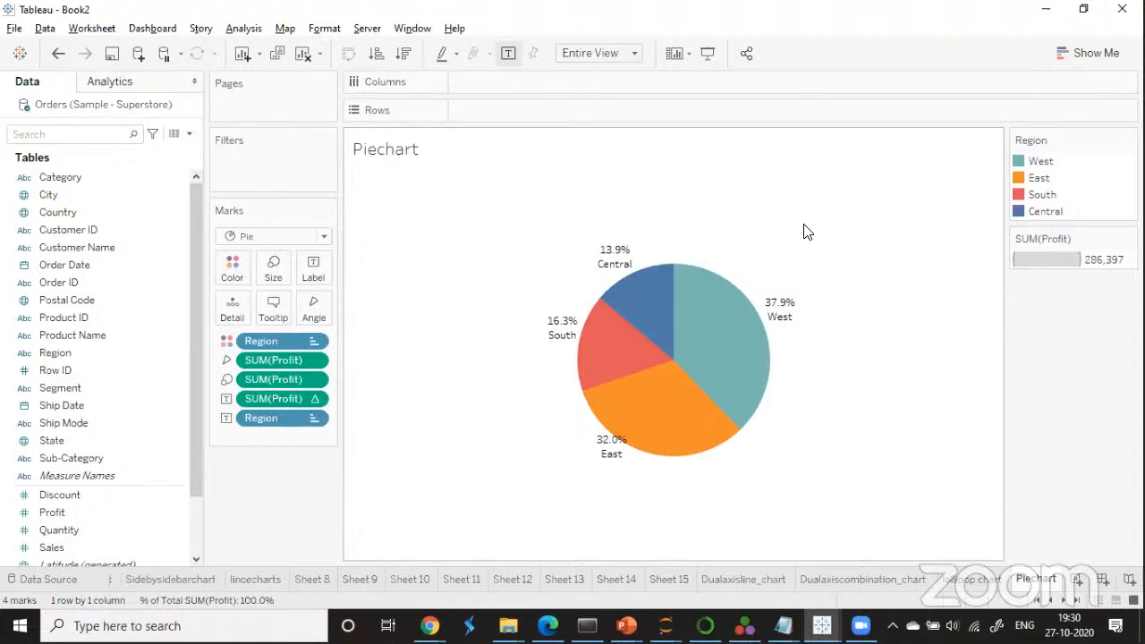
click(173, 134)
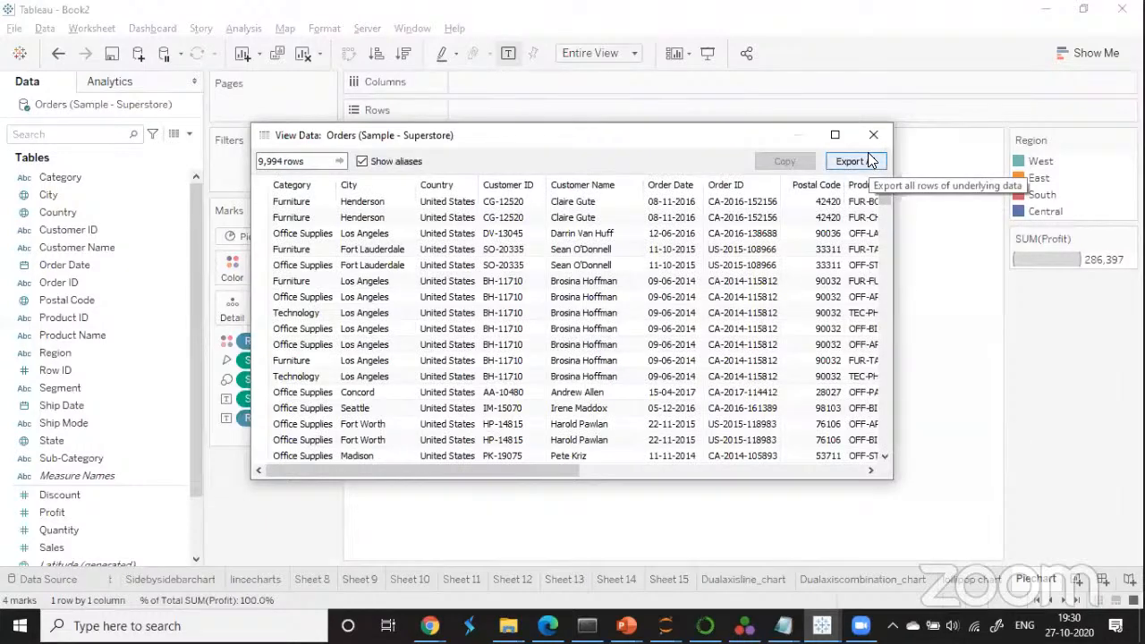
key(Escape)
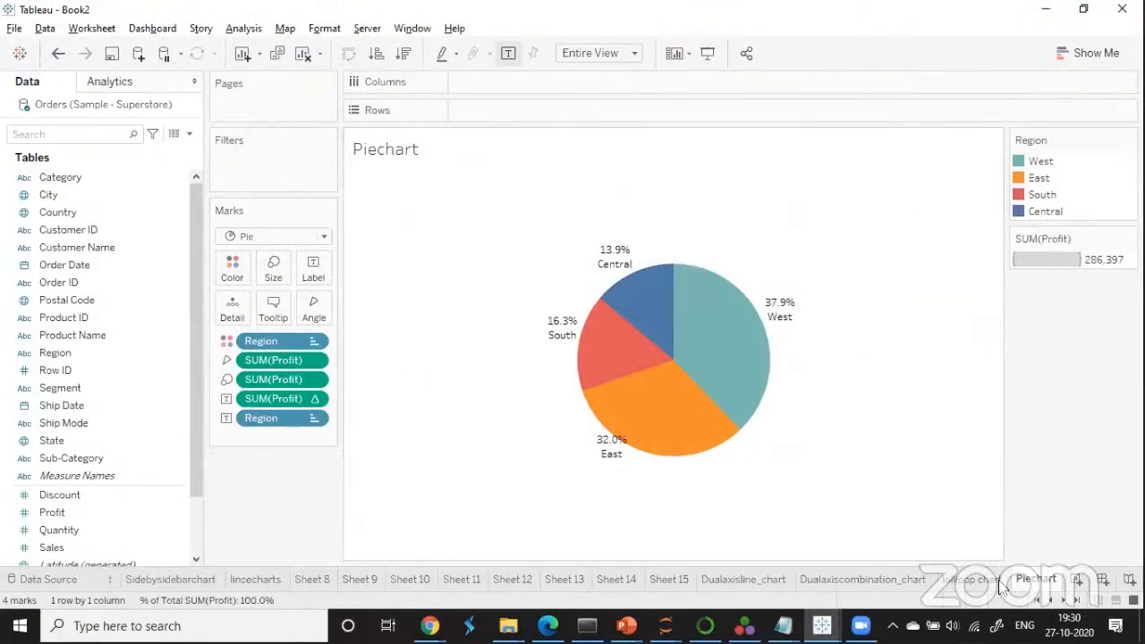
click(614, 273)
right_click(615, 267)
mouse_move(665, 342)
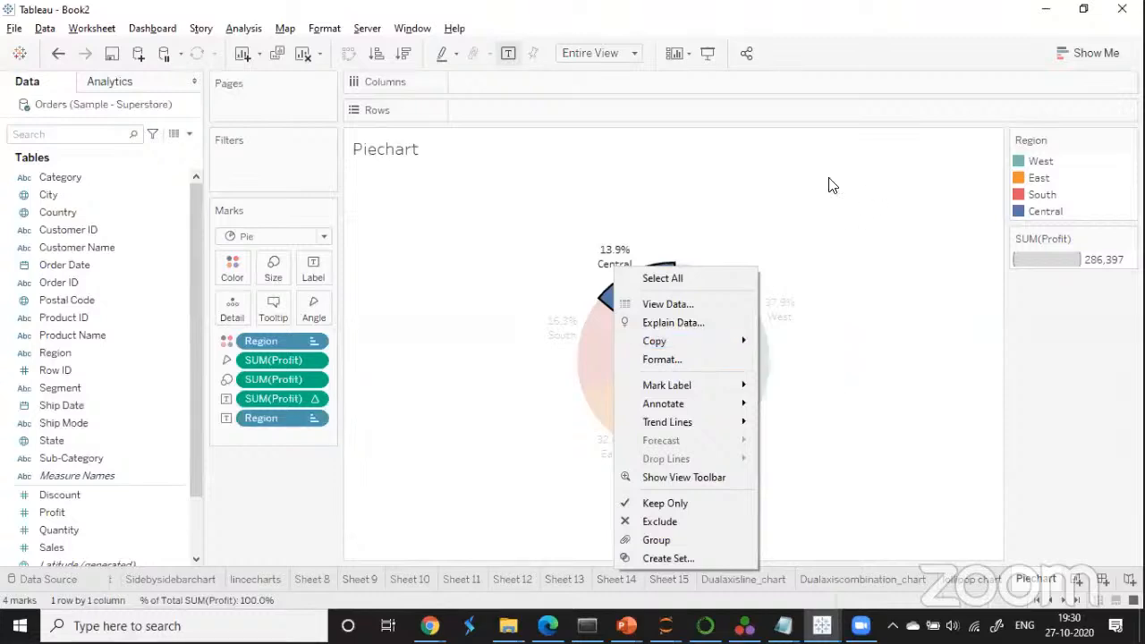
click(727, 170)
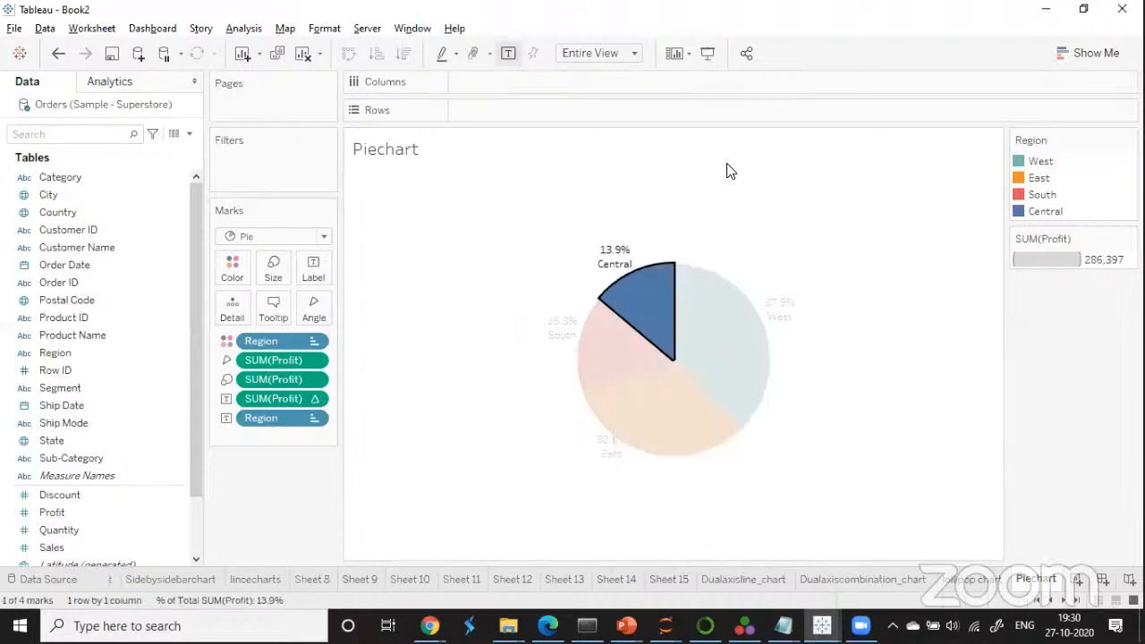
click(905, 312)
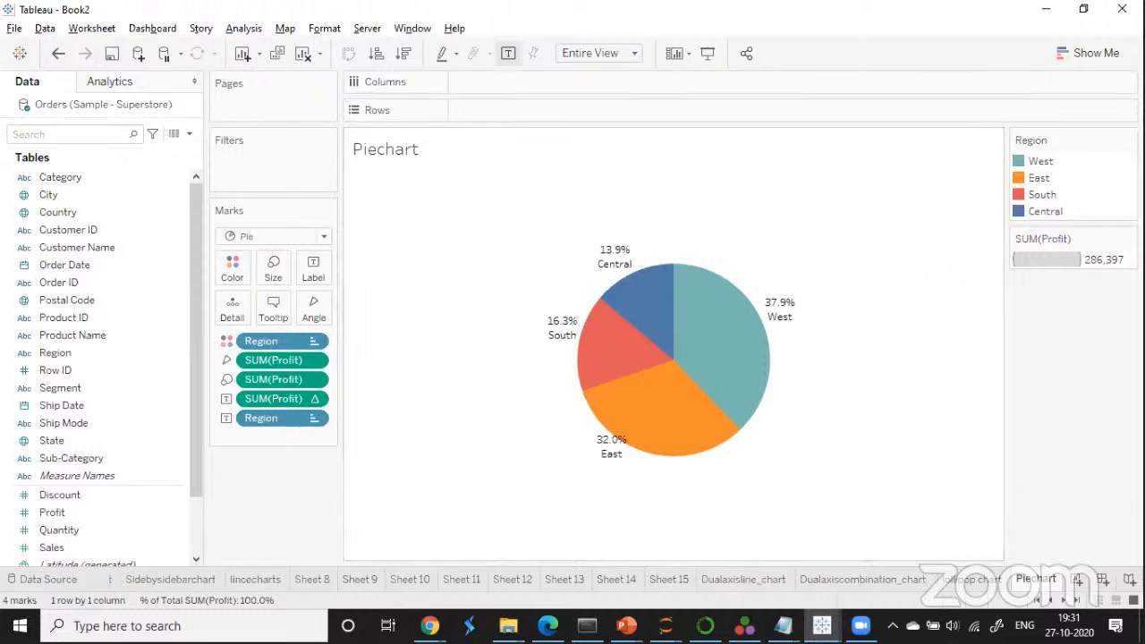
Create a new worksheet and add Profit to its Rows as a sum.
key(ctrl+m)
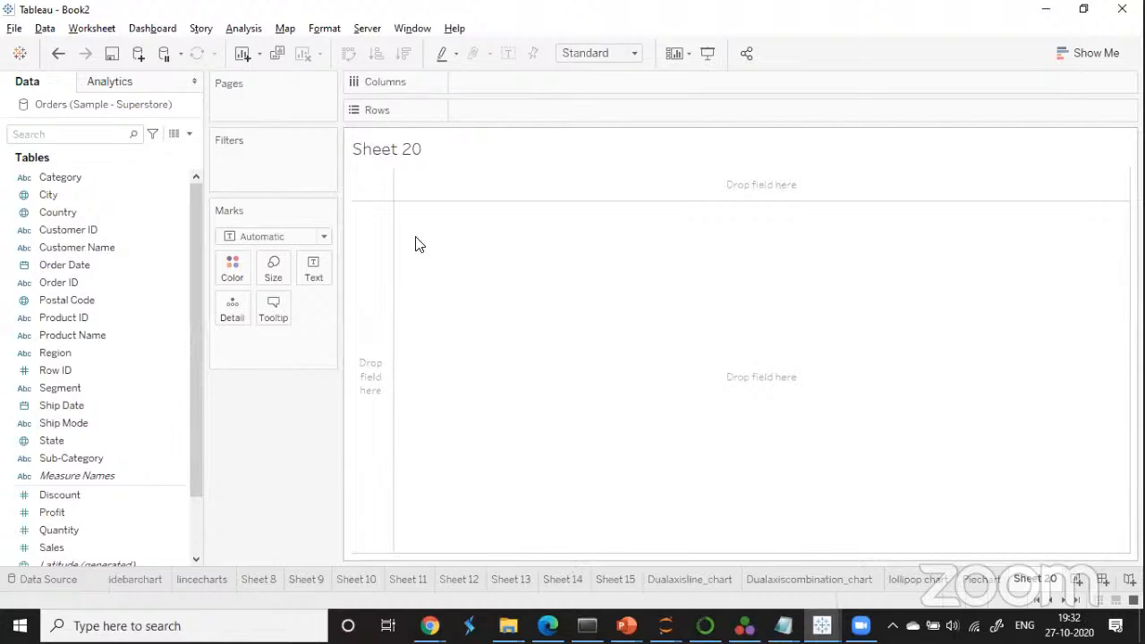
scroll(193, 446, down, 2)
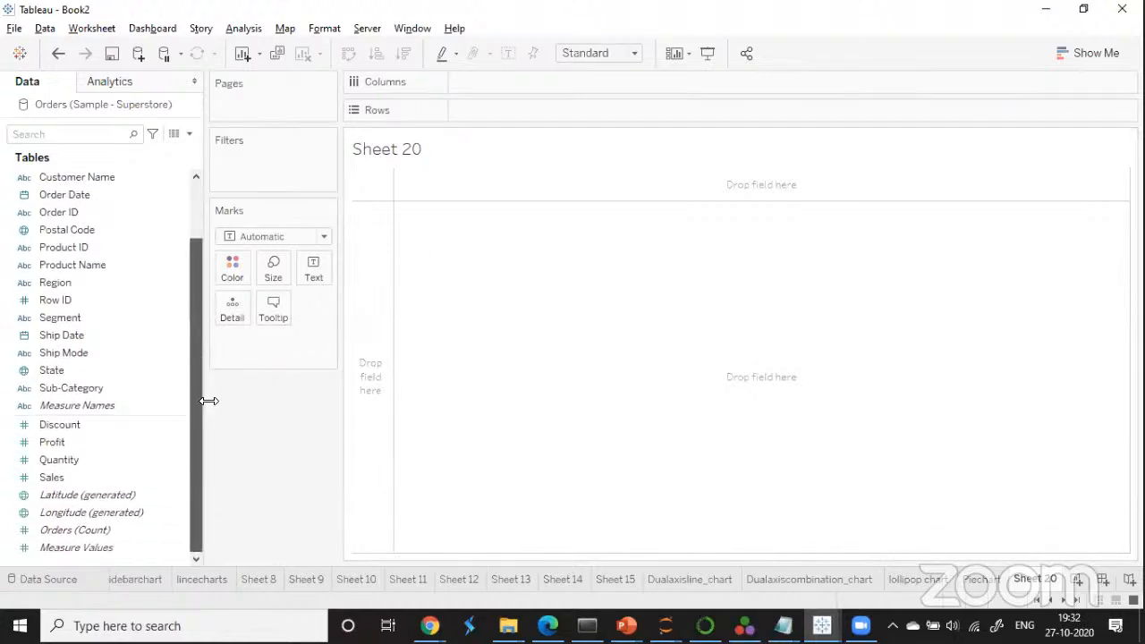
scroll(201, 369, up, 1)
scroll(134, 421, down, 1)
drag(74, 442, 988, 298)
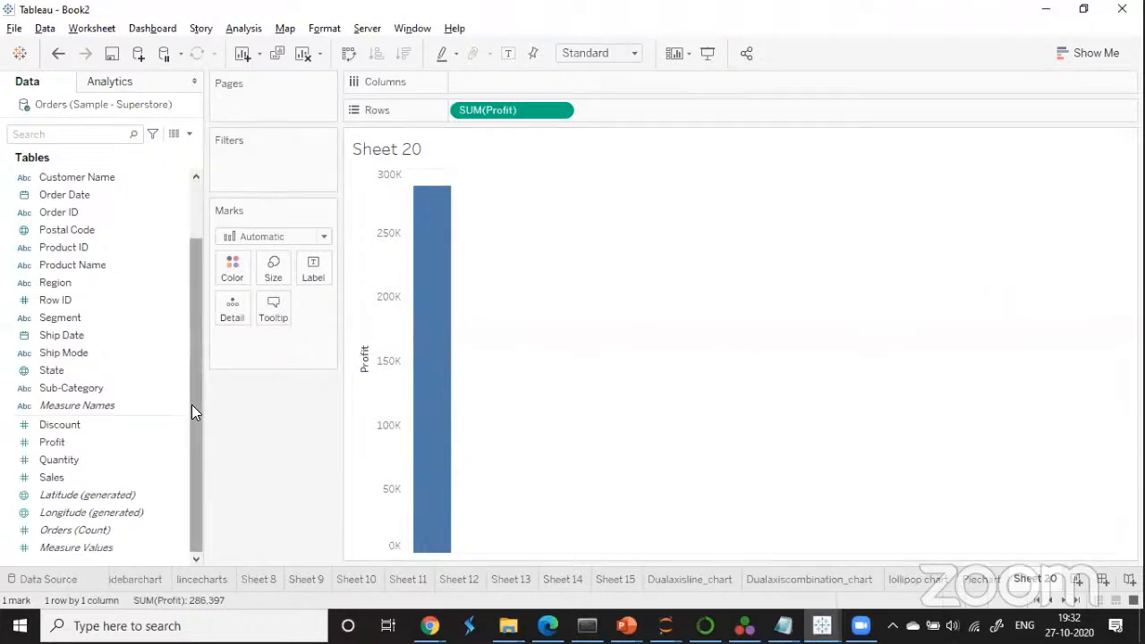
Add Sub-Category to Columns, then try swapping rows and columns and restore the vertical bar layout.
drag(195, 401, 195, 329)
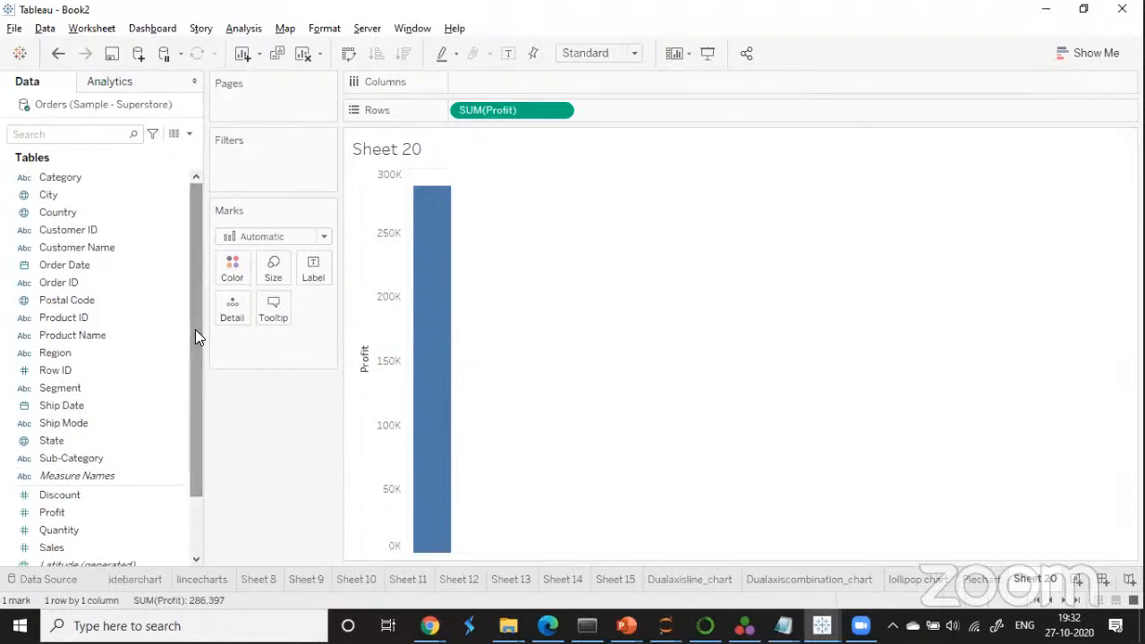
drag(196, 349, 201, 392)
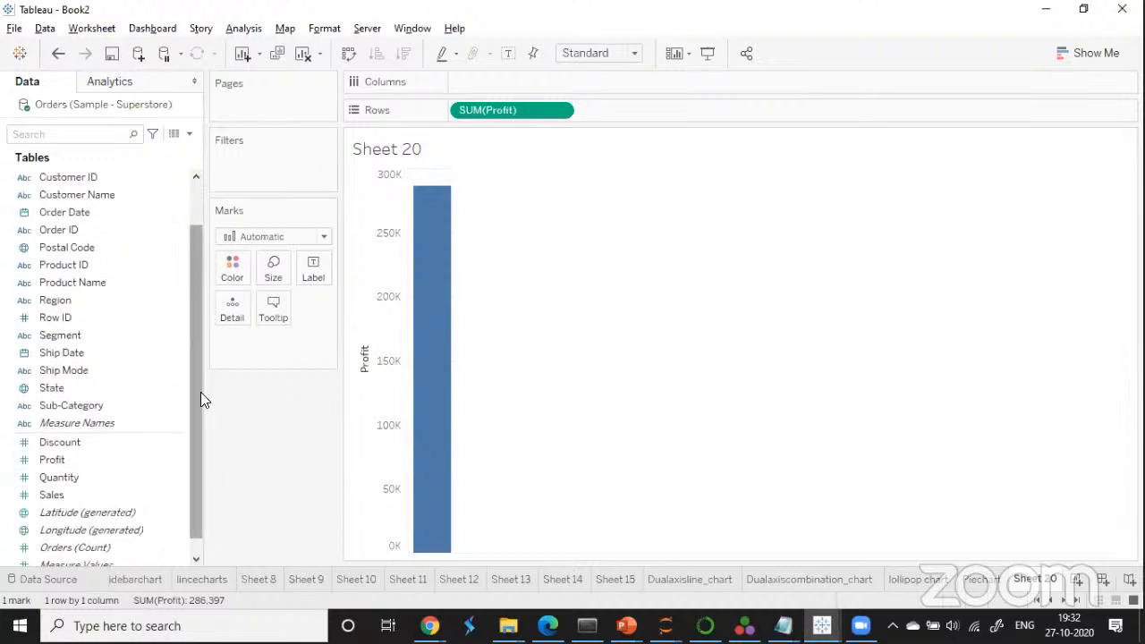
drag(113, 404, 525, 79)
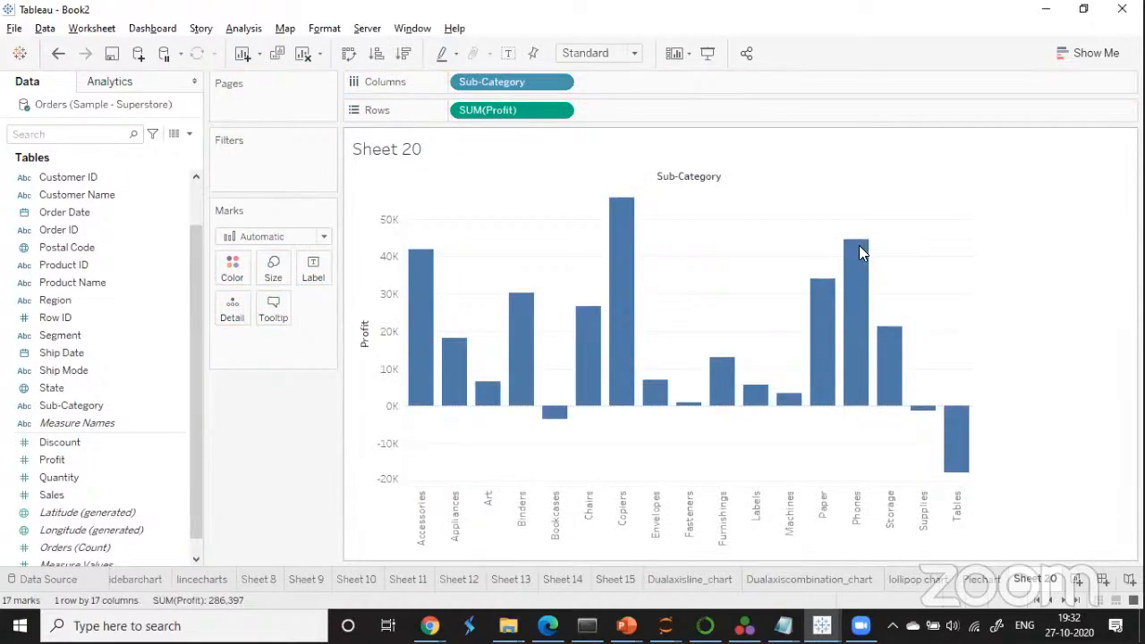
click(350, 55)
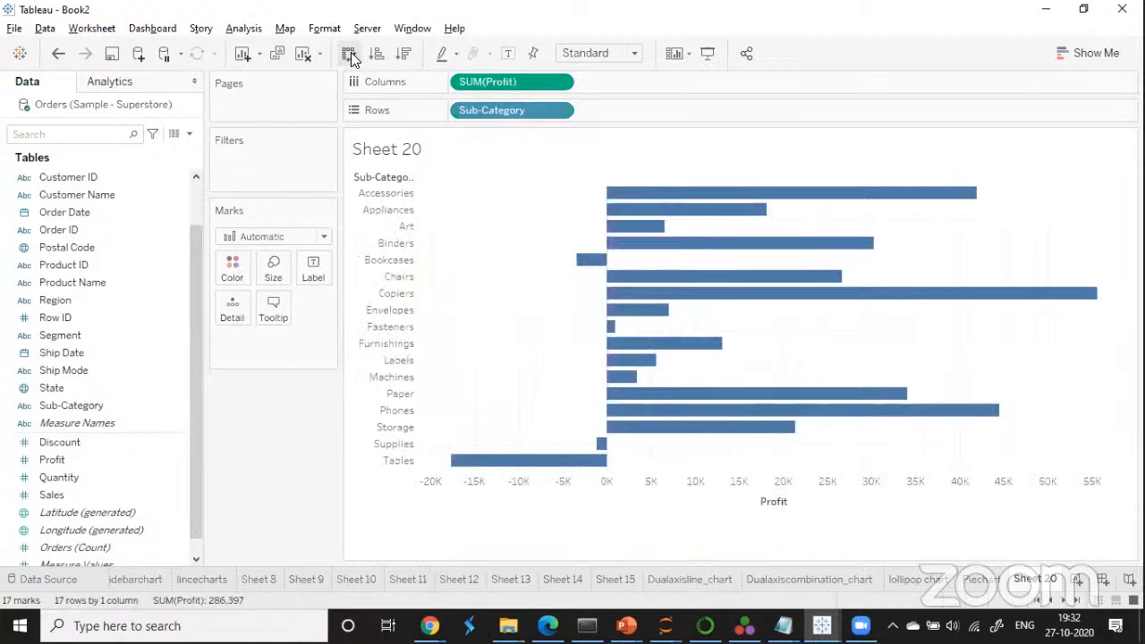
click(350, 53)
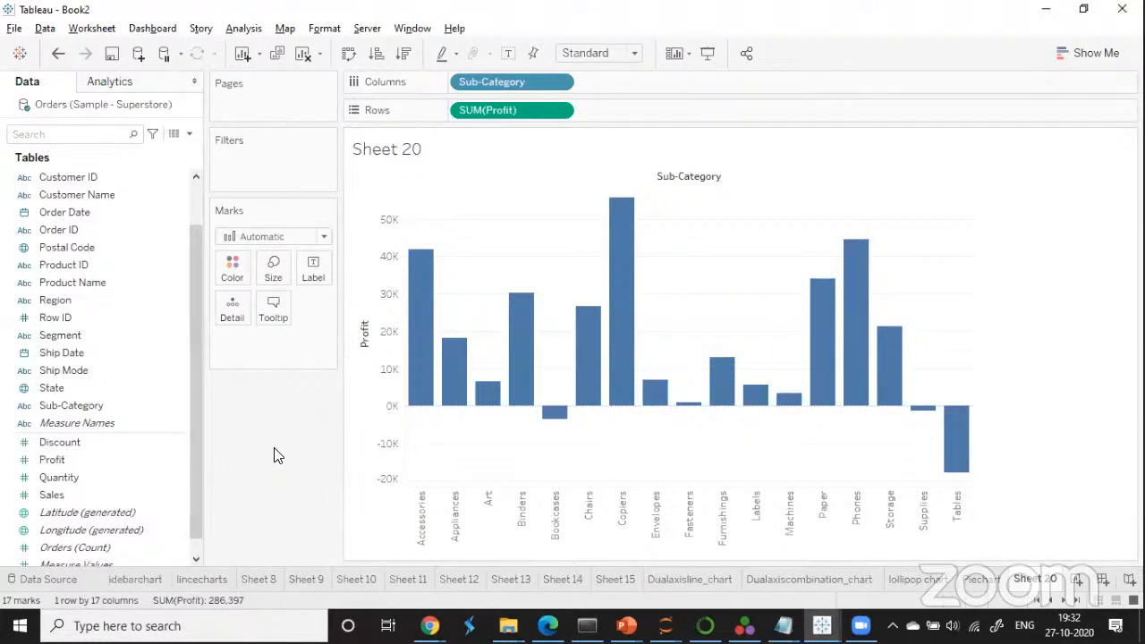
Convert the Profit by Sub-Category bars to a heat map and fit it to Entire View.
click(1080, 52)
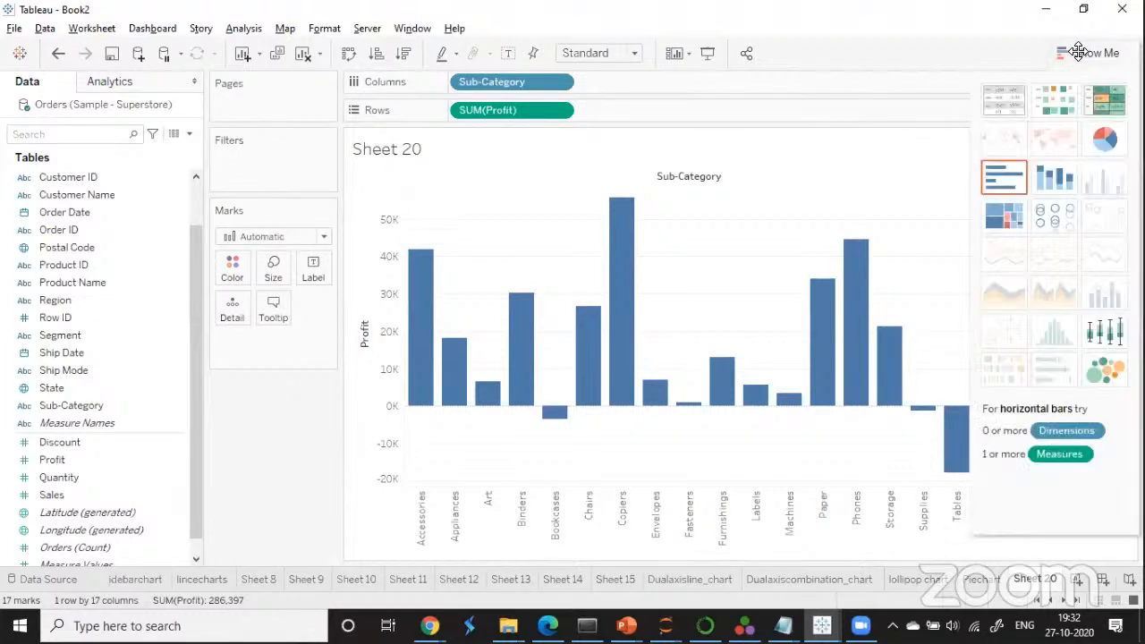
click(1053, 109)
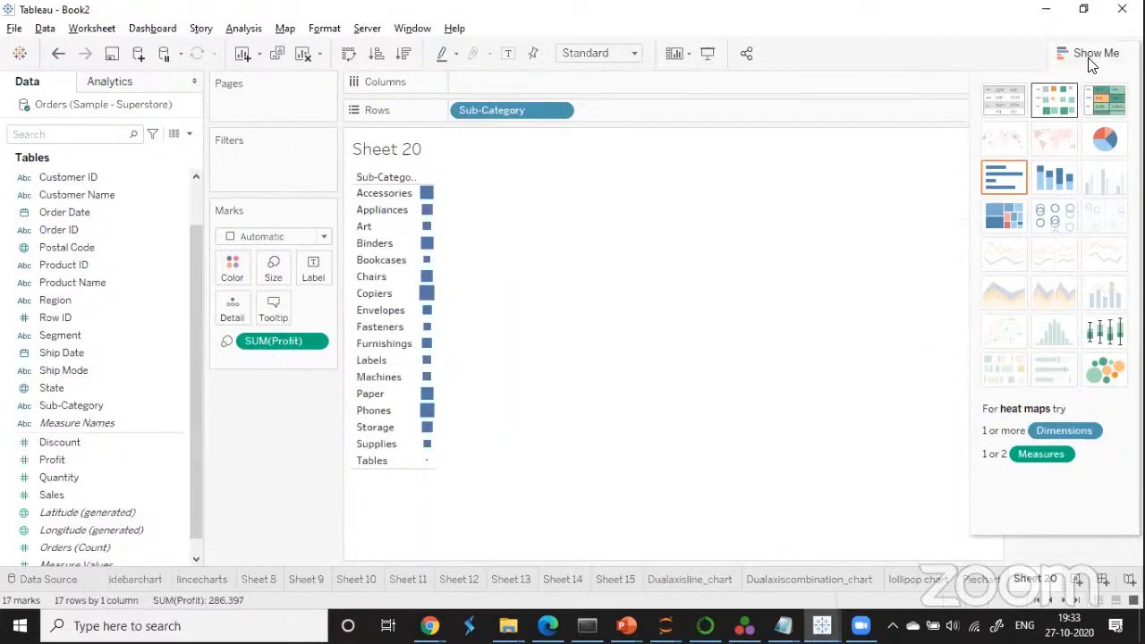
click(581, 323)
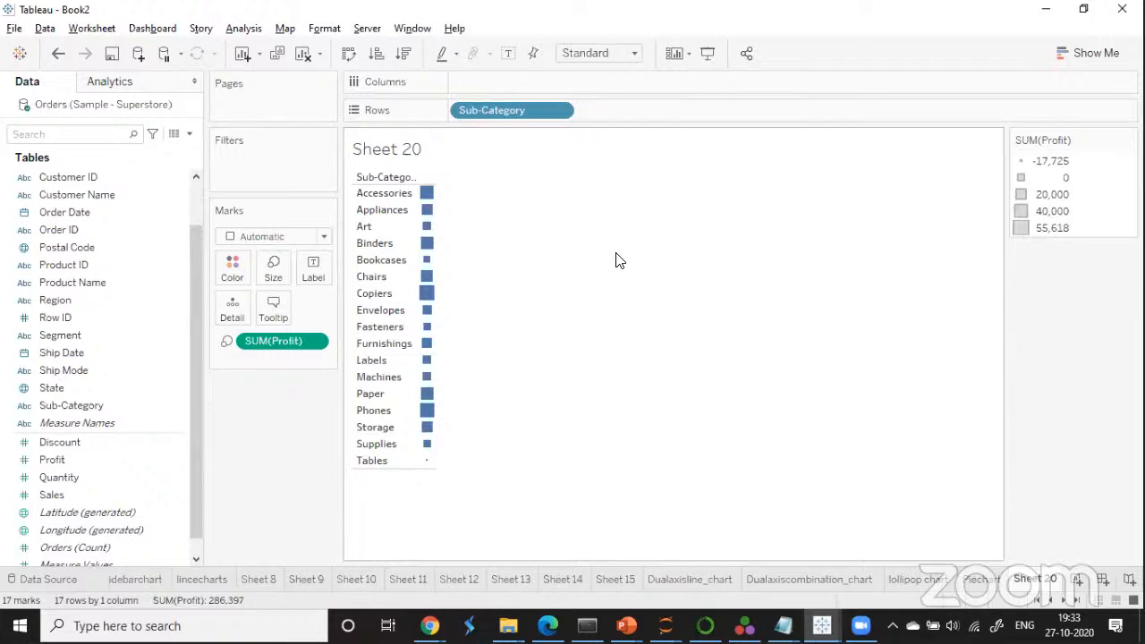
click(631, 53)
click(608, 112)
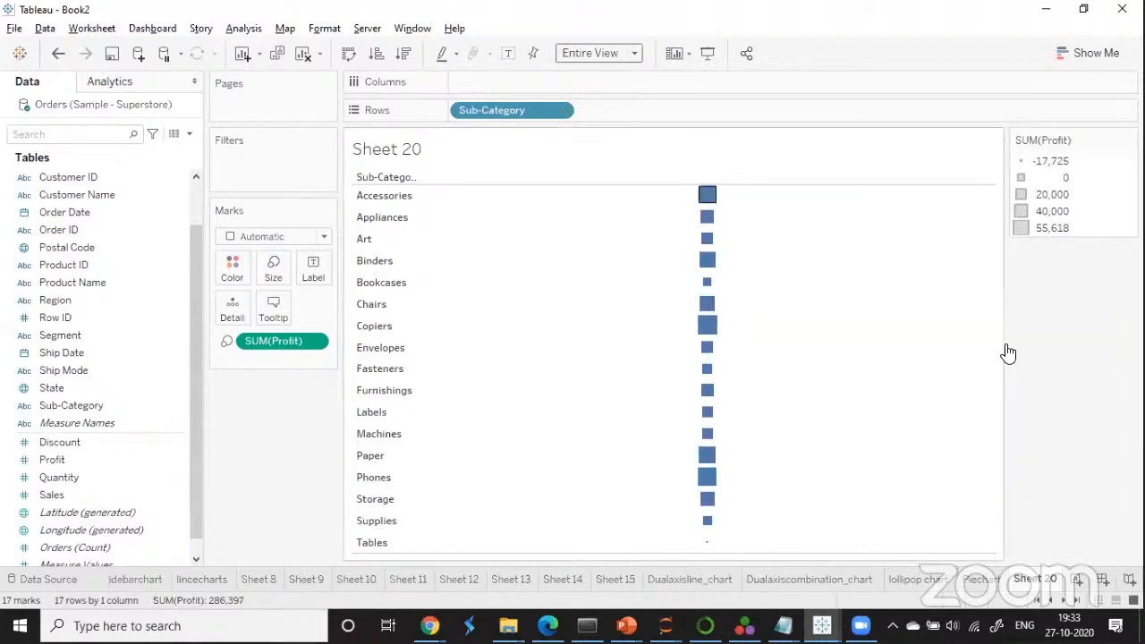
Handwrite boxed red notes beside the heat map reading Squares, Color of Square and Size of Square.
mouse_move(751, 291)
mouse_down()
mouse_move(730, 294)
mouse_move(795, 259)
mouse_move(803, 275)
mouse_move(832, 268)
mouse_move(828, 285)
mouse_up()
drag(769, 260, 803, 259)
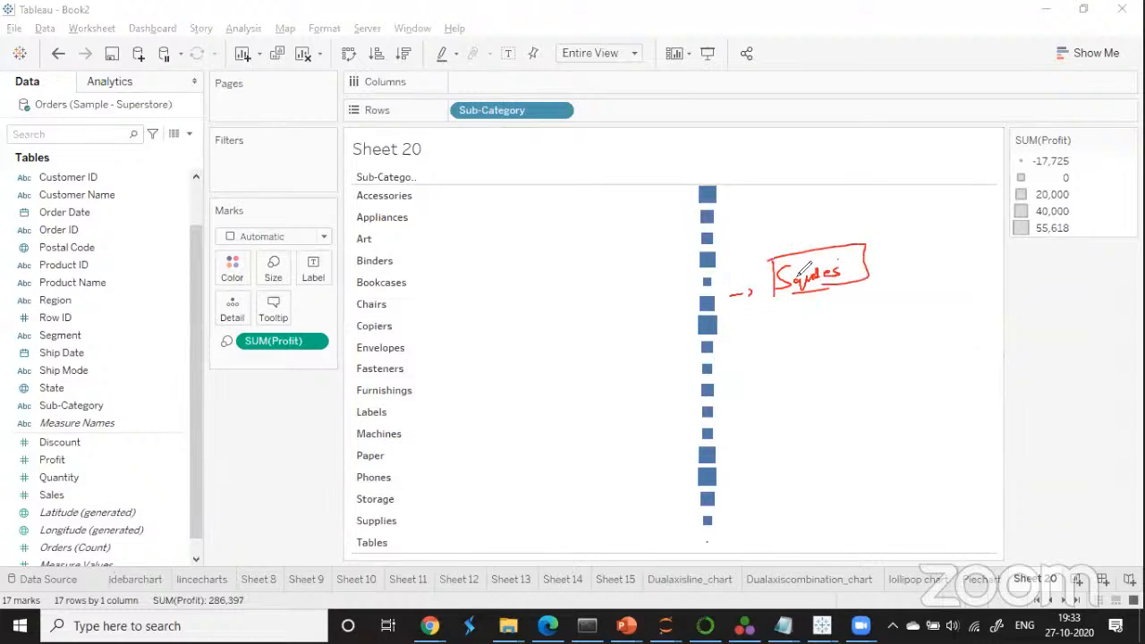
mouse_move(791, 306)
mouse_down()
mouse_move(787, 329)
mouse_move(810, 324)
mouse_up()
mouse_move(817, 301)
mouse_down()
mouse_move(819, 324)
mouse_move(832, 320)
mouse_up()
mouse_move(836, 315)
mouse_down()
mouse_move(860, 312)
mouse_move(894, 278)
mouse_move(900, 308)
mouse_move(898, 291)
mouse_move(933, 294)
mouse_move(799, 355)
mouse_move(836, 355)
mouse_up()
drag(828, 348, 866, 358)
mouse_move(894, 318)
mouse_down()
mouse_move(884, 337)
mouse_move(904, 347)
mouse_move(928, 329)
mouse_up()
drag(776, 306, 775, 371)
mouse_move(771, 309)
mouse_down()
mouse_move(965, 281)
mouse_move(774, 369)
mouse_up()
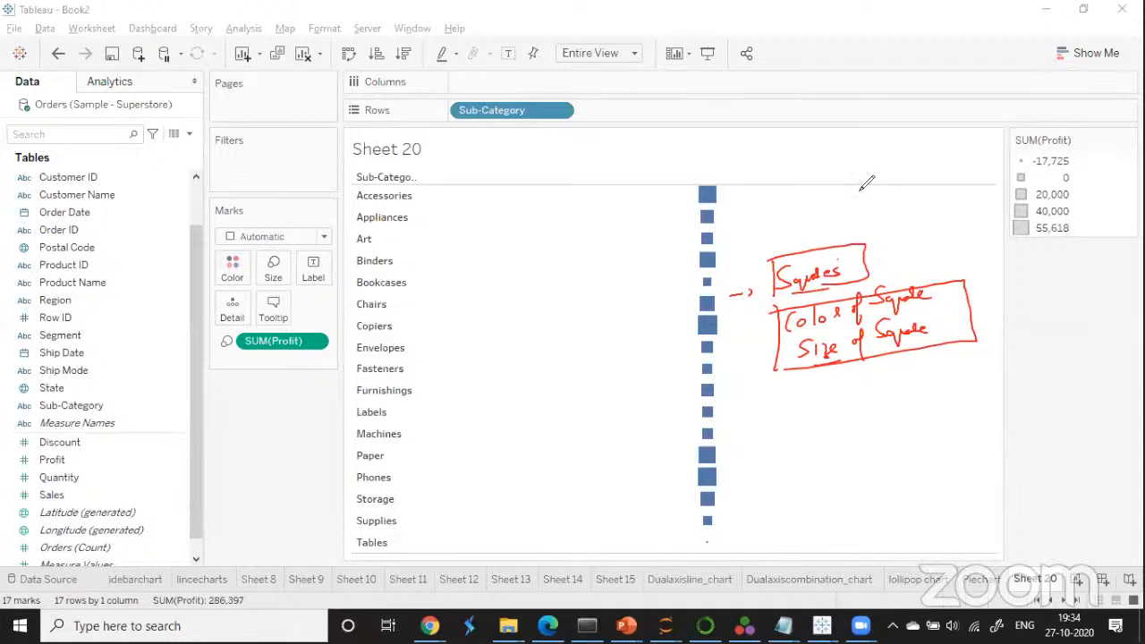
Annotate Color of Square with an arrow to a circled Profits and Size of Square with one to a circled Sales.
mouse_move(939, 293)
mouse_down()
mouse_move(1002, 265)
mouse_move(1053, 263)
mouse_up()
drag(936, 319, 959, 315)
drag(855, 333, 866, 340)
mouse_move(1008, 306)
mouse_down()
mouse_move(997, 319)
mouse_move(1057, 307)
mouse_move(1049, 299)
mouse_up()
drag(984, 265, 977, 308)
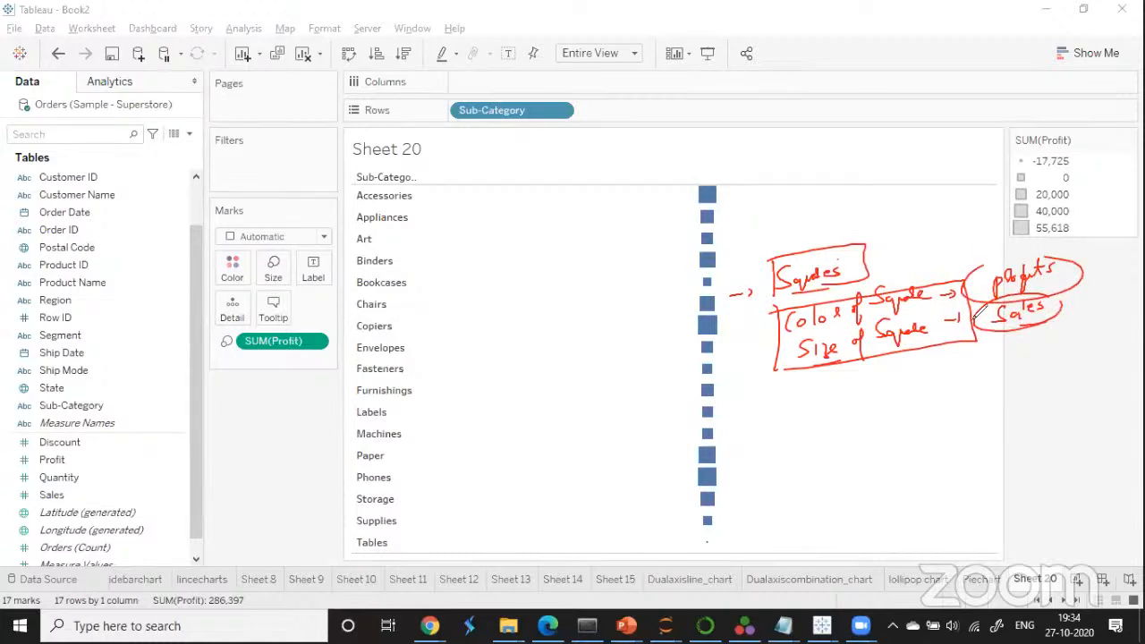
Handwrite above the existing notes Sales with an up arrow and a large square, and Sales with a down arrow and a small square.
mouse_move(728, 180)
mouse_down()
mouse_move(808, 166)
mouse_move(837, 146)
mouse_move(862, 180)
mouse_move(888, 150)
mouse_move(888, 180)
mouse_move(861, 181)
mouse_up()
mouse_move(761, 195)
mouse_down()
mouse_move(771, 207)
mouse_move(806, 208)
mouse_up()
mouse_move(827, 190)
mouse_down()
mouse_move(830, 206)
mouse_move(863, 206)
mouse_up()
drag(862, 198, 871, 206)
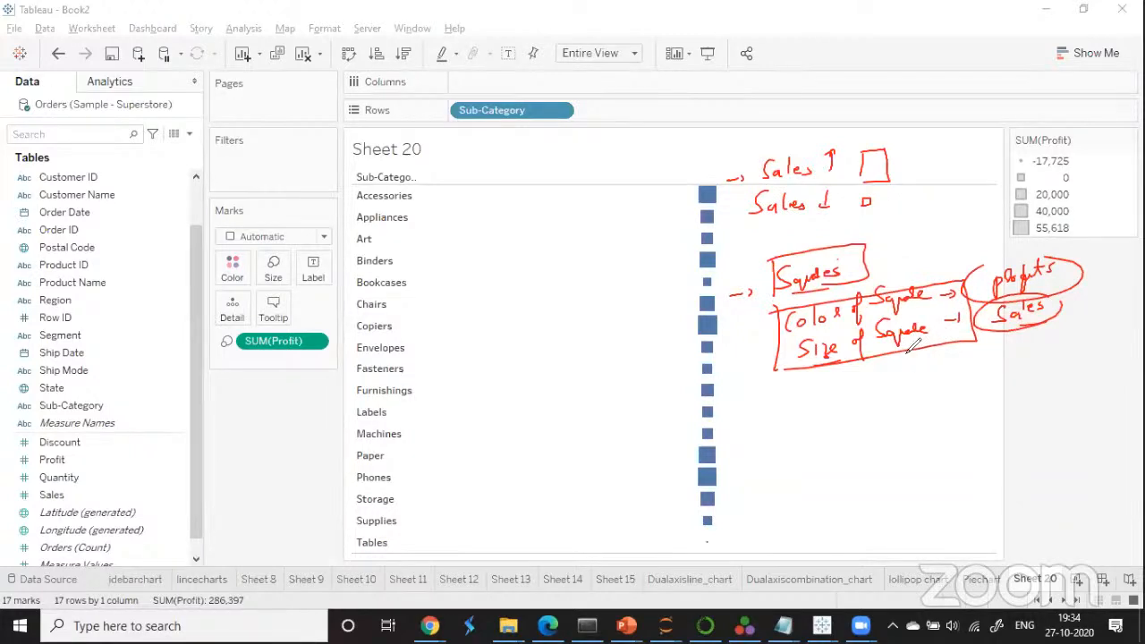
Handwrite a Profit note with up and down arrows, linking two small squares to the word Color.
mouse_move(735, 237)
mouse_down()
mouse_move(771, 250)
mouse_move(809, 224)
mouse_move(871, 223)
mouse_move(891, 211)
mouse_move(869, 229)
mouse_move(899, 229)
mouse_move(984, 211)
mouse_up()
drag(851, 218, 853, 238)
drag(847, 231, 964, 239)
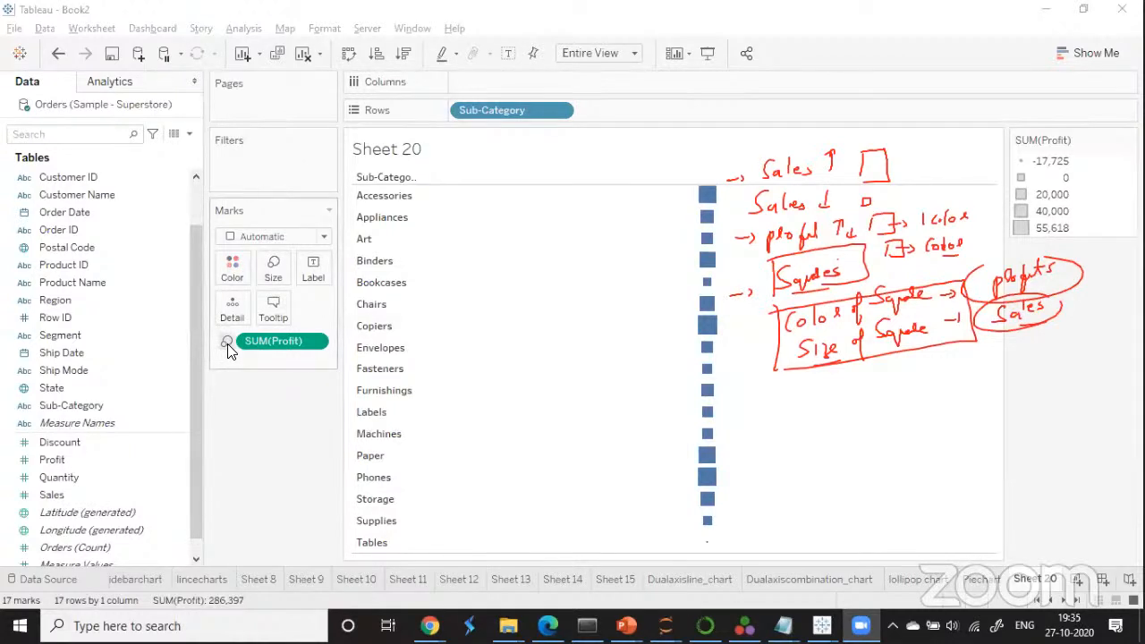
Size the heat map squares by Sales instead of Profit and color them by Profit.
mouse_move(715, 331)
click(82, 499)
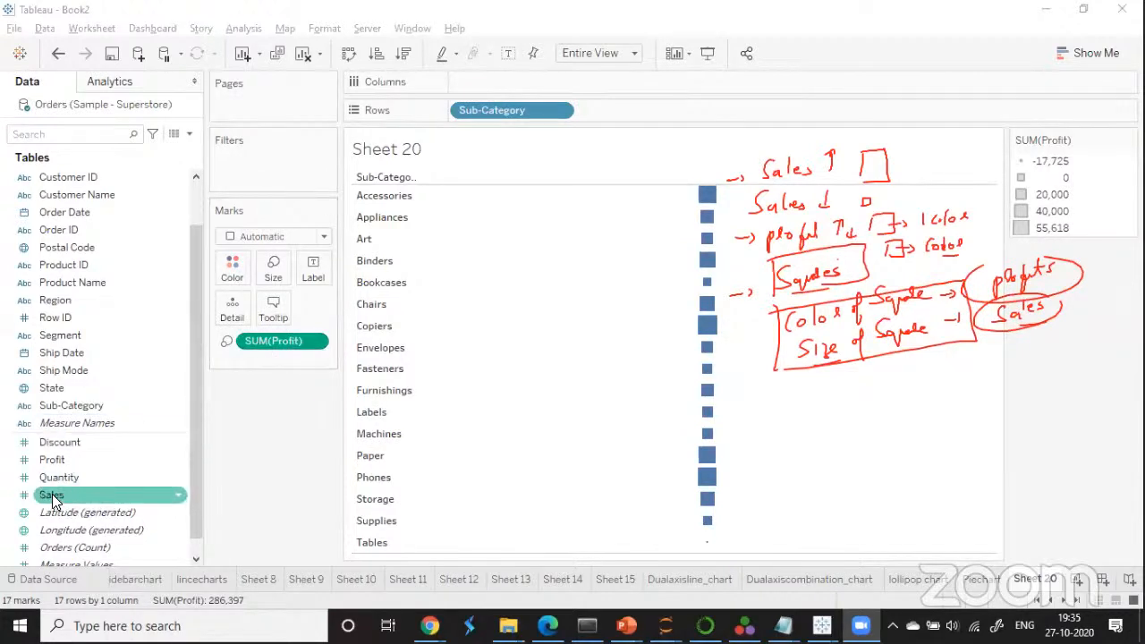
click(55, 513)
drag(55, 512, 271, 279)
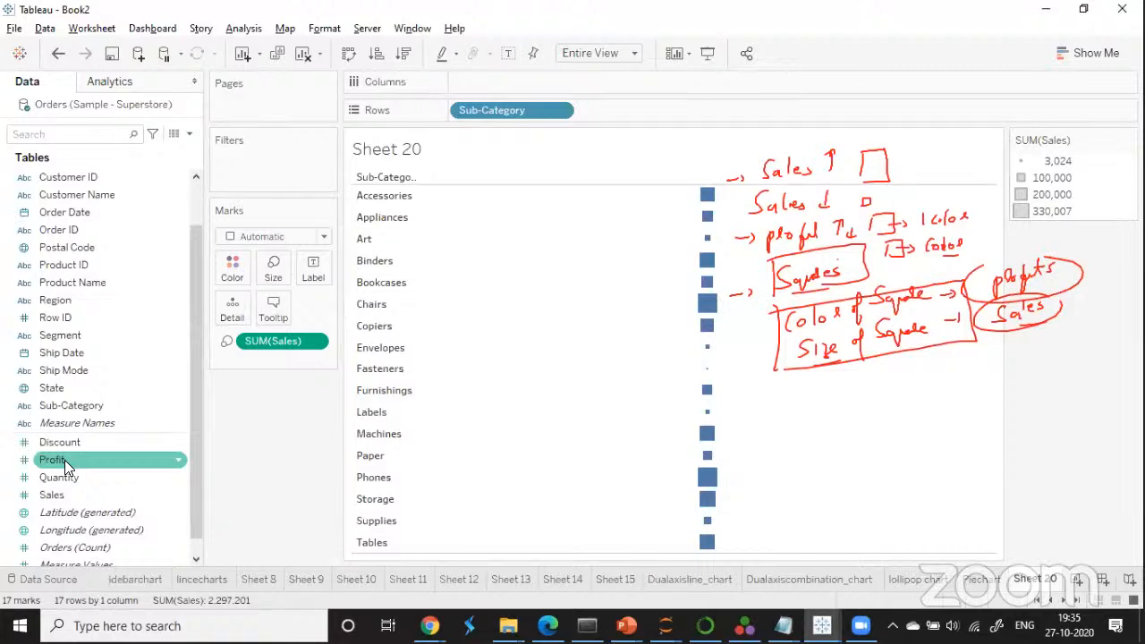
drag(61, 460, 231, 270)
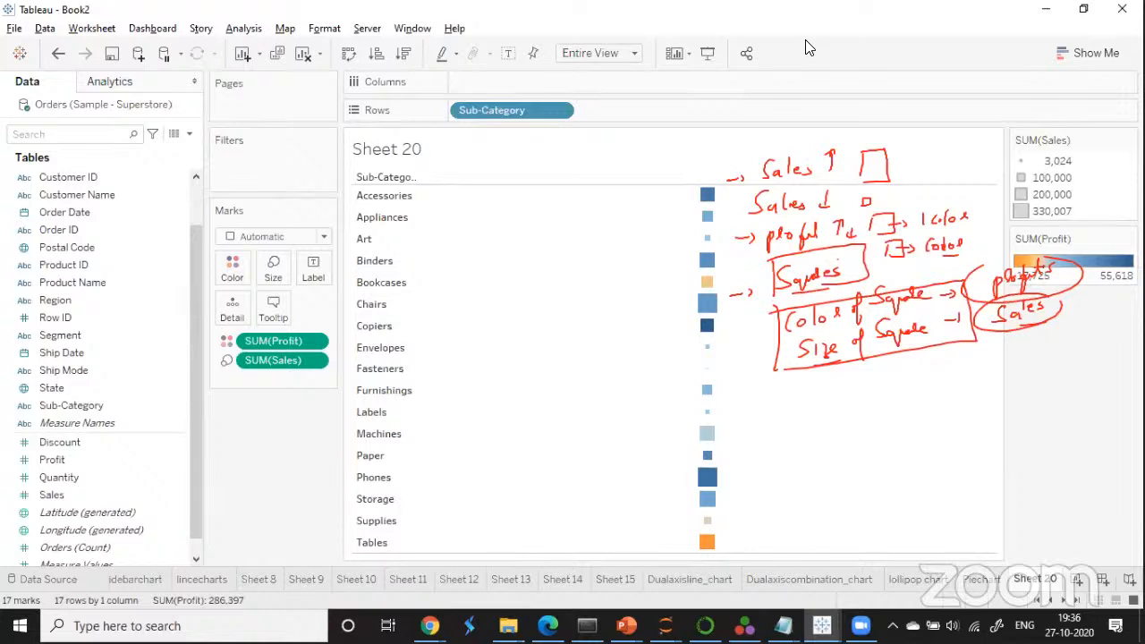
Clear the old notes, then mark the Profit legend with two arrows and handwrite bracketed notes reading brown color and dark blue color.
drag(995, 288, 977, 297)
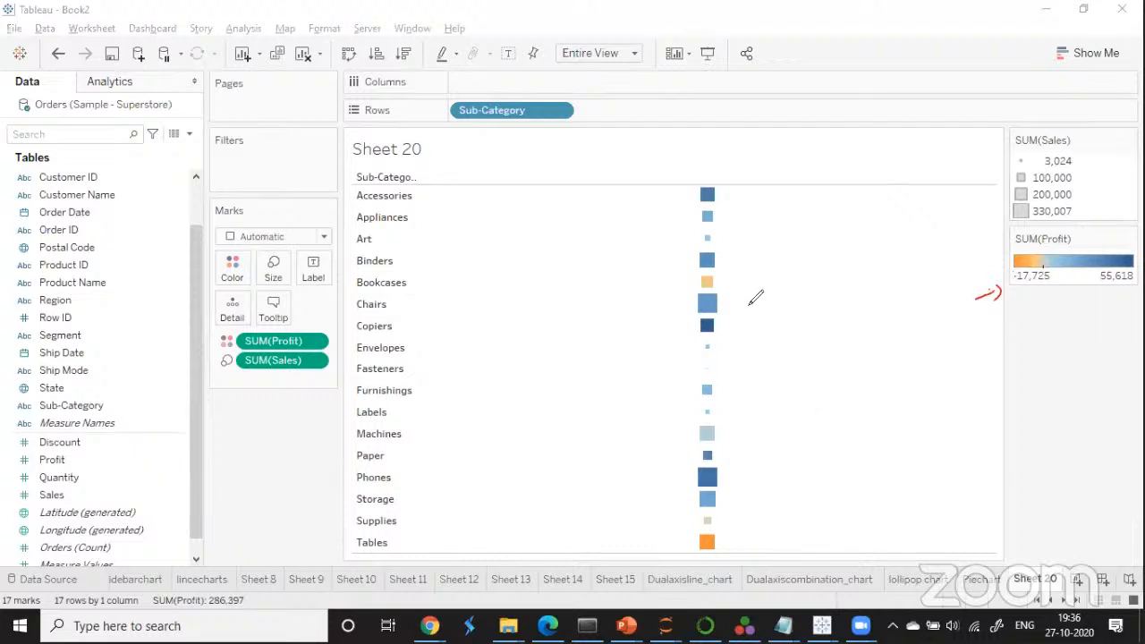
mouse_move(800, 320)
mouse_down()
mouse_move(806, 336)
mouse_move(899, 298)
mouse_move(916, 313)
mouse_up()
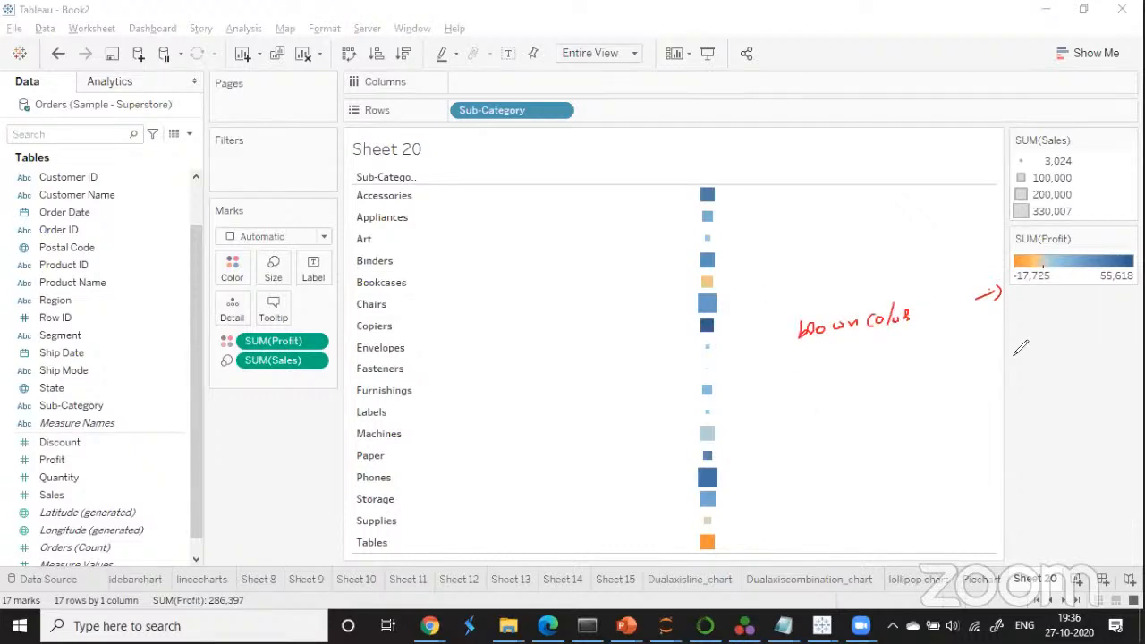
drag(1069, 302, 1100, 289)
mouse_move(850, 359)
mouse_down()
mouse_move(832, 367)
mouse_move(861, 334)
mouse_move(889, 353)
mouse_move(957, 331)
mouse_move(950, 340)
mouse_up()
mouse_move(801, 314)
mouse_down()
mouse_move(781, 374)
mouse_move(790, 379)
mouse_up()
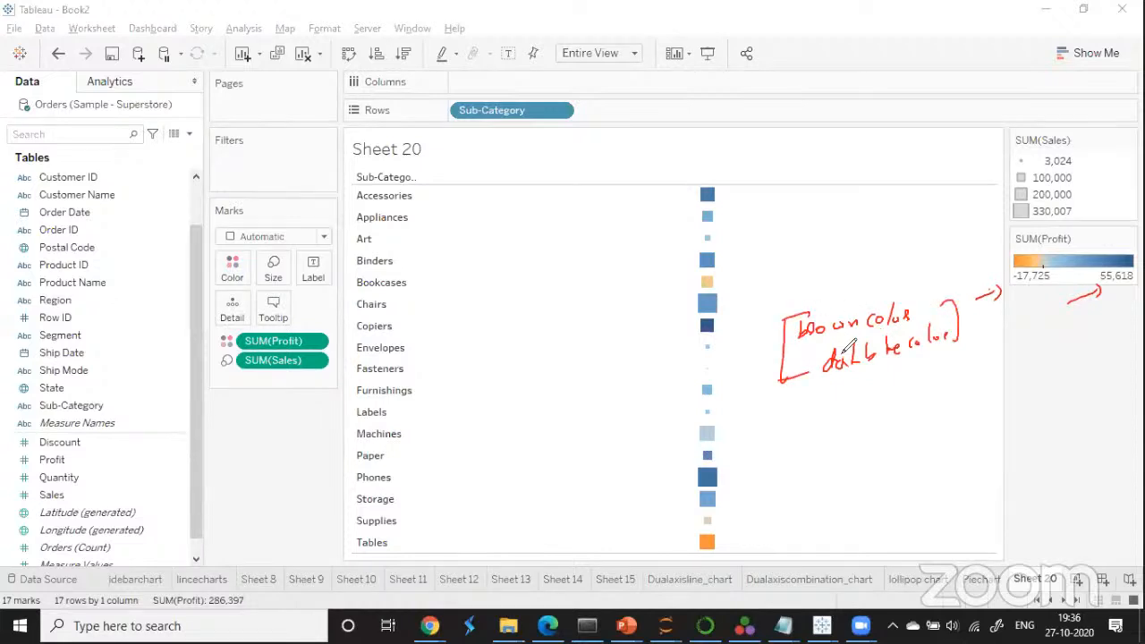
Link the Tables square to a circled Losses note and draw arrows at the Bookcases, Phones and Copiers squares.
mouse_move(723, 544)
mouse_down()
mouse_move(858, 494)
mouse_move(770, 504)
mouse_up()
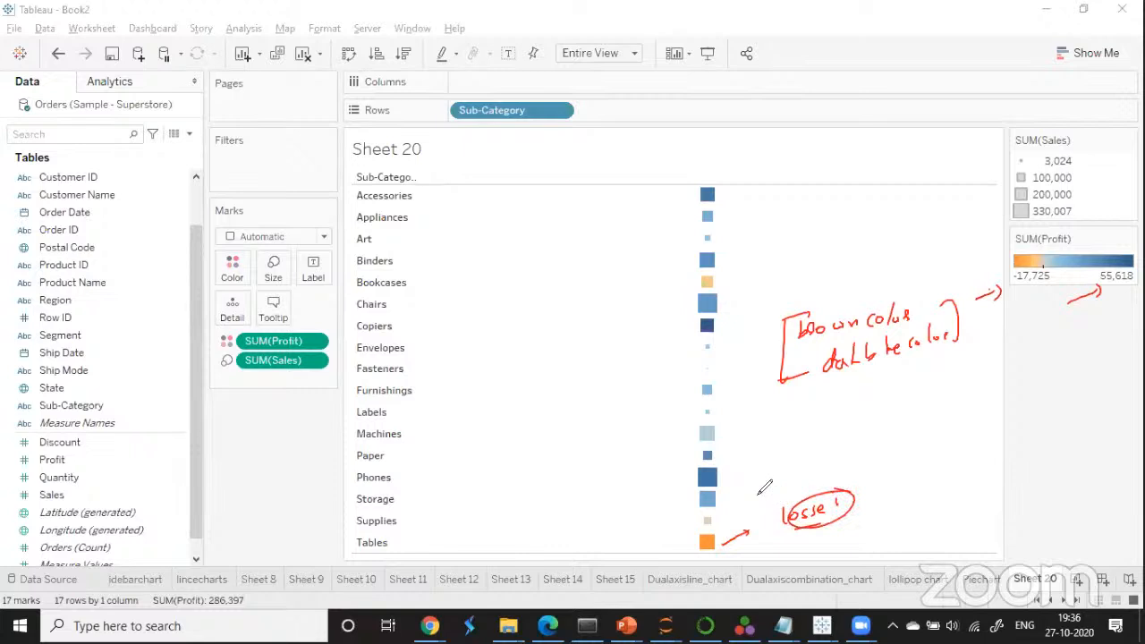
mouse_move(721, 285)
mouse_down()
mouse_move(741, 272)
mouse_move(733, 287)
mouse_up()
drag(650, 480, 676, 481)
drag(434, 319, 633, 320)
drag(647, 317, 651, 327)
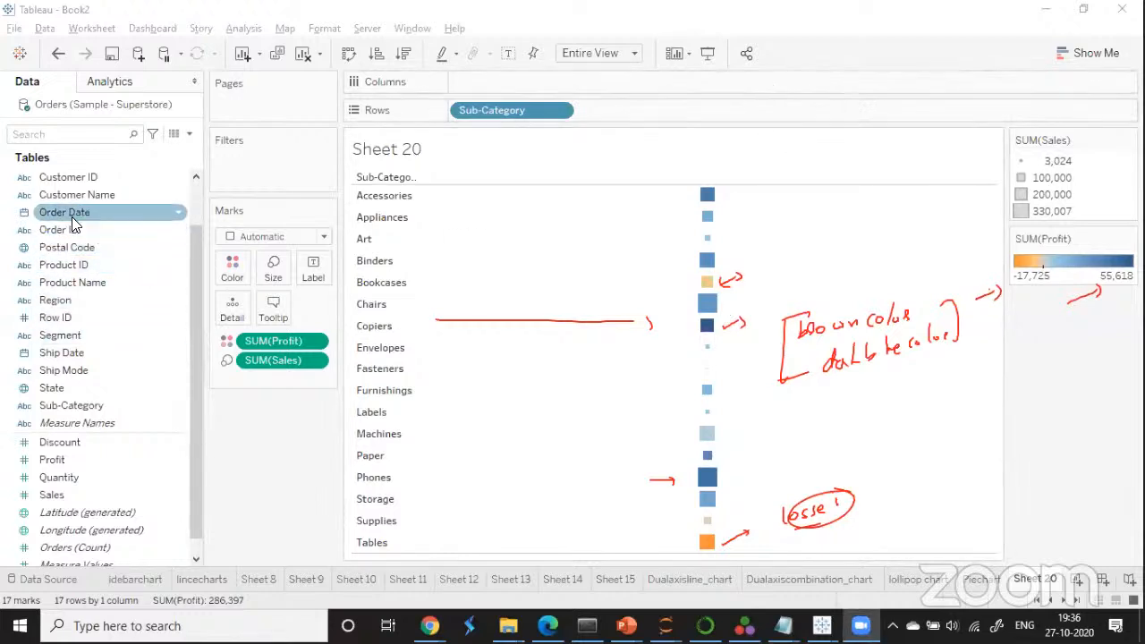
Split the heat map by year of Order Date in Columns and clear the handwritten annotations.
drag(68, 213, 501, 85)
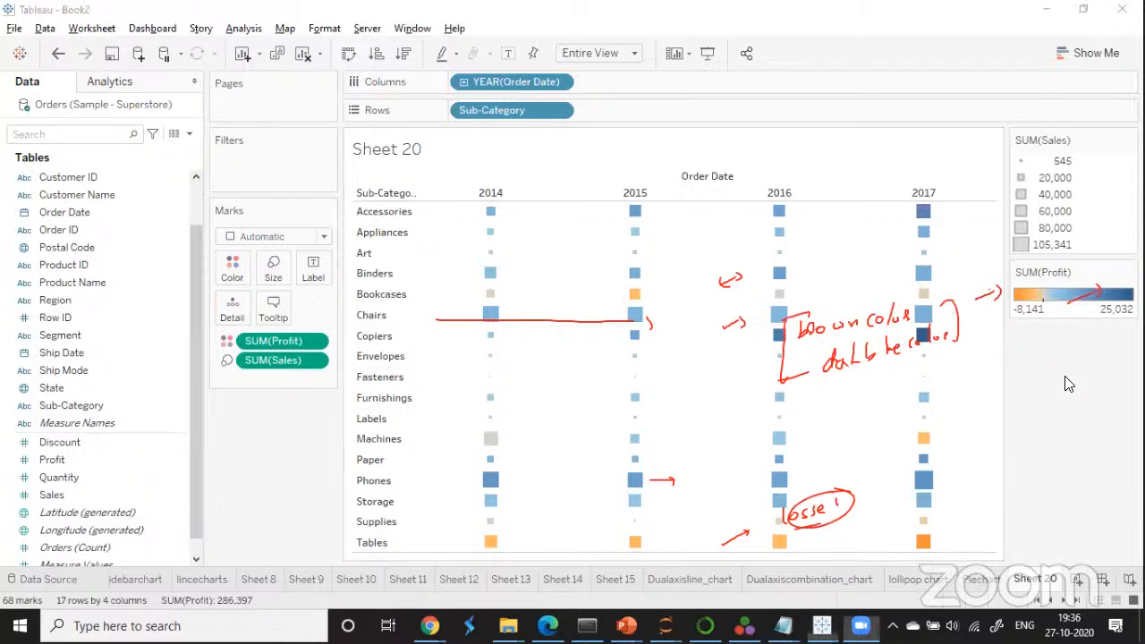
click(937, 135)
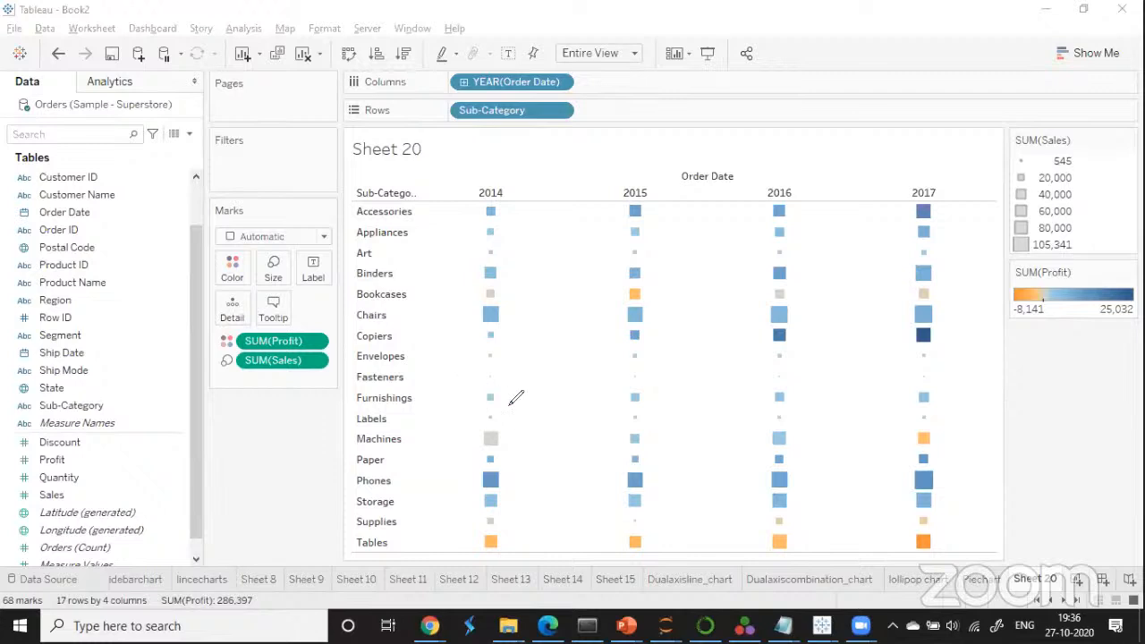
Tick the Tables square in each year and draw arrows between the Copiers squares from 2014 to 2017.
drag(504, 539, 526, 535)
drag(661, 542, 686, 533)
drag(795, 544, 824, 527)
drag(950, 545, 972, 530)
mouse_move(534, 341)
mouse_down()
mouse_move(578, 340)
mouse_move(570, 345)
mouse_up()
drag(677, 342, 730, 342)
drag(820, 343, 890, 342)
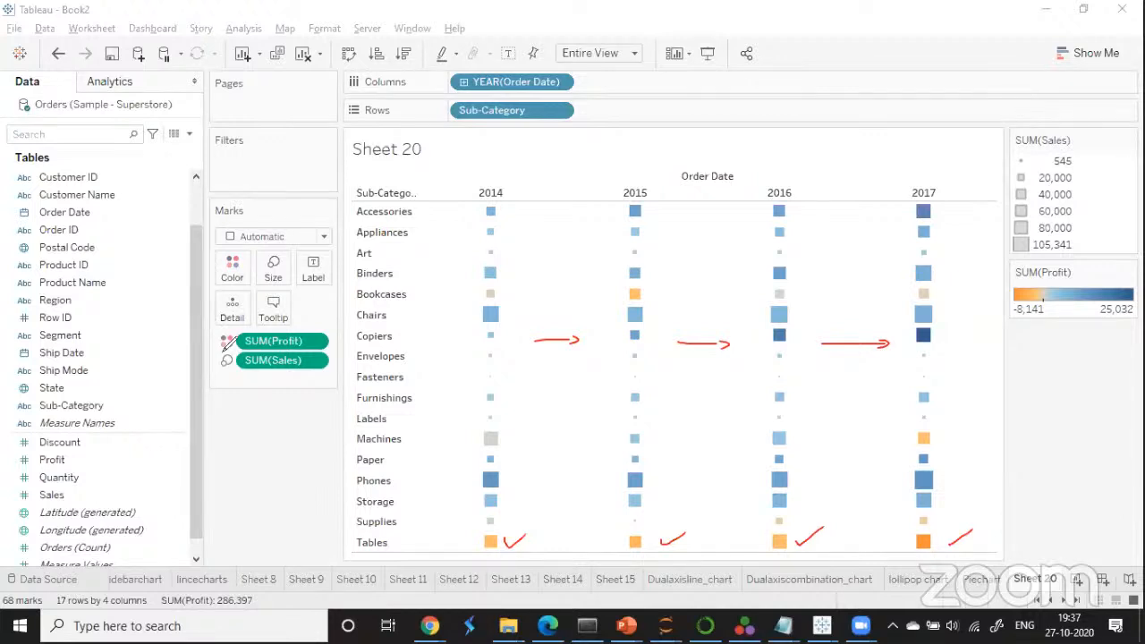
Handwrite Sales and a boxed Profit below the Marks card and circle the color and size symbols of its two measures.
drag(242, 379, 257, 369)
mouse_move(242, 407)
mouse_down()
mouse_move(265, 394)
mouse_move(274, 404)
mouse_move(235, 454)
mouse_move(291, 414)
mouse_move(260, 443)
mouse_move(218, 433)
mouse_move(238, 456)
mouse_up()
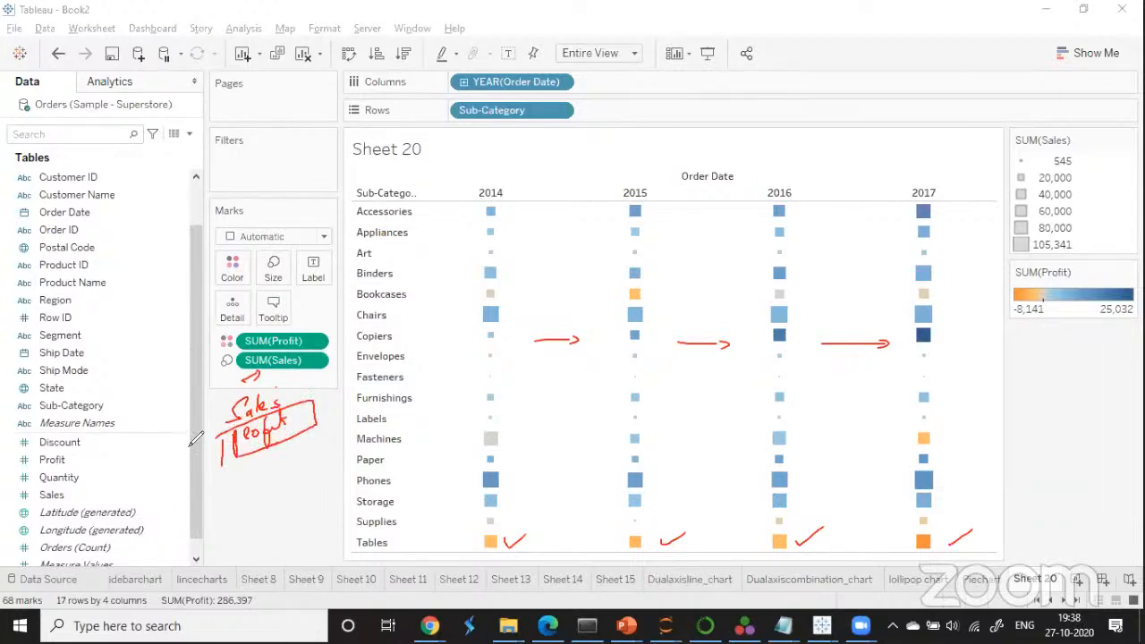
mouse_move(238, 331)
mouse_down()
mouse_move(217, 347)
mouse_move(236, 332)
mouse_up()
drag(231, 344, 235, 369)
Rename the worksheet as Heatmap and review the Show Me field requirements for heat maps.
right_click(1035, 579)
click(1031, 368)
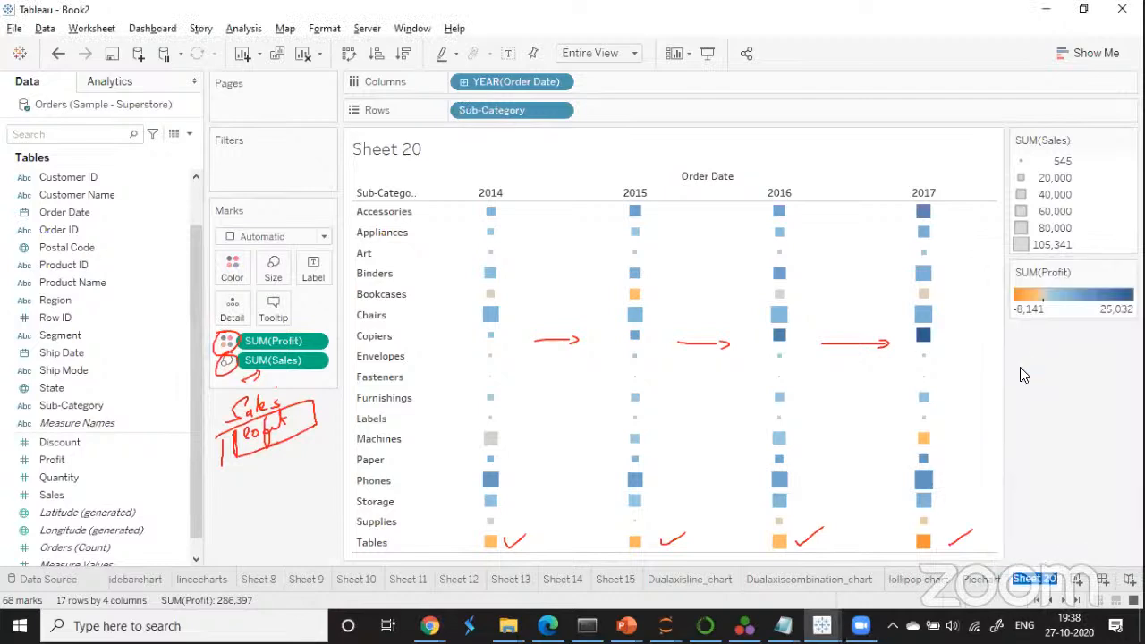
text(Hr)
key(BackSpace)
text(eatmap)
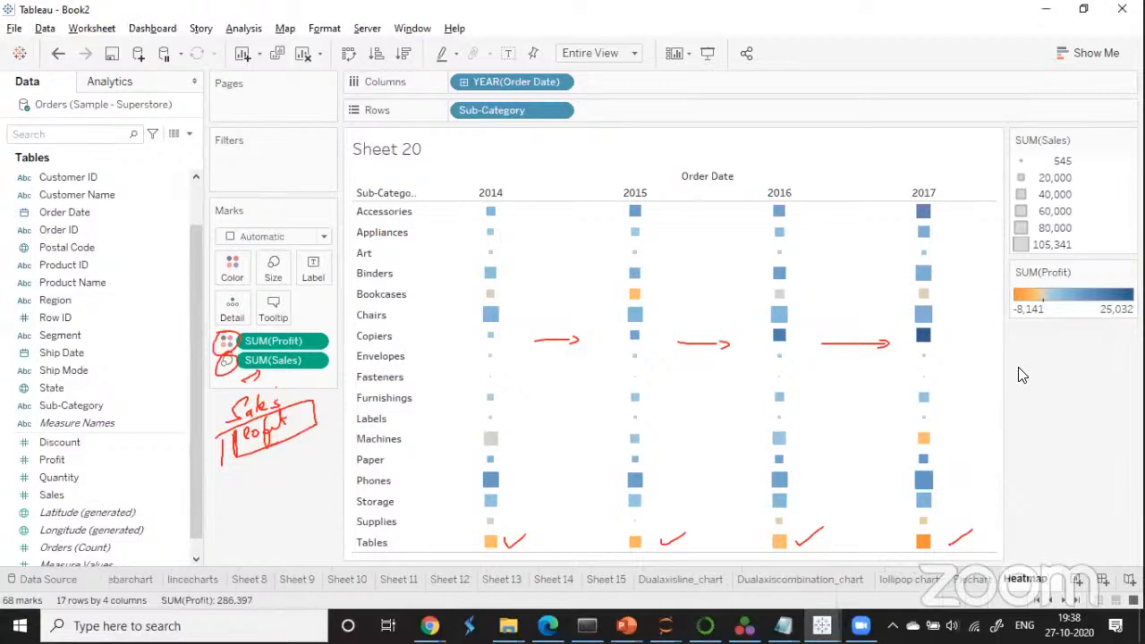
key(Return)
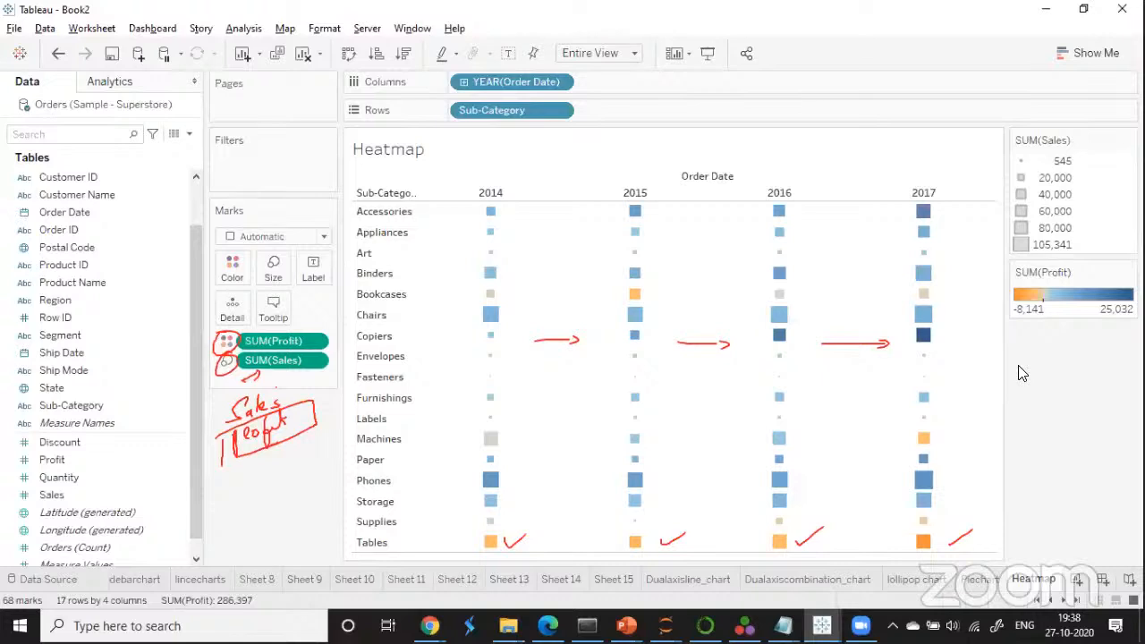
click(1099, 52)
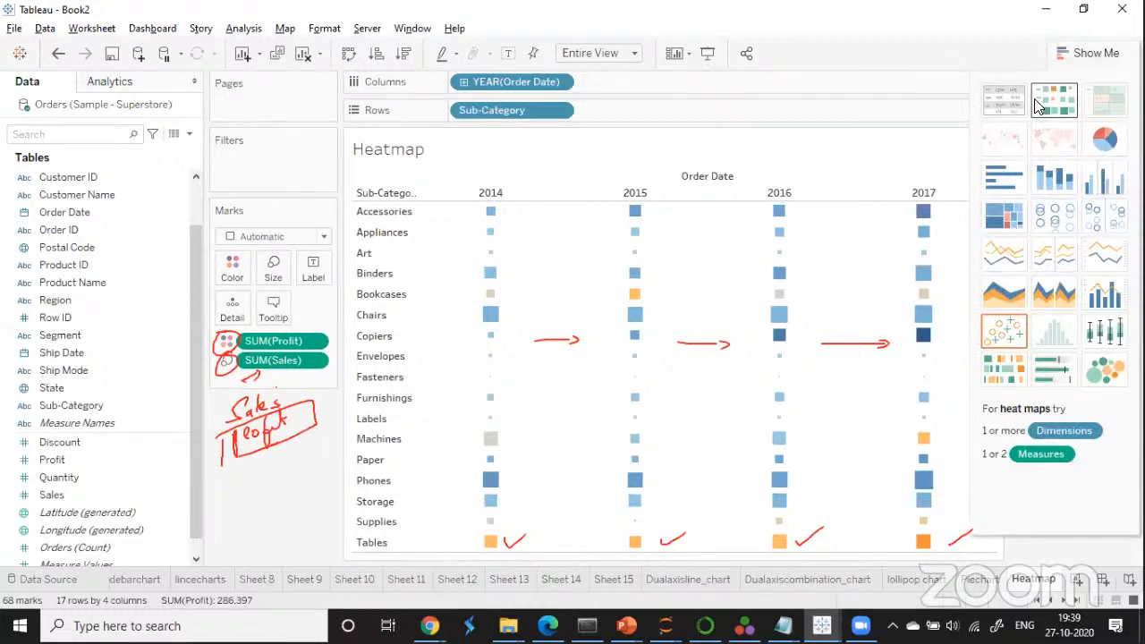
click(948, 116)
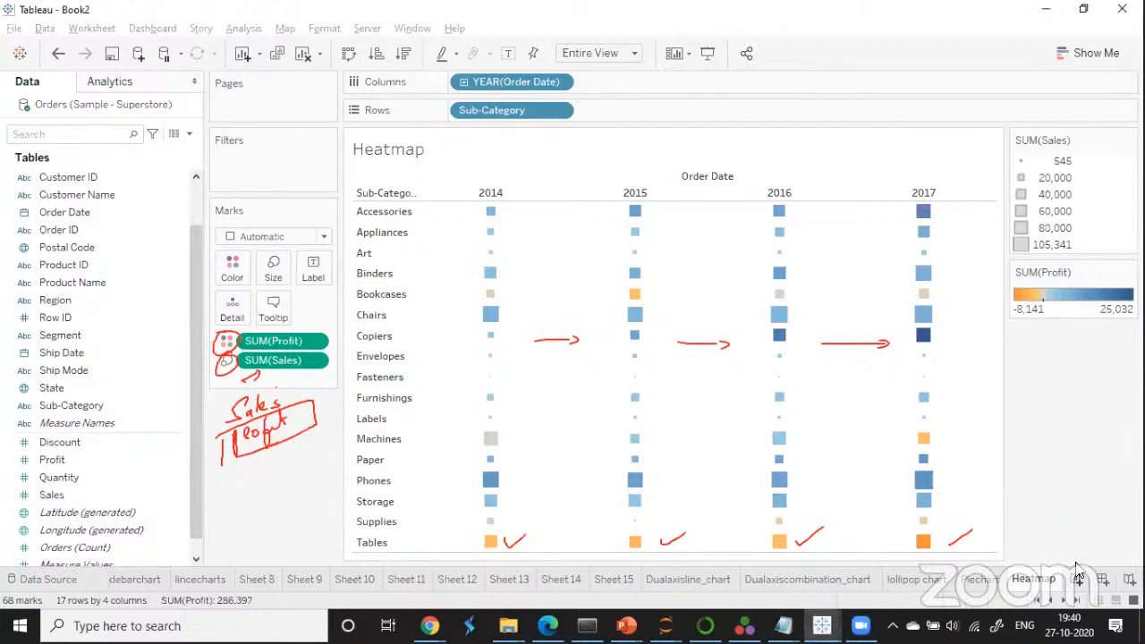
Create a new worksheet with a vertical bar chart of Profit by Sub-Category.
click(1078, 578)
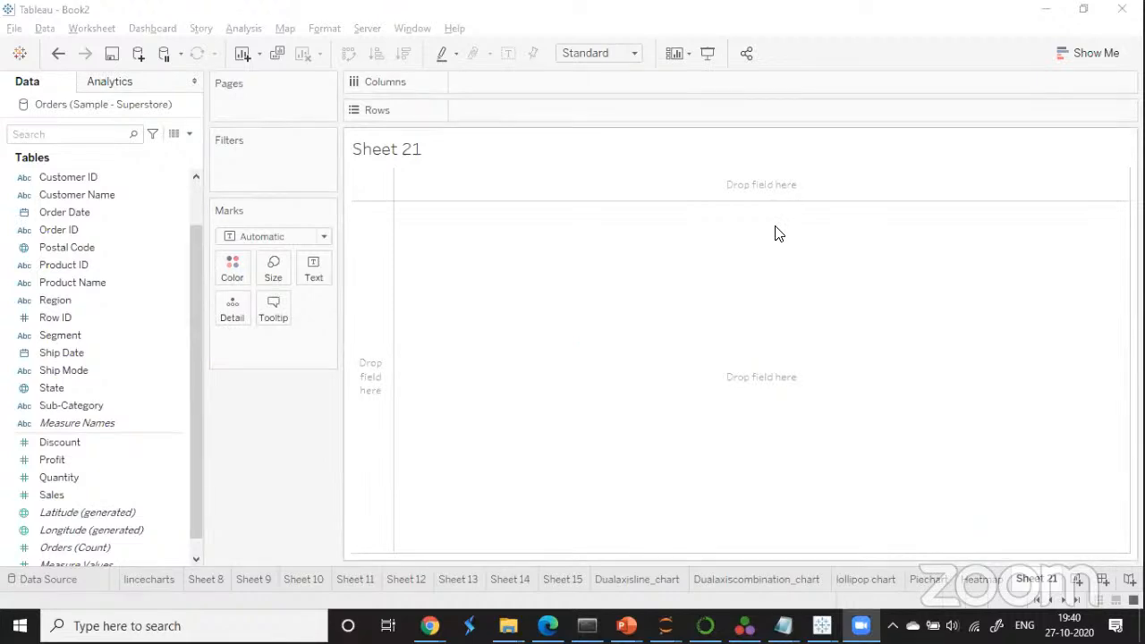
click(51, 478)
click(53, 463)
mouse_move(54, 465)
mouse_down()
mouse_move(179, 456)
mouse_move(453, 182)
mouse_move(474, 113)
mouse_up()
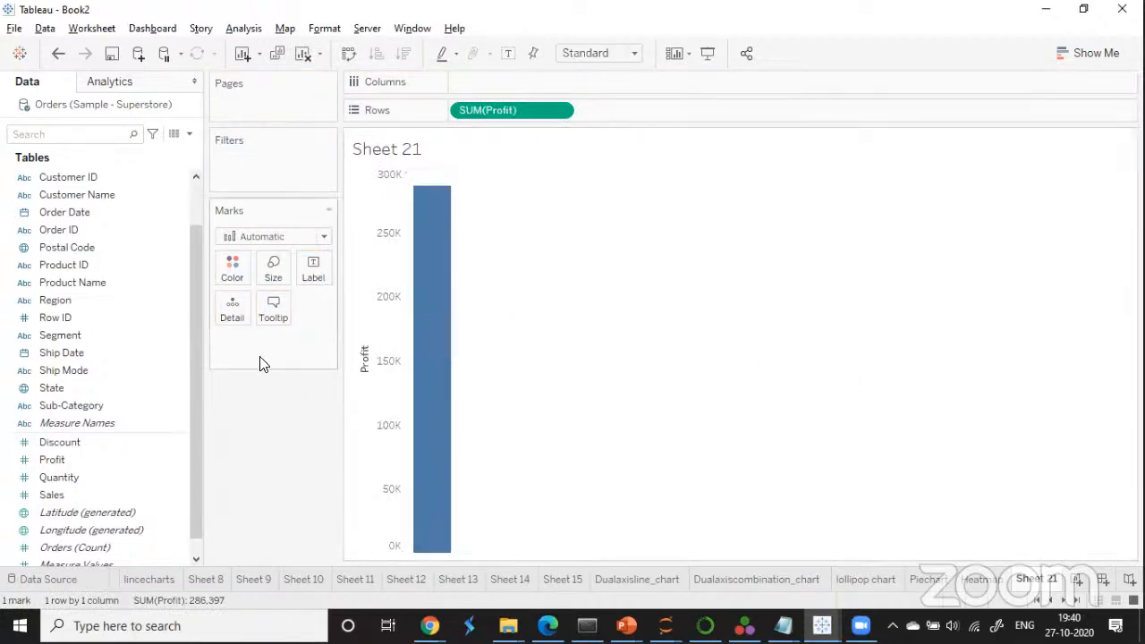
drag(77, 414, 497, 93)
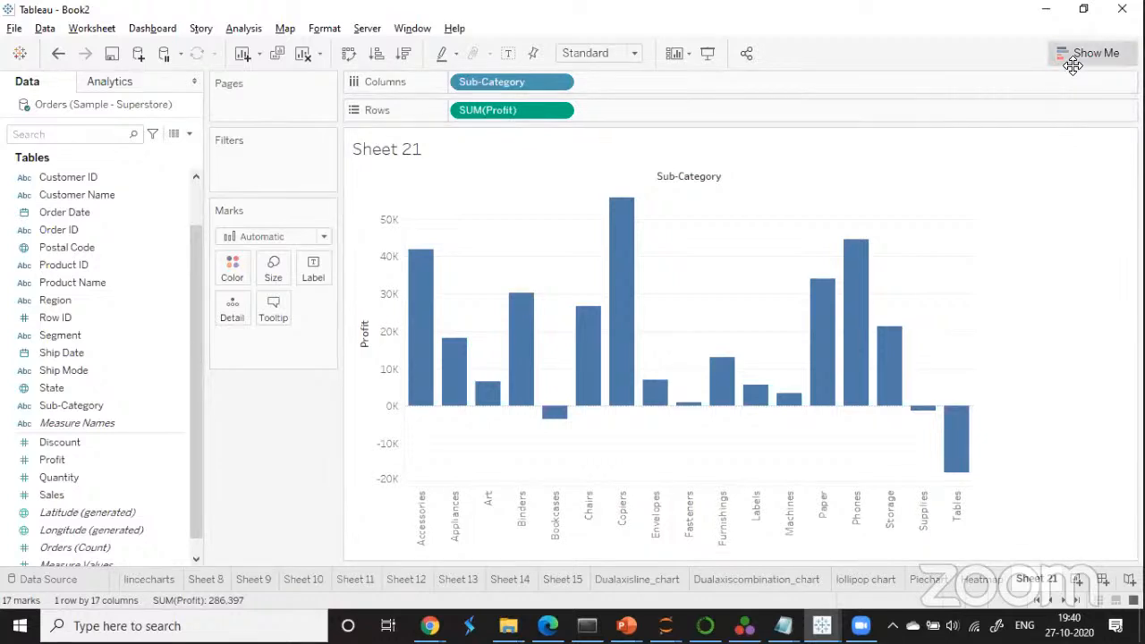
Convert the Profit by Sub-Category bar chart to a treemap using Show Me.
click(1075, 62)
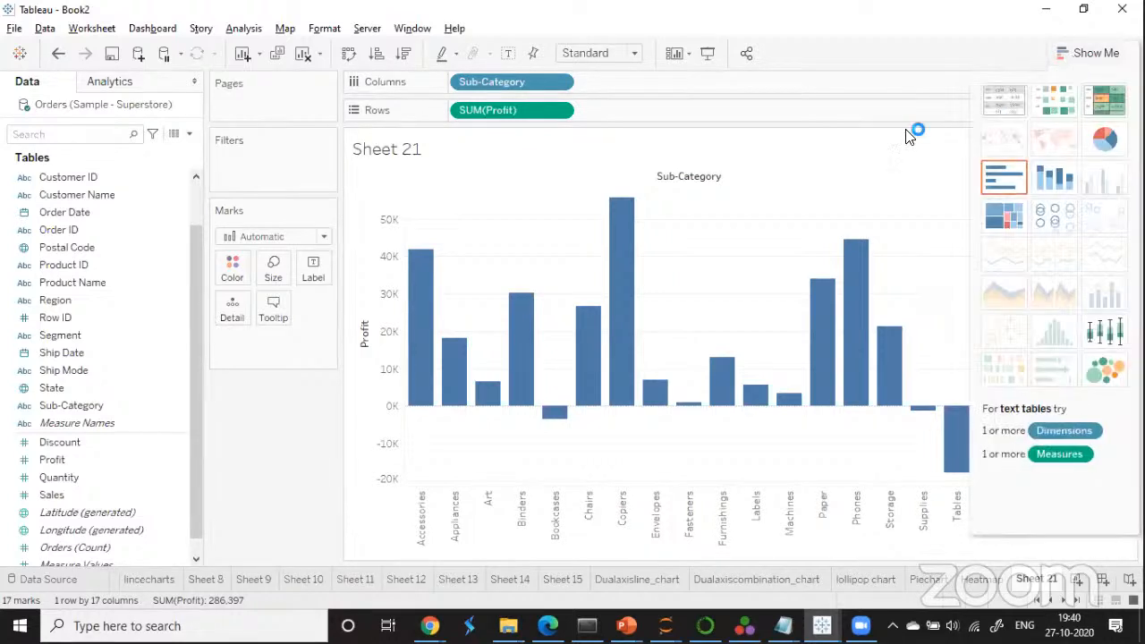
click(1002, 220)
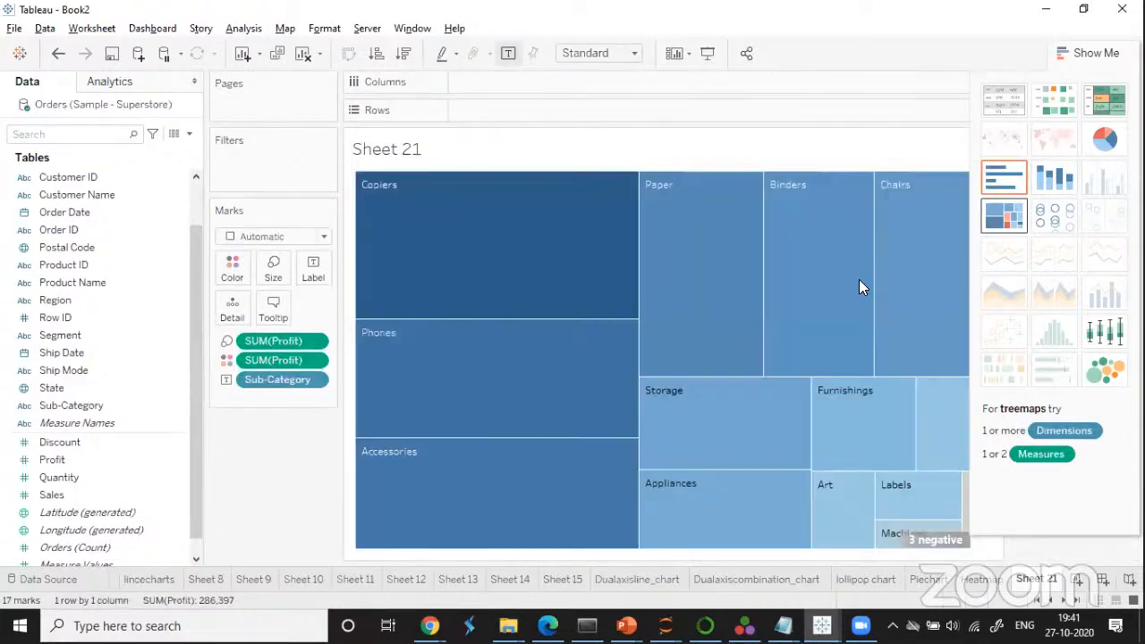
click(1091, 56)
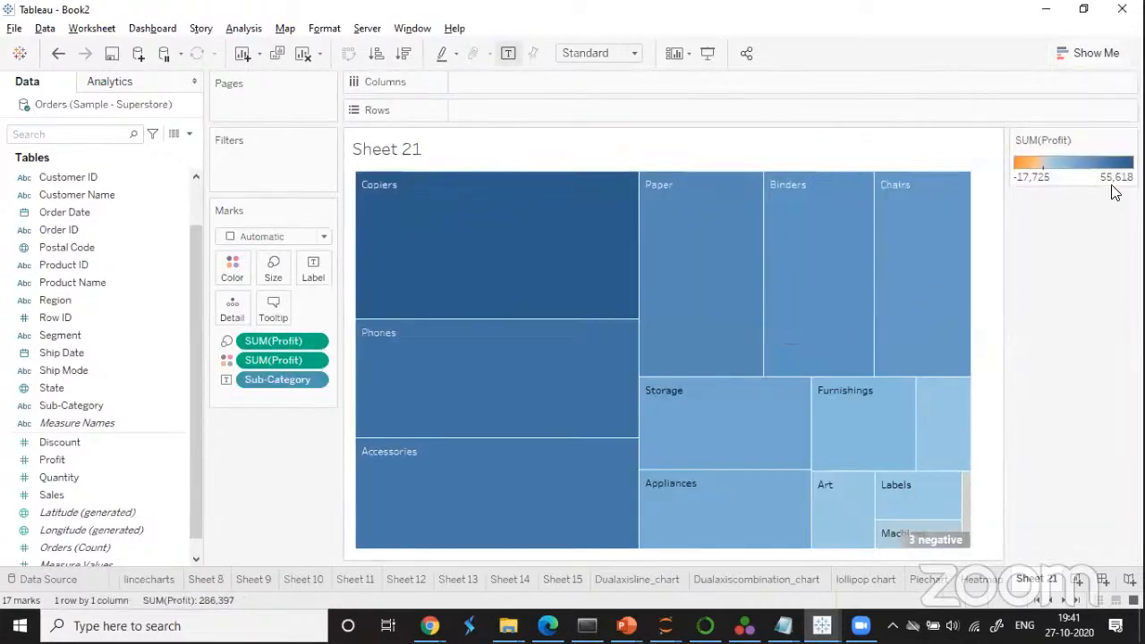
click(1093, 55)
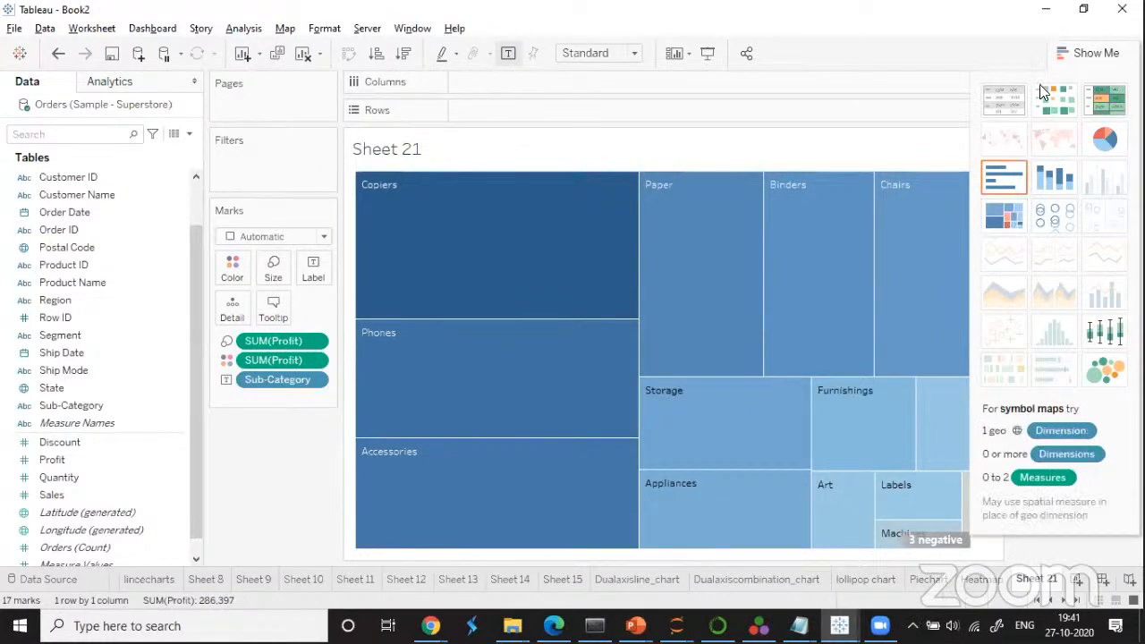
click(1074, 57)
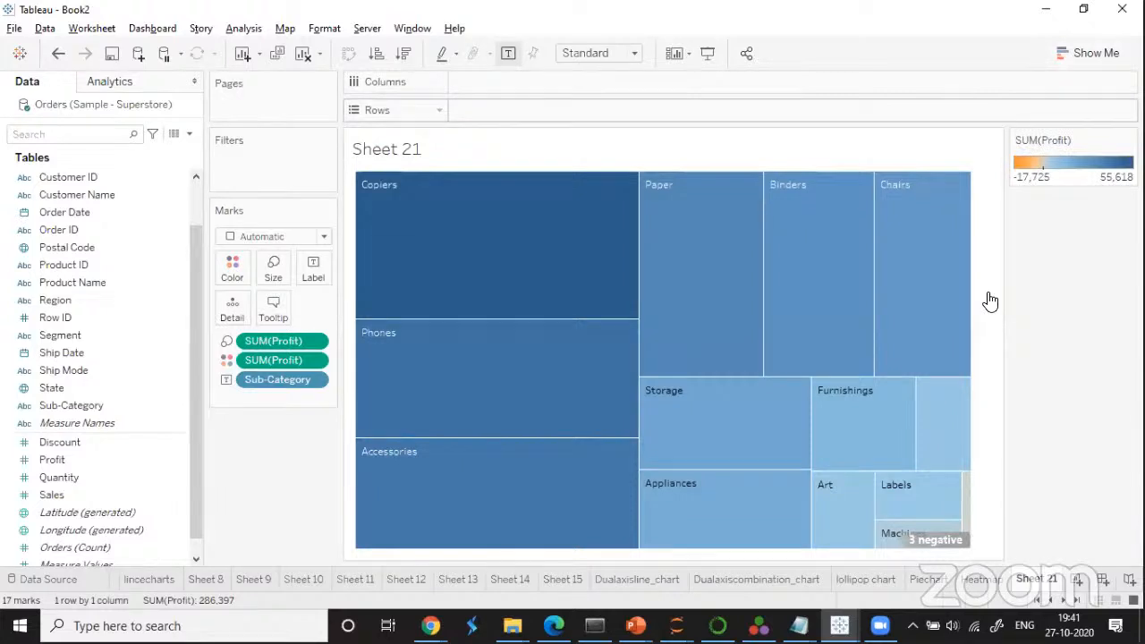
Mark the treemap's negative-value indicator with a red stroke and handwrite a boxed note reading 3 negative values.
drag(926, 535, 936, 499)
drag(820, 324, 984, 325)
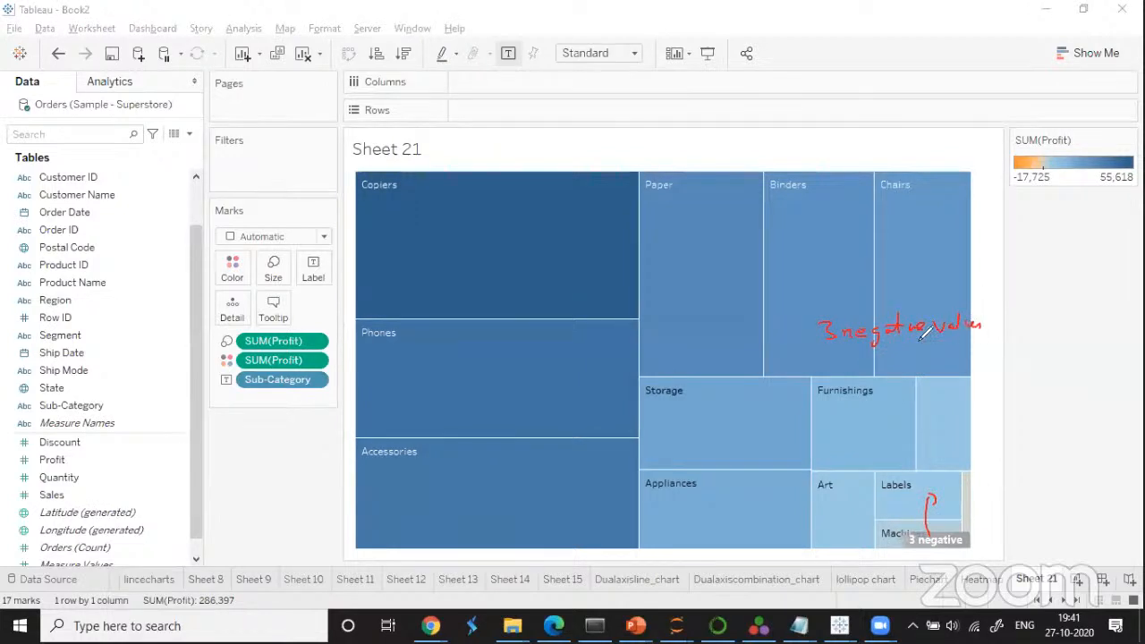
mouse_move(805, 304)
mouse_down()
mouse_move(1009, 294)
mouse_move(885, 341)
mouse_up()
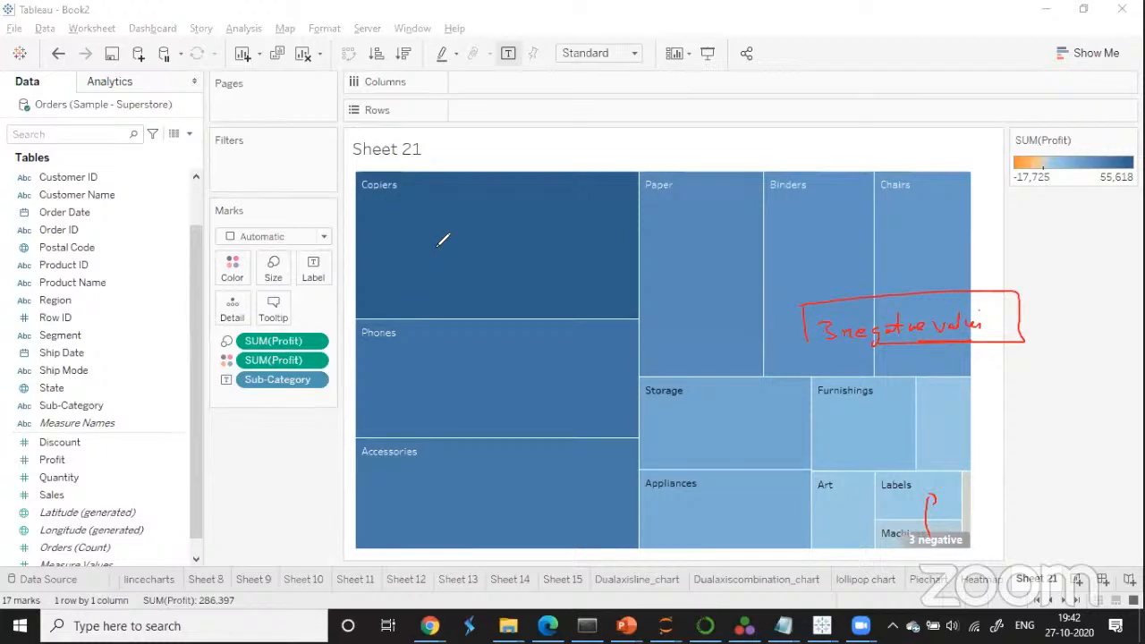
Add red check marks or dashes to the treemap's Copiers, Phones, Accessories, Storage, Paper, Binders, Furnishings and neighbouring unlabeled rectangles.
drag(467, 259, 498, 251)
drag(422, 354, 447, 351)
drag(409, 464, 442, 462)
drag(661, 425, 700, 414)
drag(692, 334, 737, 320)
drag(804, 310, 841, 289)
drag(828, 405, 857, 395)
drag(942, 410, 960, 406)
Handwrite a bracketed note reading Area of Rectangle negative, plus boxed notes reading No and negative value beside the treemap.
mouse_move(228, 432)
mouse_down()
mouse_move(244, 438)
mouse_move(340, 397)
mouse_move(379, 396)
mouse_move(383, 409)
mouse_up()
mouse_move(253, 467)
mouse_down()
mouse_move(350, 442)
mouse_move(353, 458)
mouse_up()
drag(221, 414, 224, 463)
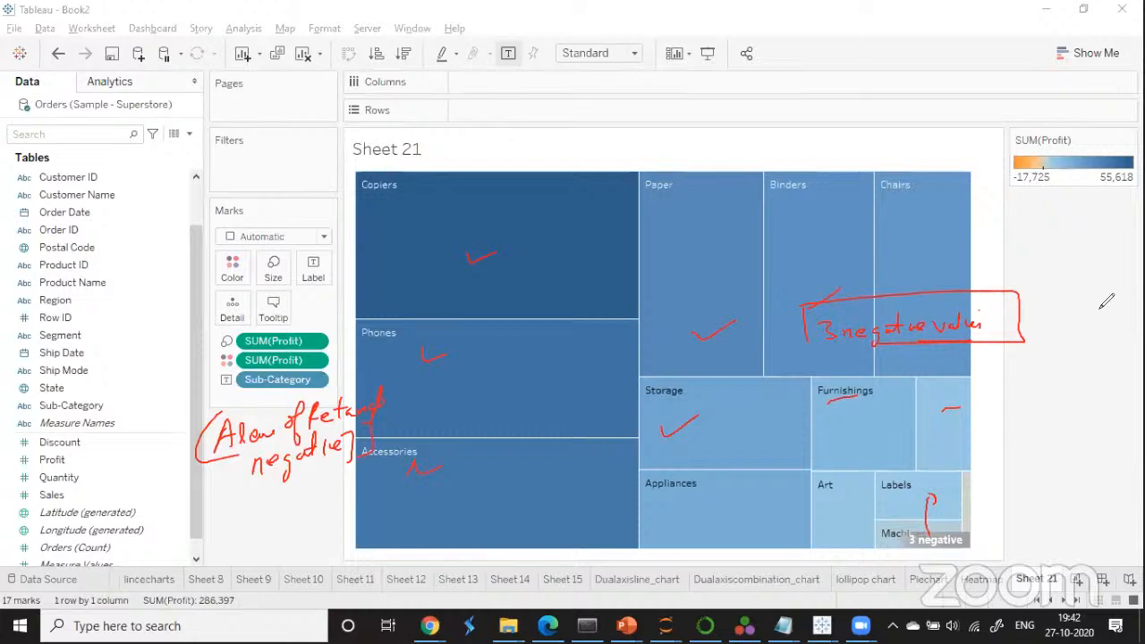
mouse_move(1054, 323)
mouse_down()
mouse_move(1082, 329)
mouse_move(1036, 333)
mouse_up()
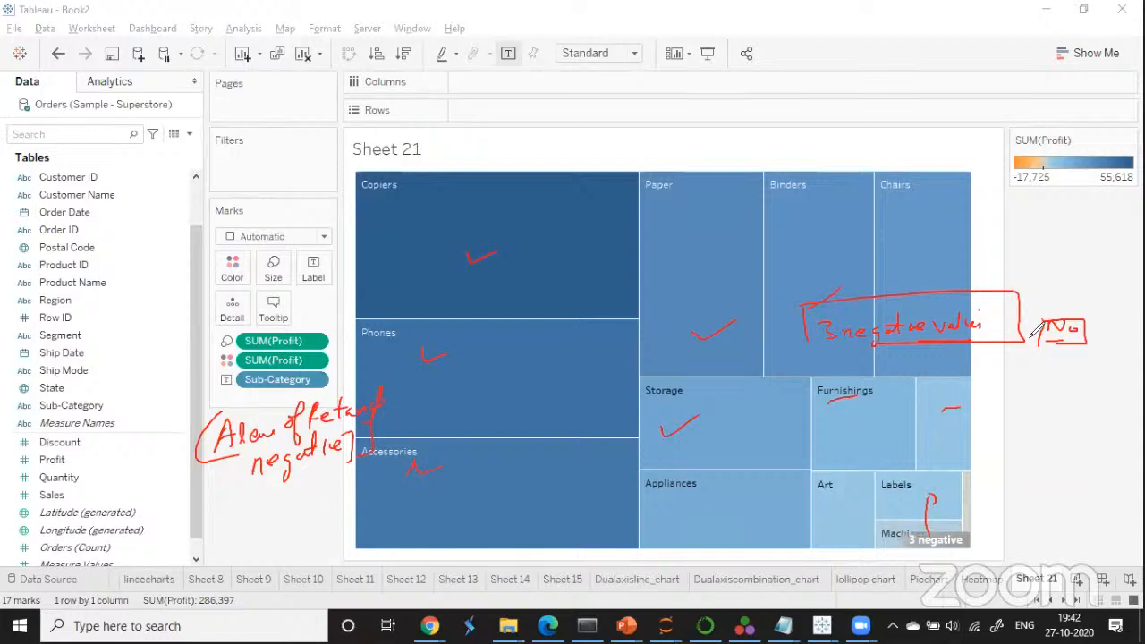
drag(954, 497, 959, 526)
mouse_move(1000, 469)
mouse_down()
mouse_move(1048, 473)
mouse_move(1087, 458)
mouse_move(1097, 471)
mouse_move(1118, 458)
mouse_move(1081, 471)
mouse_up()
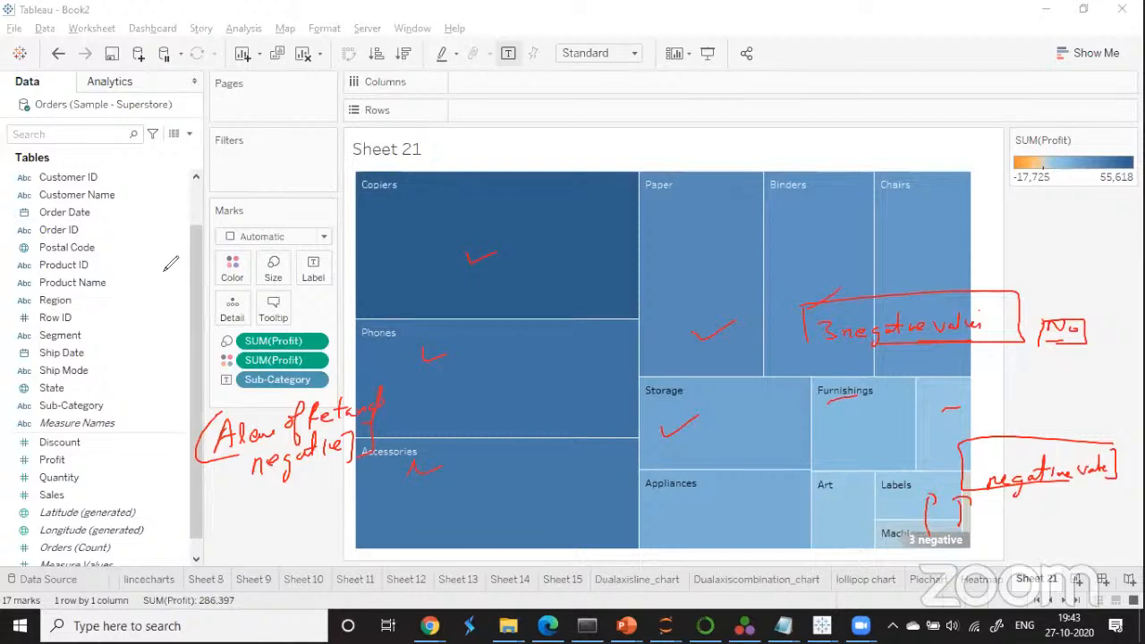
Circle the size symbol of the Profit measure and handwrite boxed notes reading Profit, Sales and Sale > 0.
drag(229, 342, 340, 340)
mouse_move(375, 300)
mouse_down()
mouse_move(402, 291)
mouse_move(347, 296)
mouse_move(366, 306)
mouse_up()
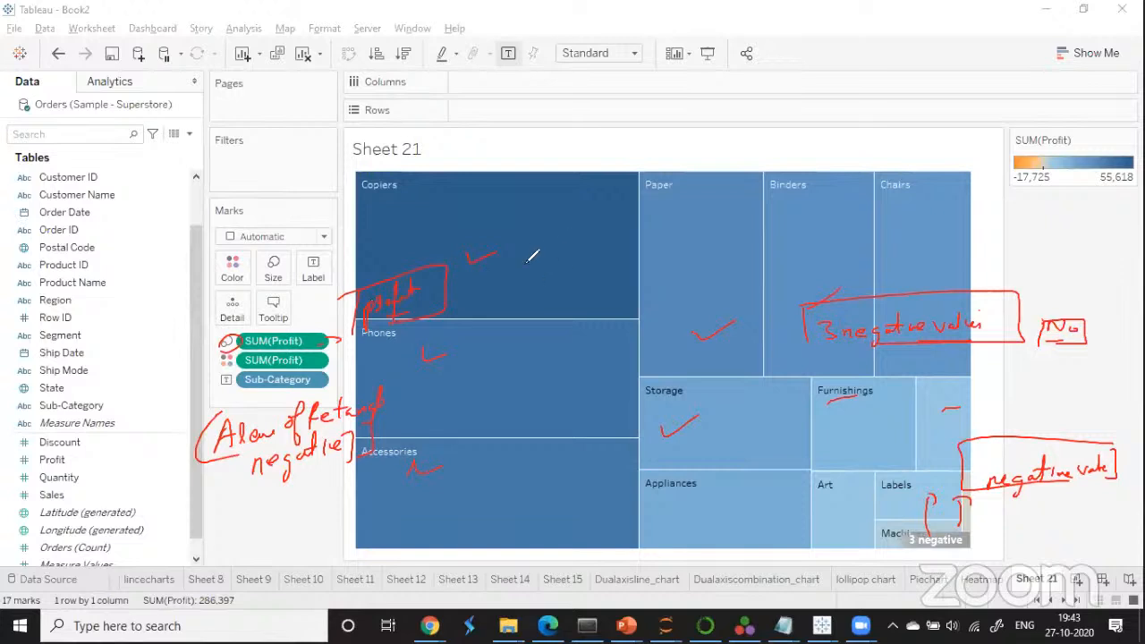
mouse_move(553, 256)
mouse_down()
mouse_move(586, 253)
mouse_move(503, 250)
mouse_move(504, 285)
mouse_up()
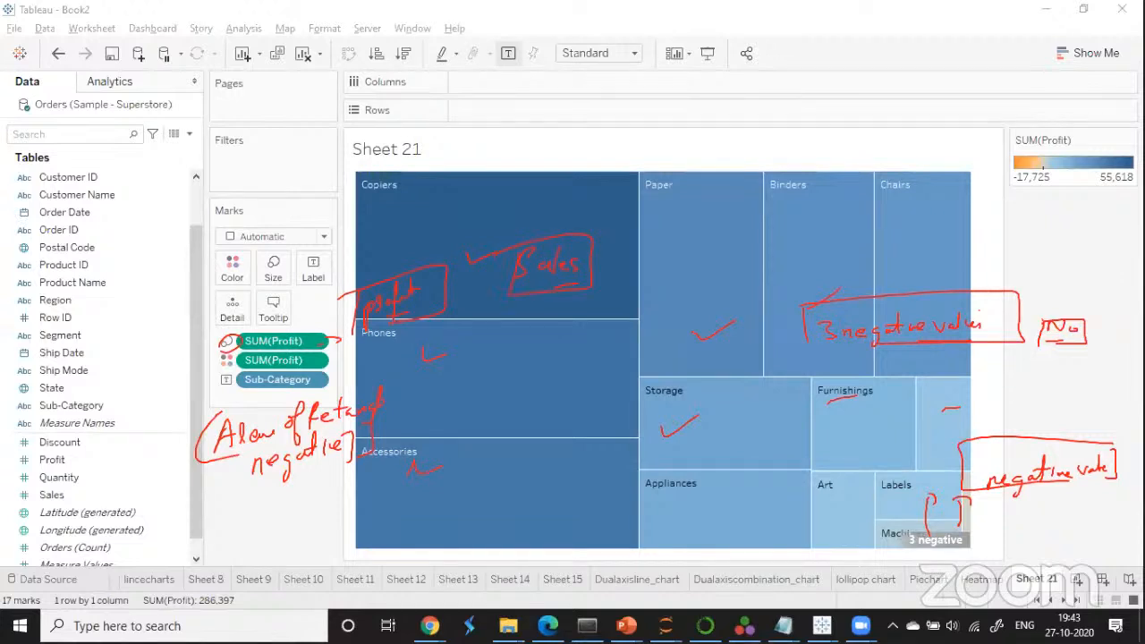
mouse_move(1038, 242)
mouse_down()
mouse_move(1015, 261)
mouse_move(1095, 252)
mouse_move(1010, 224)
mouse_move(1118, 222)
mouse_move(1000, 267)
mouse_up()
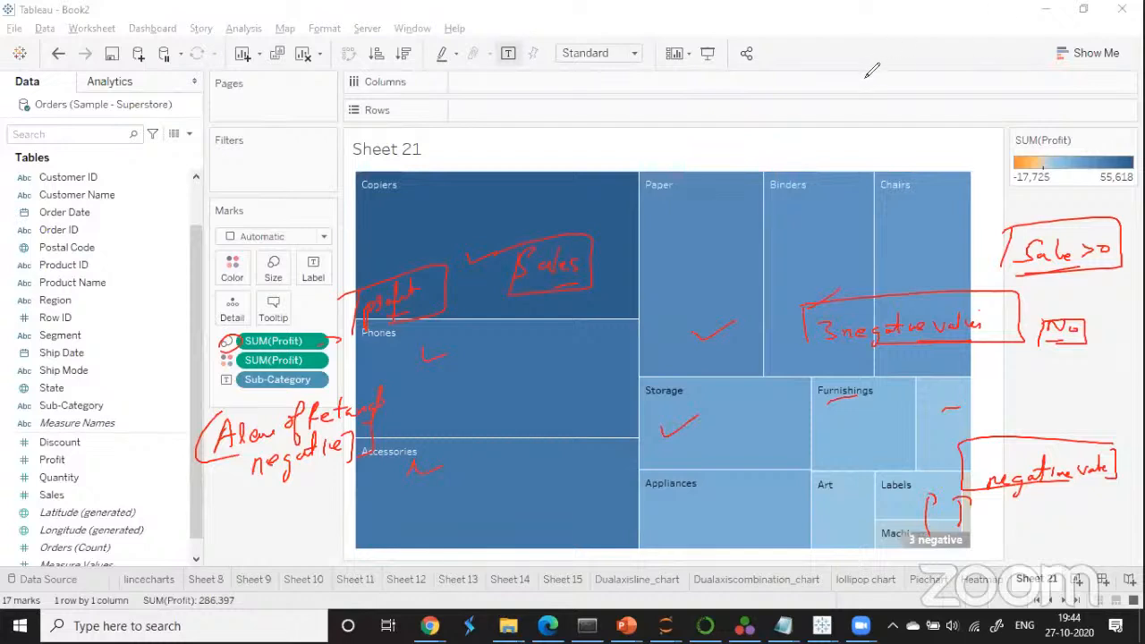
Replace Profit with Sales as the measure sizing the treemap's rectangles.
click(67, 460)
click(61, 497)
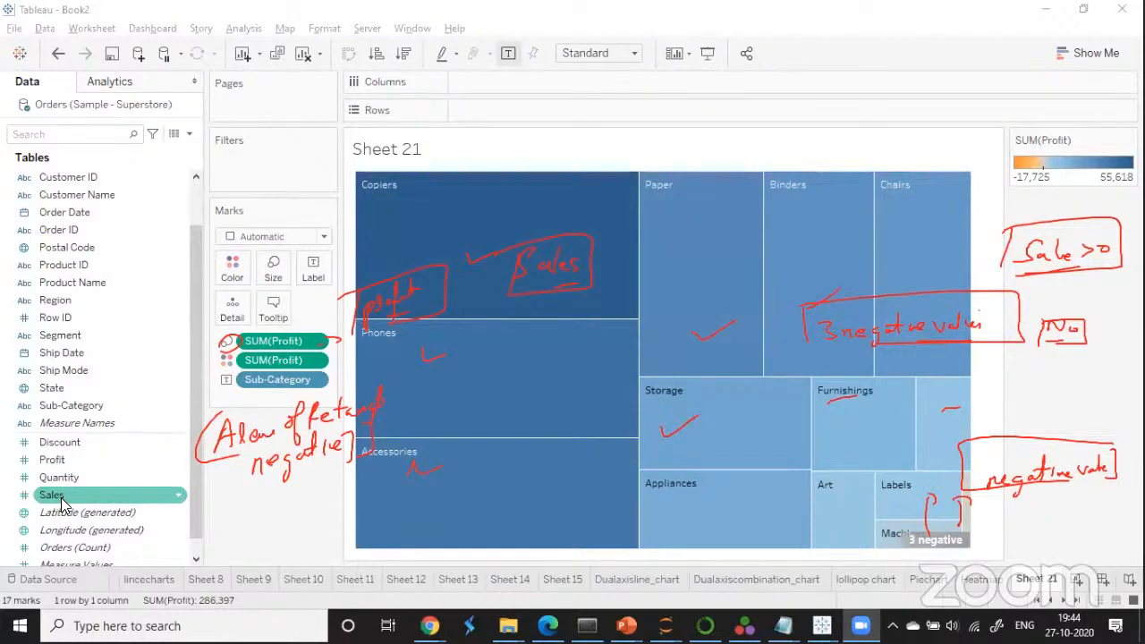
click(63, 501)
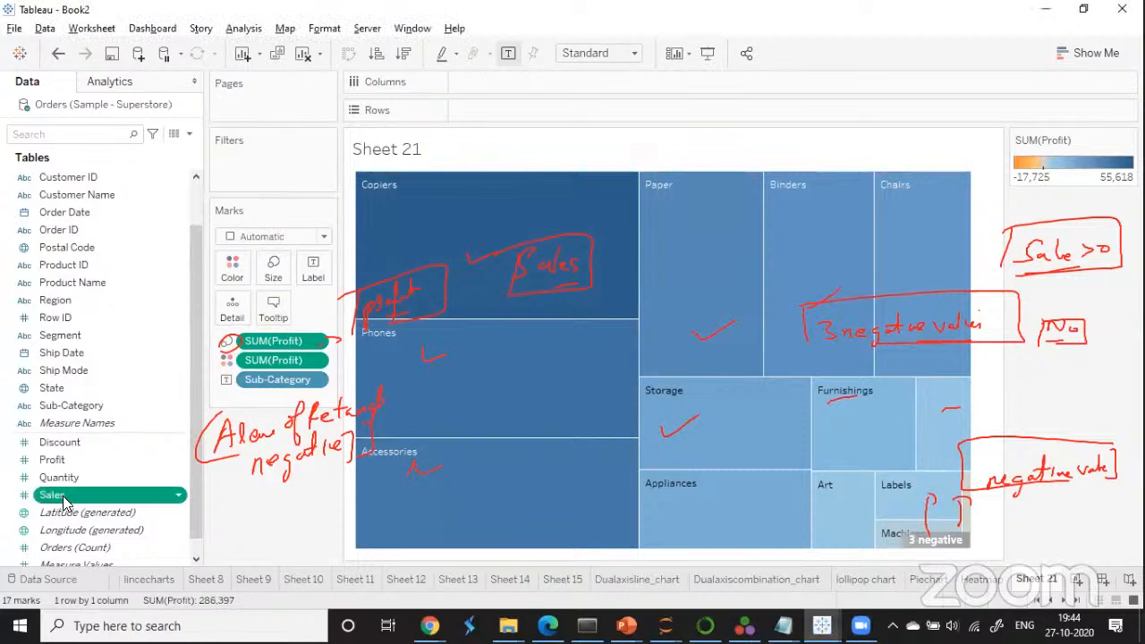
click(241, 531)
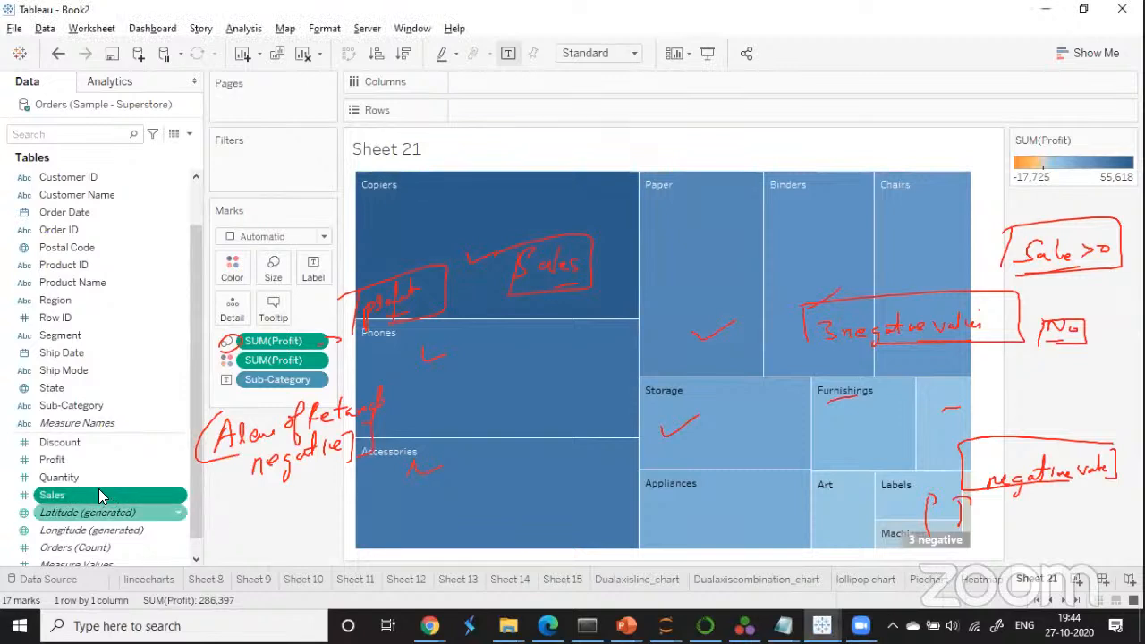
drag(78, 497, 273, 271)
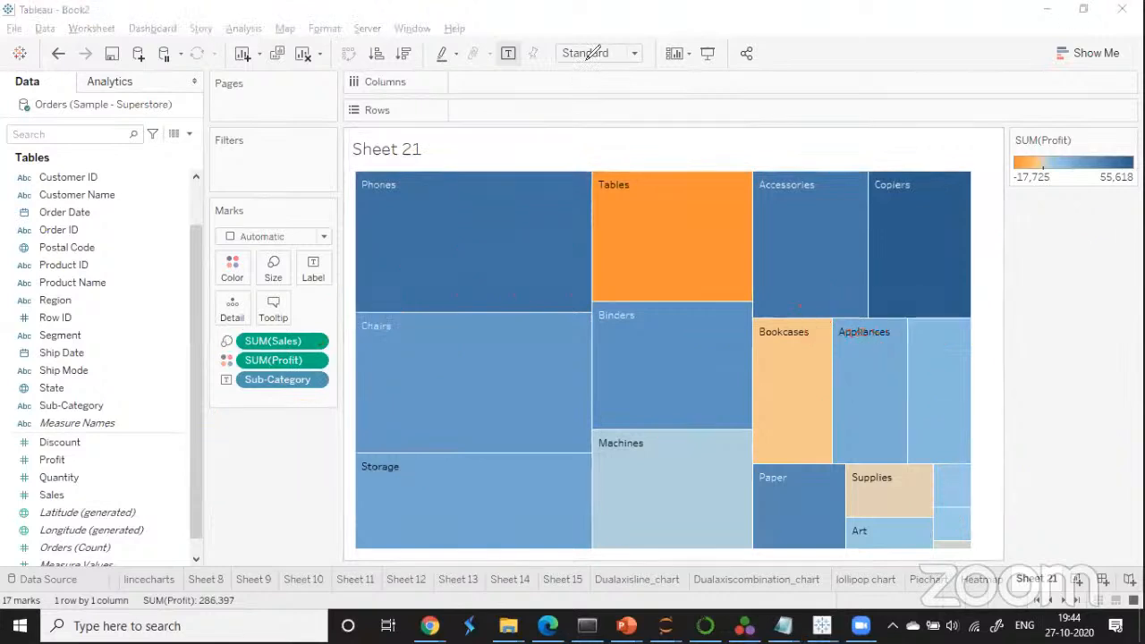
Add red check marks to the Tables, Bookcases and Supplies rectangles and handwrite a bracketed note reading Sub Categories beside the treemap.
drag(781, 367, 812, 361)
drag(850, 488, 886, 469)
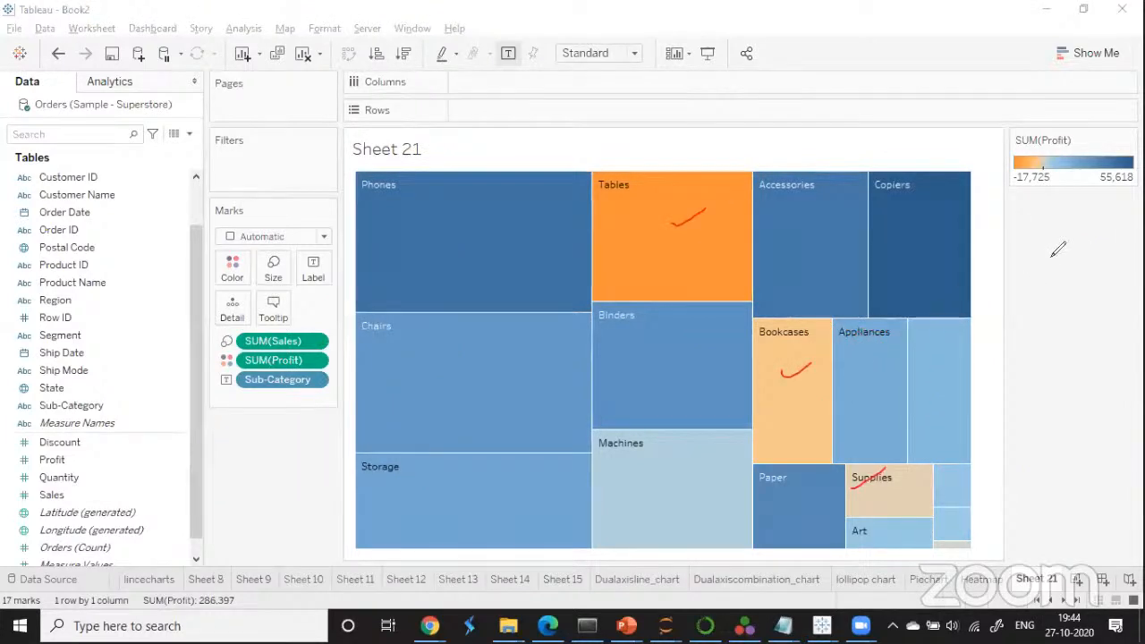
drag(1058, 239, 1038, 259)
mouse_move(1061, 260)
mouse_down()
mouse_move(1047, 286)
mouse_move(1086, 268)
mouse_move(1134, 271)
mouse_move(1110, 292)
mouse_move(1020, 226)
mouse_move(1129, 269)
mouse_move(1139, 299)
mouse_up()
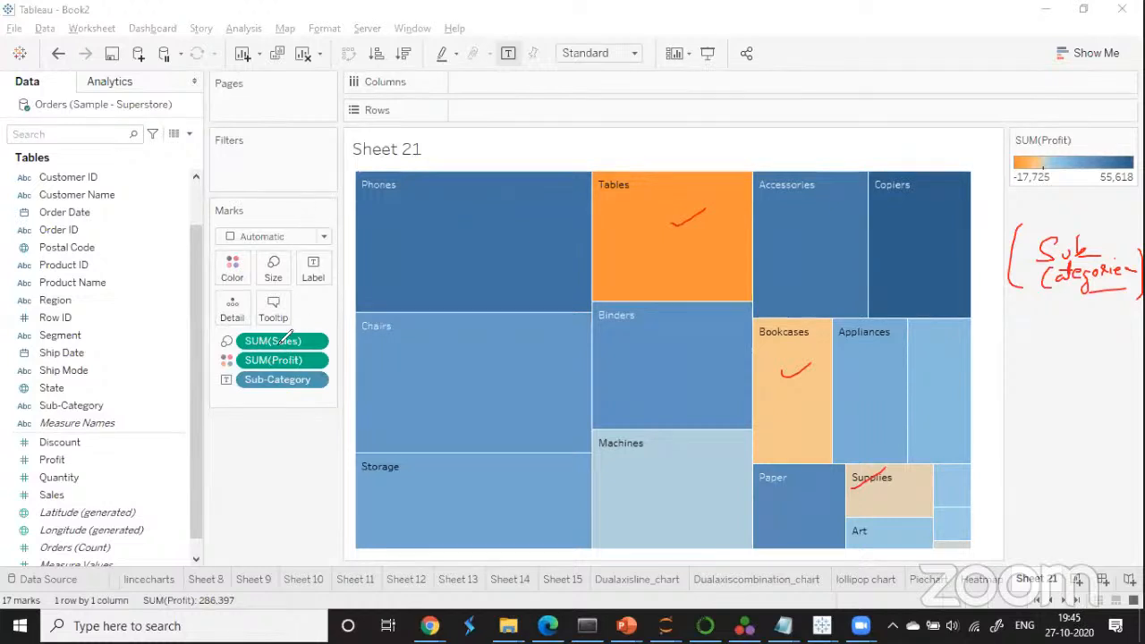
Handwrite a boxed red list of Country, State and City levels, linked by downward arrows, below the Sub-Category field.
mouse_move(219, 412)
mouse_down()
mouse_move(275, 420)
mouse_move(249, 446)
mouse_up()
mouse_move(292, 402)
mouse_down()
mouse_move(289, 413)
mouse_move(322, 400)
mouse_up()
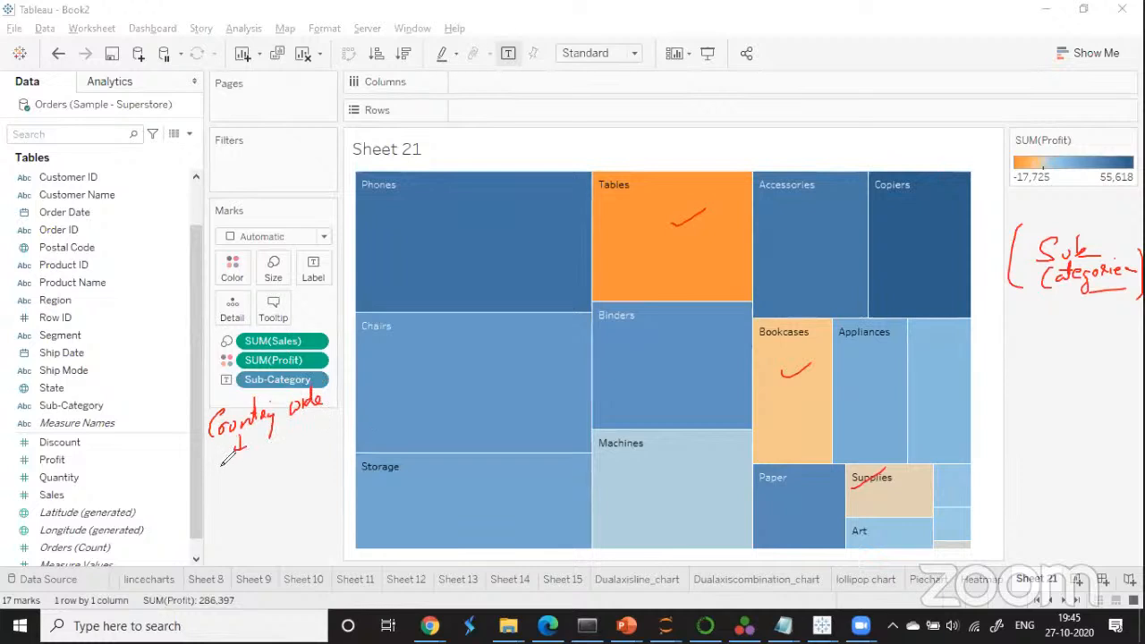
mouse_move(231, 458)
mouse_down()
mouse_move(215, 483)
mouse_move(320, 427)
mouse_up()
mouse_move(247, 476)
mouse_down()
mouse_move(247, 490)
mouse_move(277, 488)
mouse_move(315, 455)
mouse_up()
drag(208, 429, 207, 523)
mouse_move(184, 433)
mouse_down()
mouse_move(327, 379)
mouse_move(340, 467)
mouse_up()
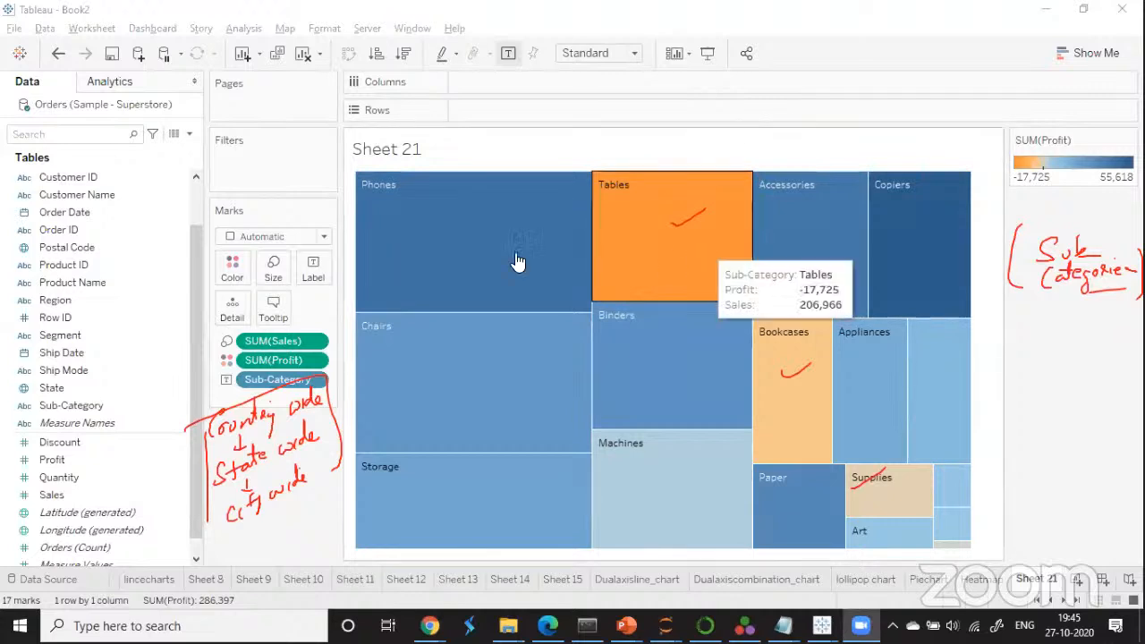
Add Country and State to the treemap's labels below Sub-Category.
scroll(197, 275, up, 1)
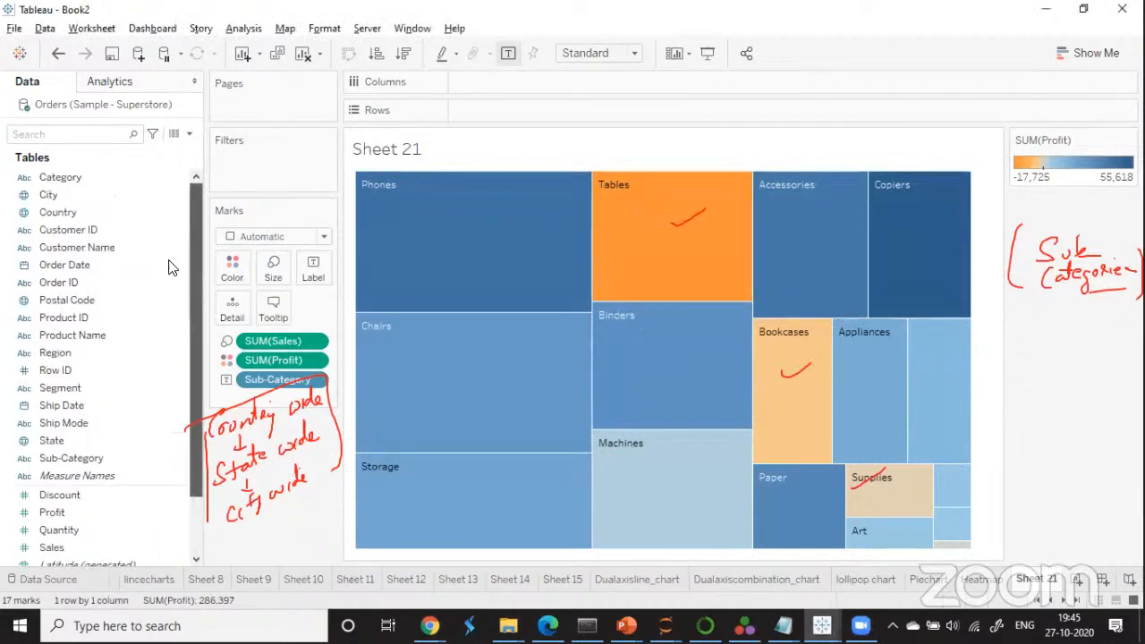
click(52, 213)
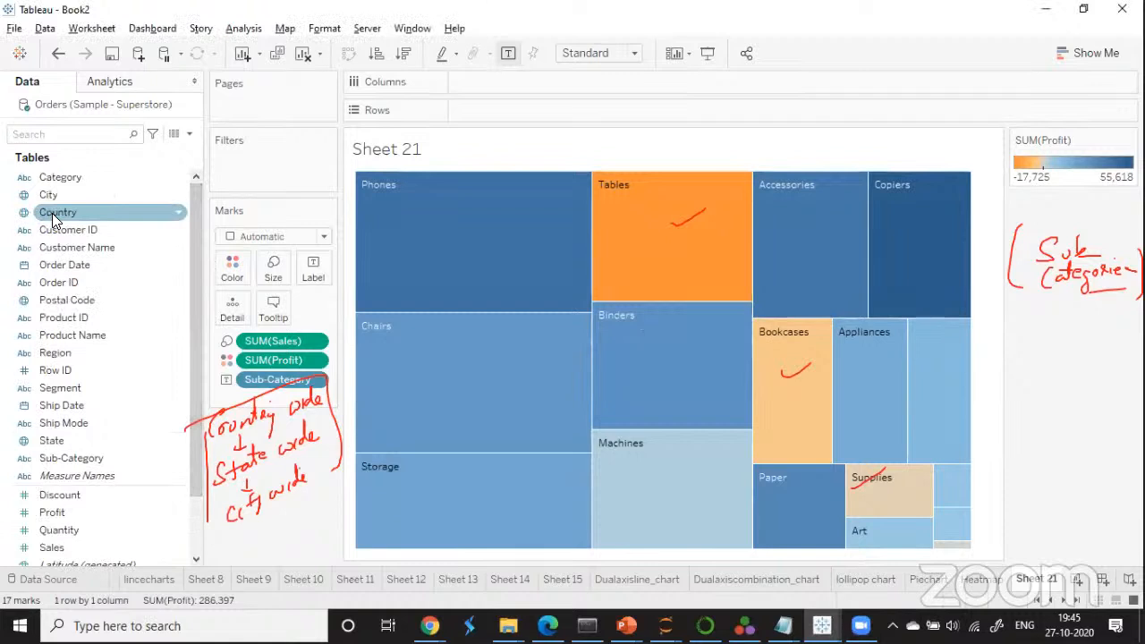
drag(51, 213, 449, 498)
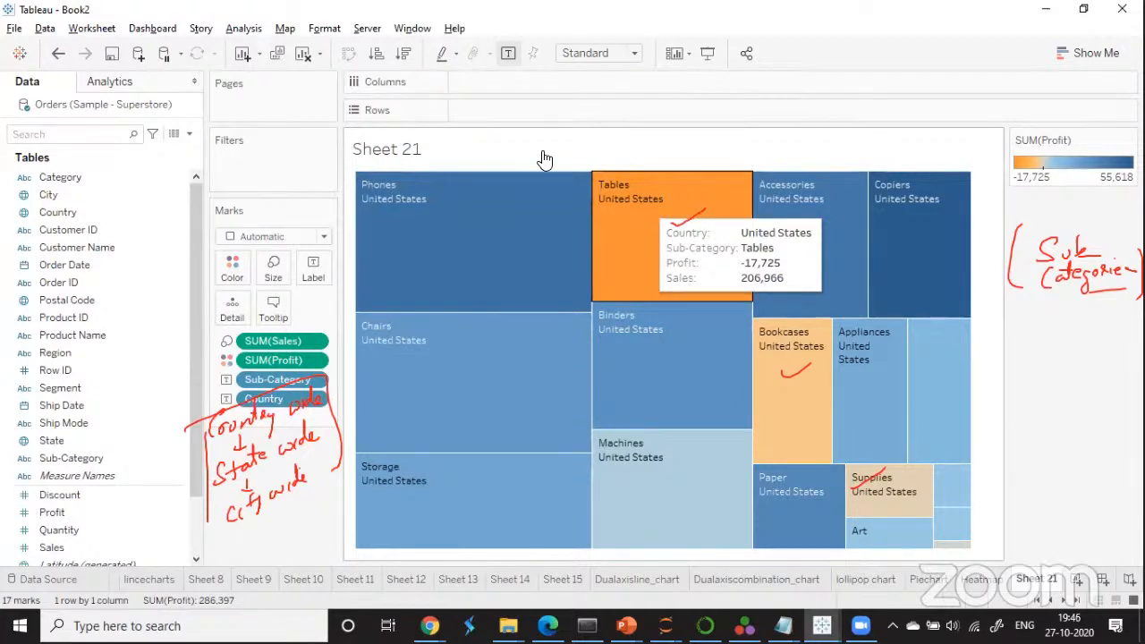
click(65, 444)
drag(222, 398, 314, 283)
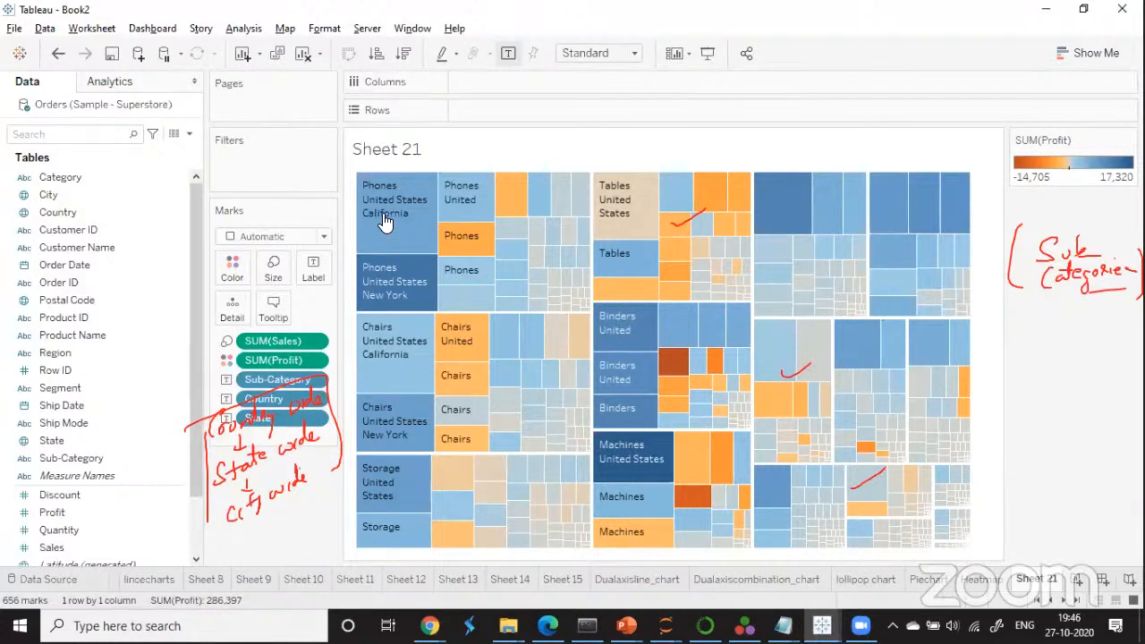
Inspect the Phones rectangle for California, and add City to the treemap's labels as a further level.
mouse_move(384, 222)
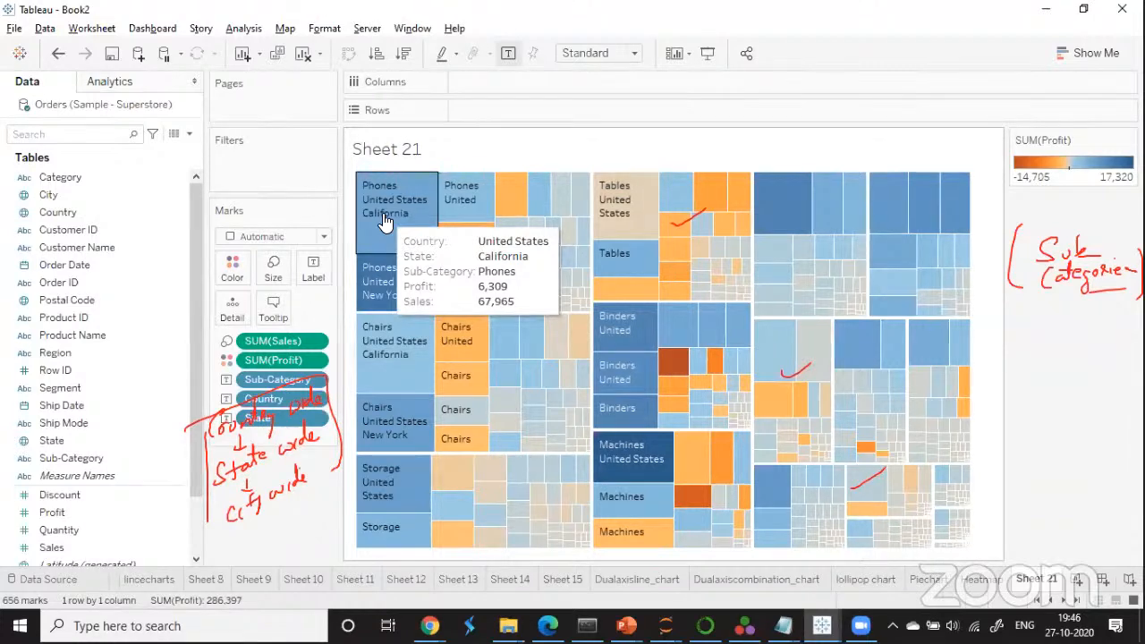
click(383, 221)
click(577, 513)
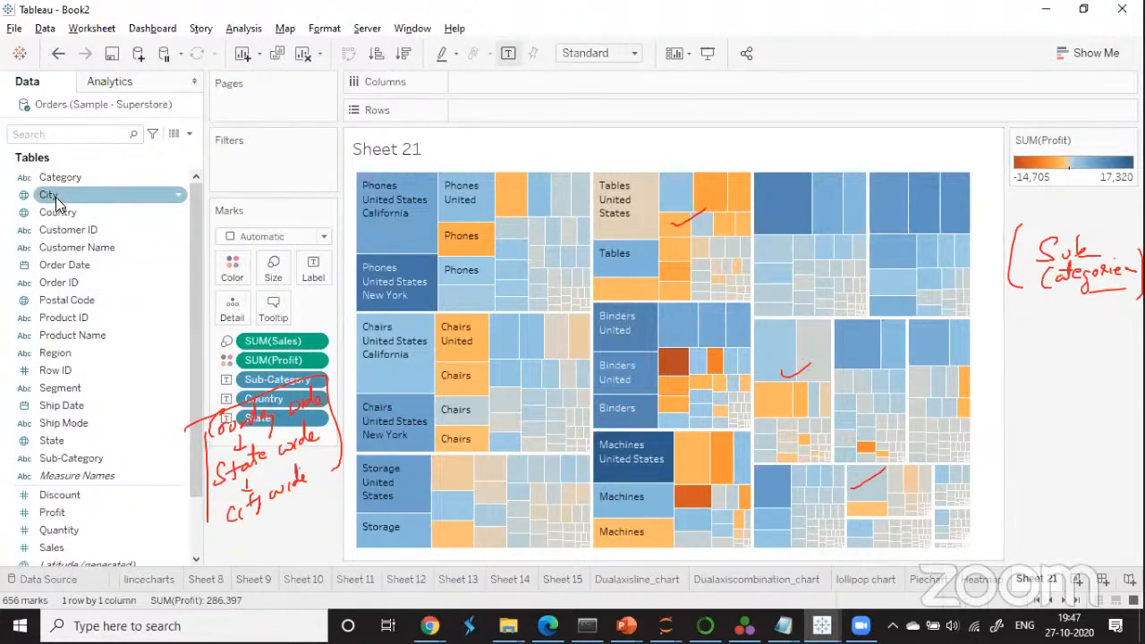
drag(51, 195, 304, 279)
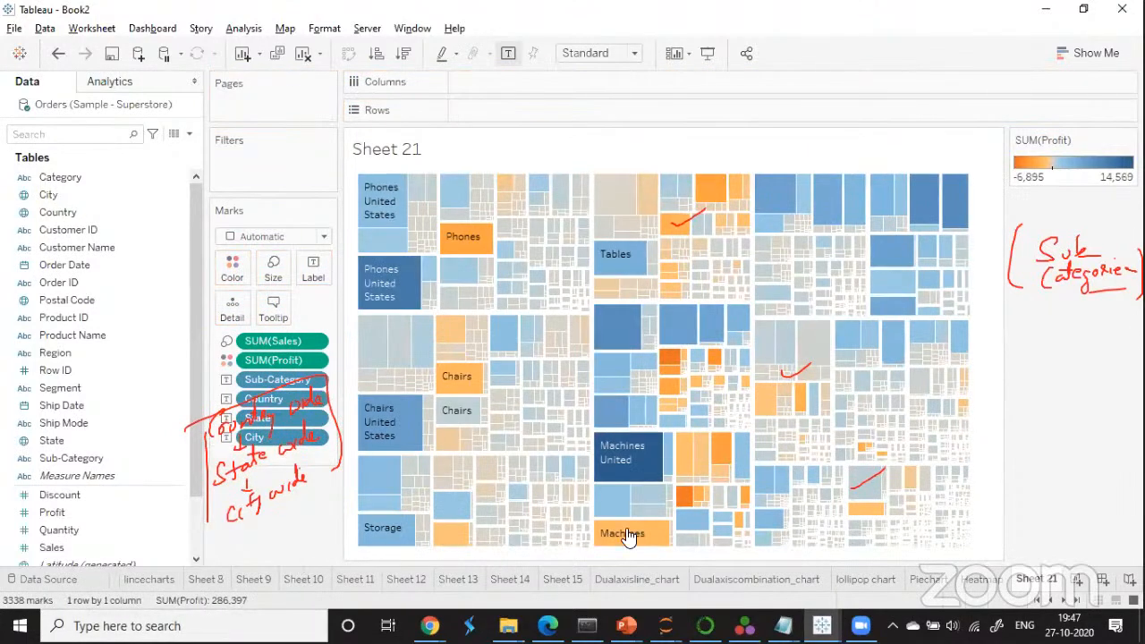
mouse_move(631, 537)
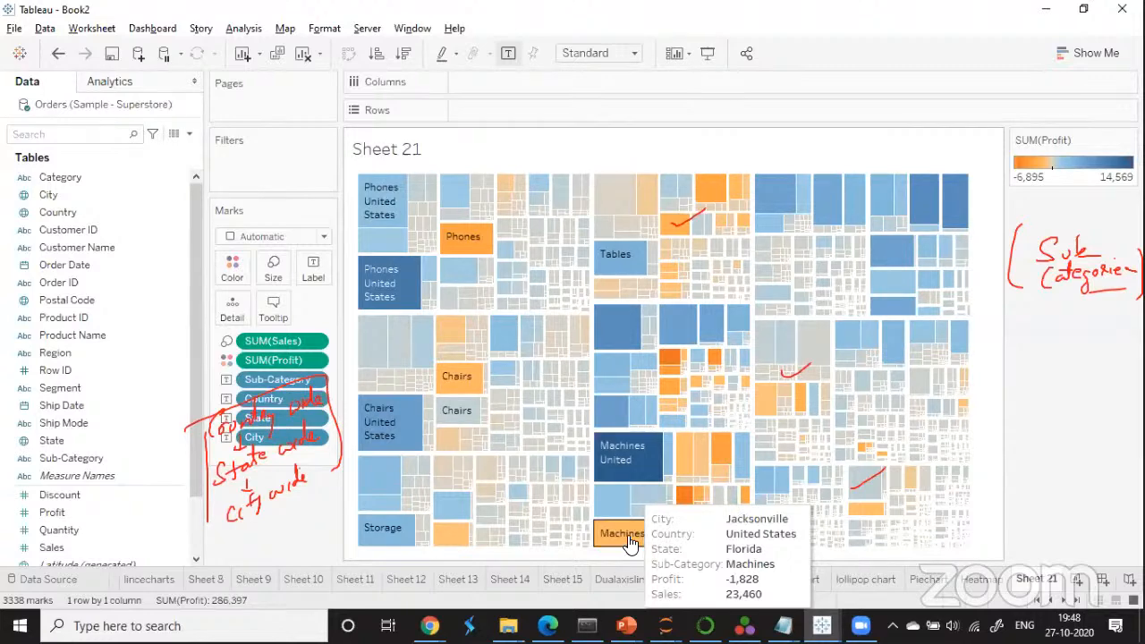
Rename the treemap worksheet as Treemap.
right_click(1035, 579)
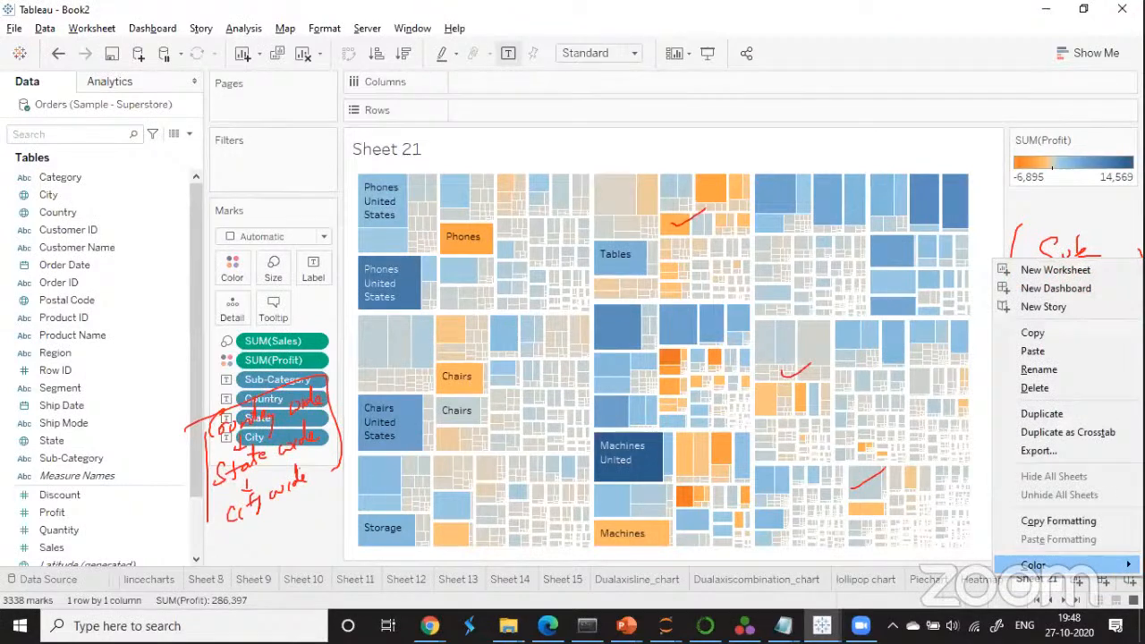
click(1107, 372)
text(Treemap)
key(Return)
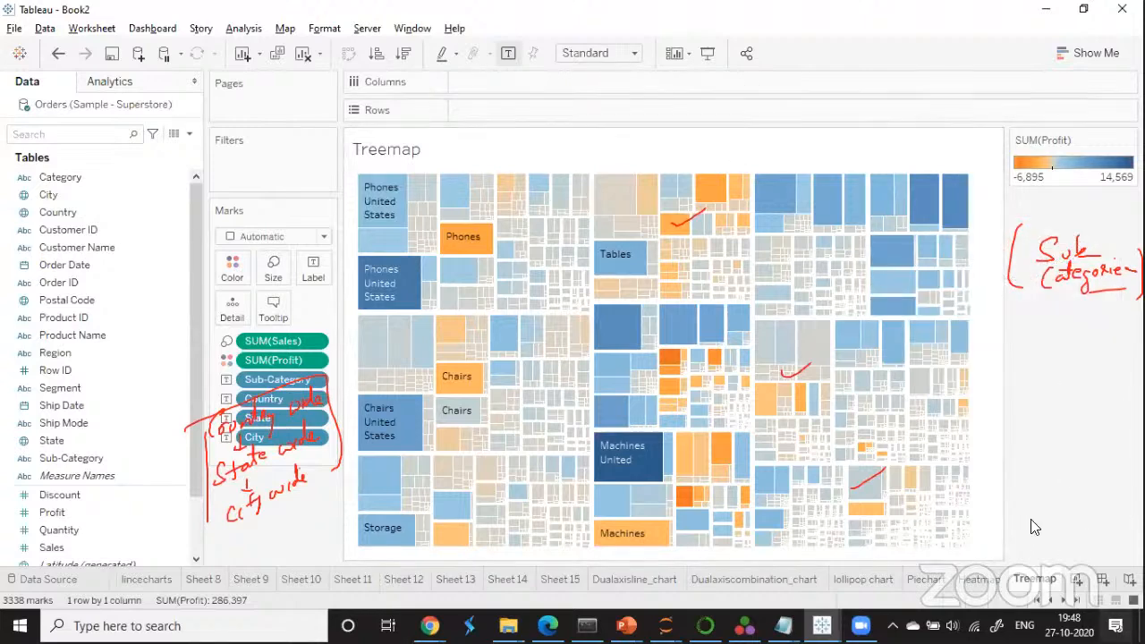
Create a new worksheet and chart Profit on the rows by Sub-Category on the columns.
key(ctrl+m)
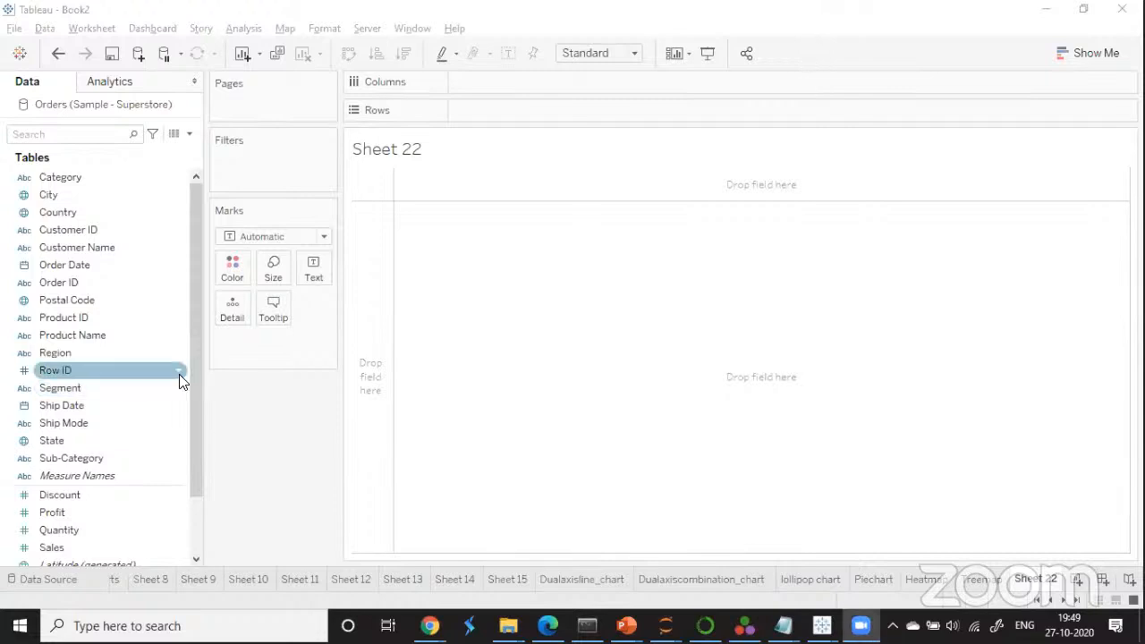
scroll(192, 407, down, 2)
click(68, 461)
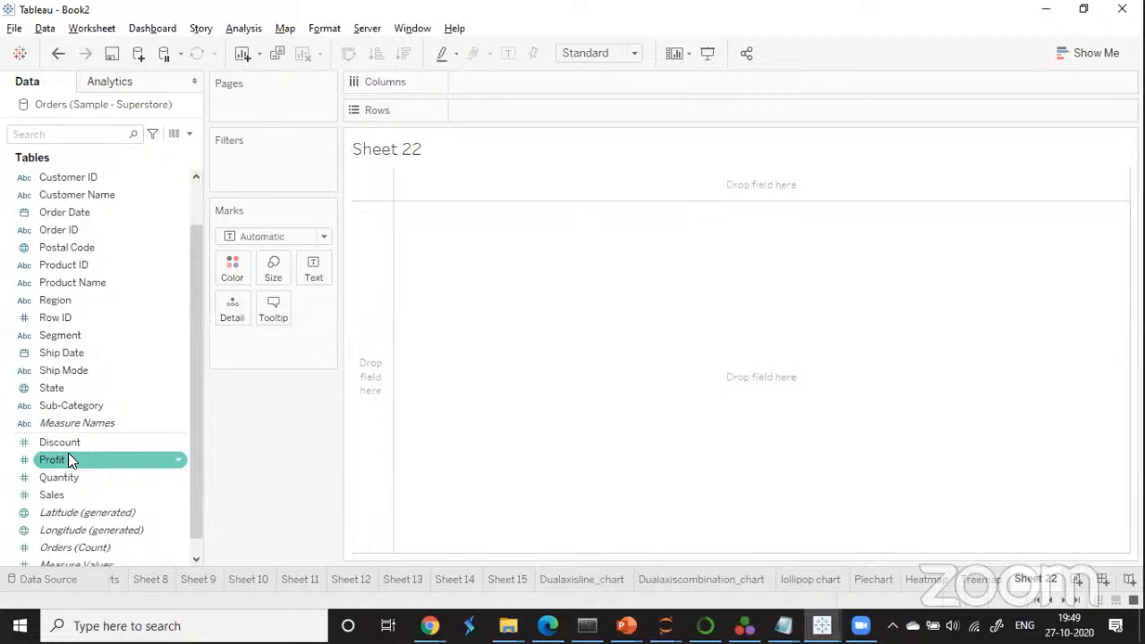
drag(65, 461, 483, 111)
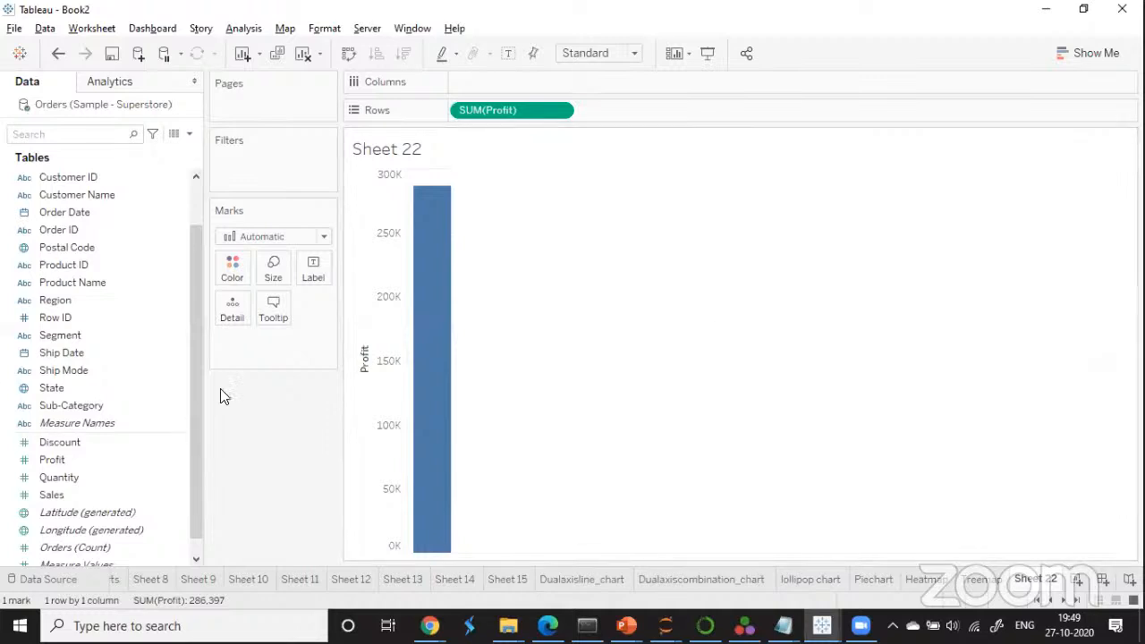
drag(198, 395, 194, 367)
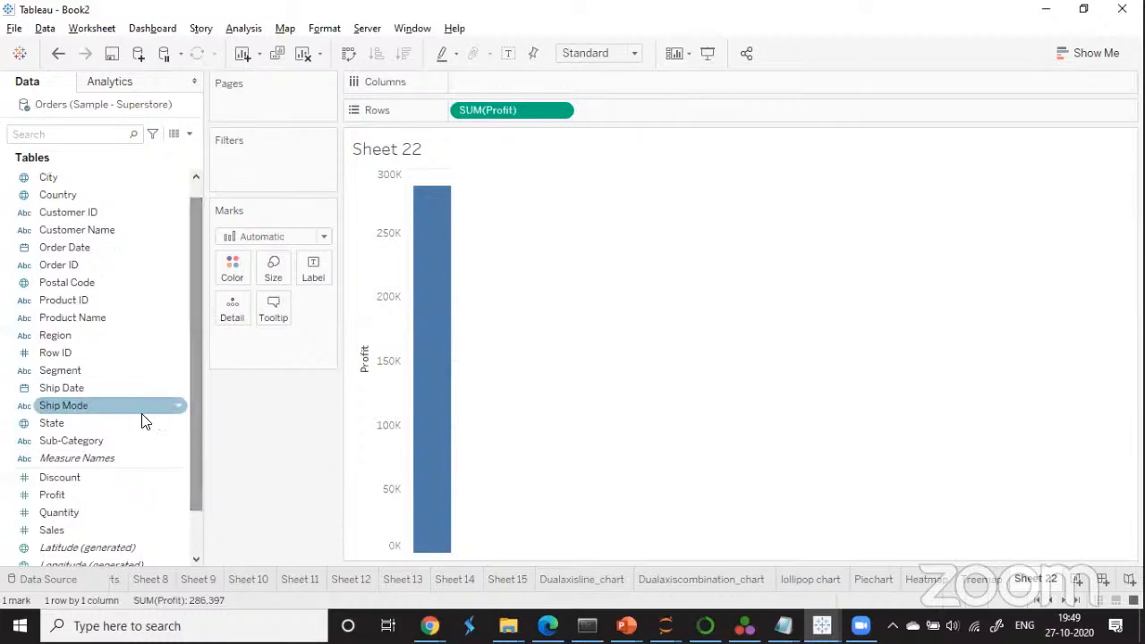
drag(105, 437, 526, 82)
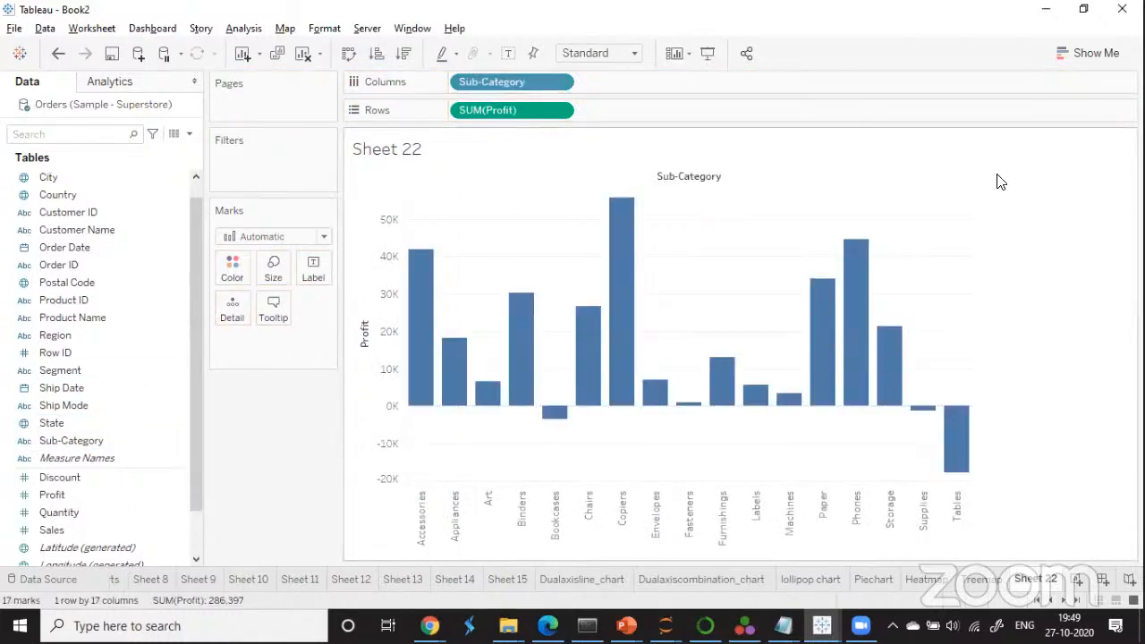
Change the chart's mark type to Circle and enlarge the circles.
click(324, 238)
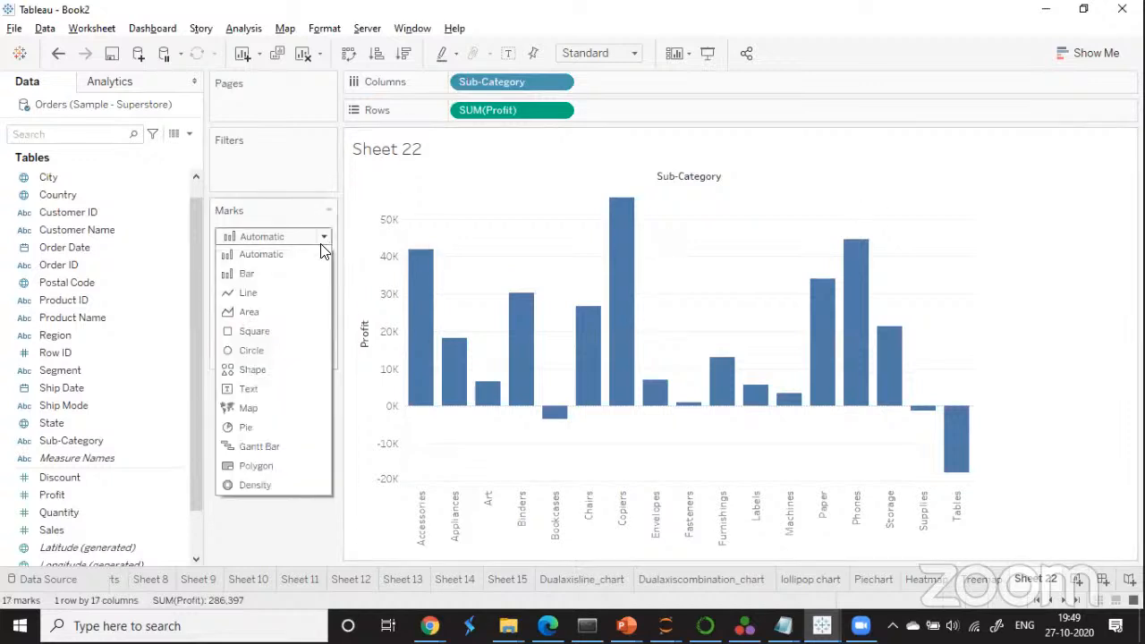
click(265, 347)
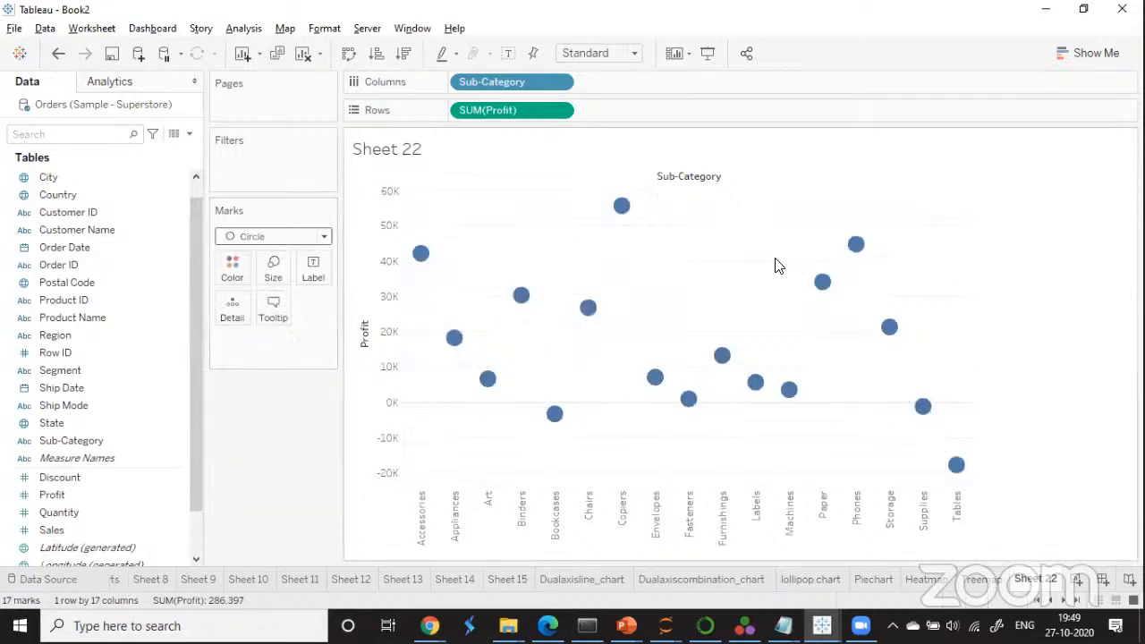
click(272, 284)
drag(302, 309, 333, 312)
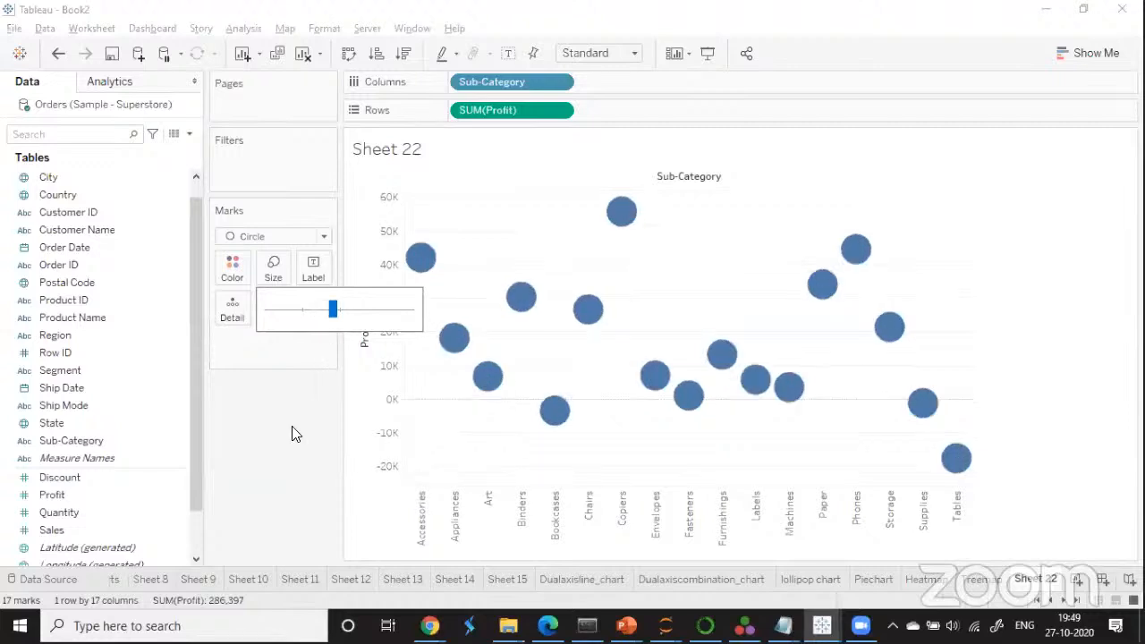
click(285, 441)
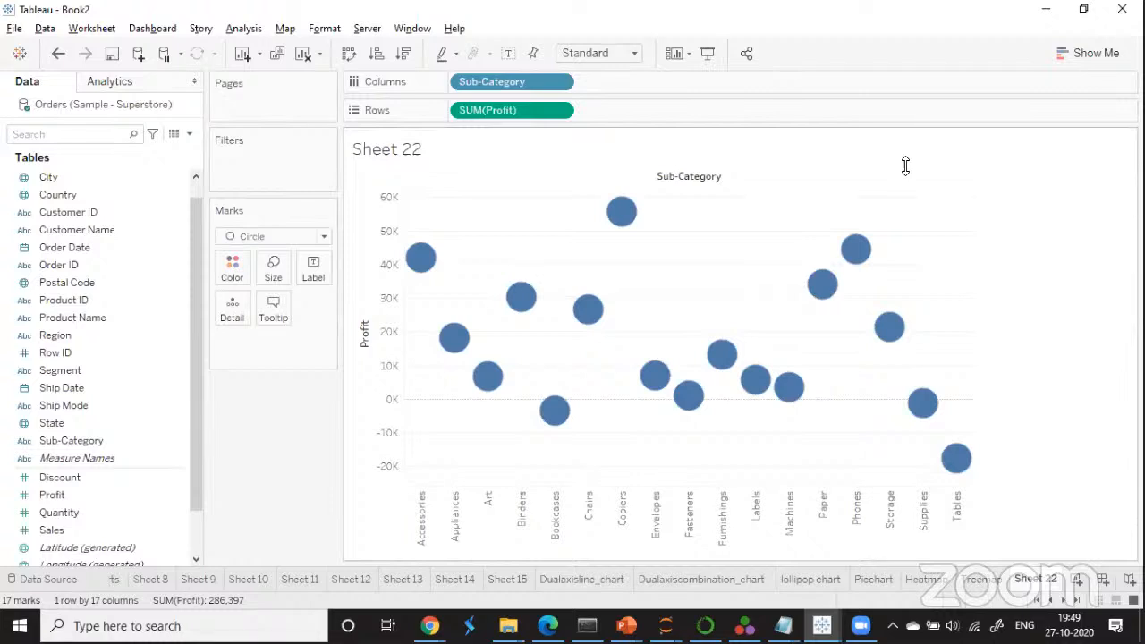
Handwrite a boxed red note reading Dotplot with an arrow beside the chart, and mark the Circle mark type in red.
drag(761, 236, 844, 216)
mouse_move(934, 277)
mouse_down()
mouse_move(983, 271)
mouse_move(1023, 239)
mouse_move(1063, 255)
mouse_up()
drag(1020, 281, 1049, 279)
mouse_move(970, 255)
mouse_down()
mouse_move(968, 285)
mouse_move(984, 284)
mouse_up()
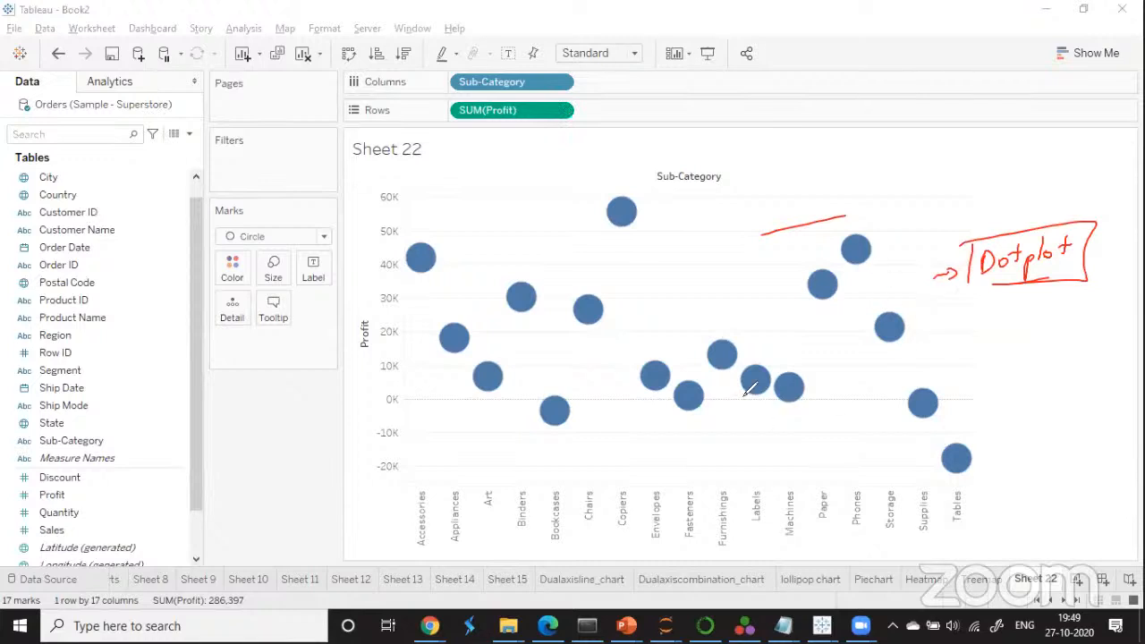
mouse_move(255, 226)
mouse_down()
mouse_move(259, 243)
mouse_move(274, 224)
mouse_move(289, 231)
mouse_up()
Rename the circle chart's worksheet as Dotplot.
right_click(1029, 580)
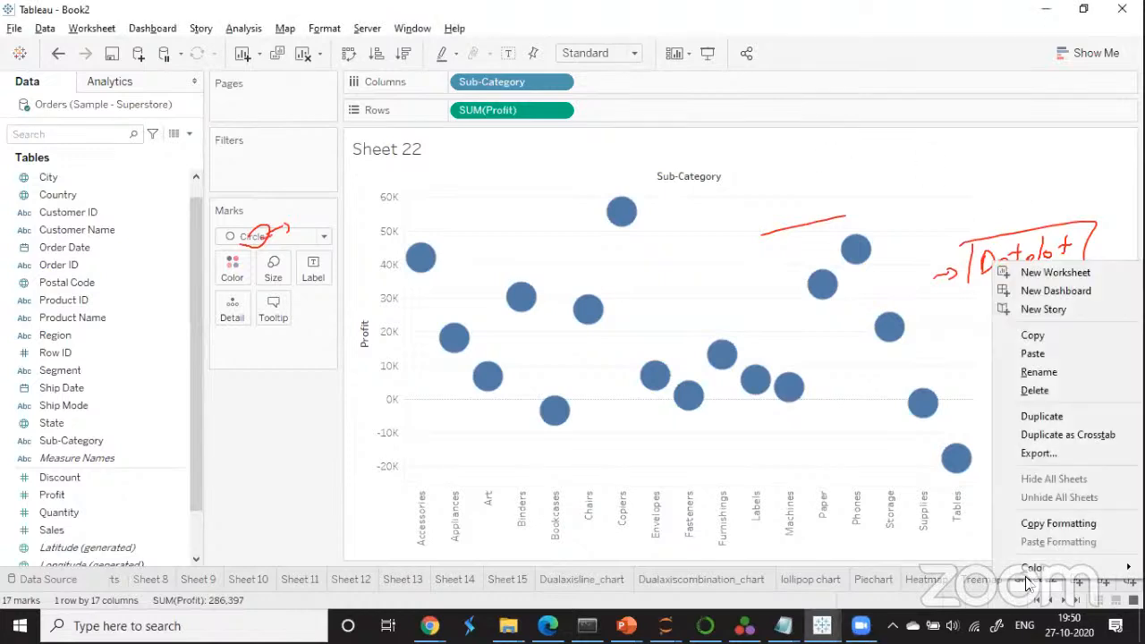
click(1061, 372)
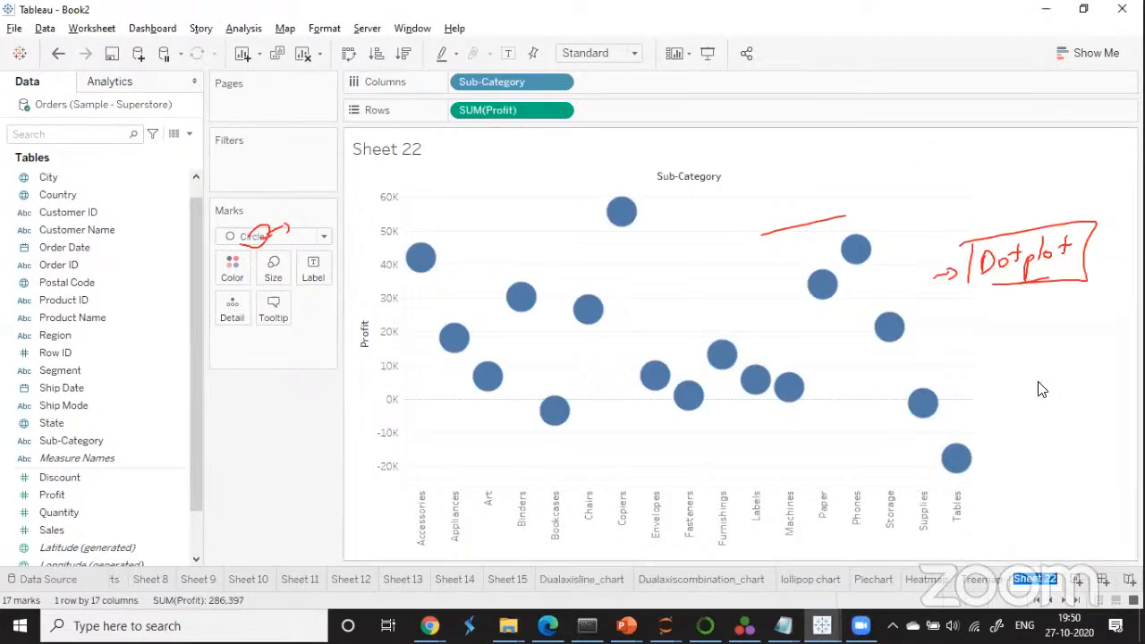
text(Dotplot)
key(Return)
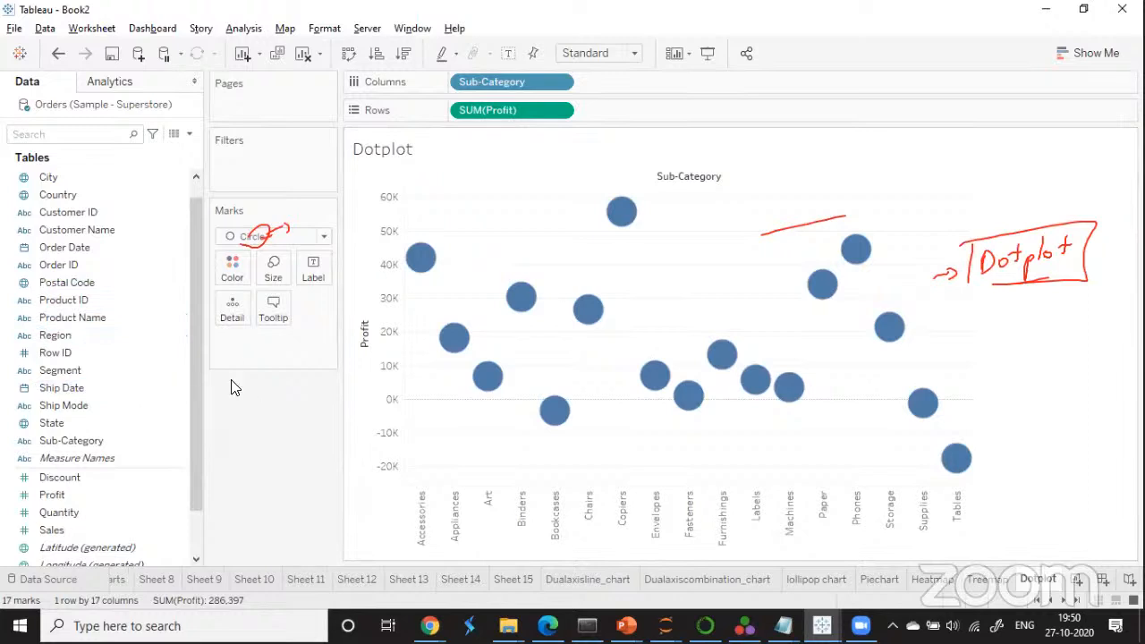
Try coloring the dots by Sub-Category.
drag(95, 441, 231, 266)
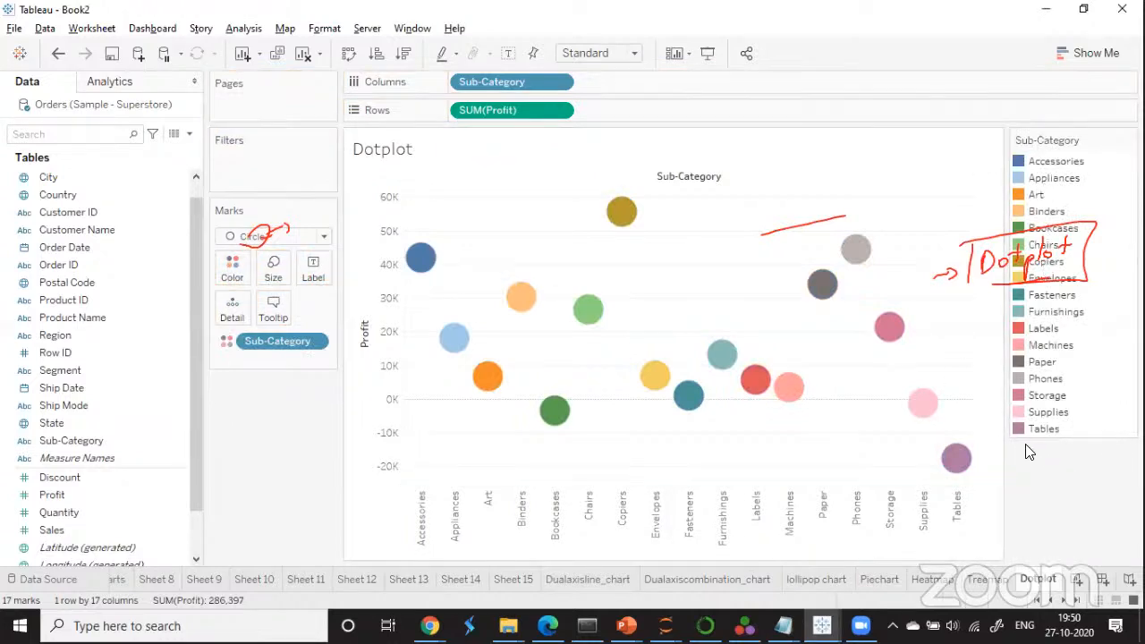
drag(269, 344, 197, 313)
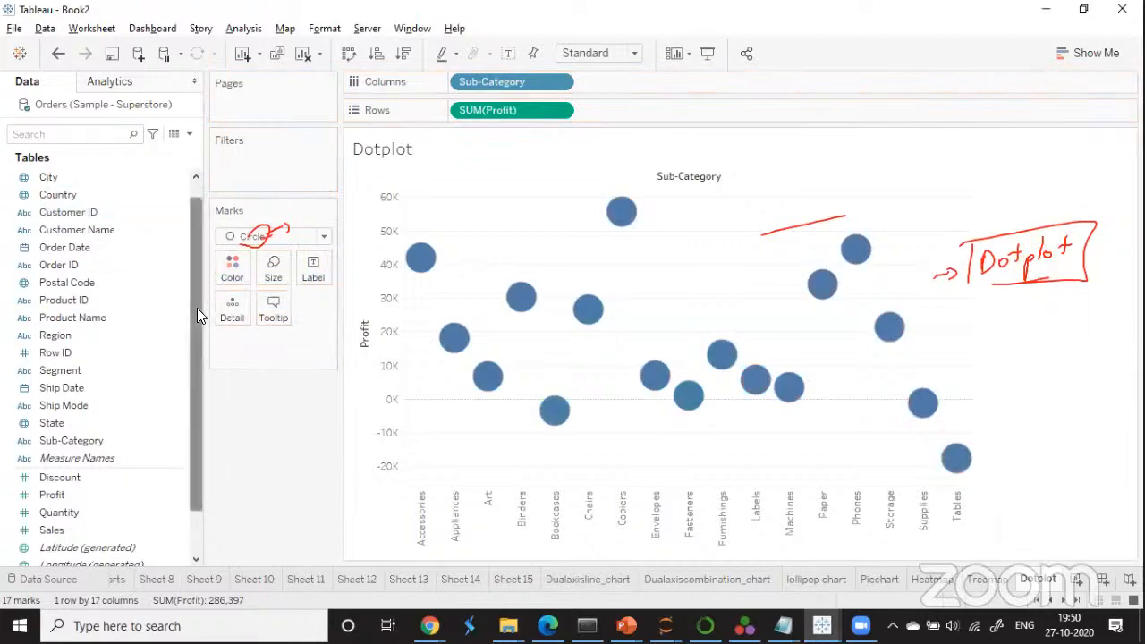
Color the dots by Category and show the Profit value labels on them.
scroll(196, 308, up, 1)
drag(59, 176, 232, 267)
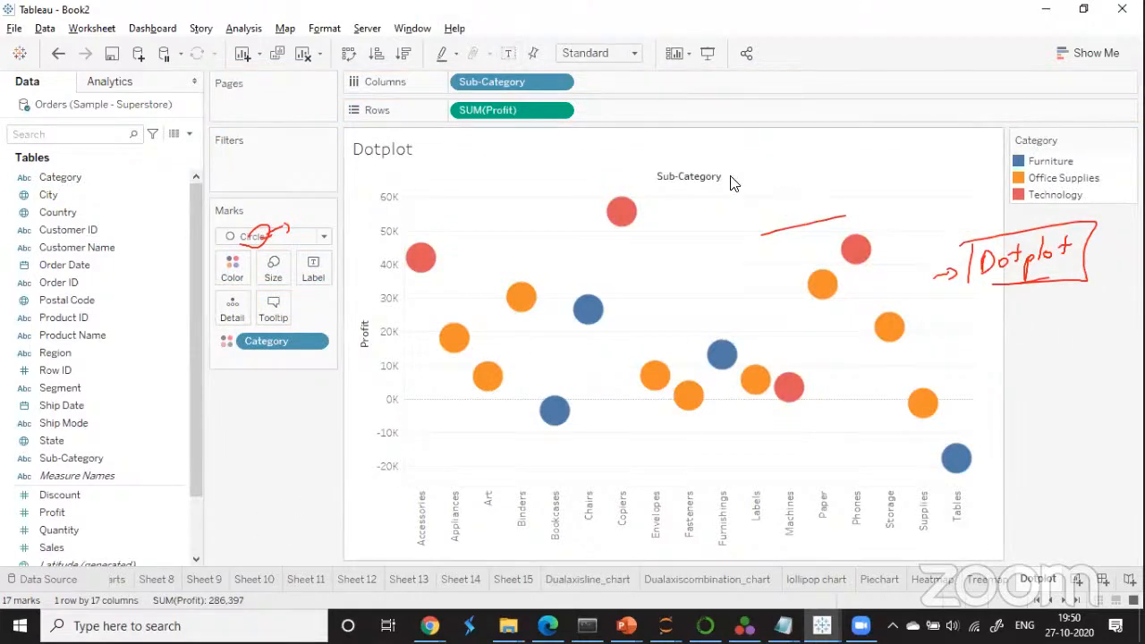
click(507, 55)
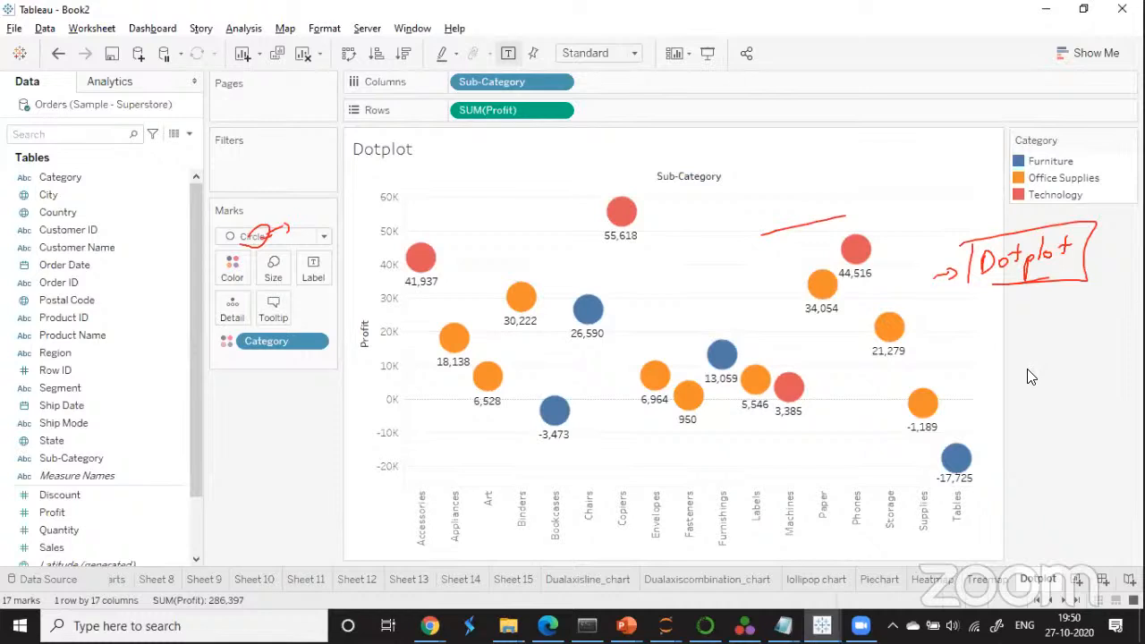
Add a new worksheet and handwrite a boxed red note reading Circle plot on its empty canvas.
click(1078, 579)
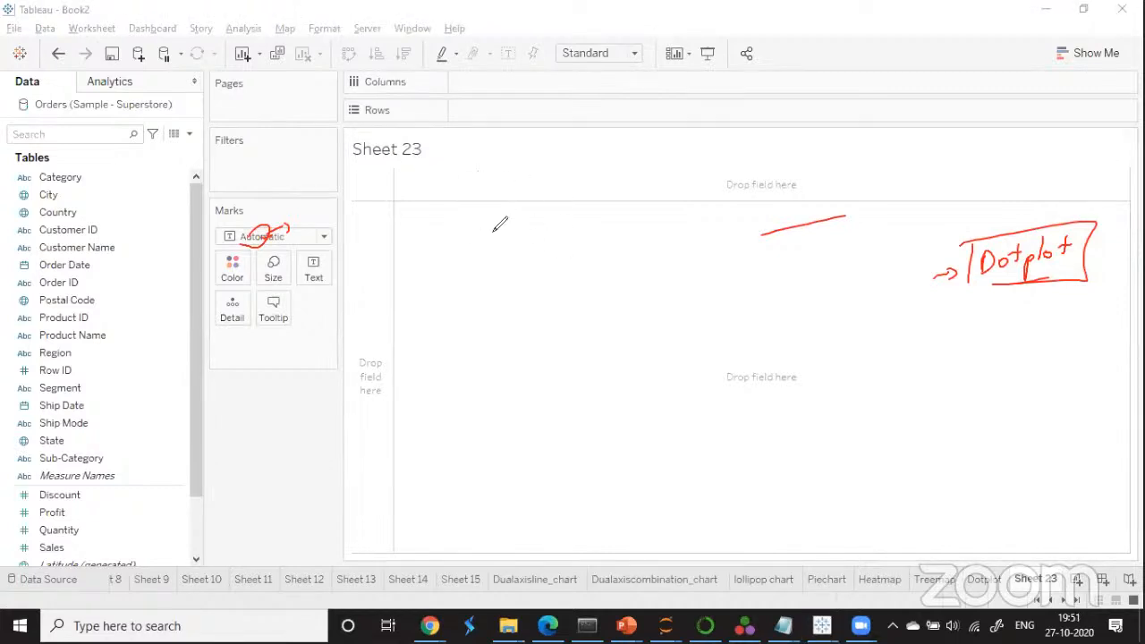
mouse_move(489, 218)
mouse_down()
mouse_move(503, 231)
mouse_move(537, 212)
mouse_move(572, 225)
mouse_move(595, 211)
mouse_move(583, 247)
mouse_move(449, 261)
mouse_move(496, 253)
mouse_up()
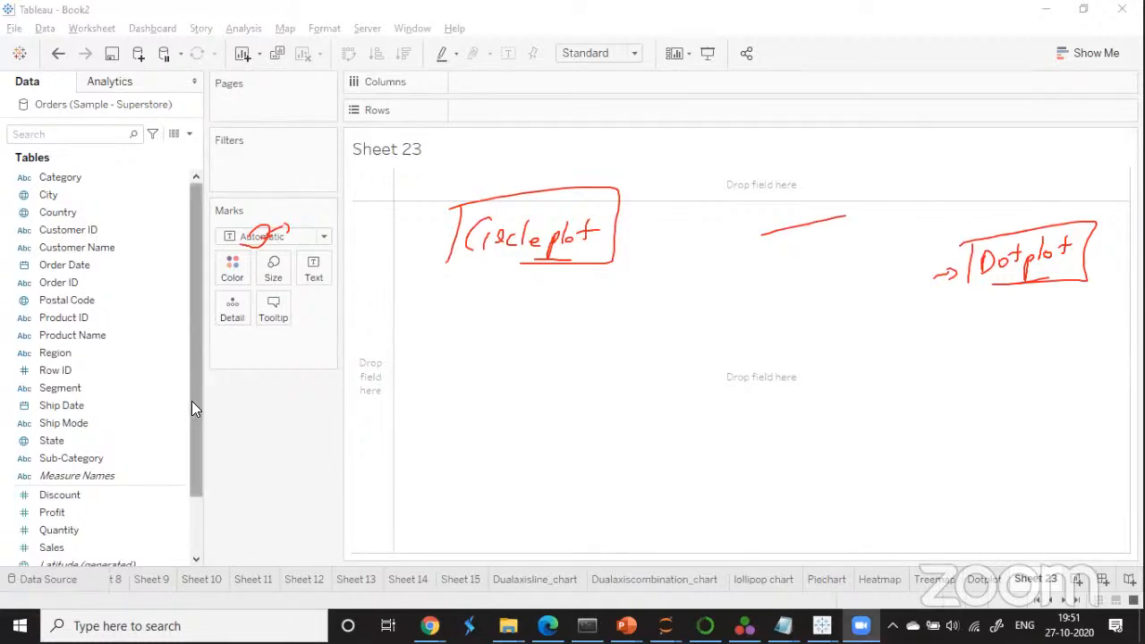
Plot Profit by Sub-Category, with Profit on the rows and Sub-Category on the columns.
drag(192, 401, 197, 438)
click(63, 442)
drag(77, 458, 483, 109)
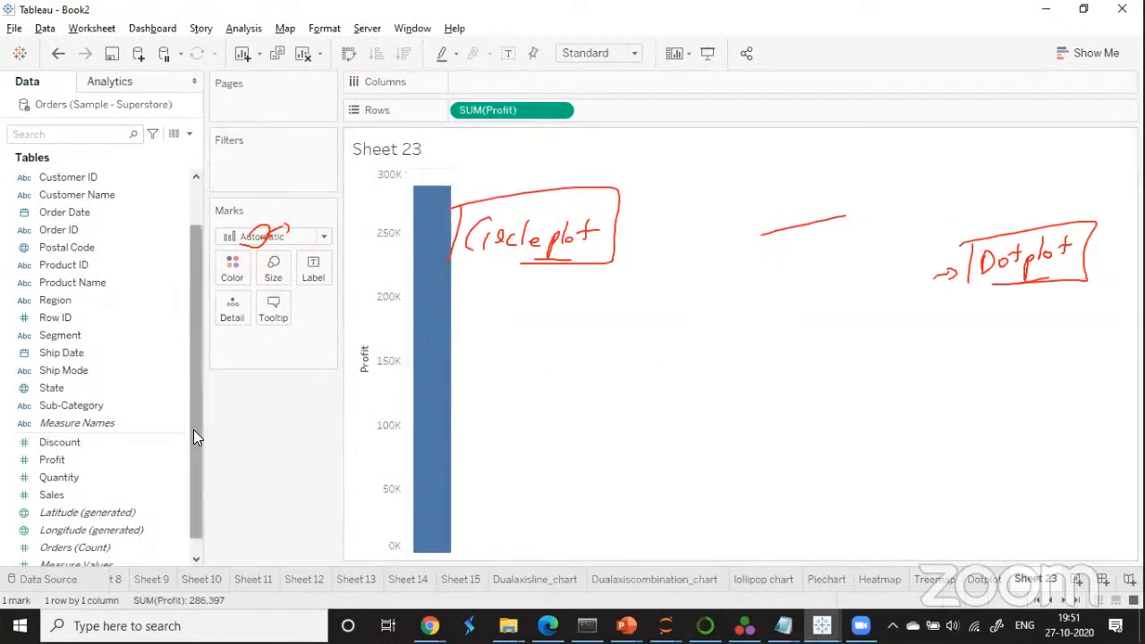
drag(193, 429, 195, 399)
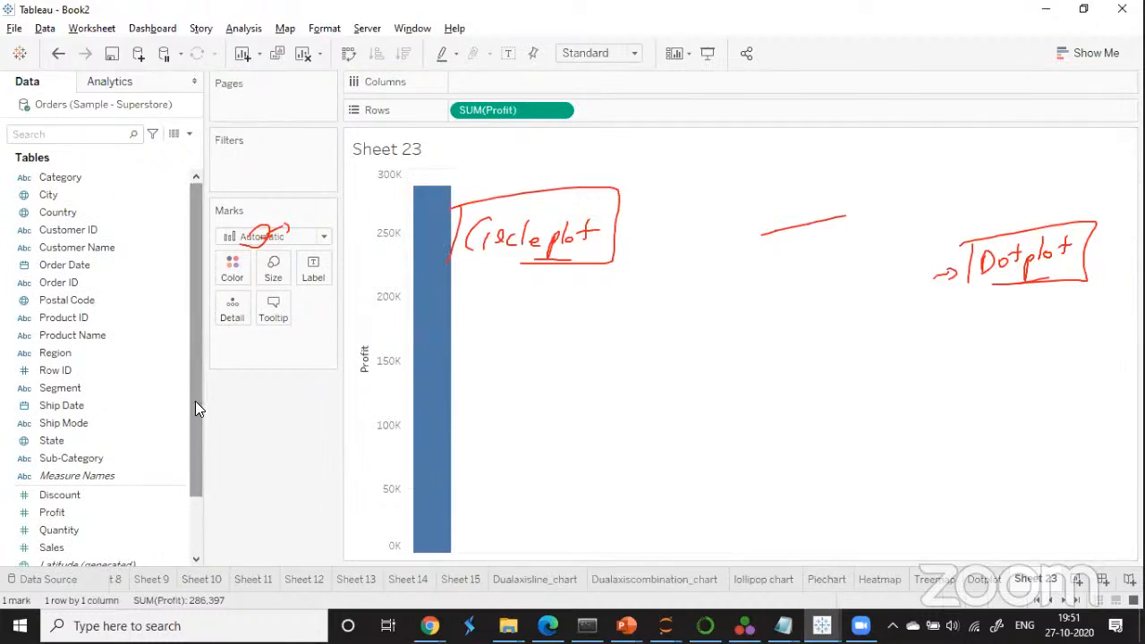
drag(125, 458, 545, 81)
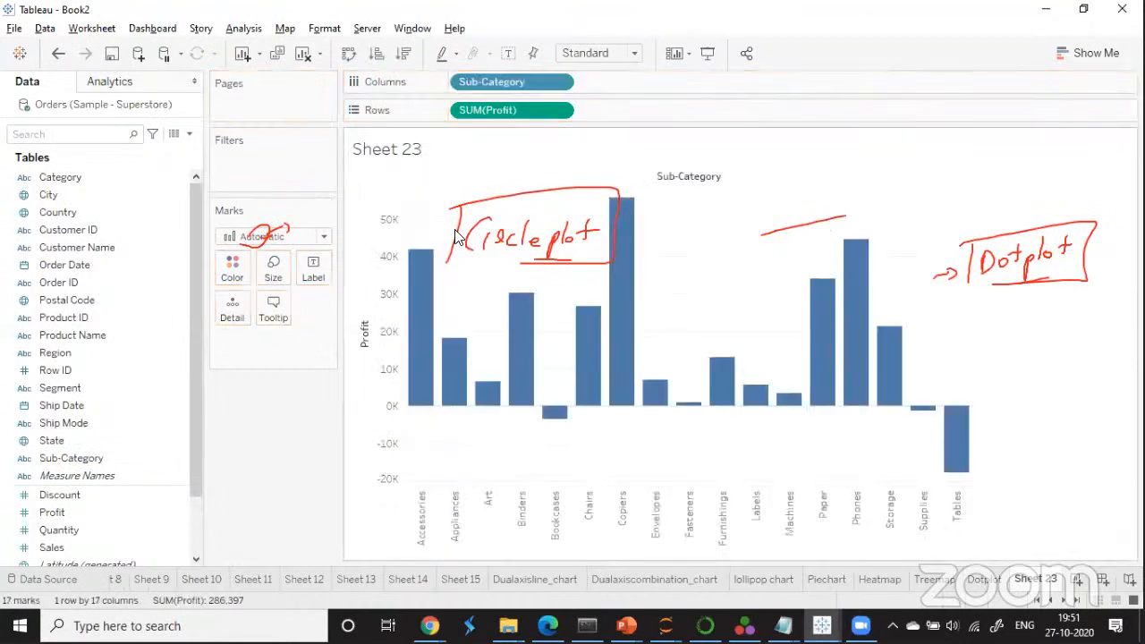
Change the mark type to Shape and enlarge the circle outlines, clearing the red ink from the screen.
click(324, 238)
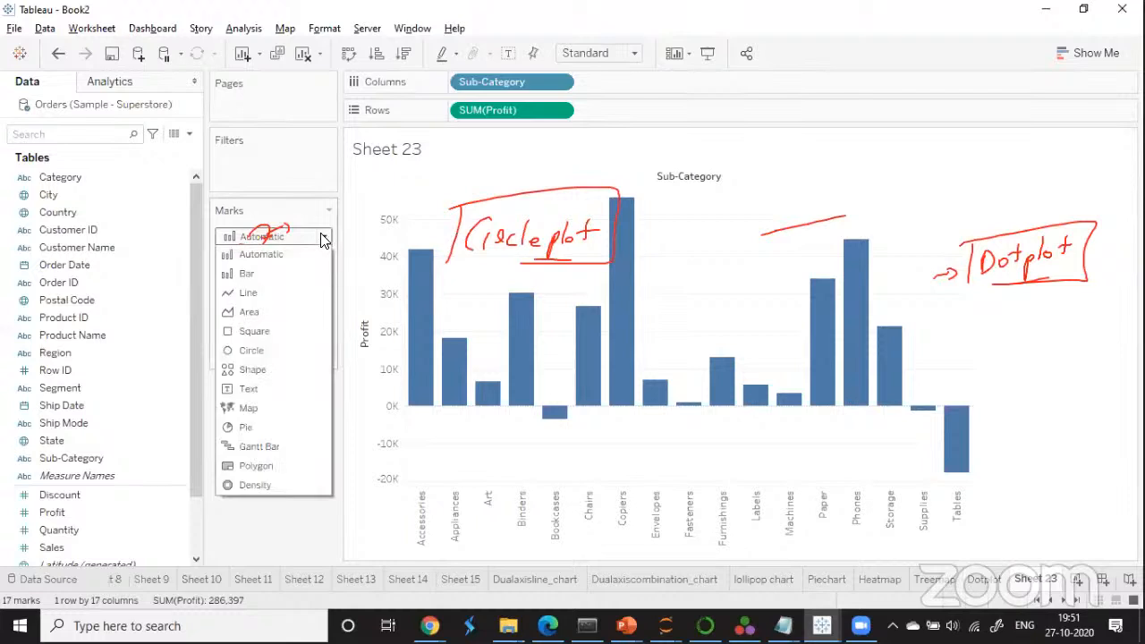
click(267, 371)
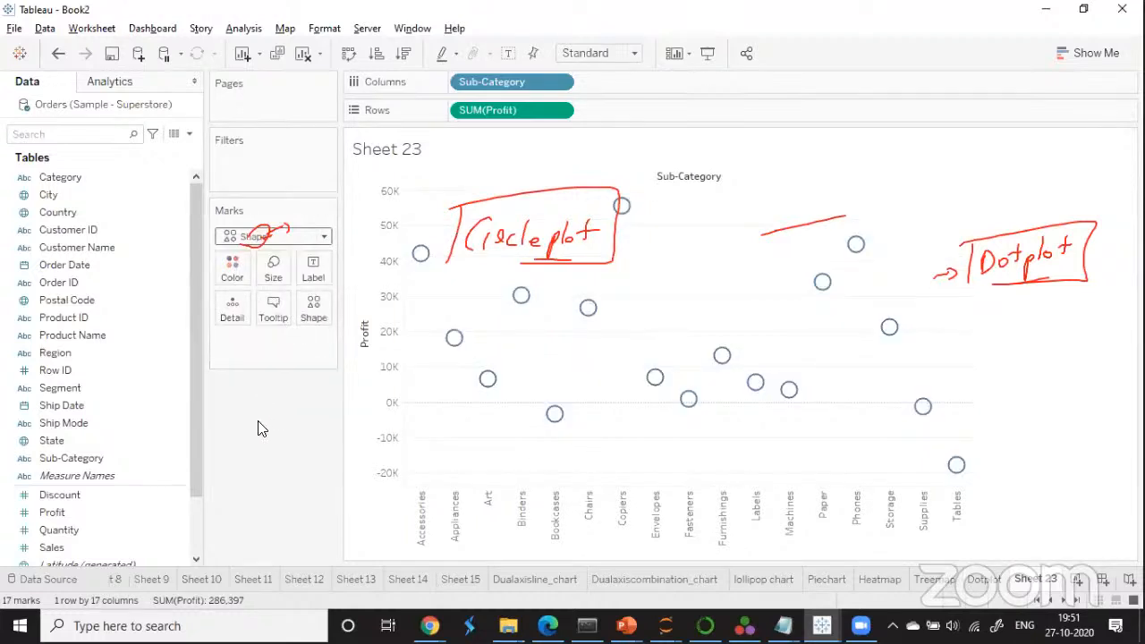
click(262, 277)
drag(301, 309, 349, 319)
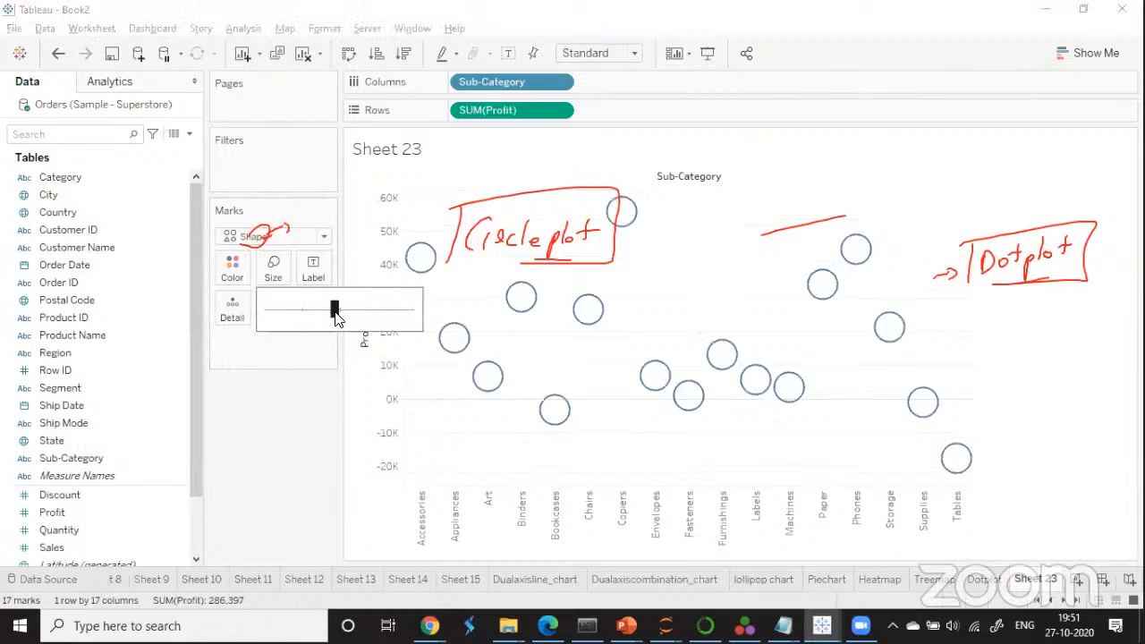
click(482, 416)
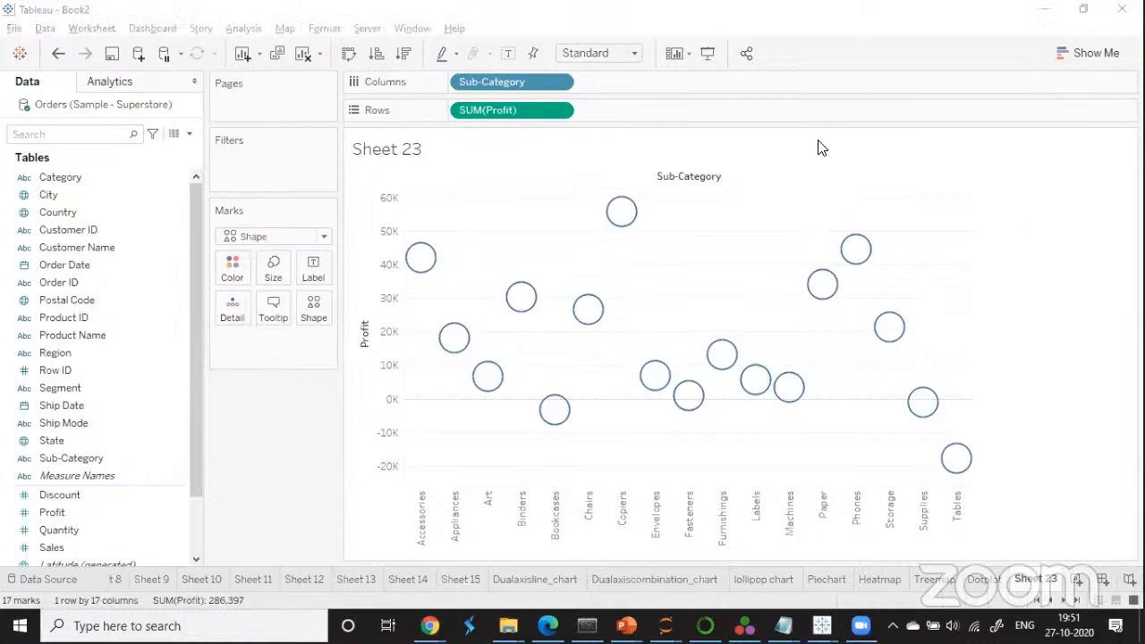
Handwrite a boxed red note reading circle plot in the upper part of the chart.
mouse_move(685, 225)
mouse_down()
mouse_move(678, 239)
mouse_move(695, 238)
mouse_up()
drag(704, 231, 807, 211)
drag(681, 205, 662, 255)
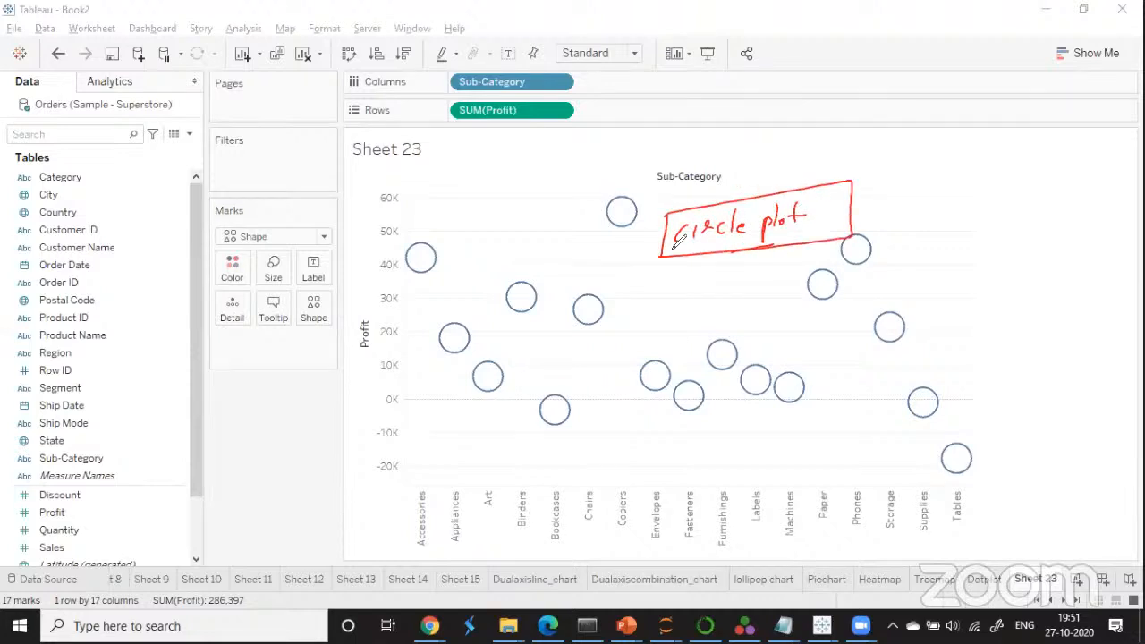
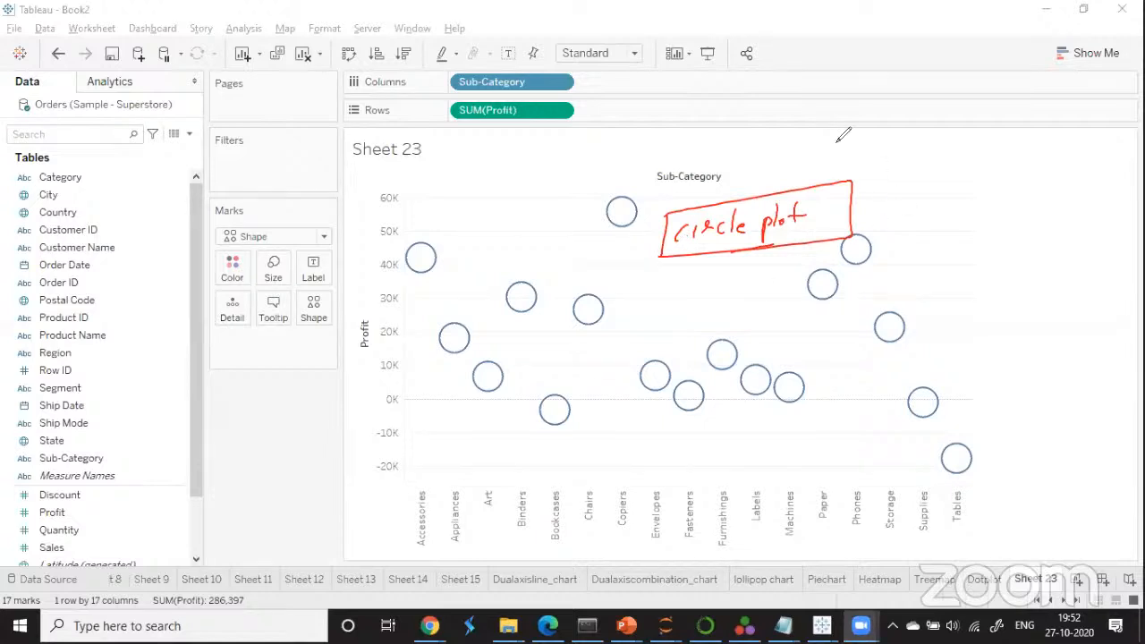
Show the Profit value labels on the circles and color them by Category.
click(508, 53)
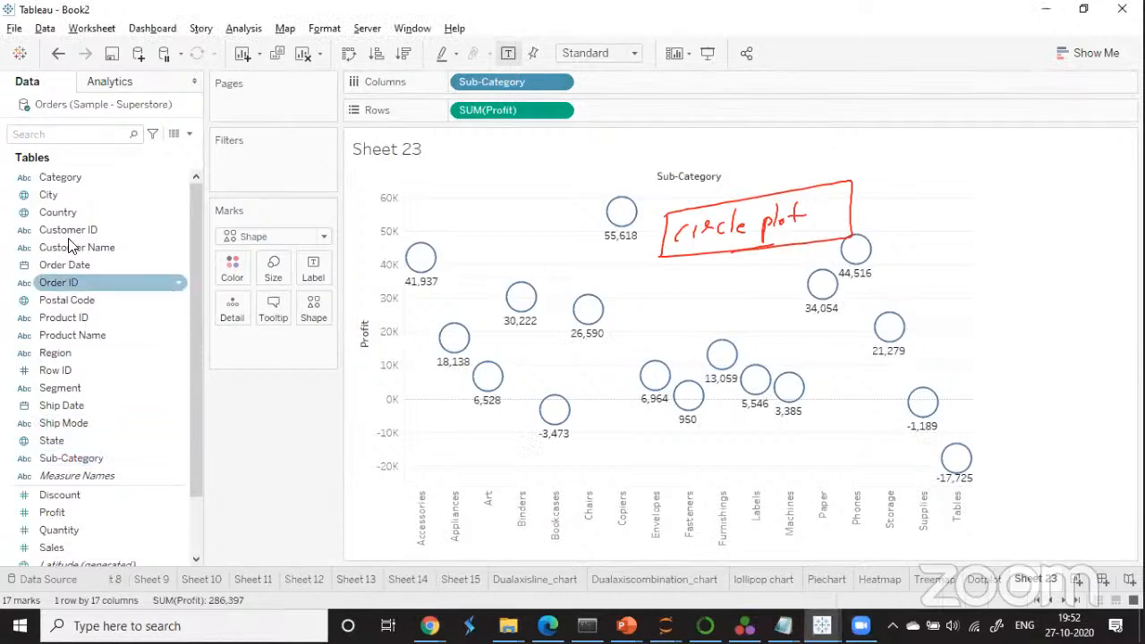
drag(77, 183, 231, 284)
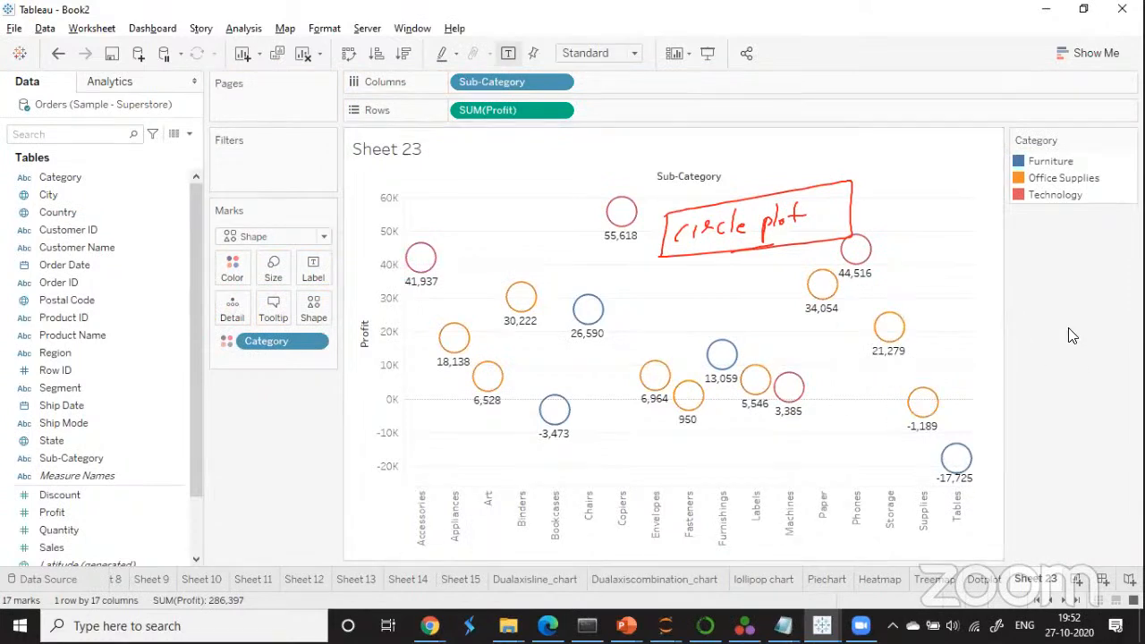
Try the square, plus, cross, asterisk and diamond mark shapes, and set the marks to open upward triangles.
click(319, 315)
click(330, 341)
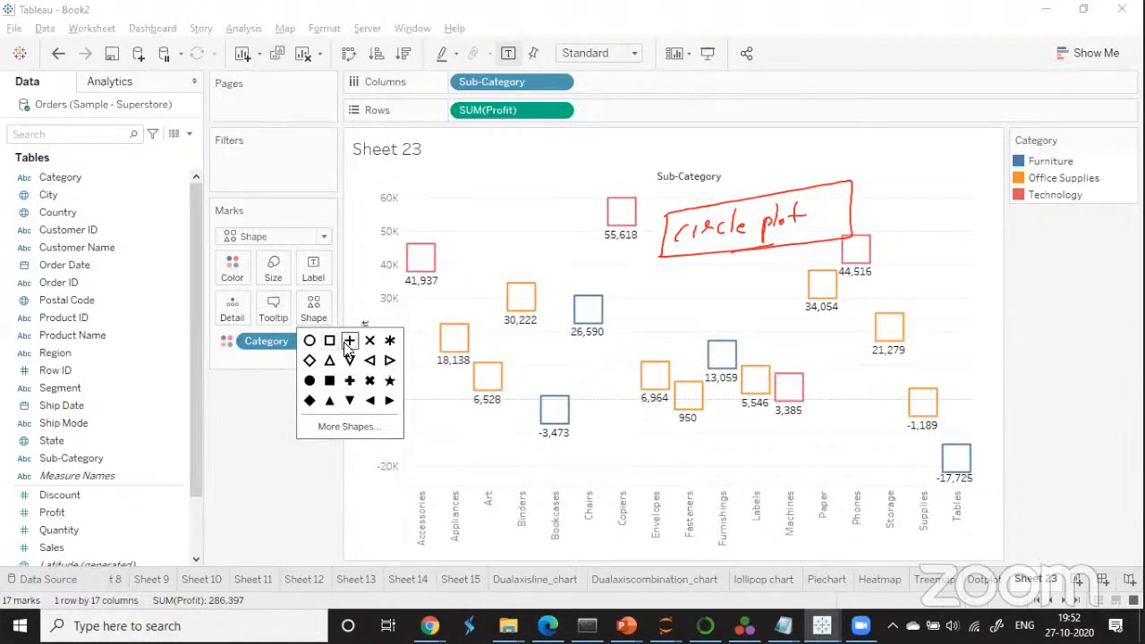
click(349, 341)
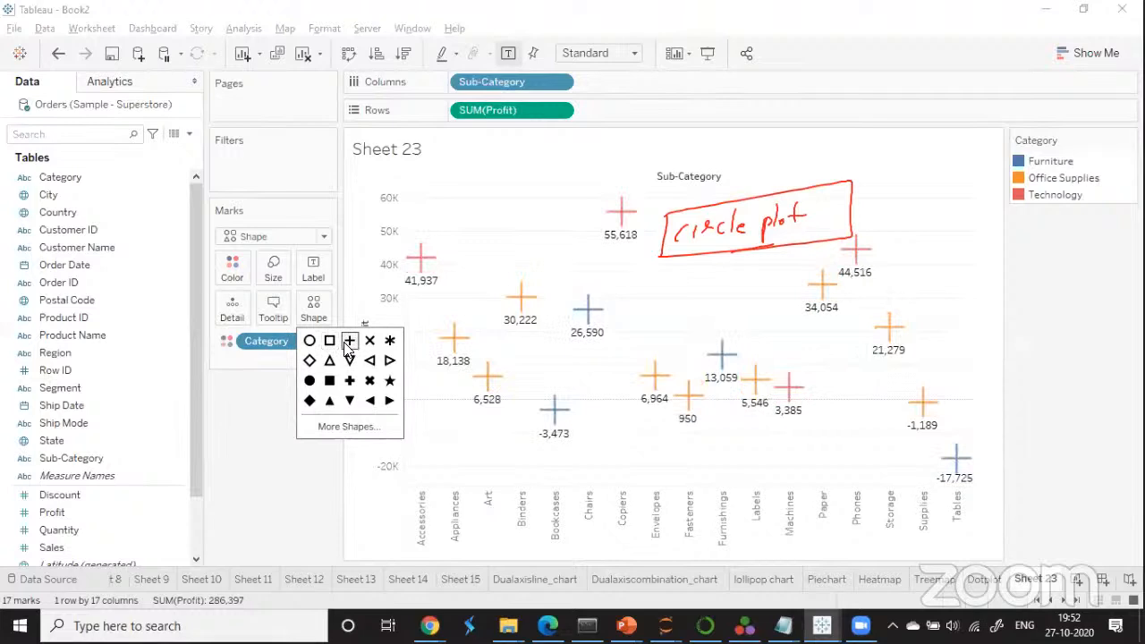
click(371, 345)
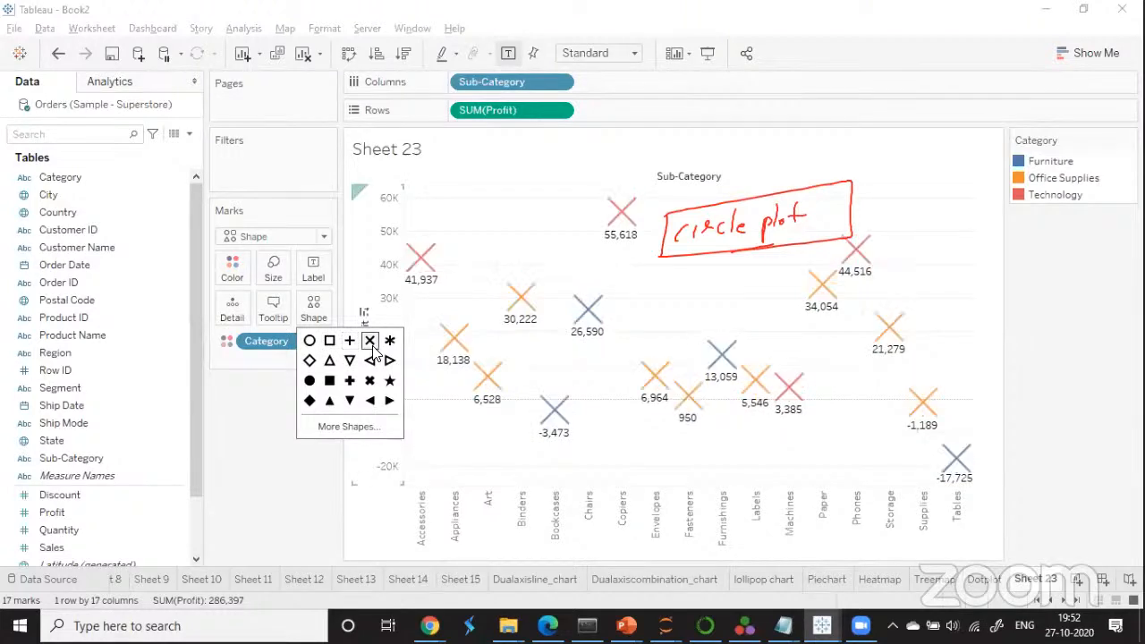
click(388, 344)
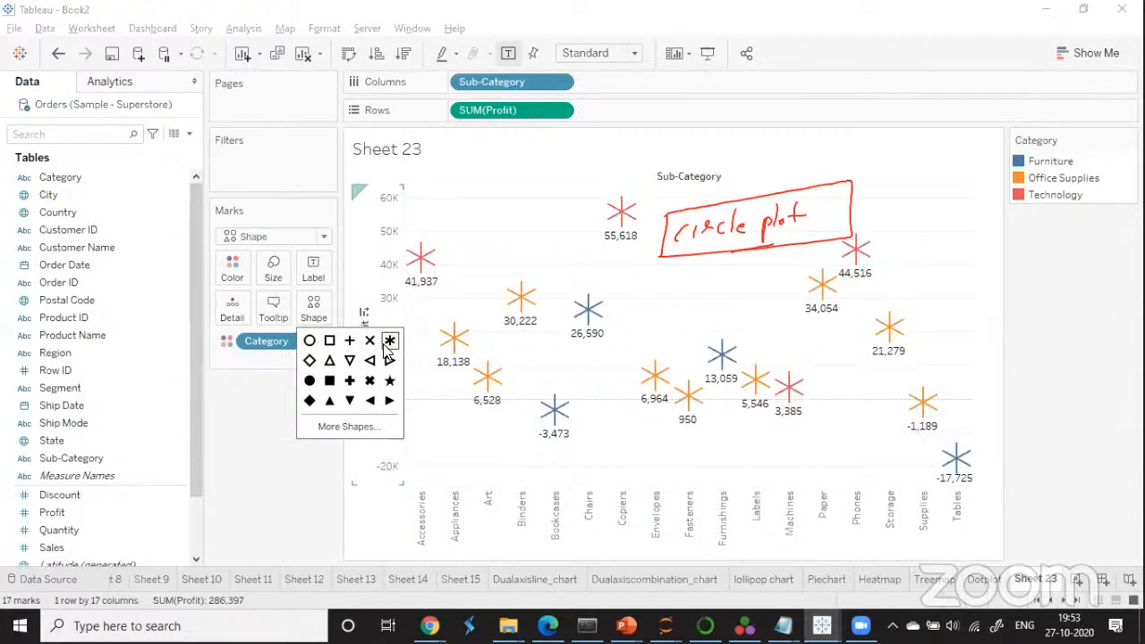
click(309, 360)
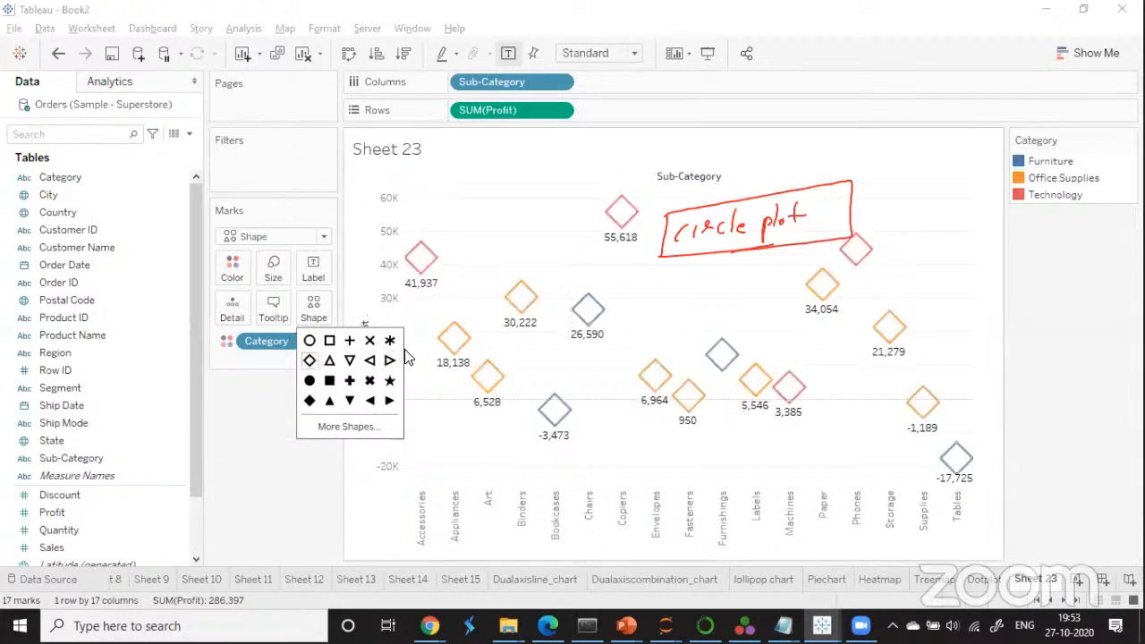
click(330, 362)
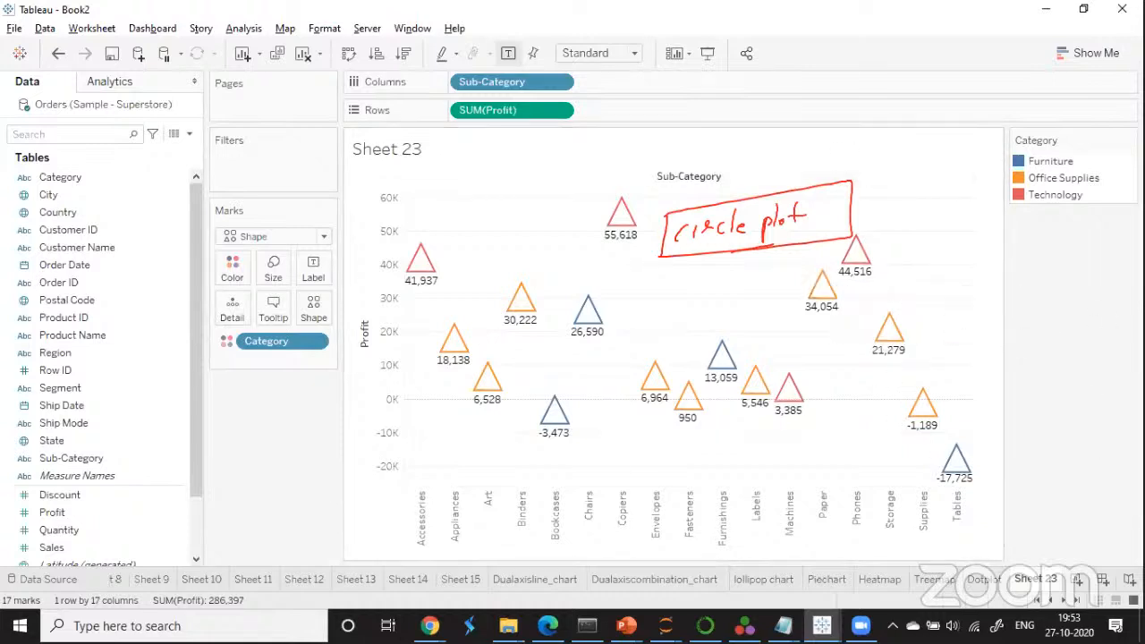
Rename the shape chart's worksheet as Circle-plot.
right_click(1052, 579)
click(1020, 369)
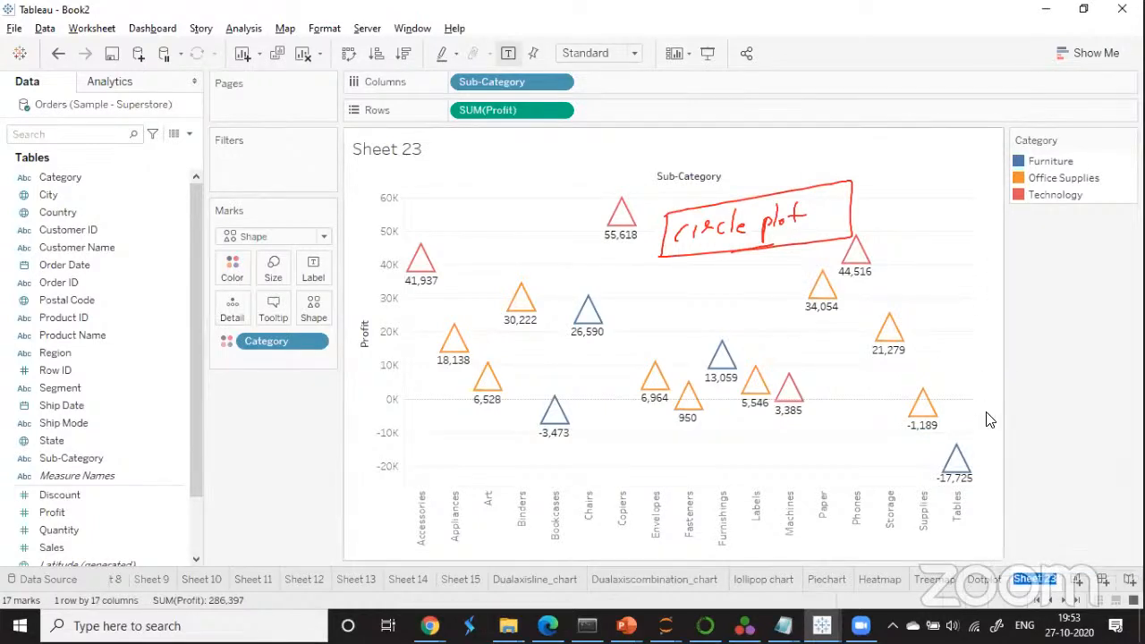
key(BackSpace)
text(Circle-plot)
key(Return)
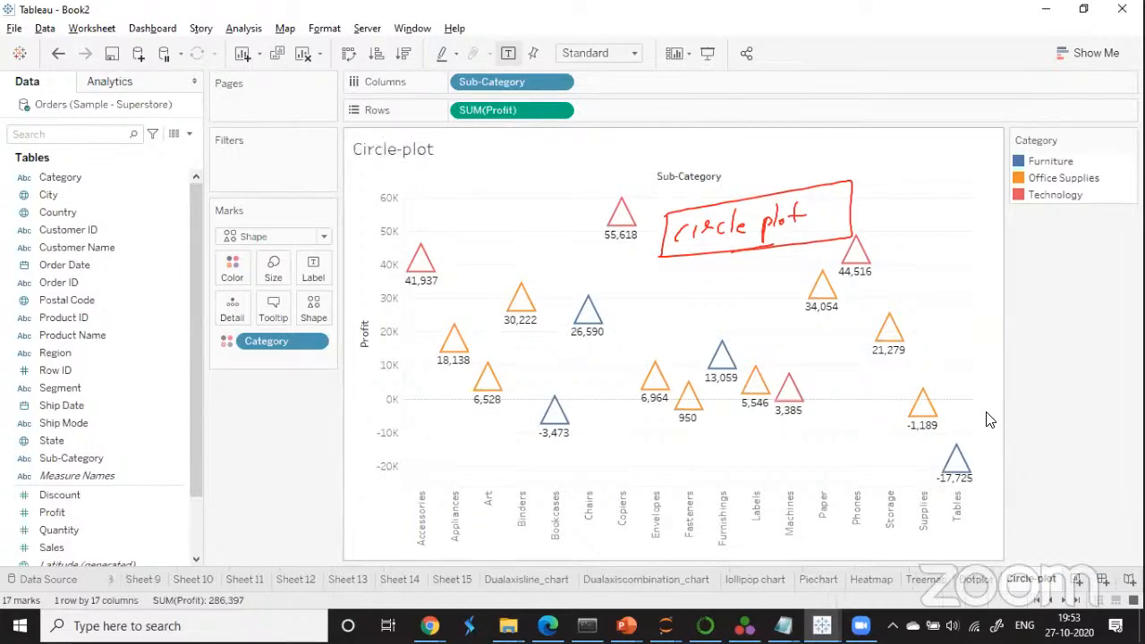
Add a new worksheet and plot Profit by year of Order Date as a line chart.
click(1079, 581)
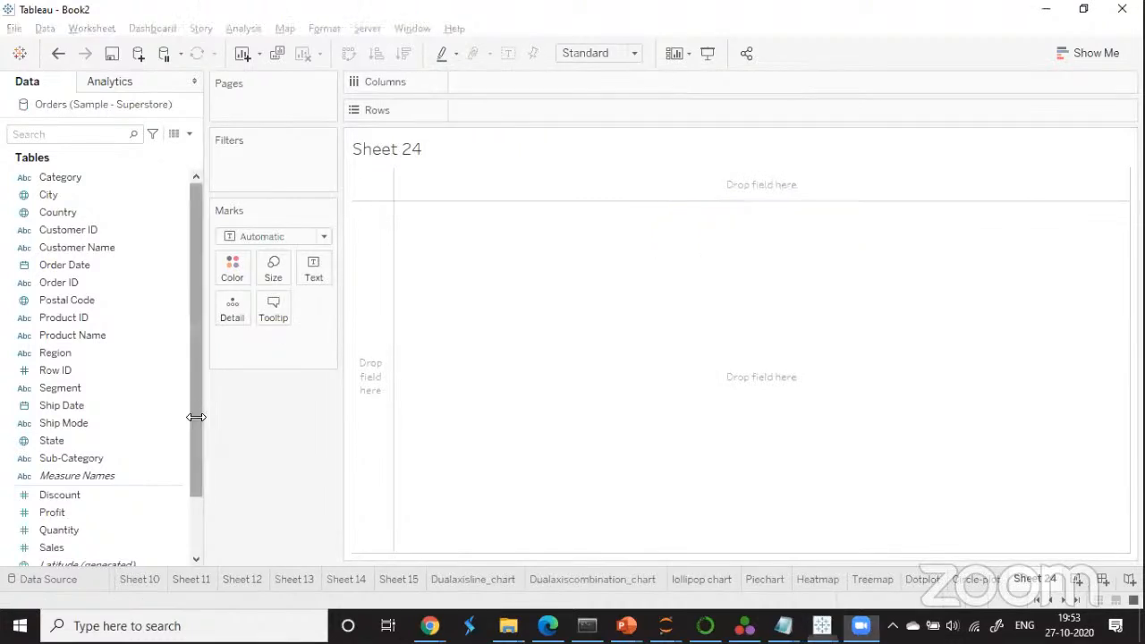
drag(194, 417, 173, 478)
mouse_move(62, 442)
mouse_down()
mouse_move(515, 224)
mouse_move(483, 115)
mouse_move(506, 114)
mouse_up()
drag(81, 196, 496, 82)
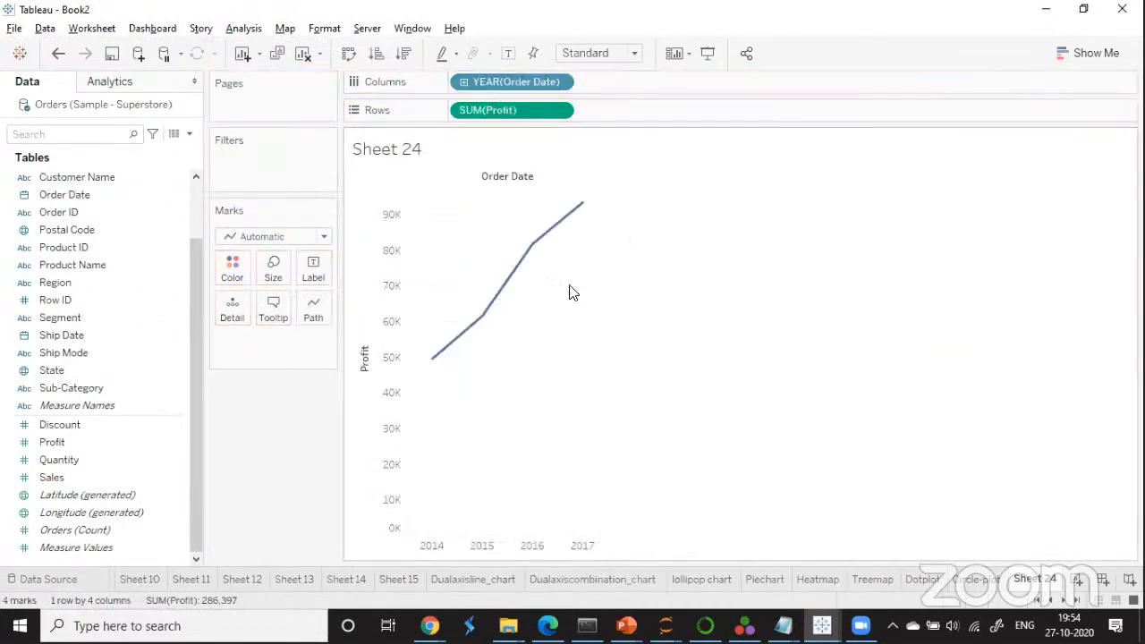
Drill the Order Date down to quarters and months, and collapse it back to years.
click(463, 81)
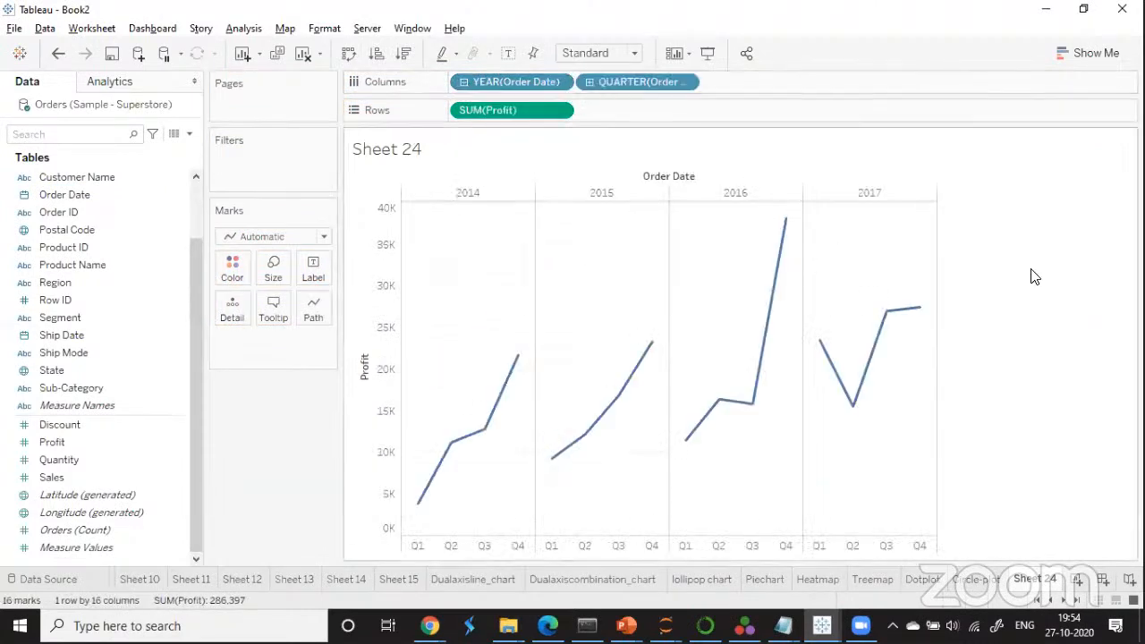
click(589, 81)
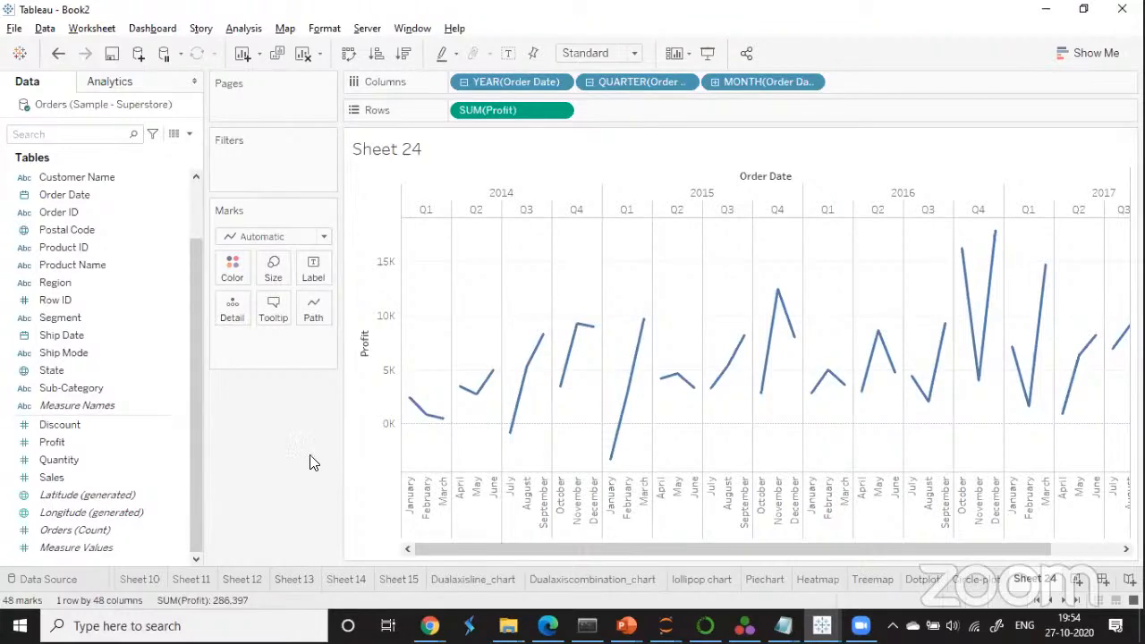
click(462, 82)
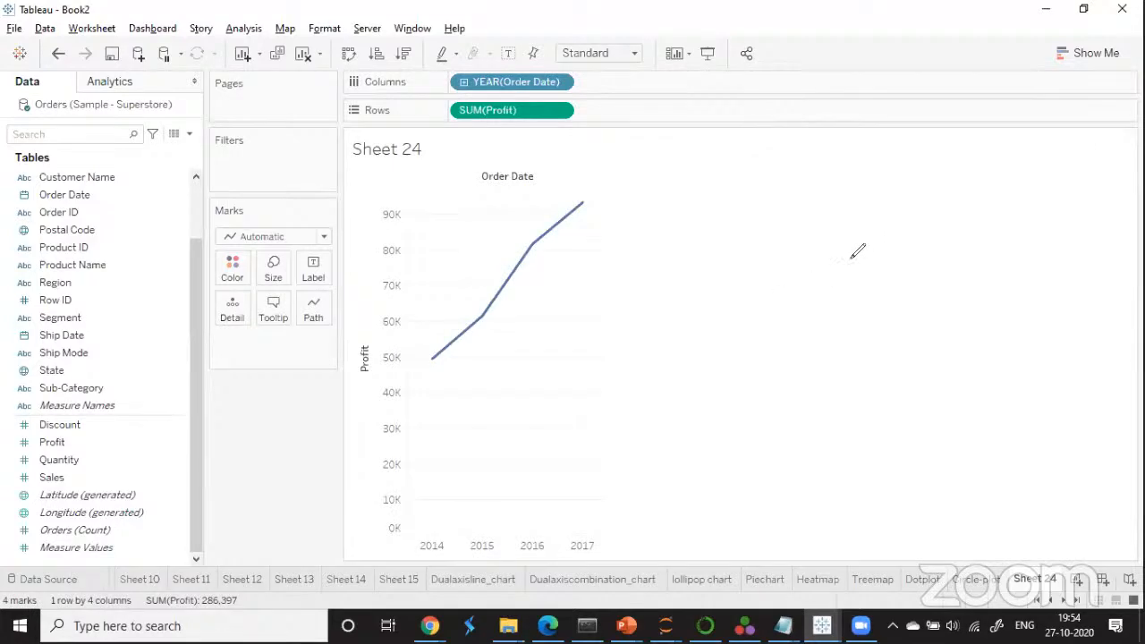
Handwrite a boxed, underlined red note reading Custom hierarchies beside the line chart.
drag(852, 230, 847, 257)
mouse_move(855, 244)
mouse_down()
mouse_move(922, 249)
mouse_move(1030, 224)
mouse_up()
drag(972, 252, 1020, 252)
mouse_move(1037, 250)
mouse_down()
mouse_move(1043, 220)
mouse_move(826, 207)
mouse_up()
drag(825, 208, 915, 260)
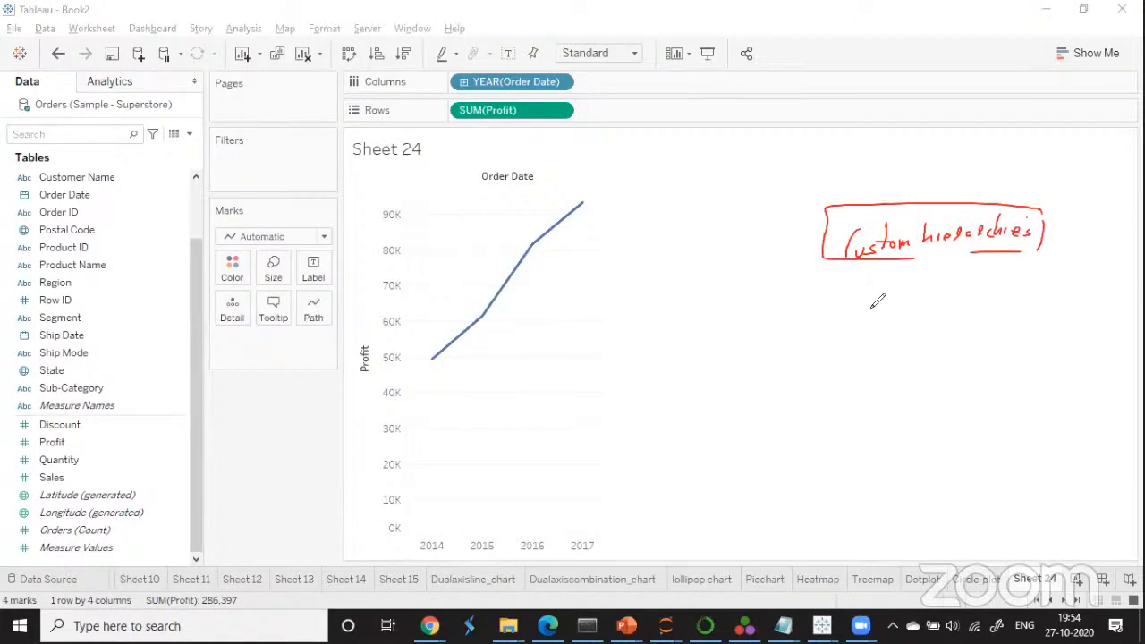
Handwrite a second boxed red note about the Date hierarchy below the Custom hierarchies note.
mouse_move(813, 274)
mouse_down()
mouse_move(834, 285)
mouse_move(923, 281)
mouse_move(975, 256)
mouse_move(970, 284)
mouse_up()
drag(843, 308, 885, 307)
drag(789, 273, 789, 318)
mouse_move(789, 272)
mouse_down()
mouse_move(1011, 257)
mouse_move(1007, 306)
mouse_move(767, 319)
mouse_up()
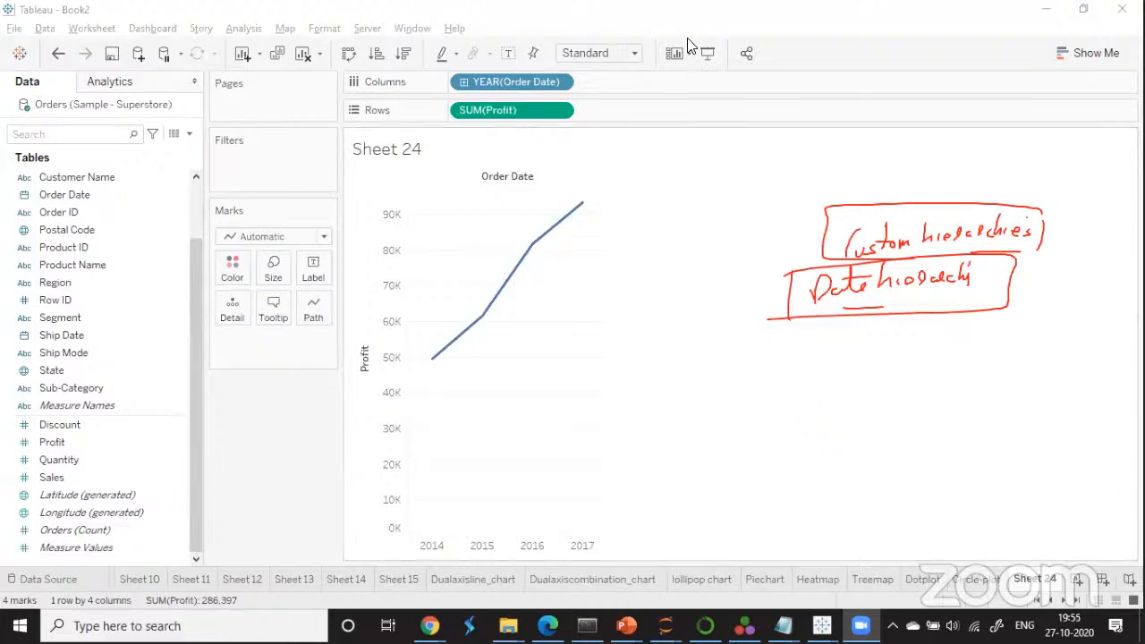
Remove Profit and the Order Date year from the rows and columns to empty the worksheet.
drag(498, 119, 334, 258)
drag(514, 84, 287, 403)
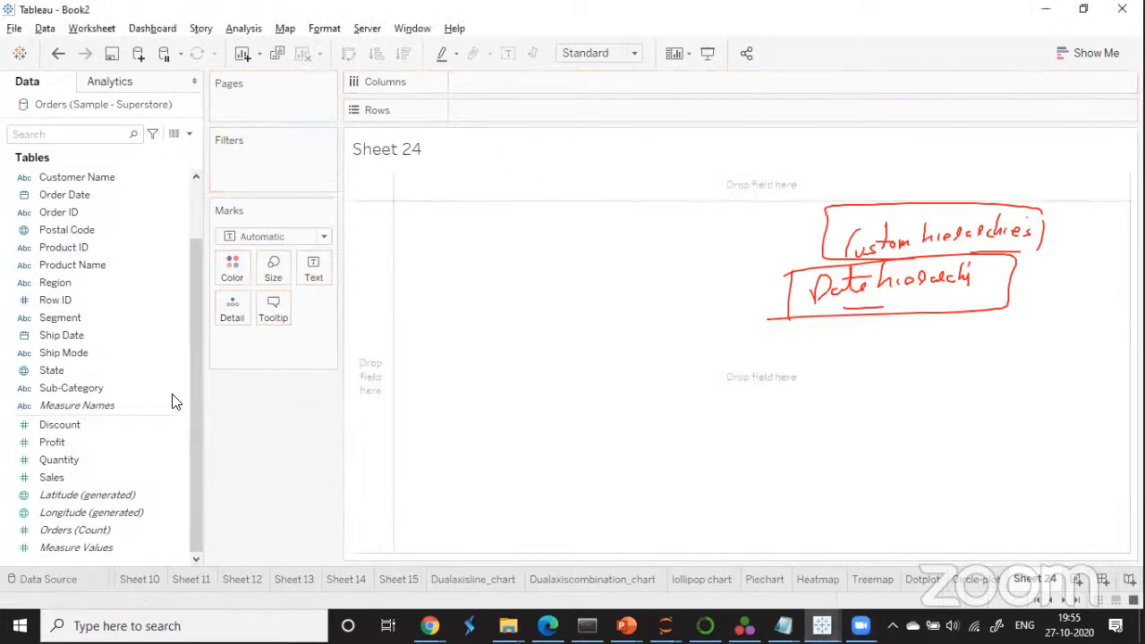
Create a hierarchy named Product from the Category field.
scroll(191, 334, up, 3)
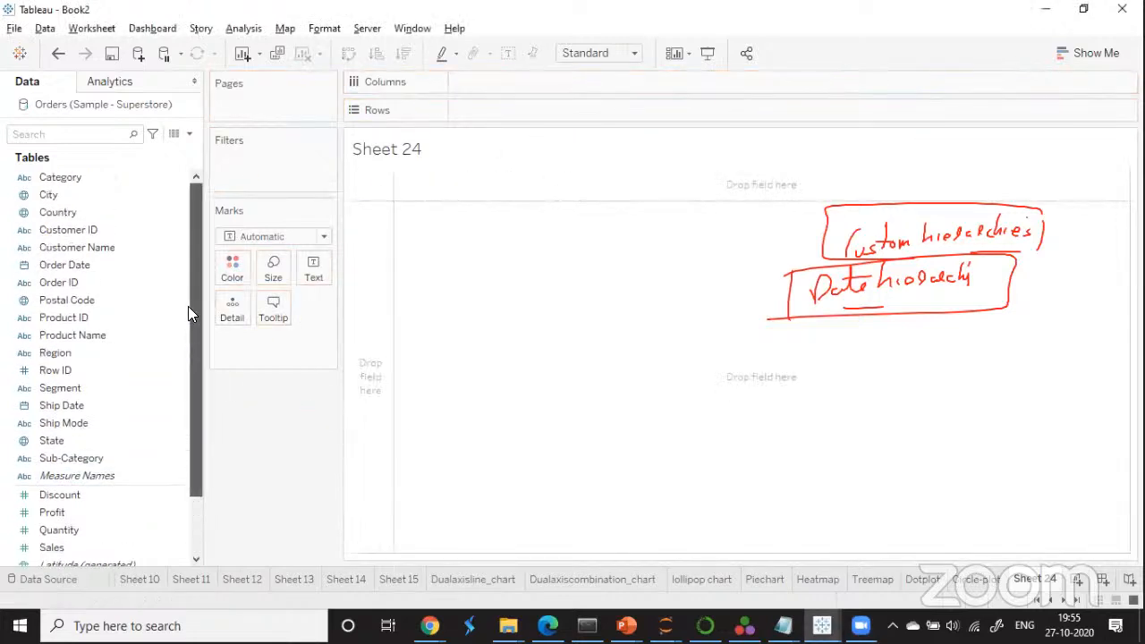
click(92, 187)
click(181, 185)
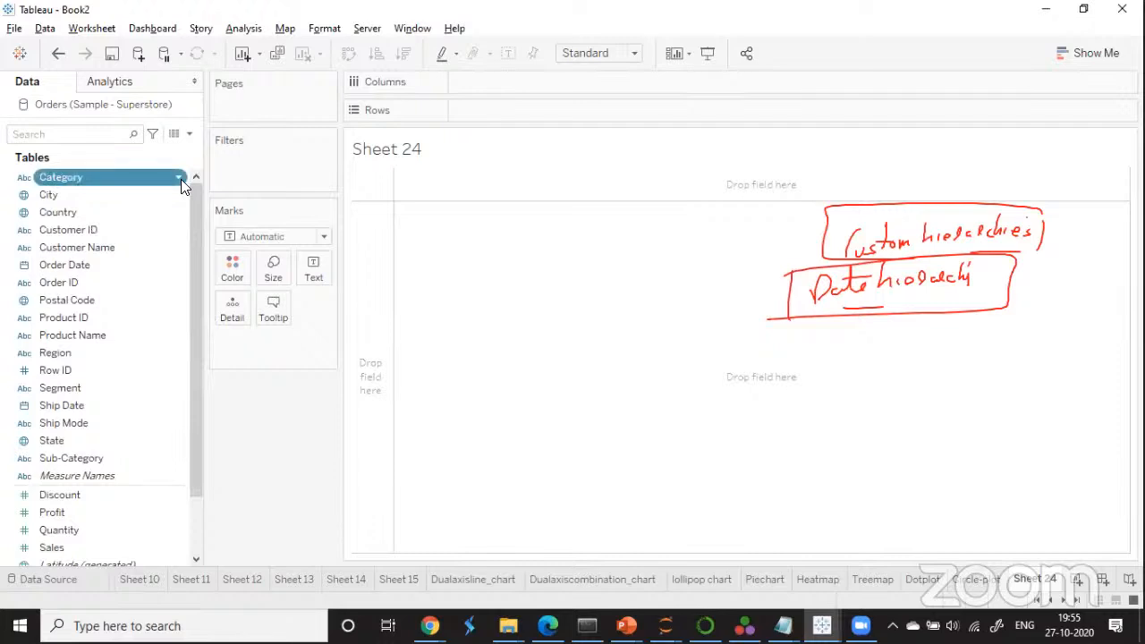
click(181, 182)
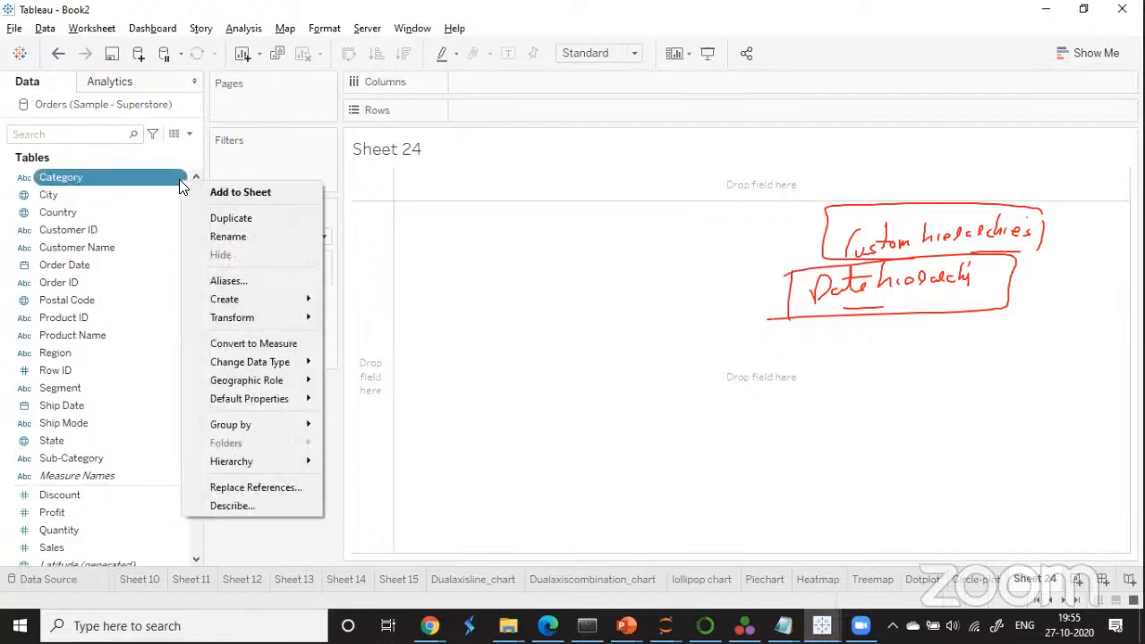
mouse_move(233, 302)
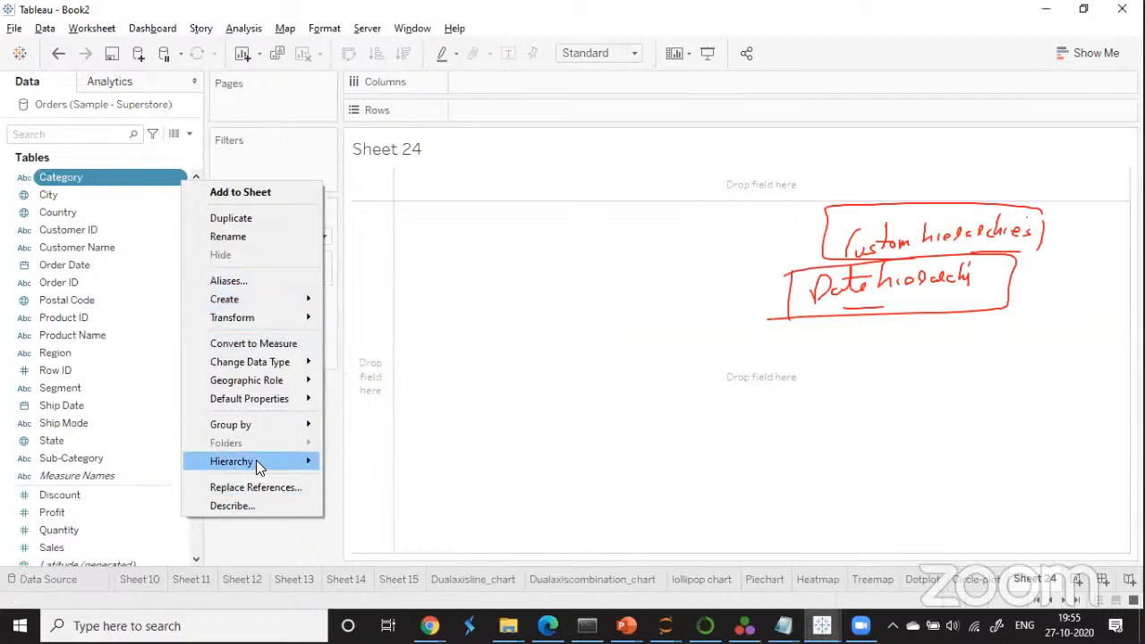
mouse_move(256, 465)
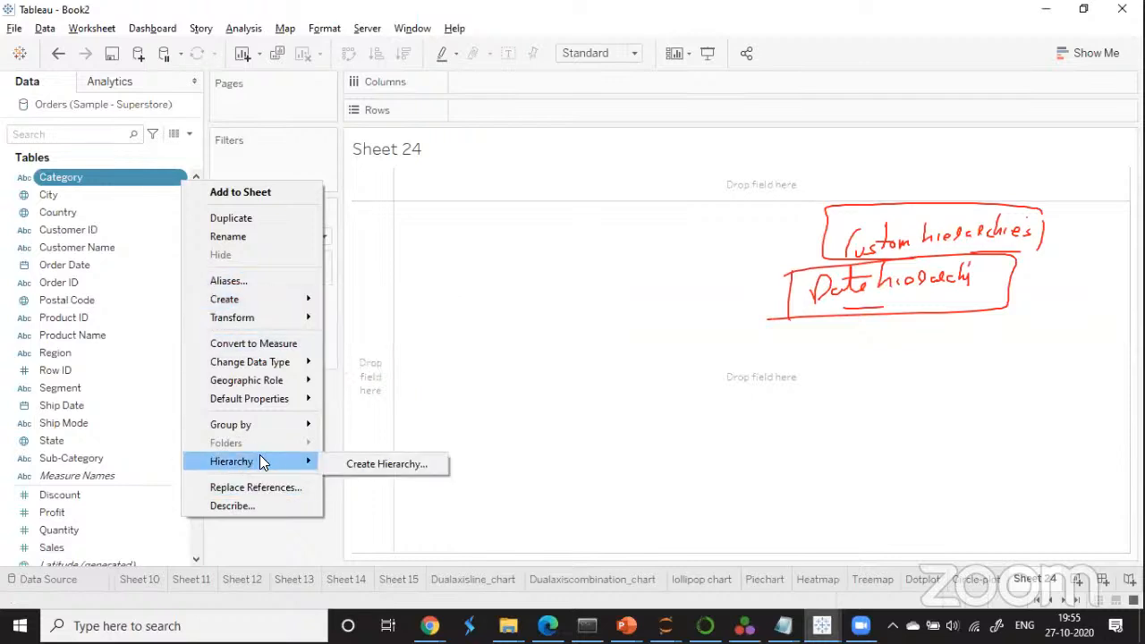
click(379, 463)
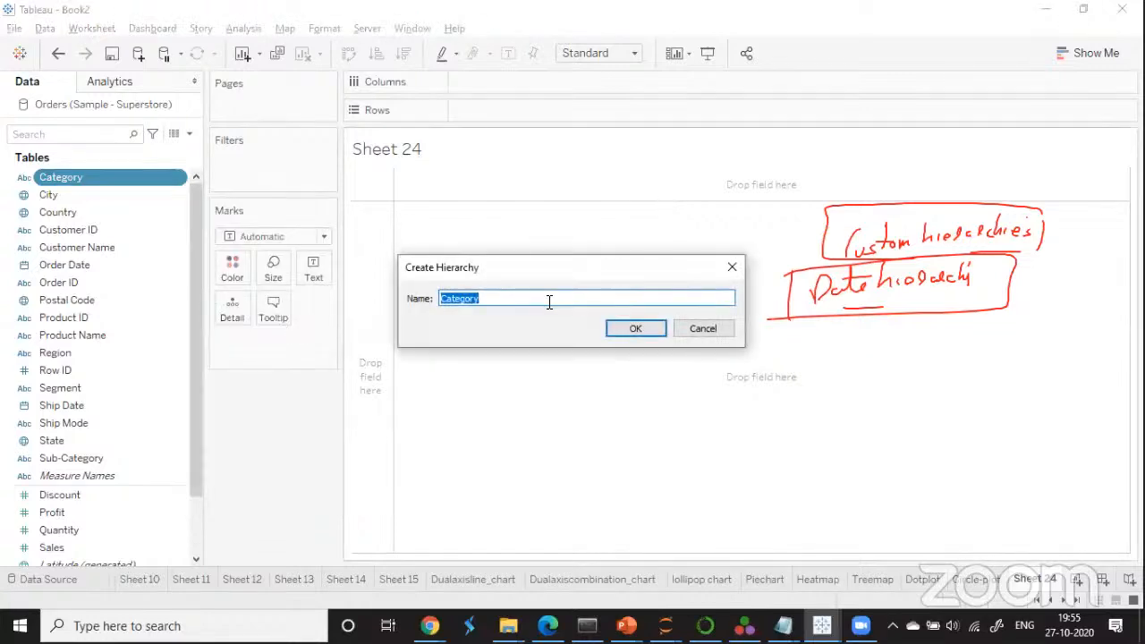
key(BackSpace)
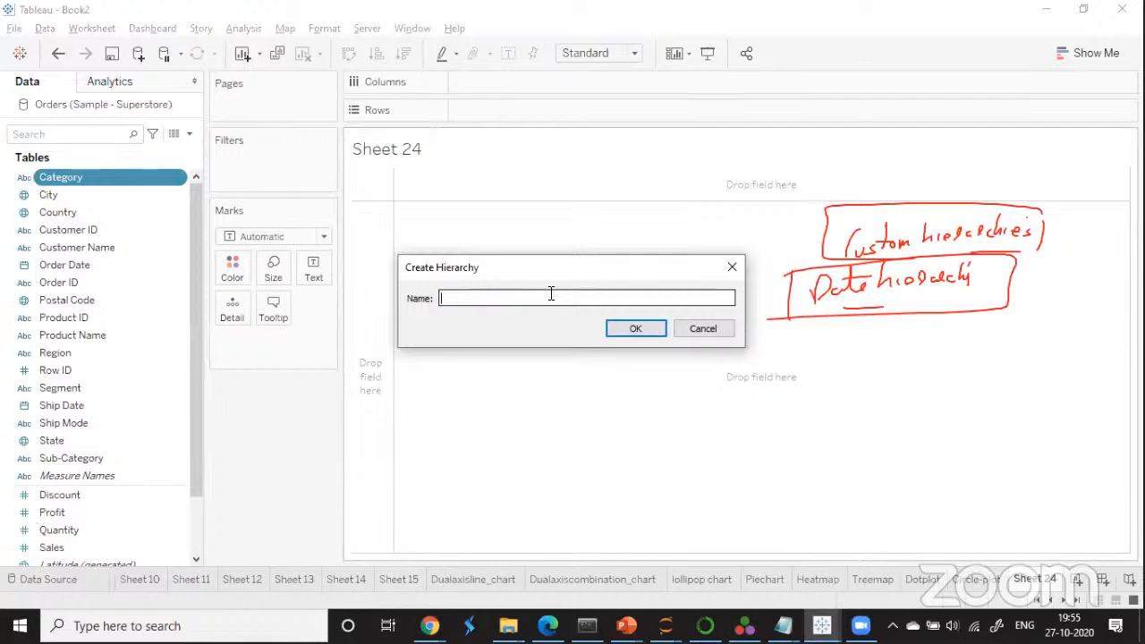
text(Product)
click(545, 408)
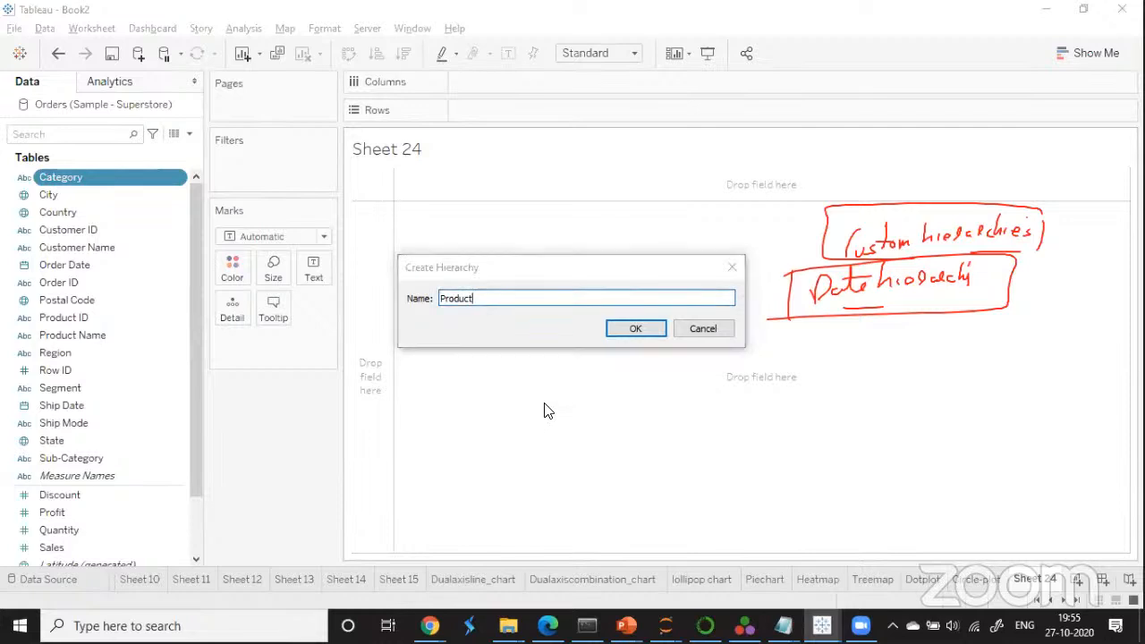
click(645, 327)
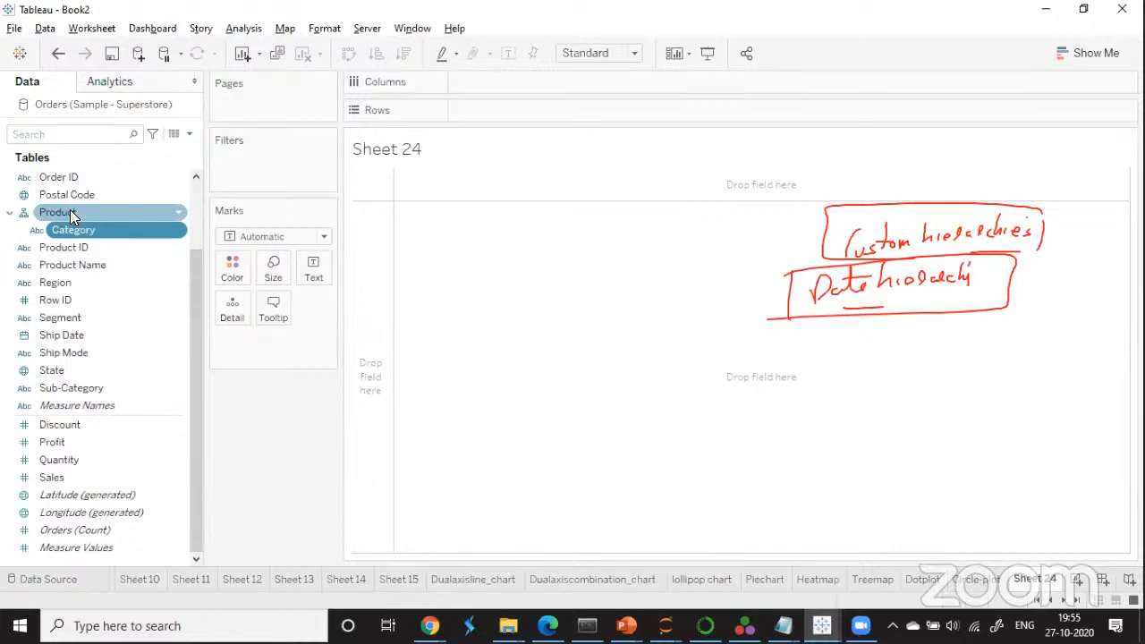
Add the Sub-Category field to the Product hierarchy, and collapse and re-expand the hierarchy to check its levels.
right_click(153, 390)
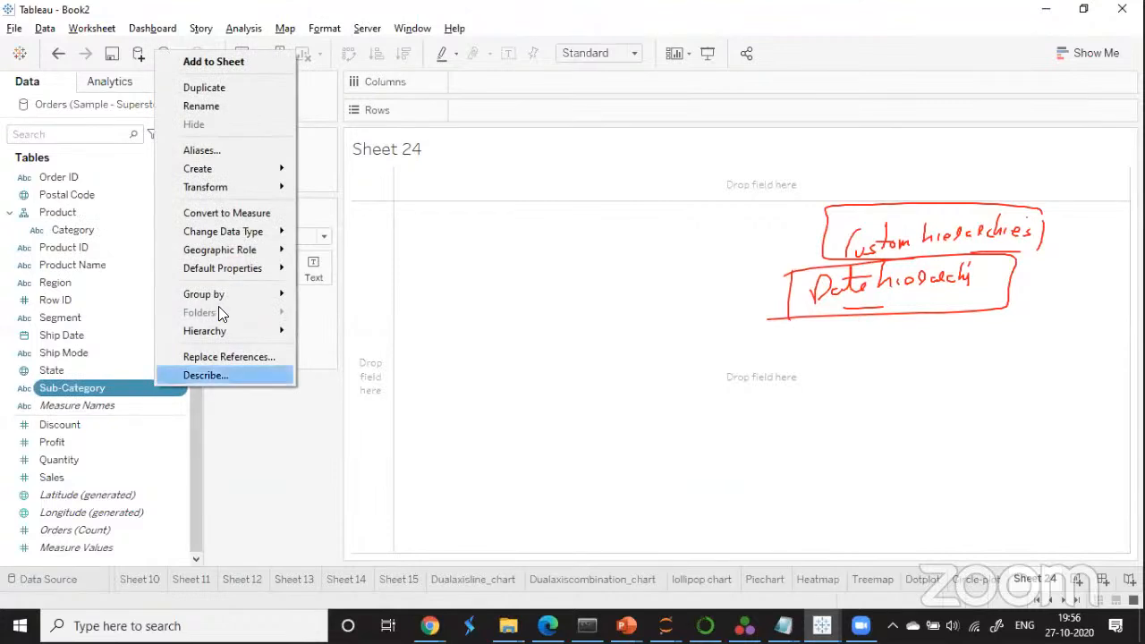
mouse_move(229, 340)
mouse_move(369, 338)
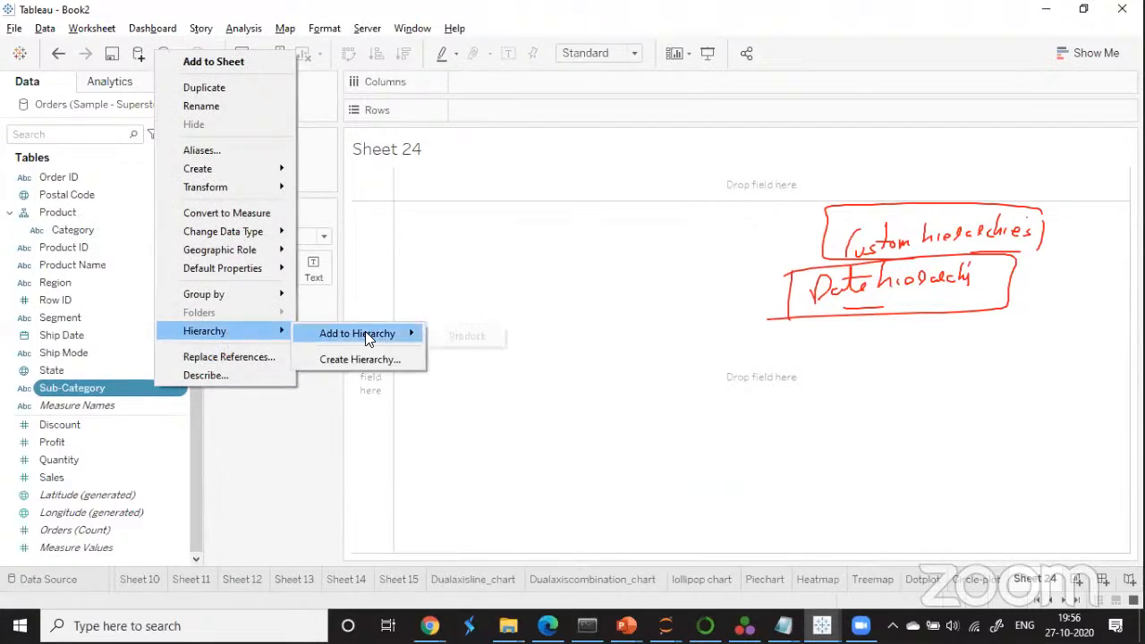
click(466, 338)
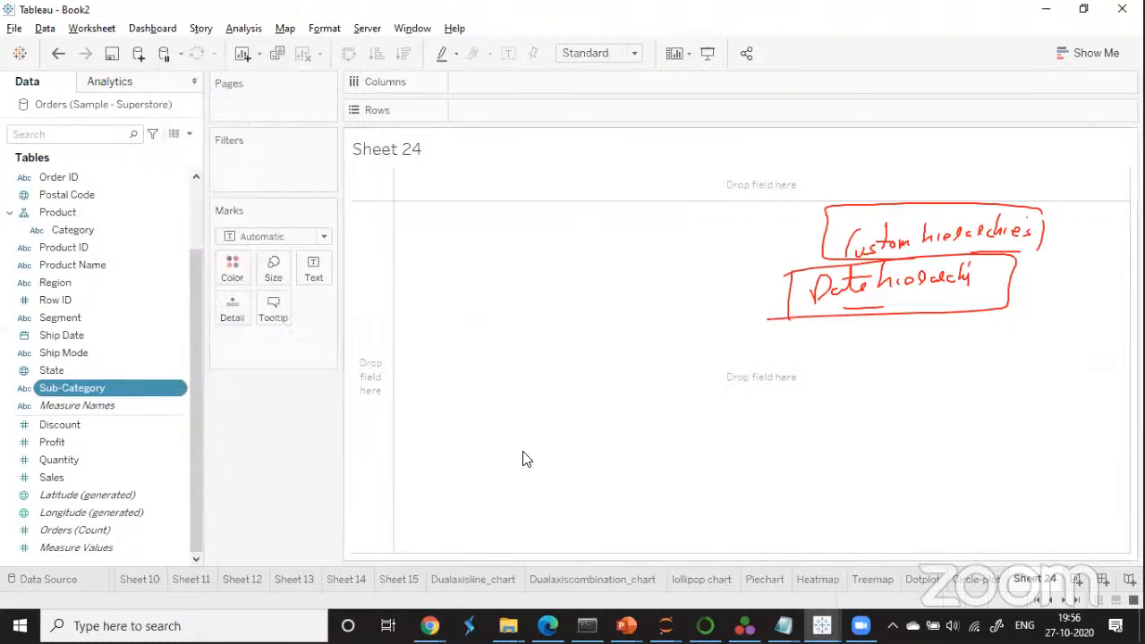
click(10, 213)
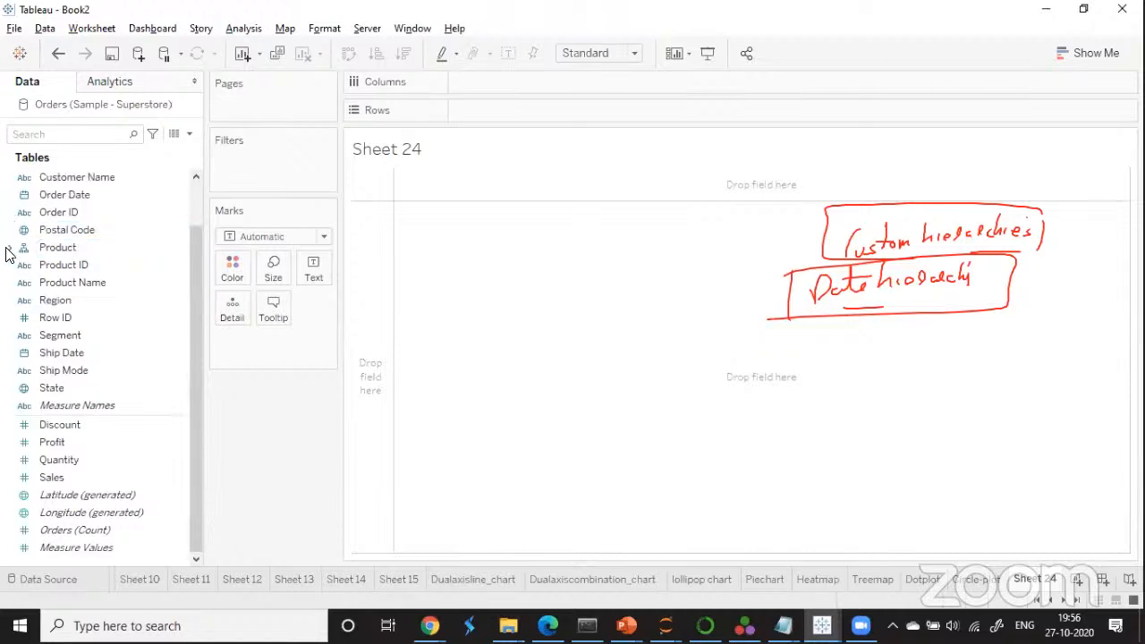
click(10, 247)
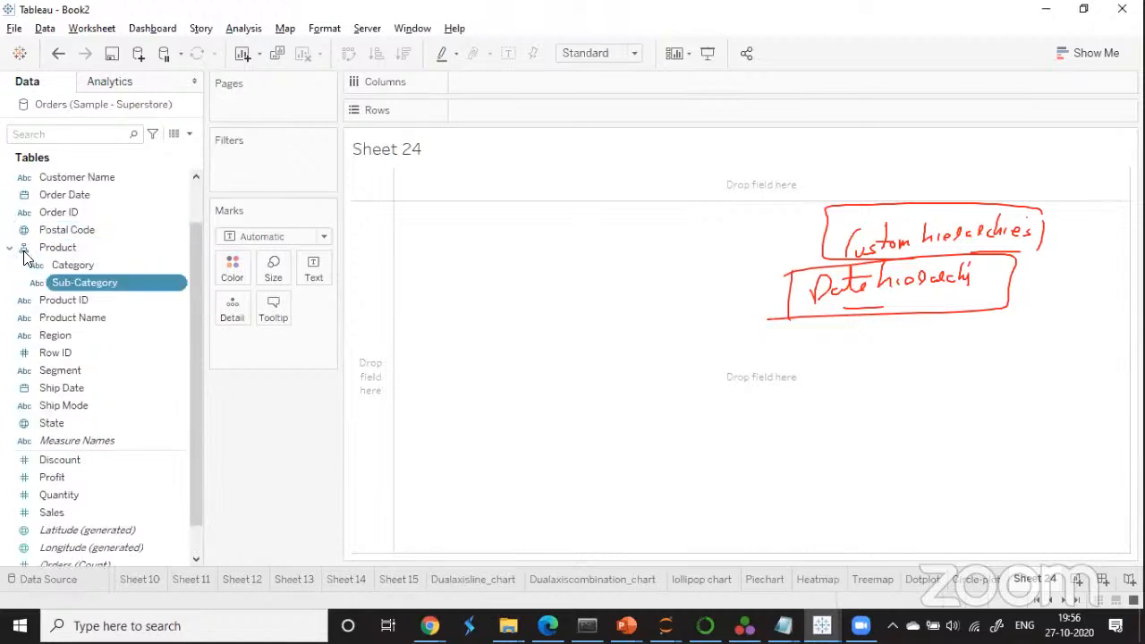
click(88, 284)
Build a bar chart with Profit on the rows and Category on the columns.
scroll(179, 491, down, 2)
drag(92, 442, 483, 111)
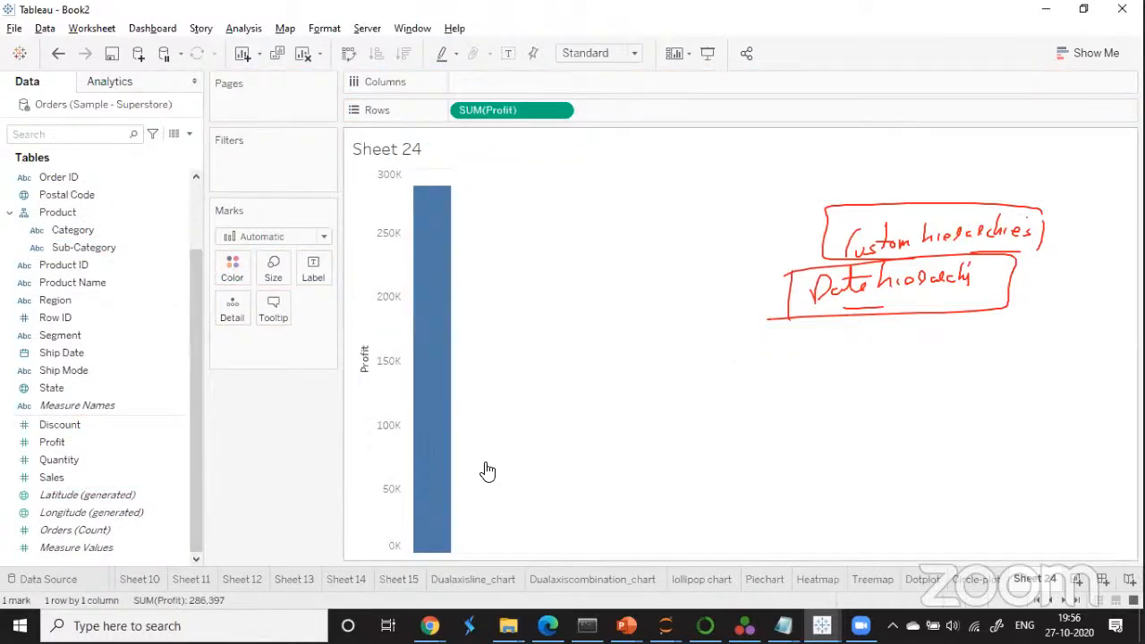
drag(77, 233, 484, 84)
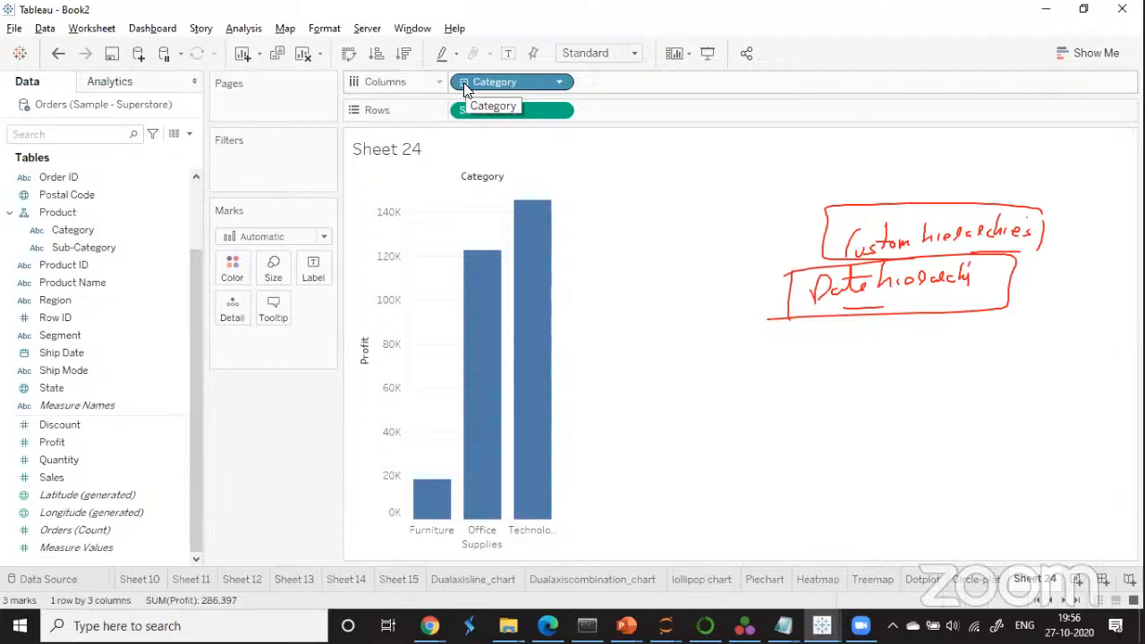
Drill the chart's Category down to Sub-Category, and collapse it back to Category.
click(463, 83)
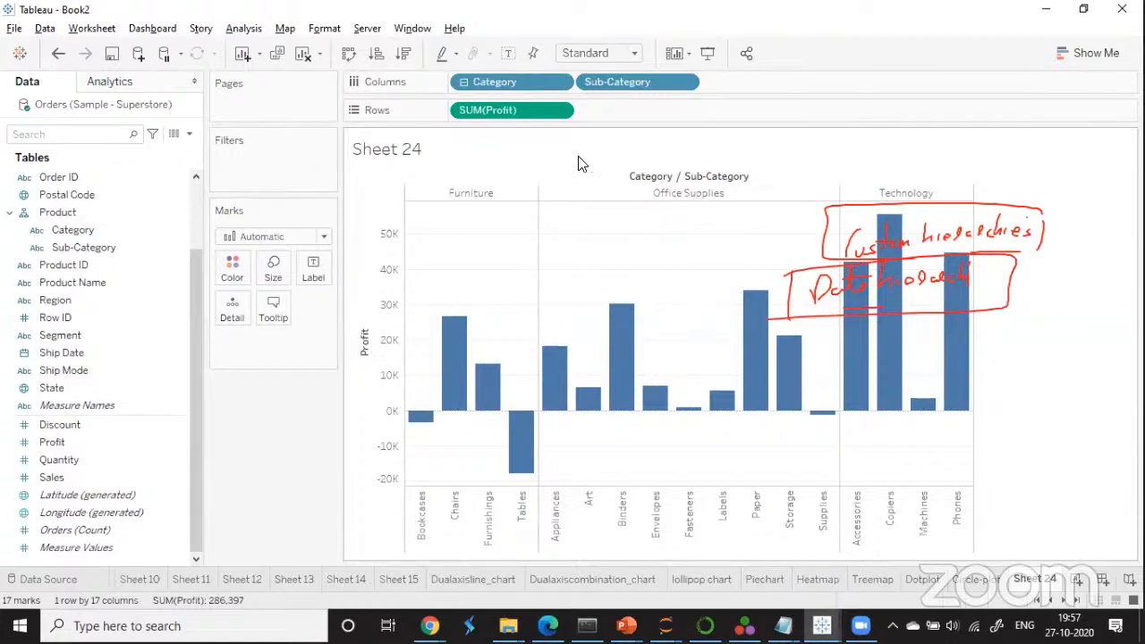
click(463, 83)
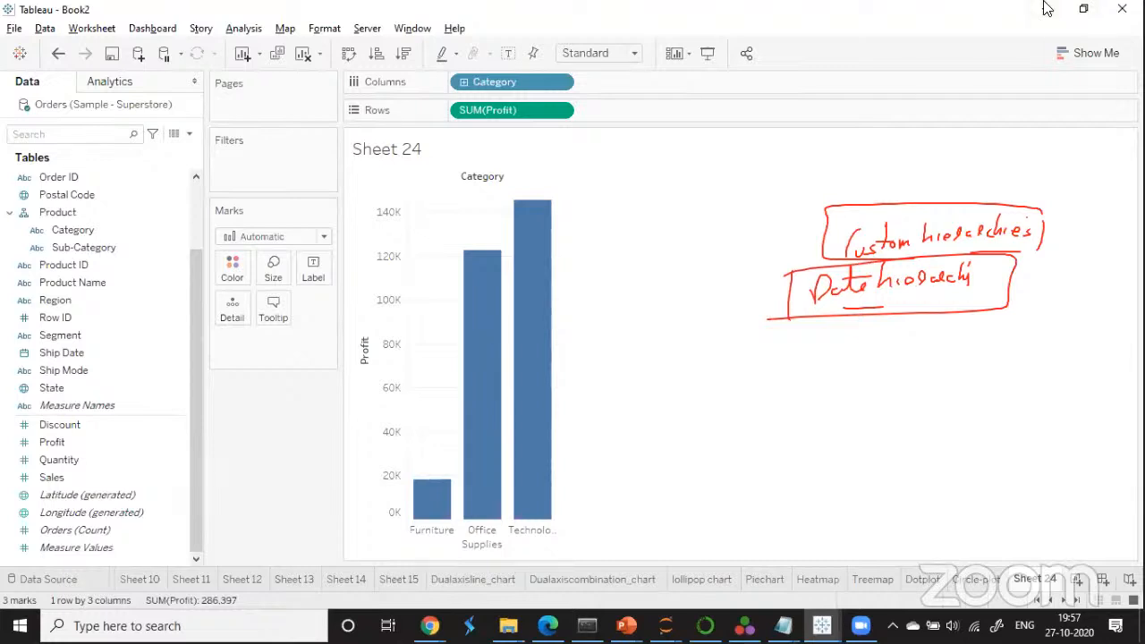
Handwrite an underlined red Location heading below the Date hierarchy note, with a boxed list of Country, State and City under it.
mouse_move(777, 342)
mouse_down()
mouse_move(791, 372)
mouse_move(797, 360)
mouse_up()
mouse_move(815, 360)
mouse_down()
mouse_move(814, 369)
mouse_move(866, 356)
mouse_up()
drag(753, 386, 830, 383)
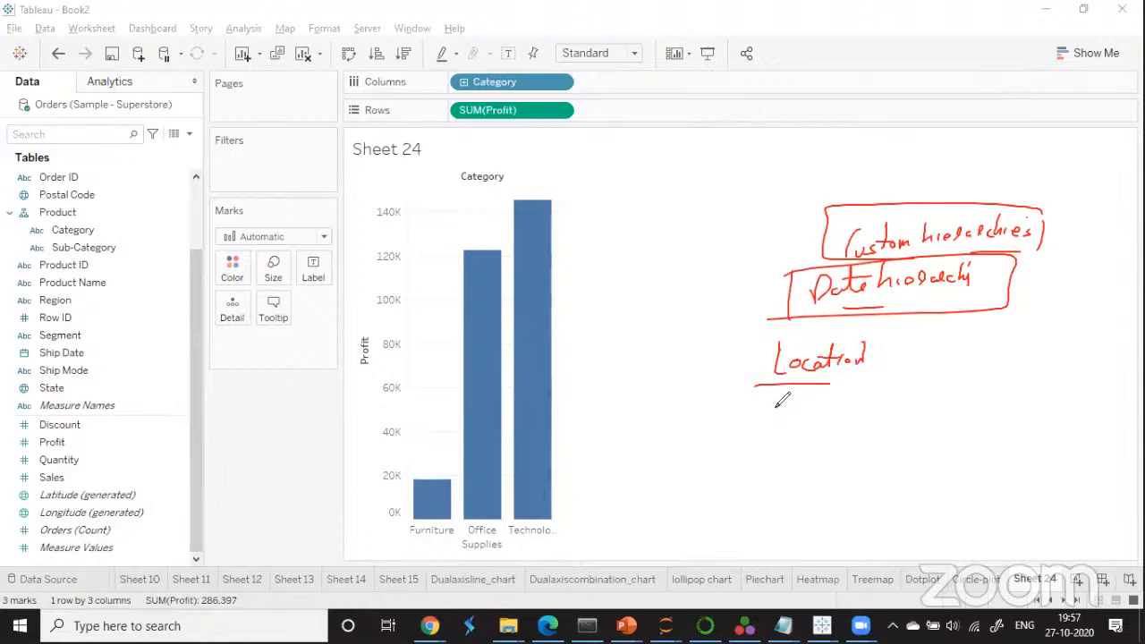
mouse_move(776, 406)
mouse_down()
mouse_move(819, 393)
mouse_move(845, 421)
mouse_move(791, 440)
mouse_move(845, 438)
mouse_move(791, 479)
mouse_move(821, 470)
mouse_move(822, 487)
mouse_up()
mouse_move(744, 408)
mouse_down()
mouse_move(741, 479)
mouse_move(881, 483)
mouse_move(748, 504)
mouse_up()
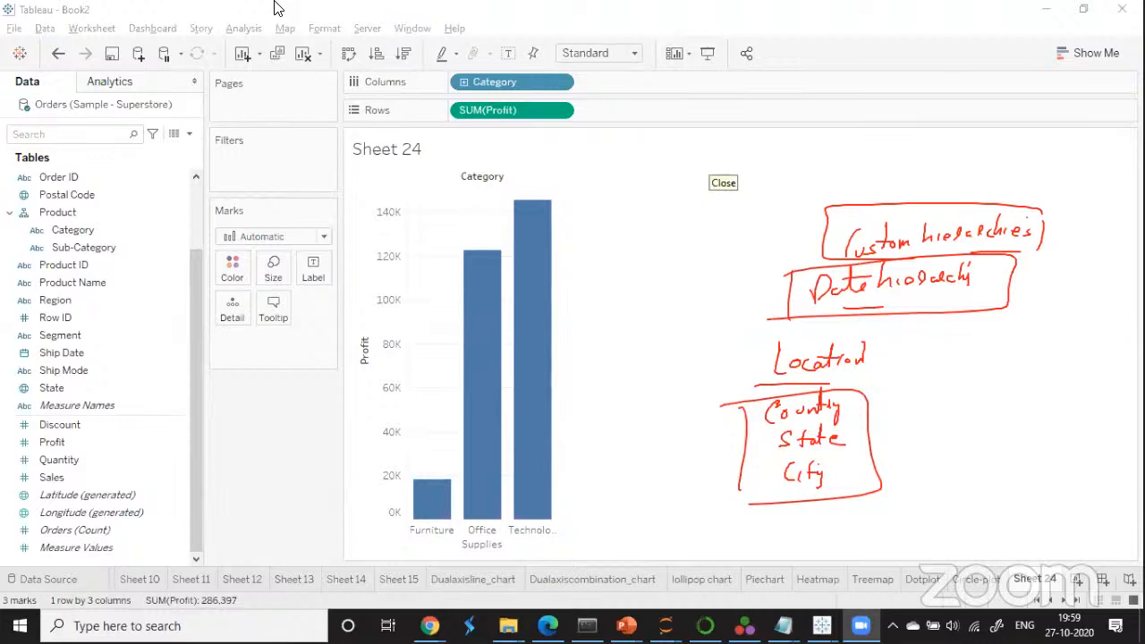
Remove Profit and Category from the rows and columns to empty the worksheet.
drag(195, 324, 184, 228)
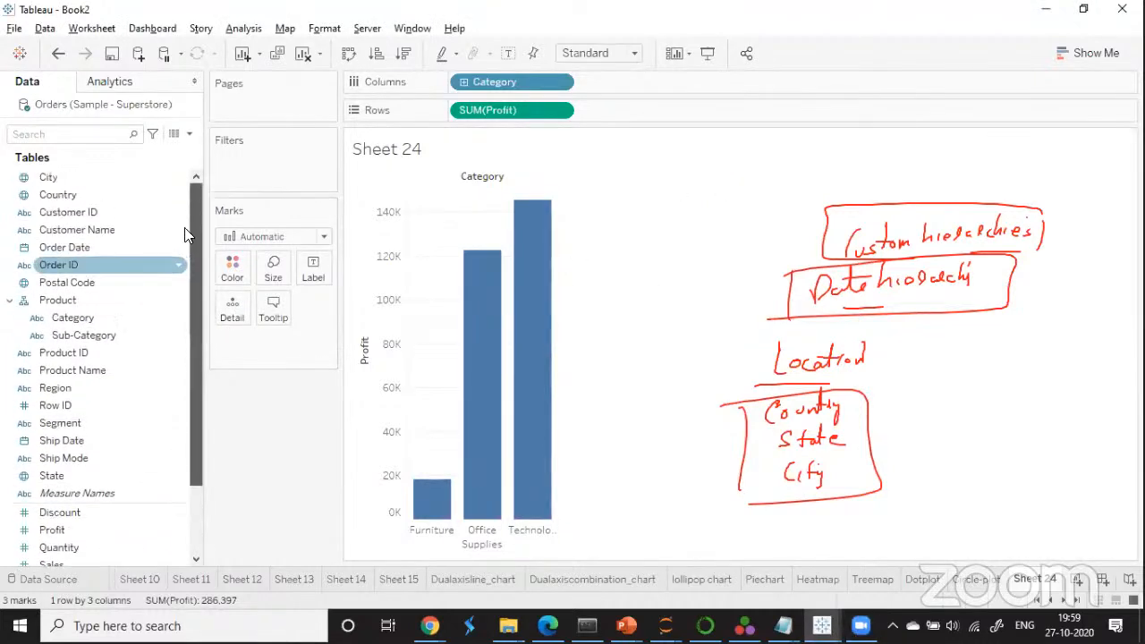
click(79, 303)
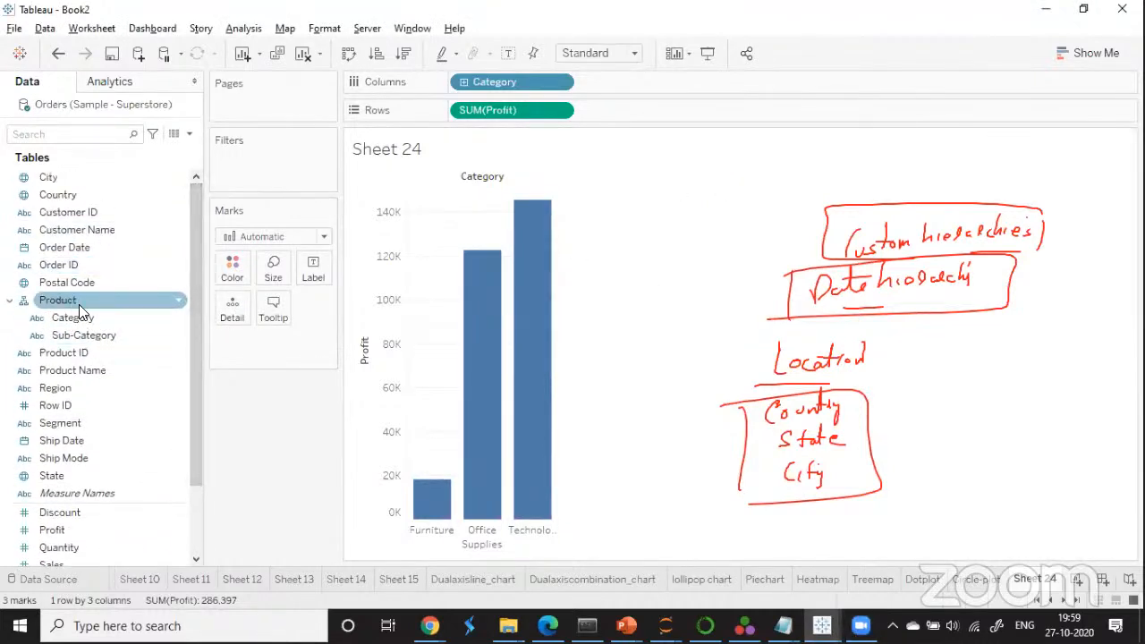
drag(198, 367, 199, 383)
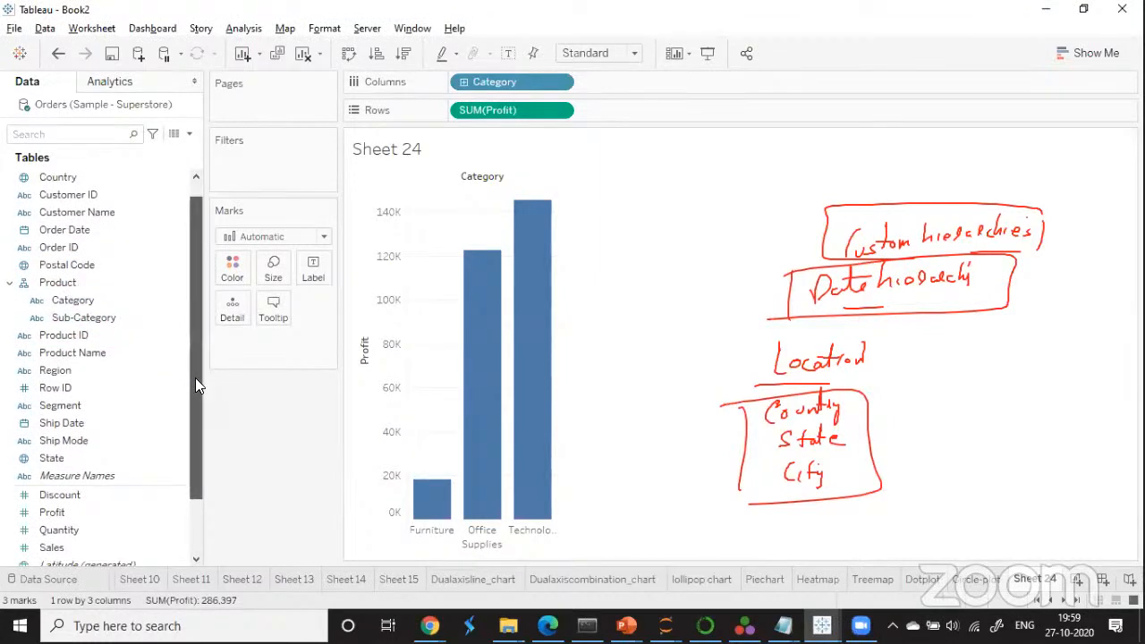
scroll(199, 380, down, 1)
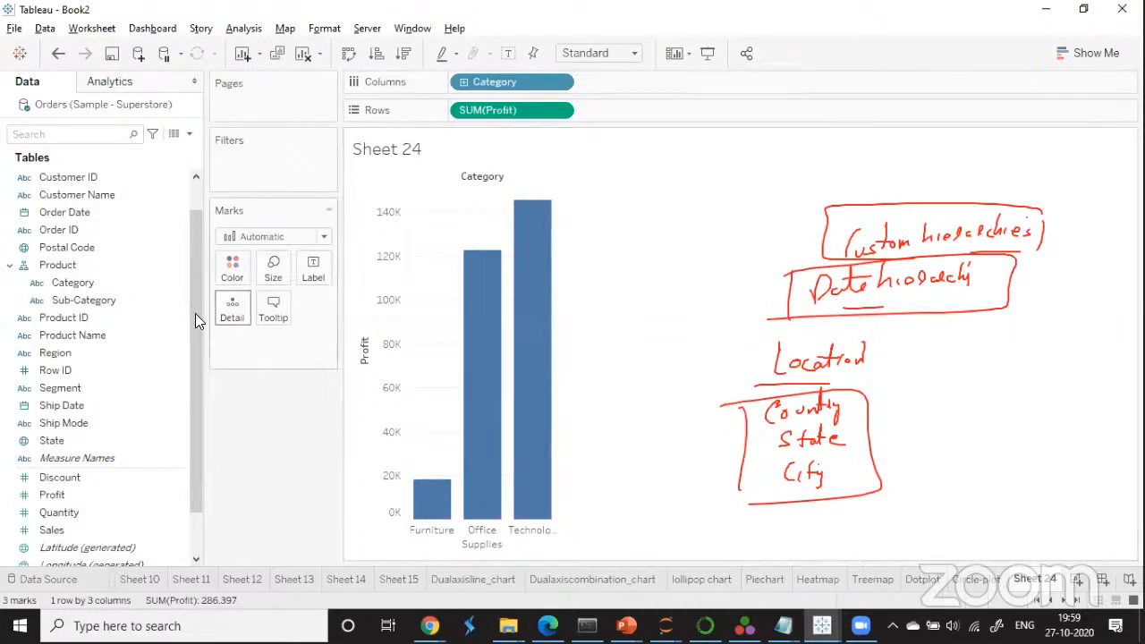
drag(193, 308, 198, 248)
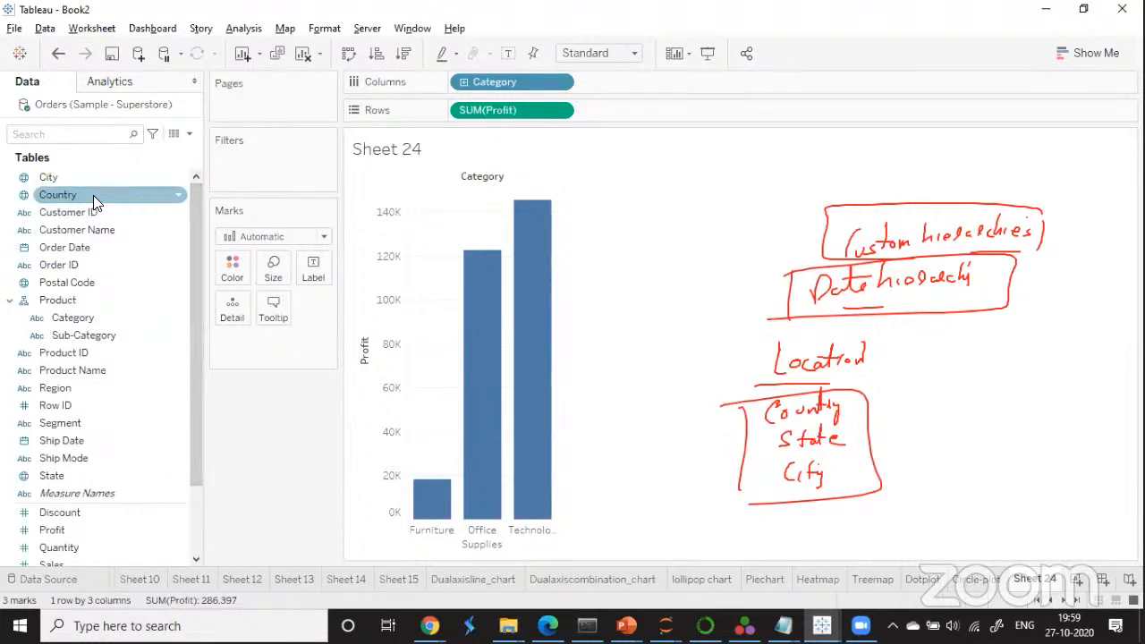
drag(475, 115, 303, 425)
drag(530, 81, 322, 417)
Create a hierarchy named Location from the Country field.
click(180, 195)
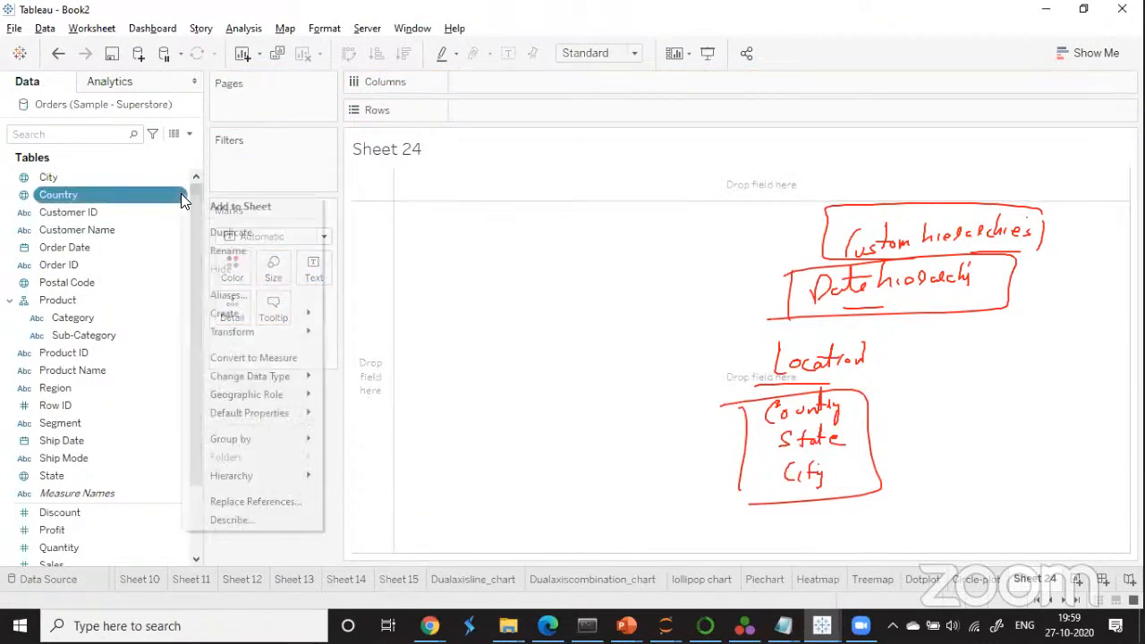
mouse_move(281, 480)
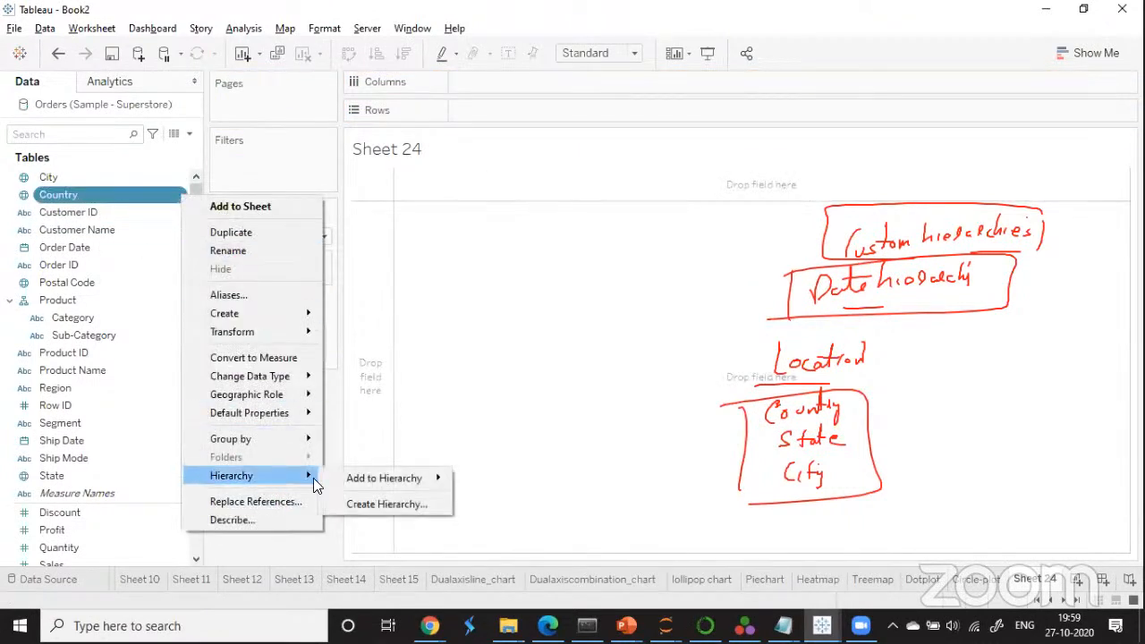
click(383, 502)
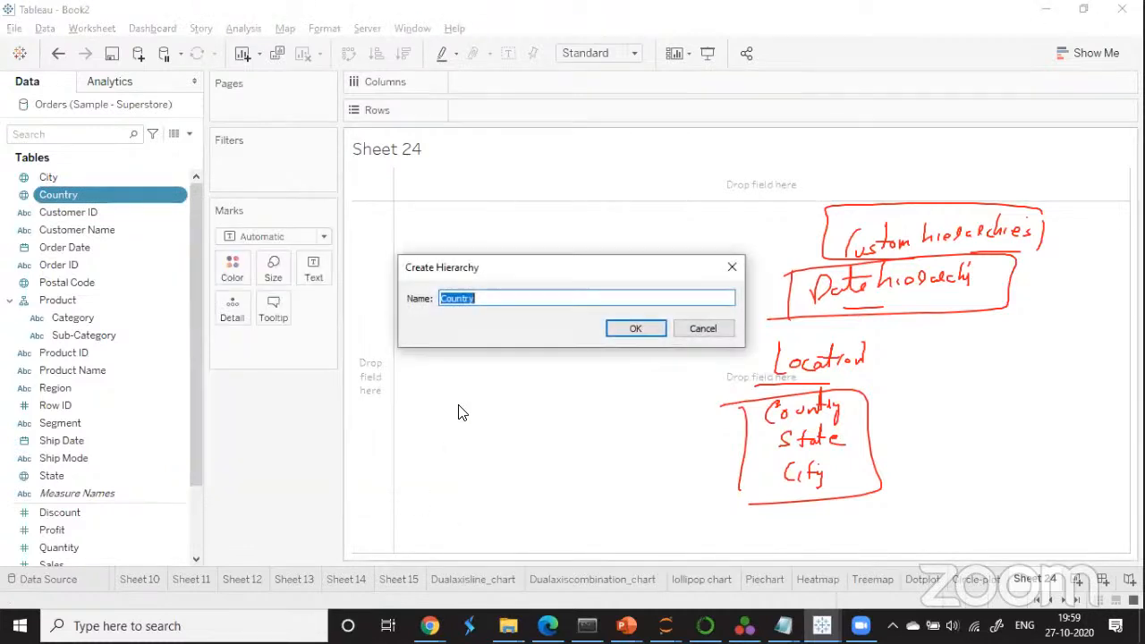
key(BackSpace)
text(Loca)
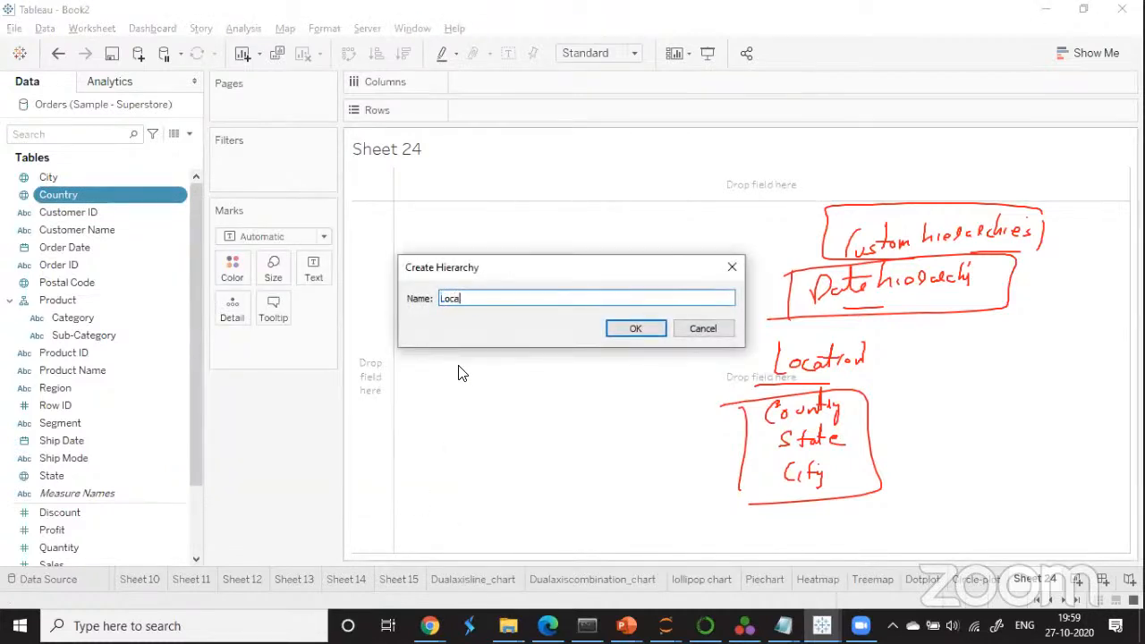
text(tion)
click(617, 330)
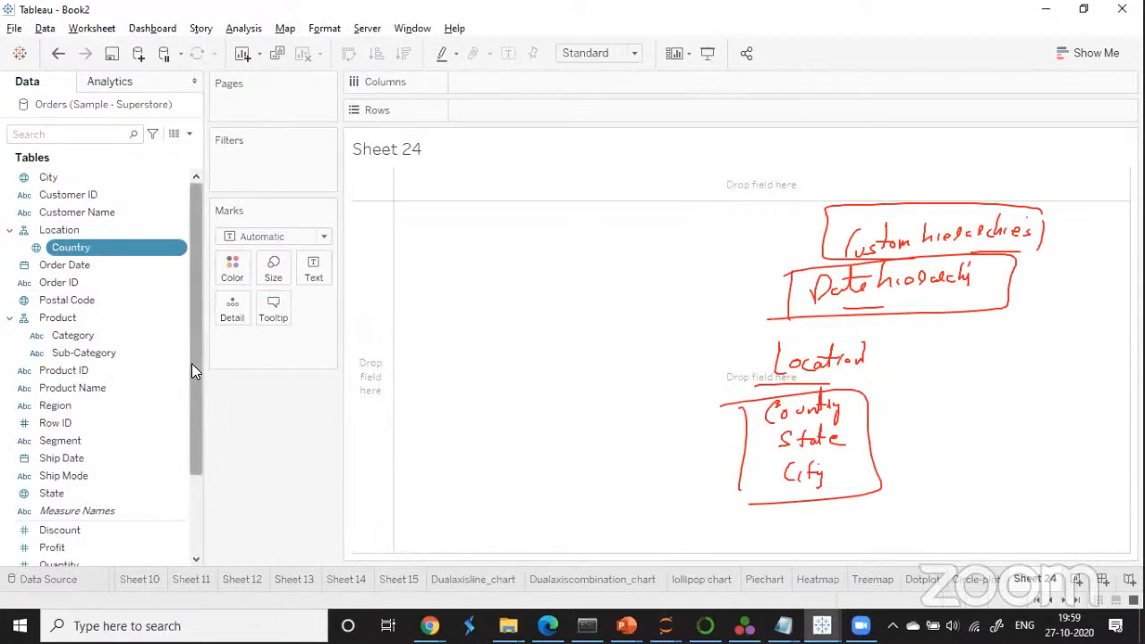
Add the State field to the Location hierarchy below Country.
drag(192, 364, 186, 421)
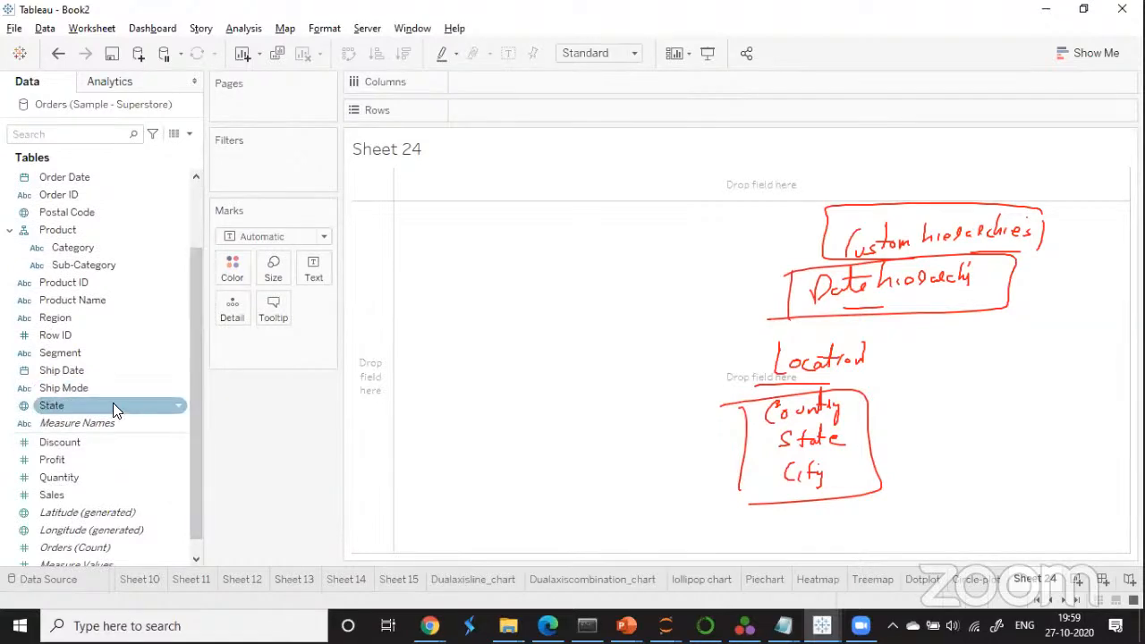
right_click(158, 404)
mouse_move(220, 351)
mouse_move(322, 352)
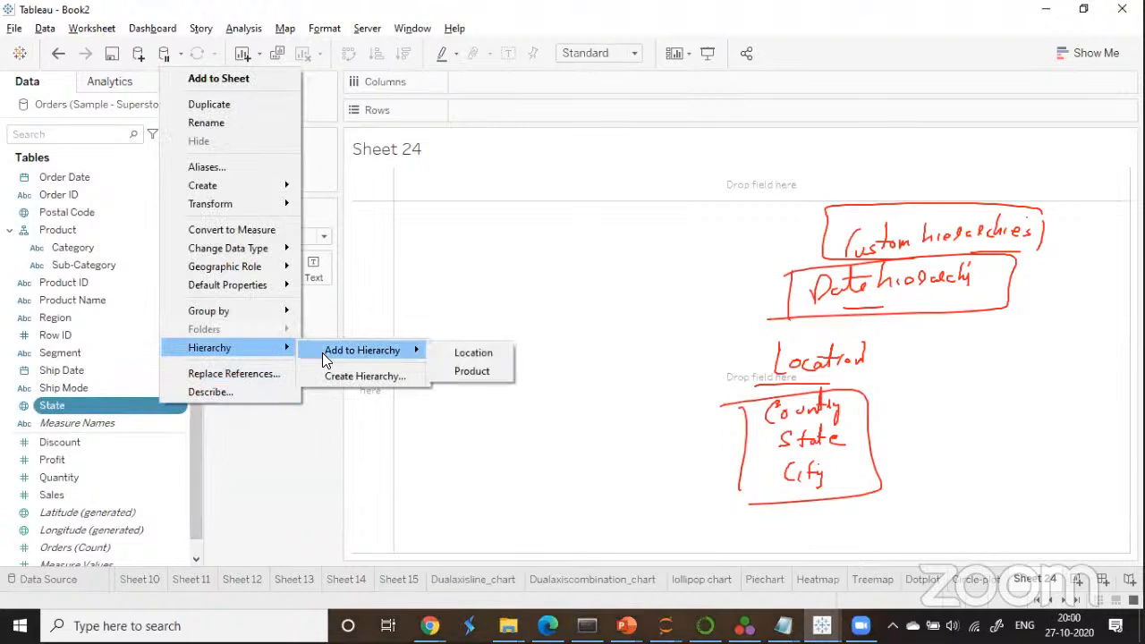
click(442, 354)
Add the City field to the Location hierarchy below State, and plot the hierarchy on a map drilled down to City.
drag(200, 378, 125, 403)
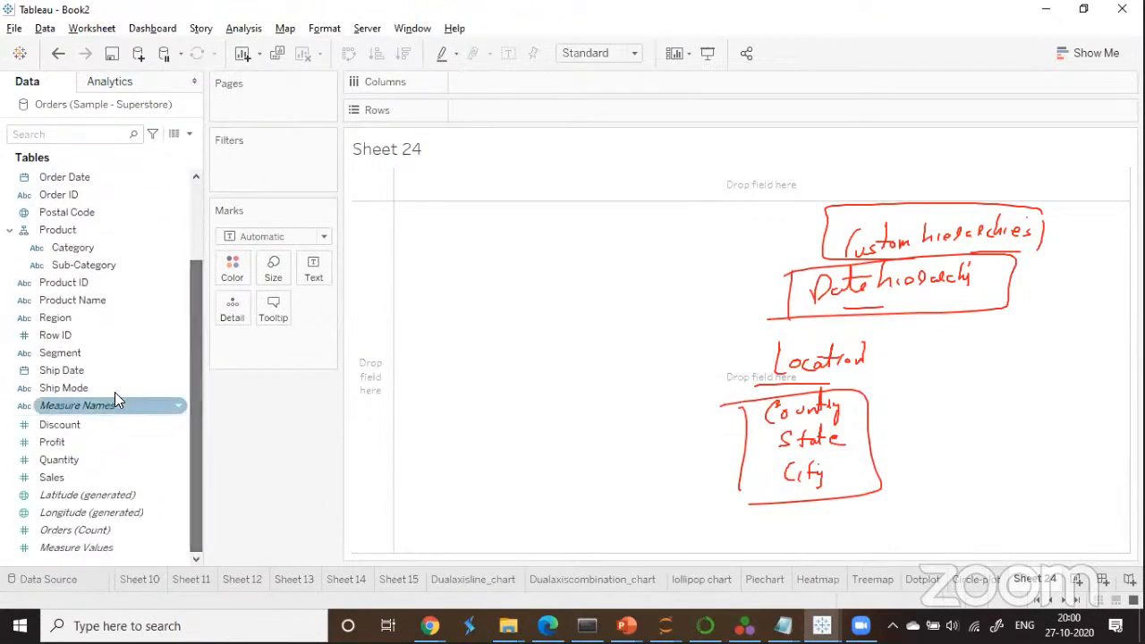
drag(193, 371, 205, 247)
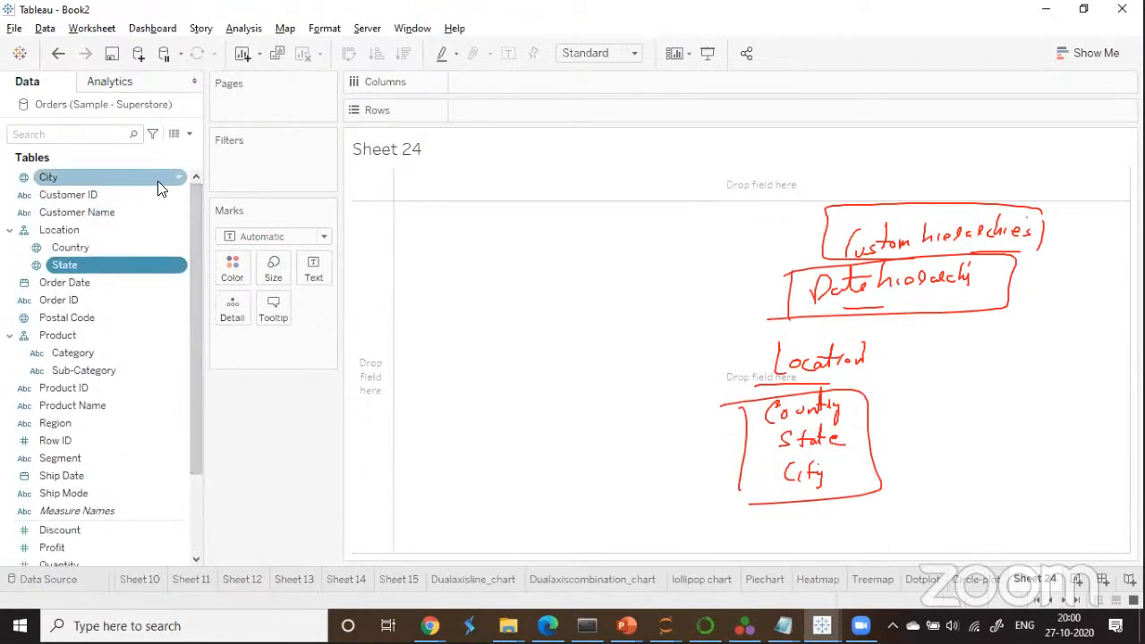
right_click(170, 181)
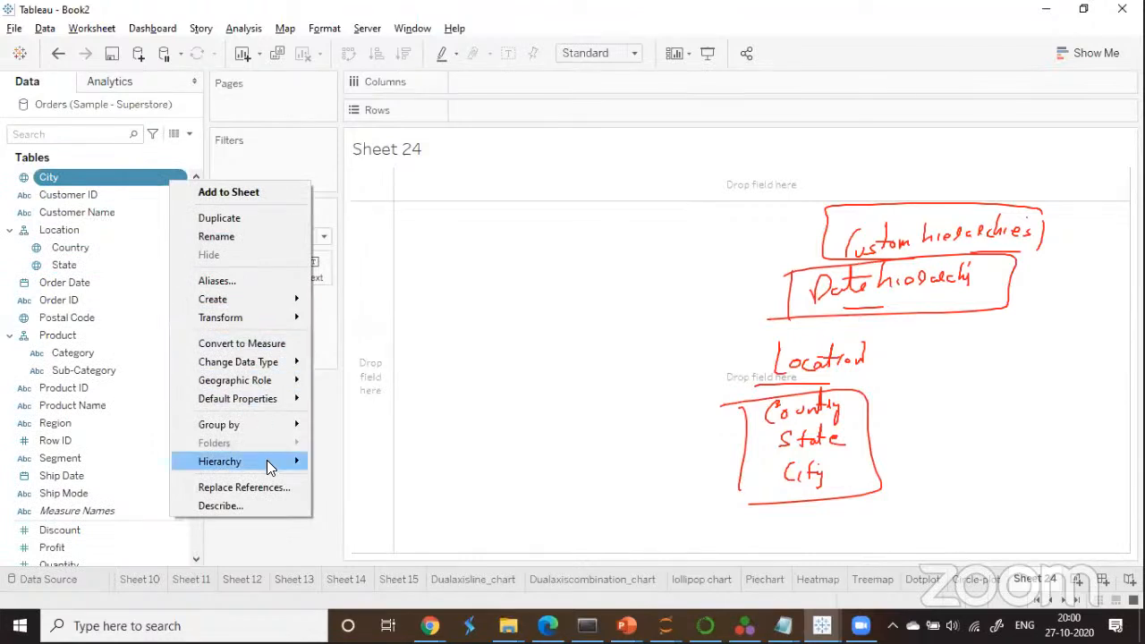
mouse_move(268, 463)
mouse_move(388, 460)
click(482, 463)
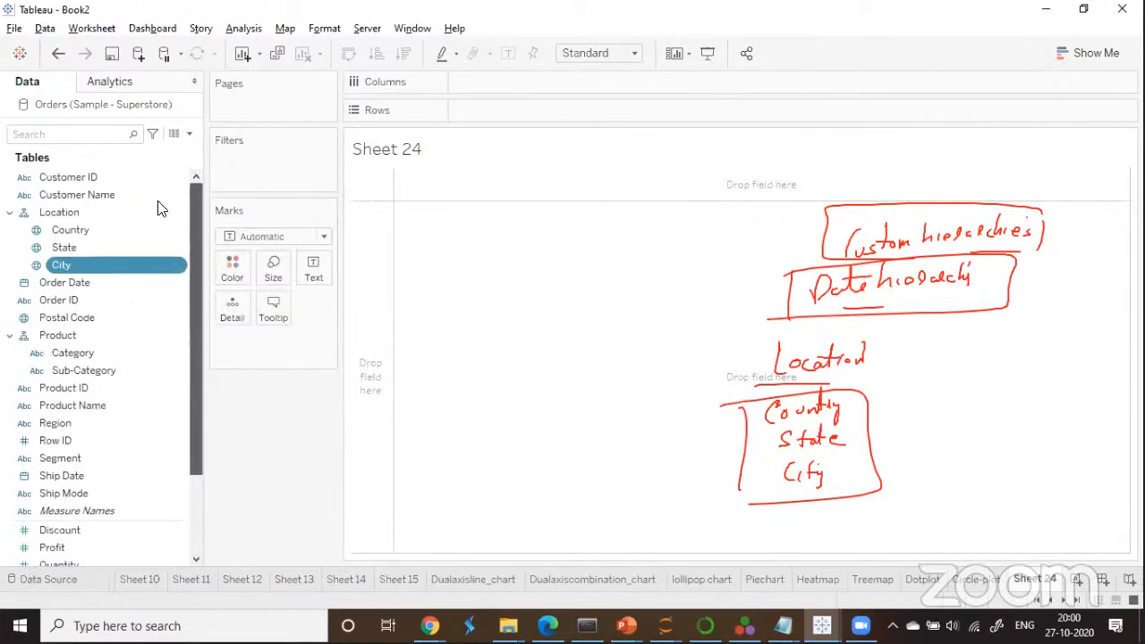
mouse_move(100, 229)
mouse_down()
mouse_move(203, 335)
mouse_move(277, 340)
mouse_up()
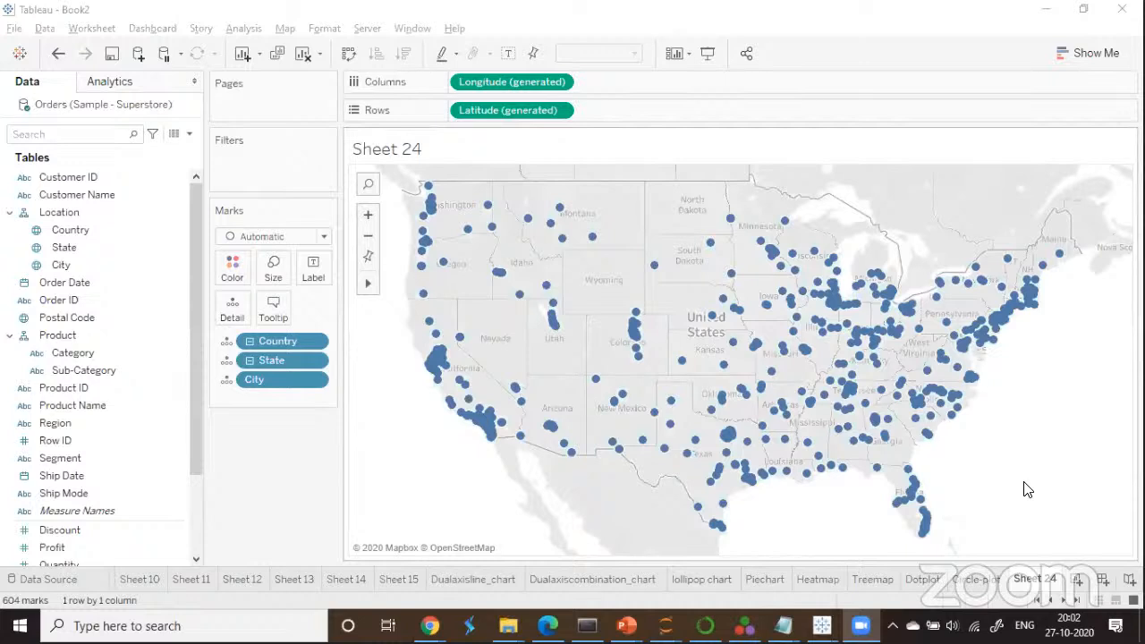
Handwrite a red "8:15pm" note with a box around it over the northeastern part of the map.
mouse_move(827, 314)
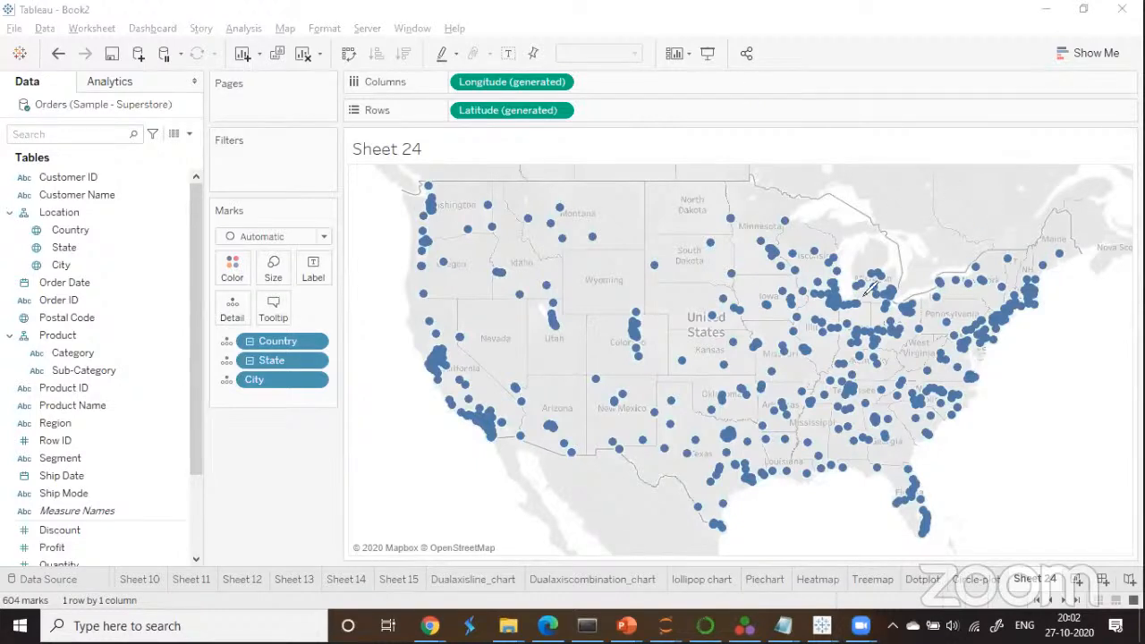
mouse_move(917, 189)
mouse_down()
mouse_move(911, 201)
mouse_move(917, 188)
mouse_move(982, 196)
mouse_move(957, 218)
mouse_move(899, 224)
mouse_up()
click(928, 201)
mouse_move(884, 178)
mouse_down()
mouse_move(1001, 156)
mouse_move(998, 210)
mouse_up()
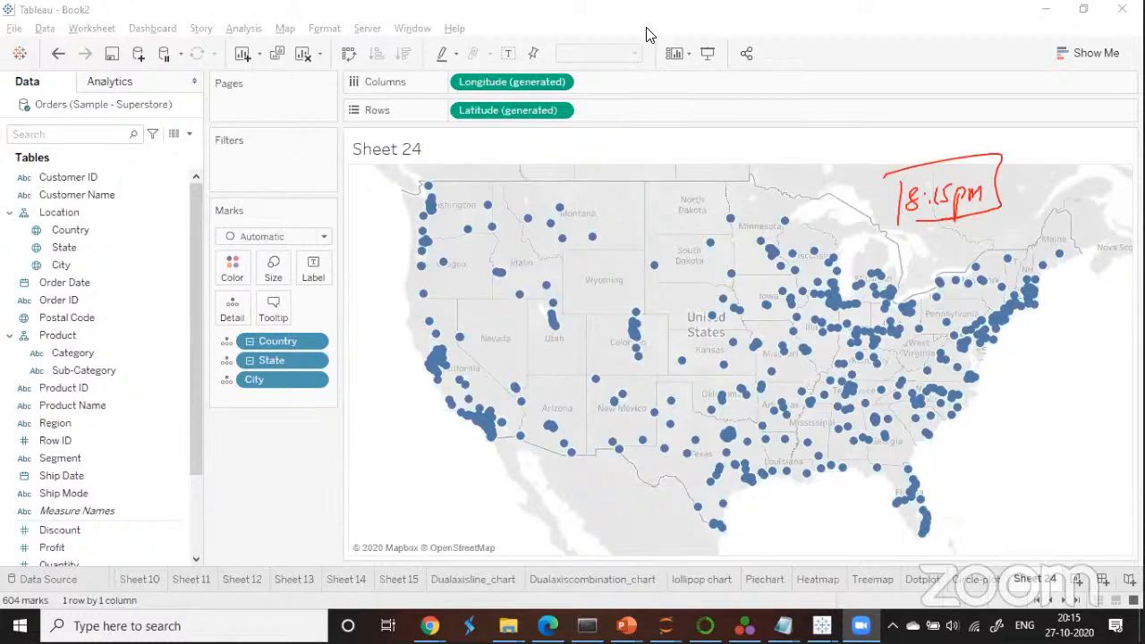
On a new worksheet, build a bar chart of Profit by Sub-Category and swap its rows and columns into horizontal bars.
click(1078, 580)
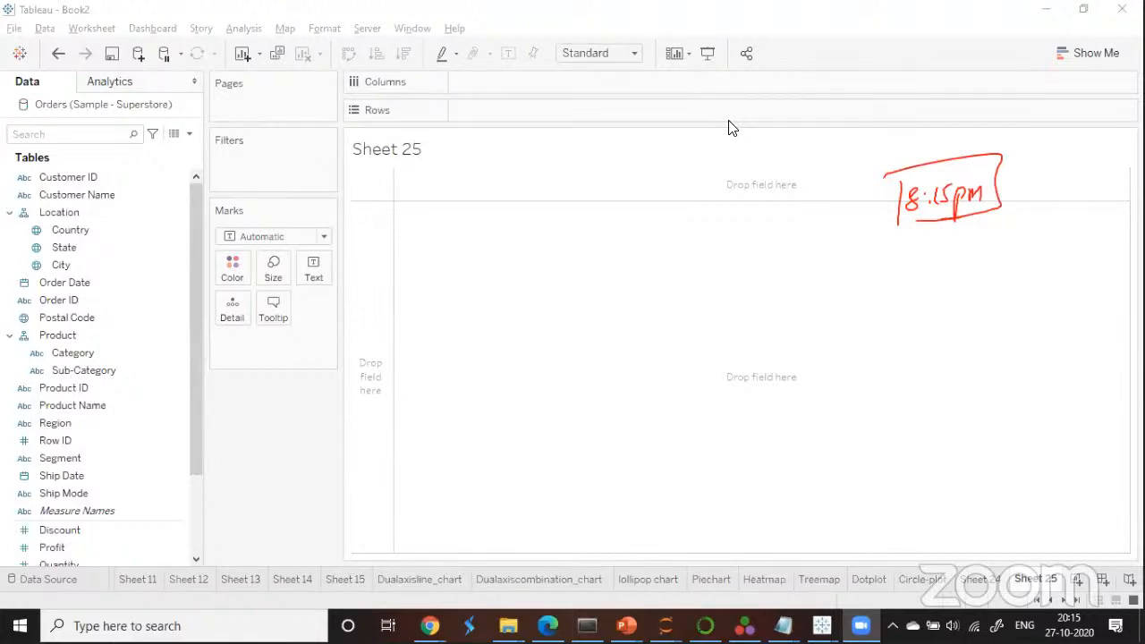
drag(193, 401, 225, 435)
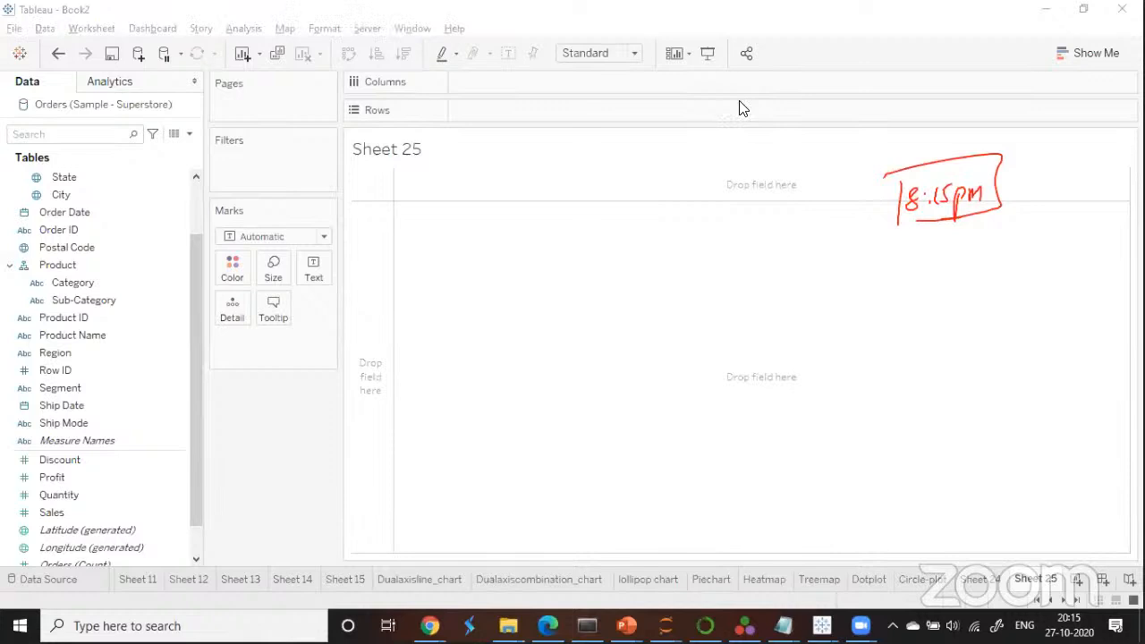
drag(193, 399, 199, 434)
mouse_move(96, 438)
mouse_down()
mouse_move(205, 417)
mouse_move(608, 178)
mouse_move(519, 112)
mouse_move(778, 277)
mouse_up()
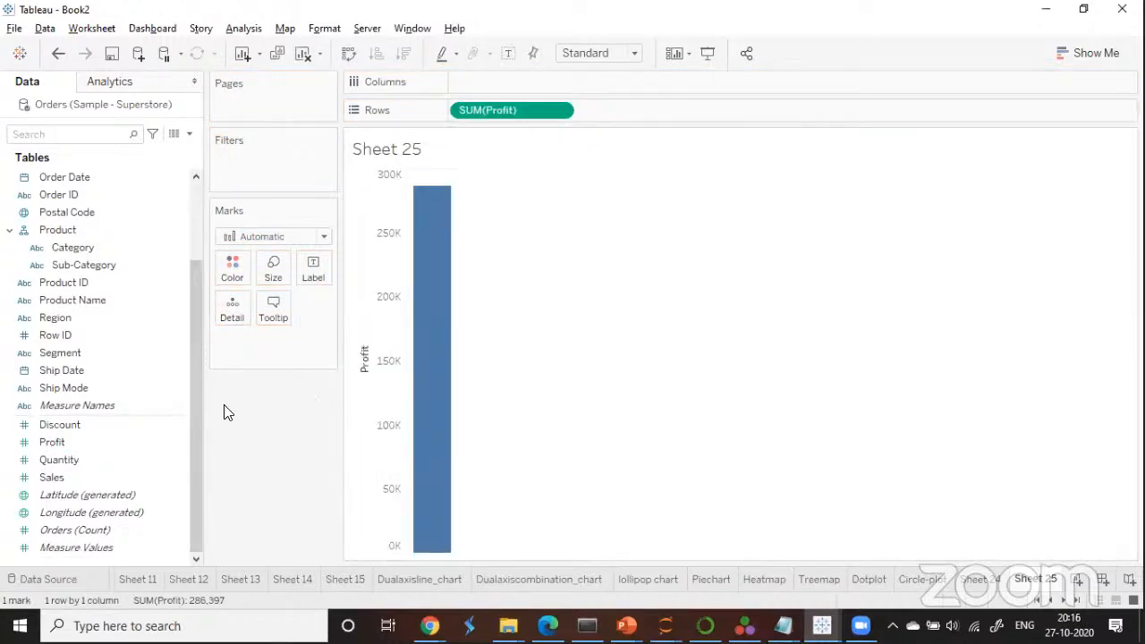
drag(197, 415, 186, 317)
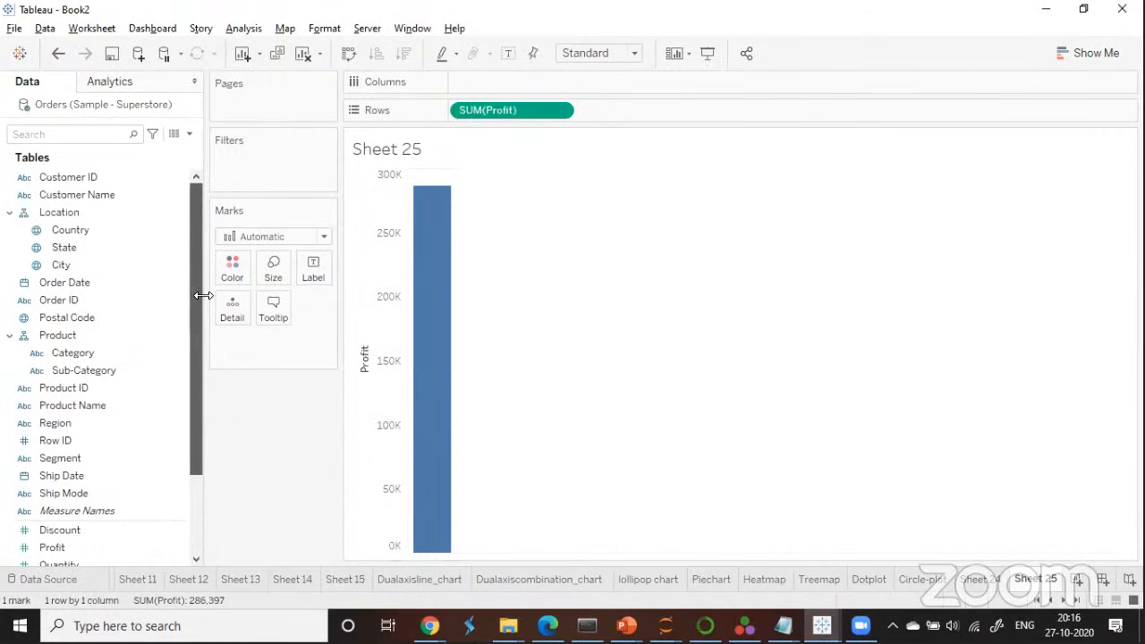
drag(102, 370, 514, 78)
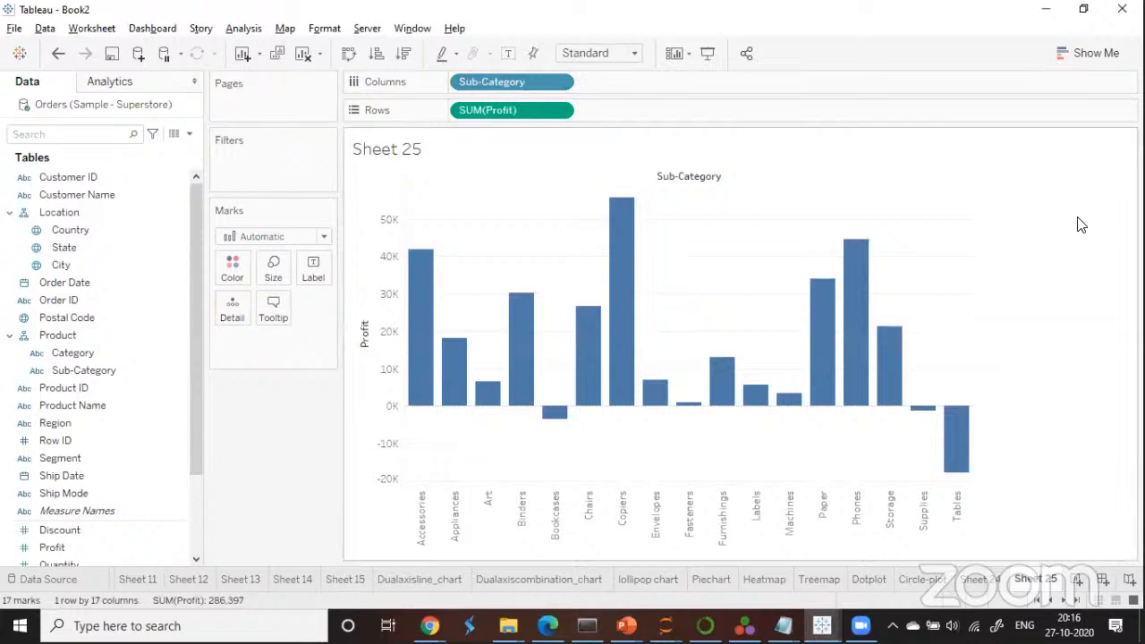
click(351, 61)
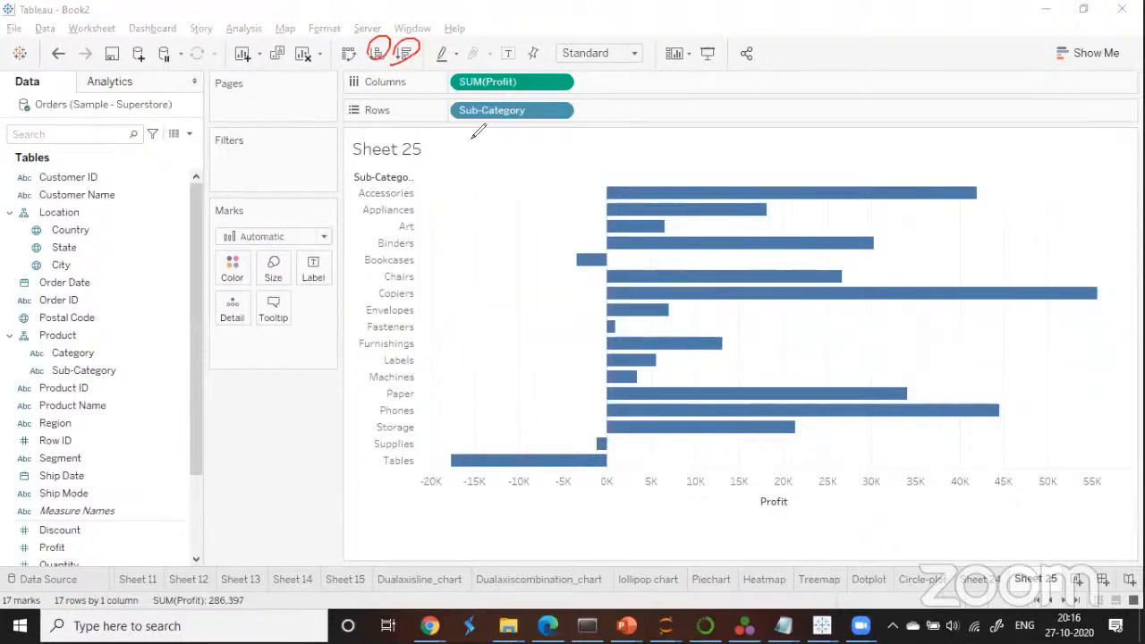
Handwrite red notes labelling the two circled sort icons as ascending order sort and descending order sort.
mouse_move(268, 86)
mouse_down()
mouse_move(347, 59)
mouse_move(223, 115)
mouse_move(264, 104)
mouse_move(278, 151)
mouse_move(299, 148)
mouse_up()
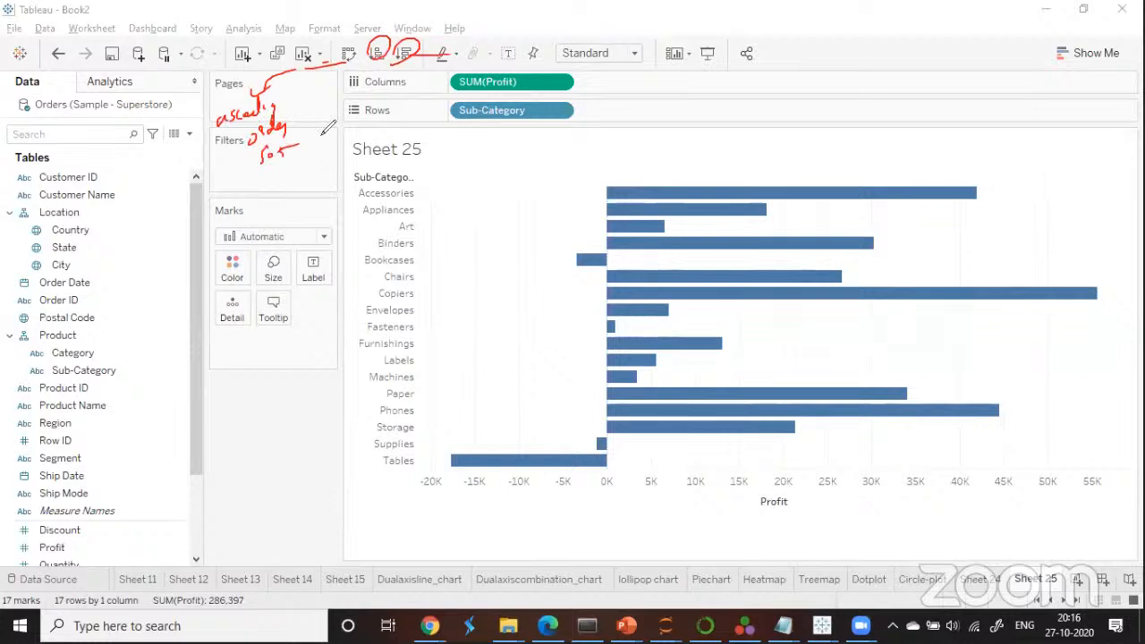
mouse_move(474, 43)
mouse_down()
mouse_move(624, 31)
mouse_move(594, 56)
mouse_move(640, 41)
mouse_move(468, 55)
mouse_up()
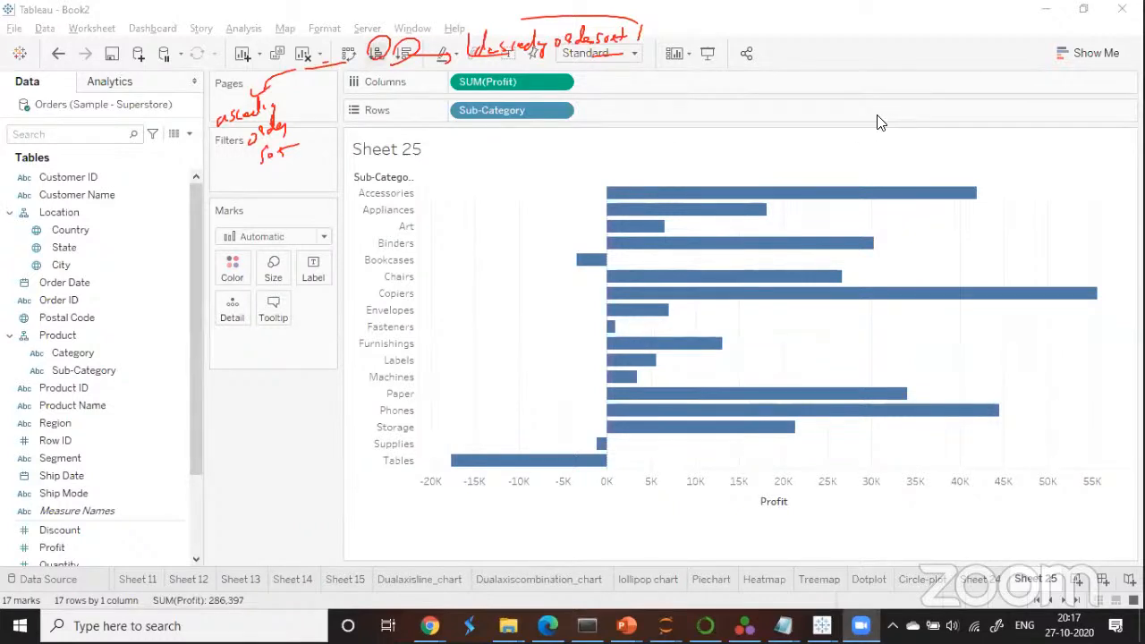
Sort the sub-categories by Profit in ascending order and inspect the Tables bar.
click(377, 54)
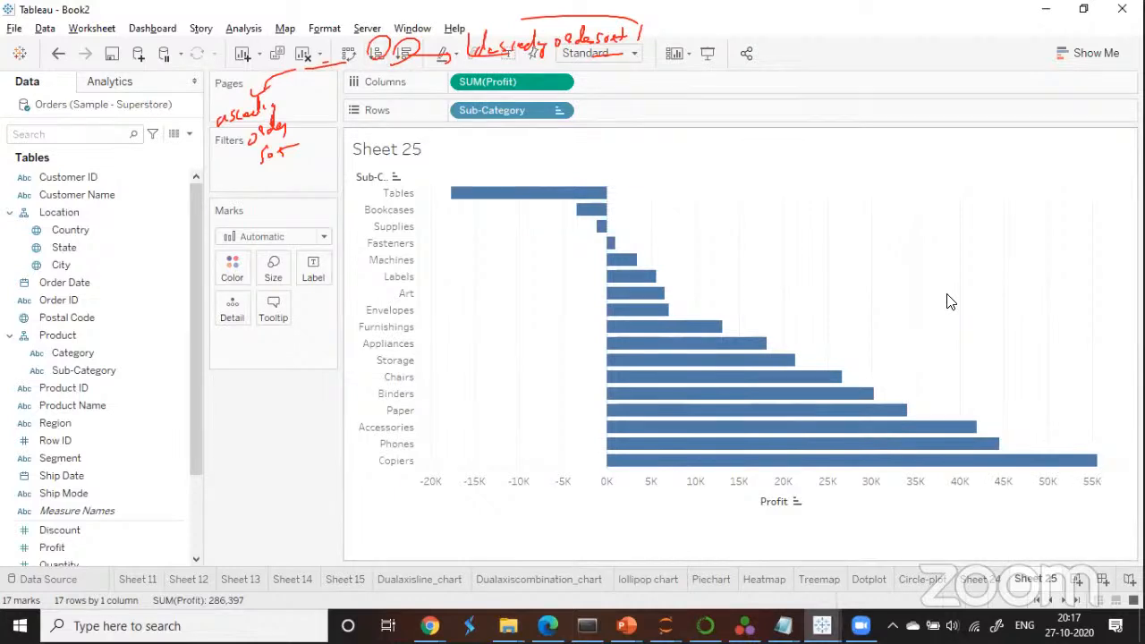
mouse_move(1049, 465)
mouse_move(526, 204)
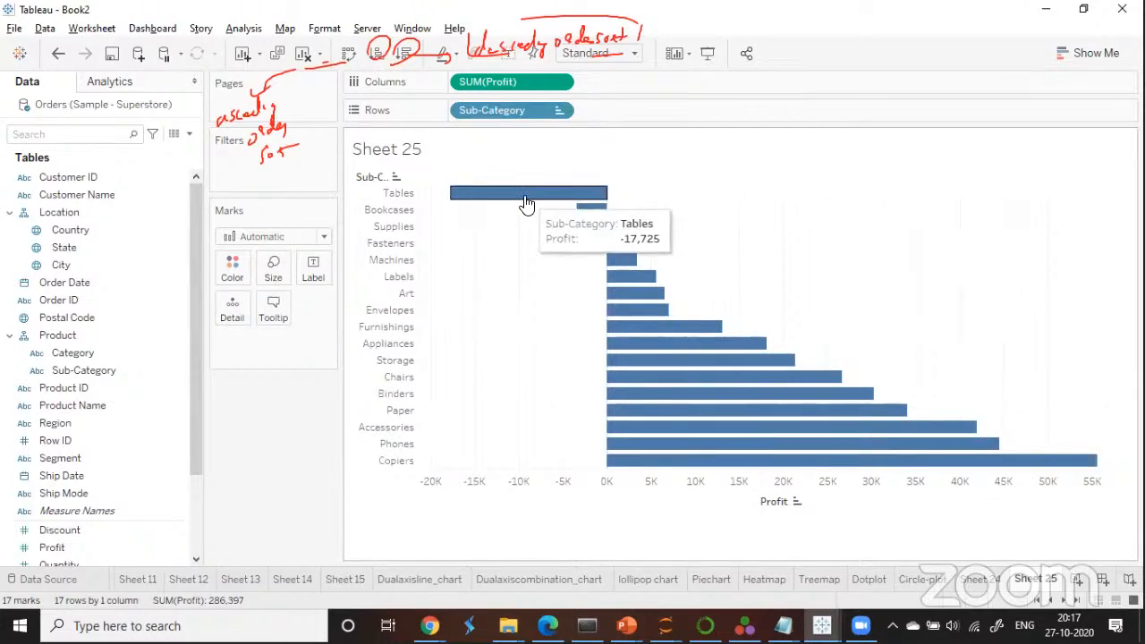
Sort the sub-categories by Profit in descending order, and clear the sort from Sub-Category.
click(402, 56)
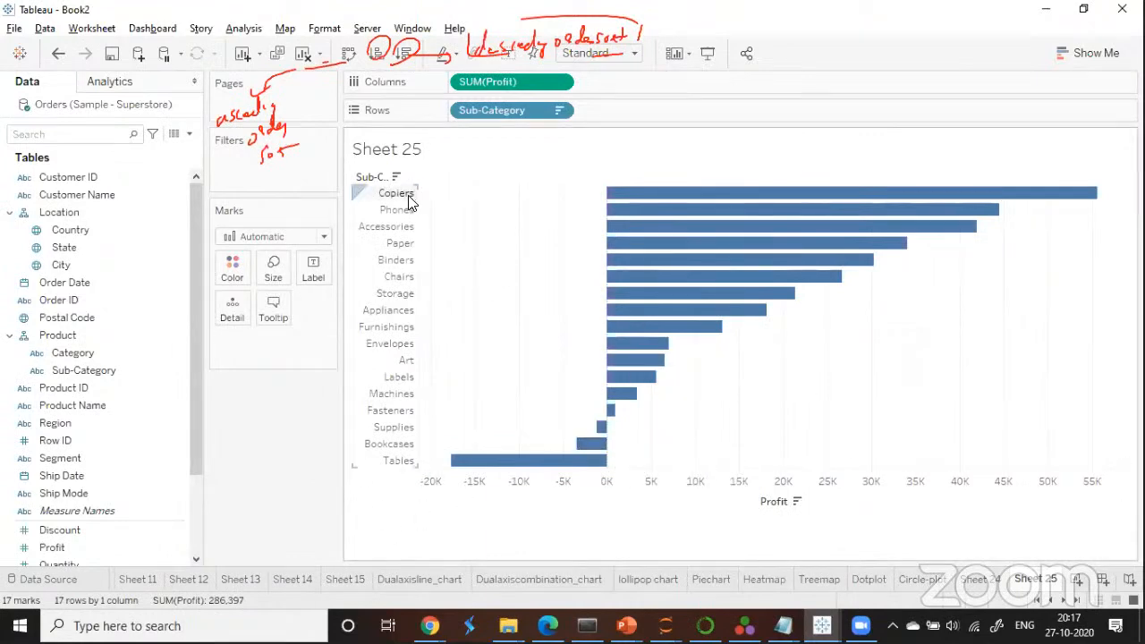
mouse_move(855, 200)
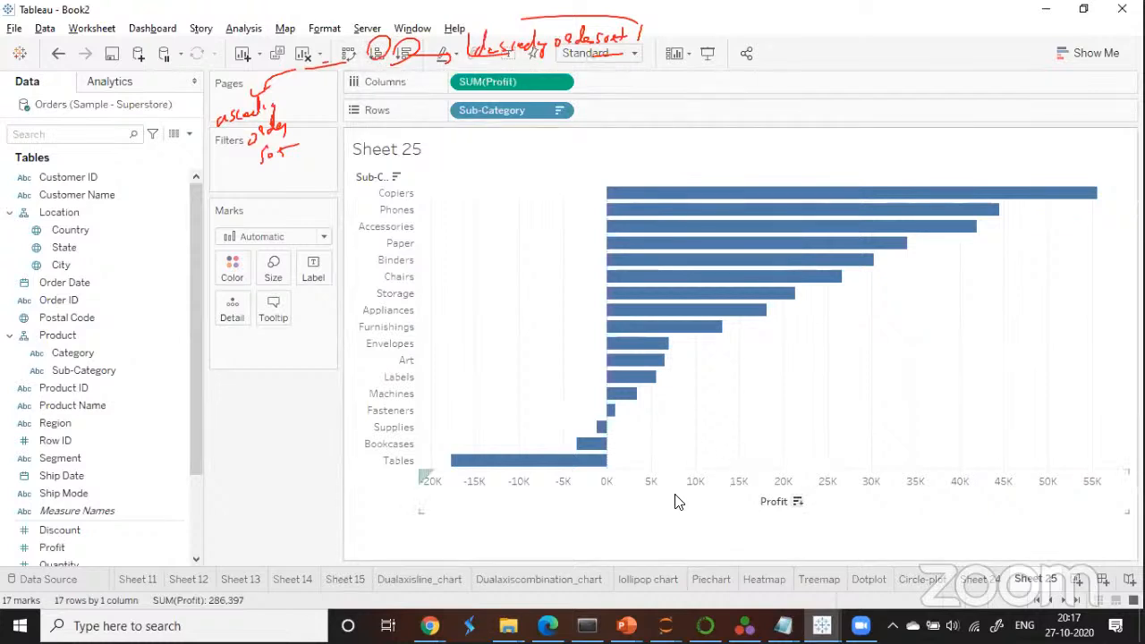
click(558, 110)
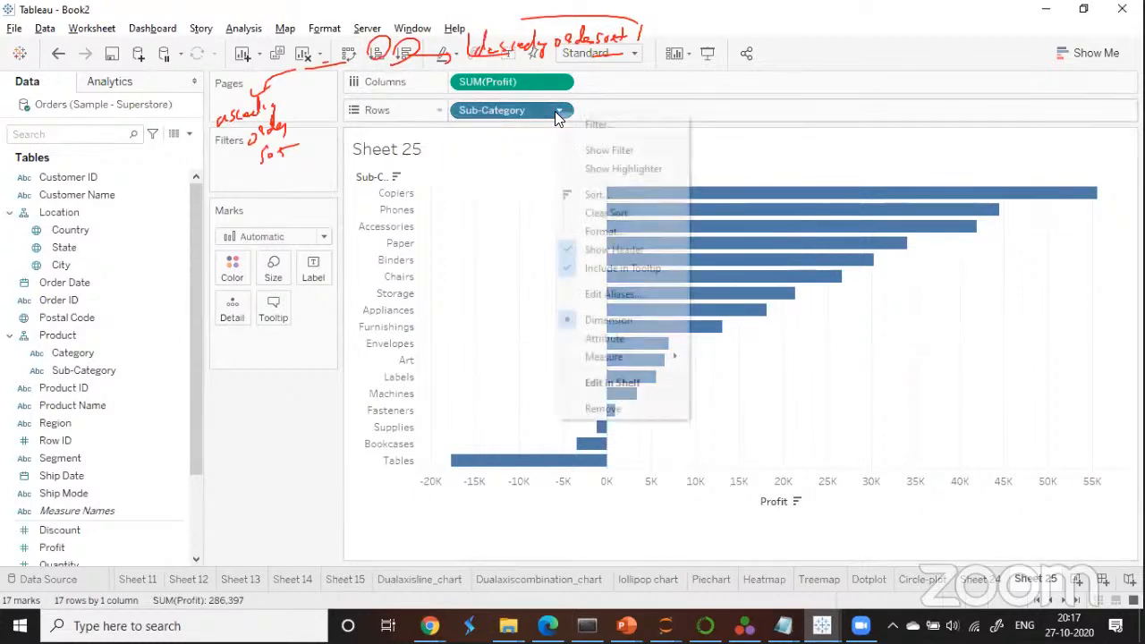
click(593, 213)
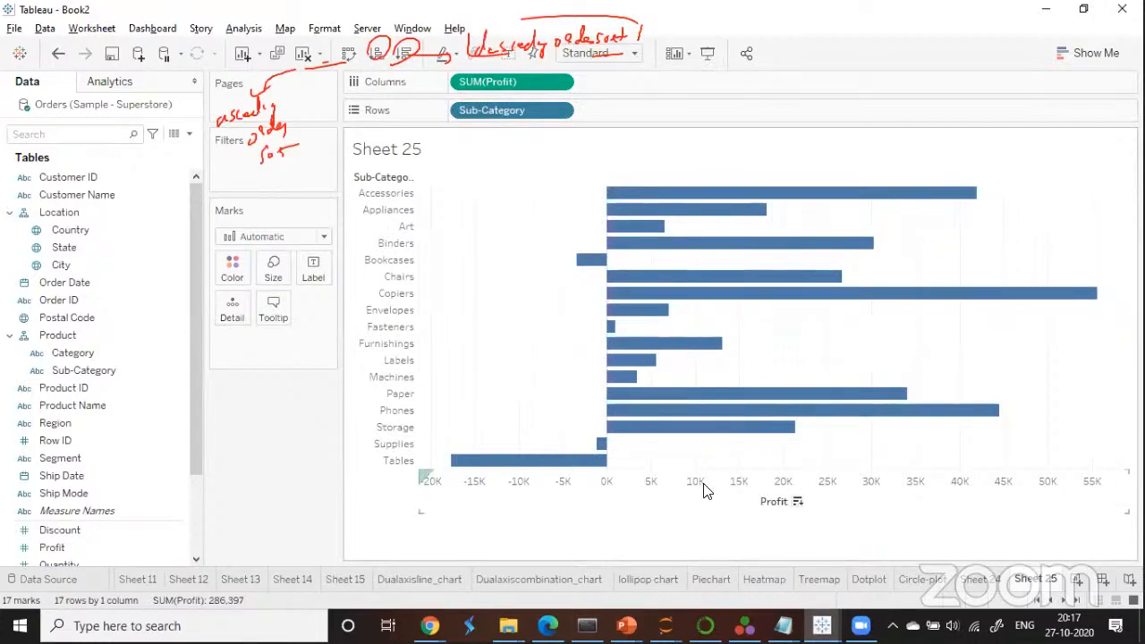
Use the Profit axis sort control to cycle the bars through descending, ascending and unsorted order twice.
click(797, 503)
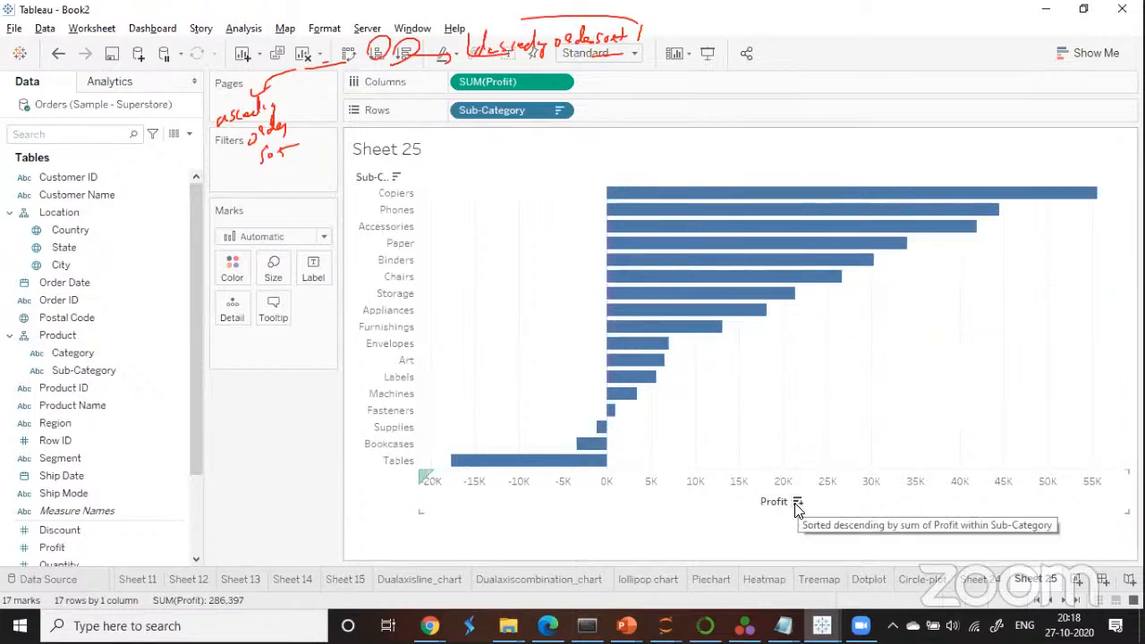
click(797, 503)
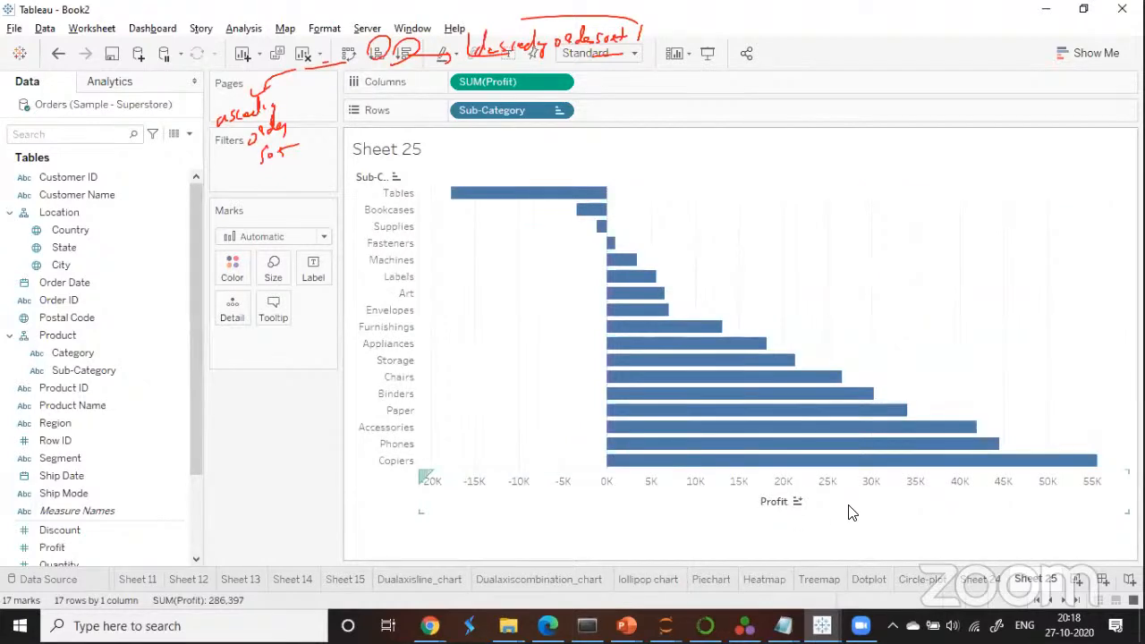
click(797, 501)
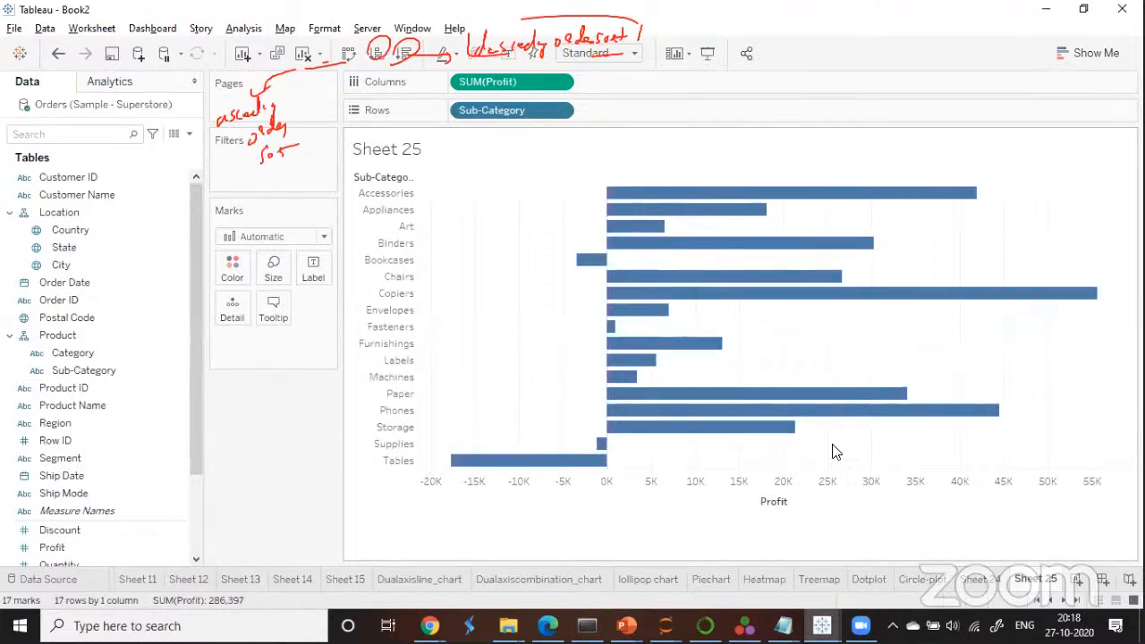
click(797, 501)
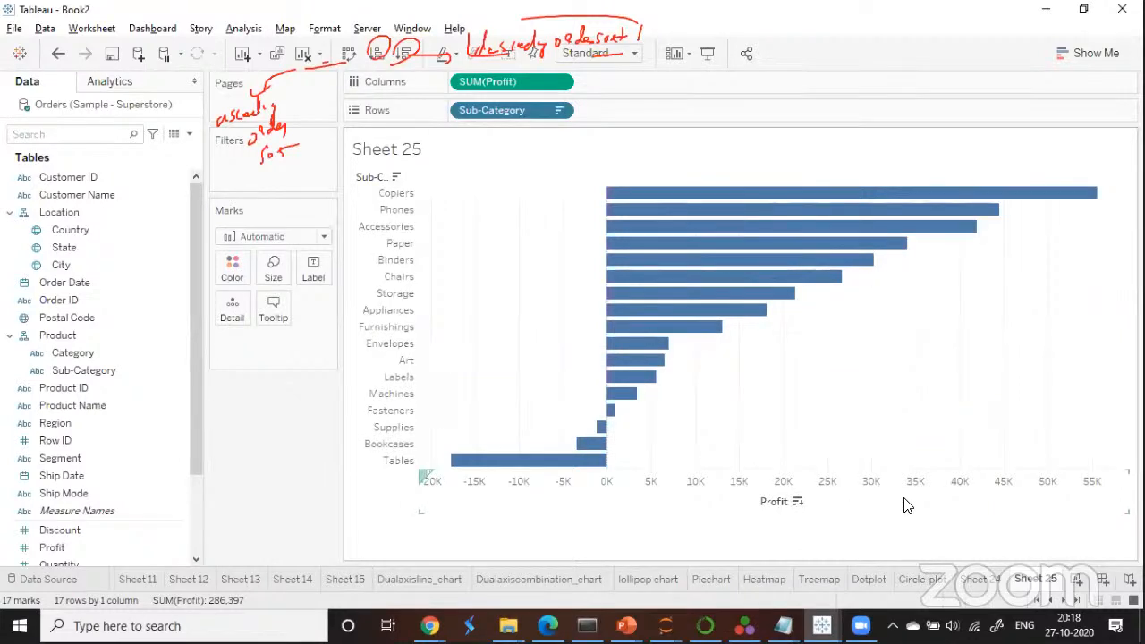
click(797, 503)
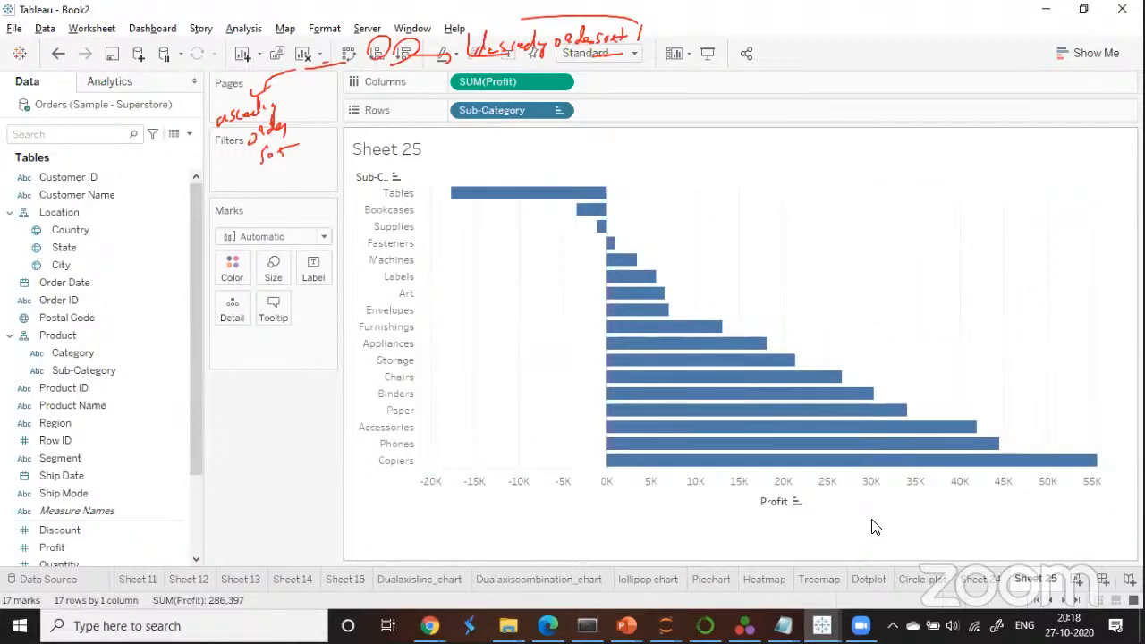
click(797, 503)
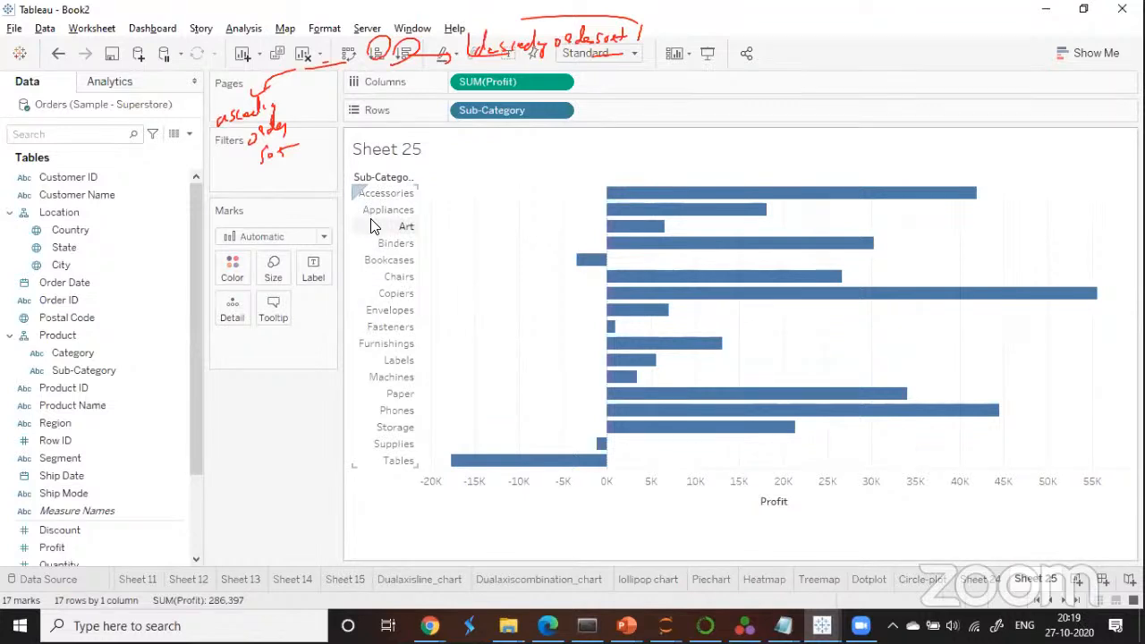
Manually reorder the sub-categories by moving Accessories, Appliances and Art one after another to the end of the list.
drag(395, 192, 402, 477)
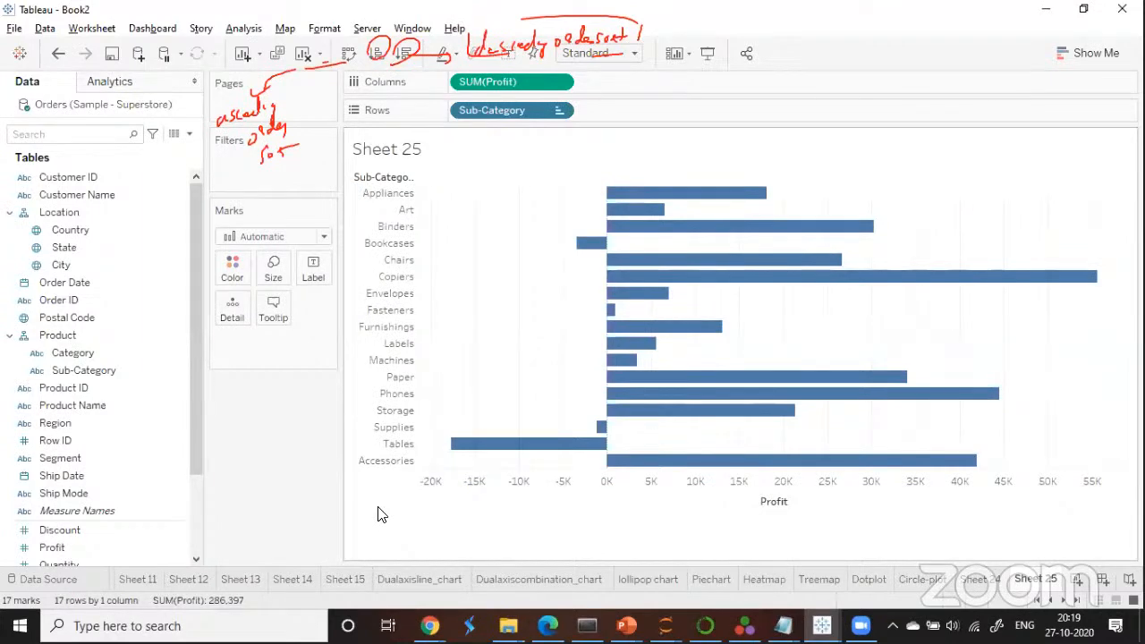
drag(357, 193, 402, 537)
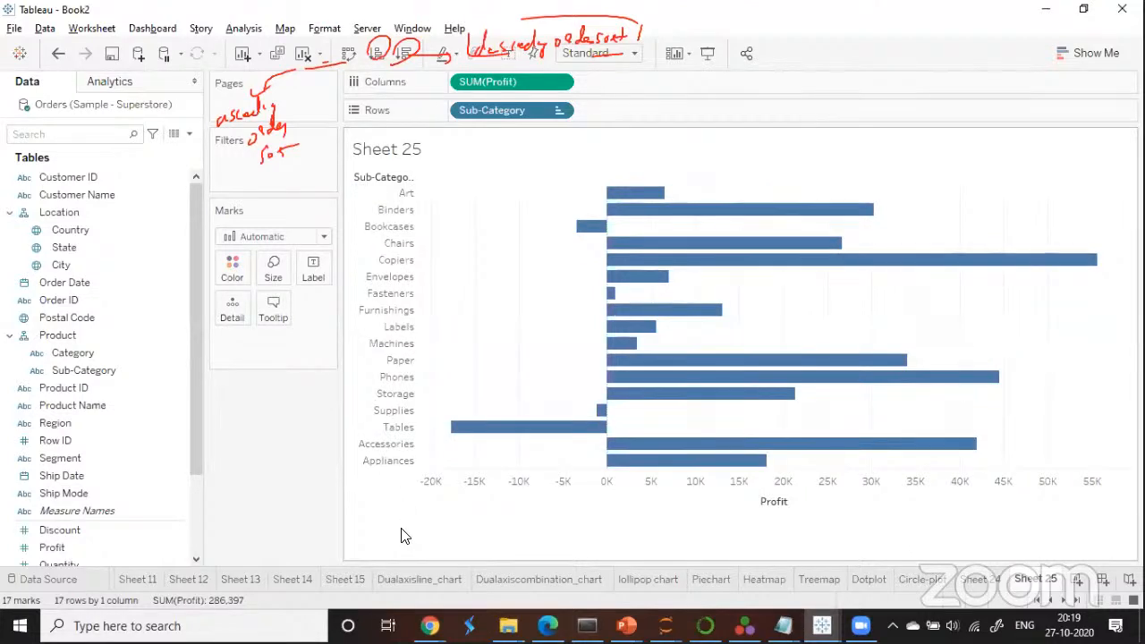
drag(404, 193, 383, 505)
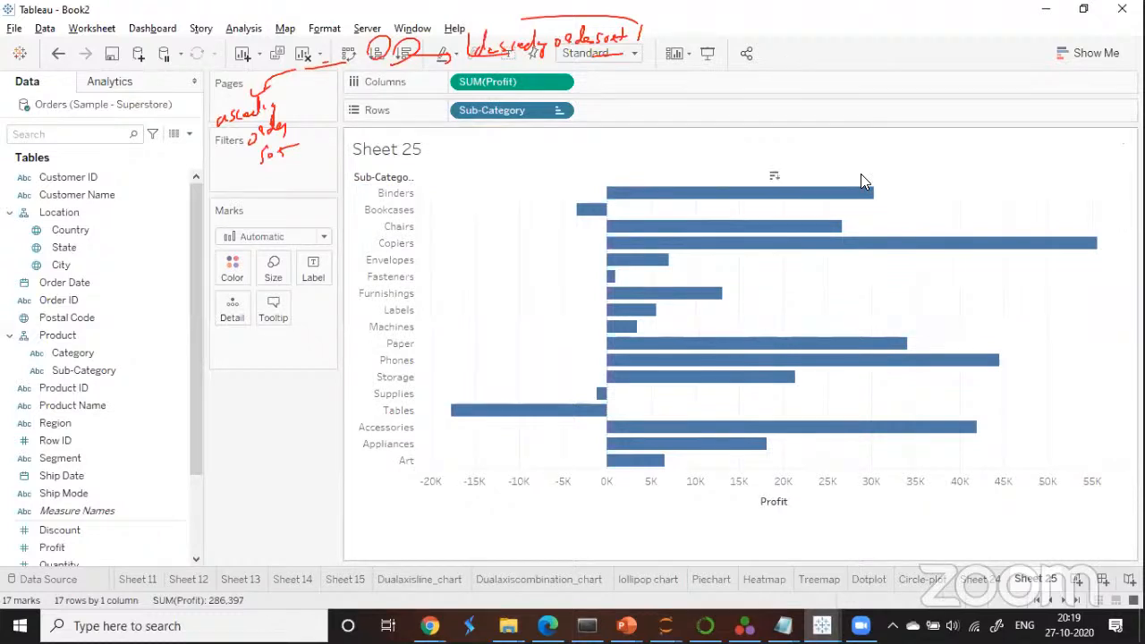
On another new worksheet, build a horizontal bar chart with Profit as columns and Sub-Category as rows.
click(1078, 580)
click(56, 423)
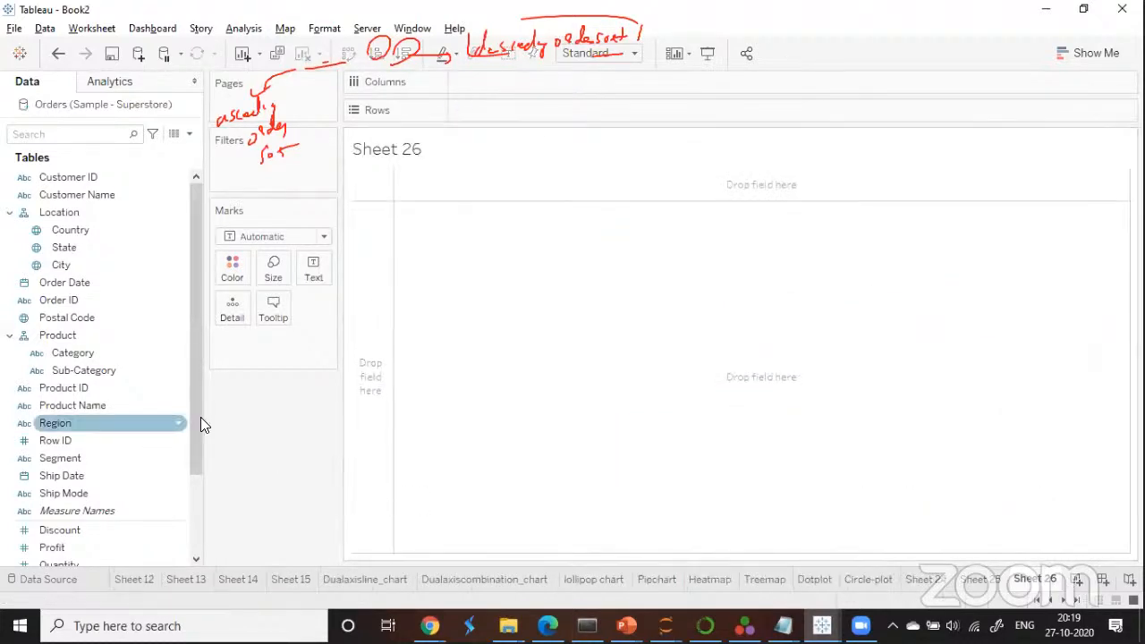
scroll(200, 417, down, 2)
click(64, 442)
mouse_move(66, 439)
mouse_down()
mouse_move(534, 357)
mouse_move(554, 173)
mouse_move(494, 104)
mouse_move(494, 90)
mouse_move(553, 180)
mouse_move(515, 81)
mouse_up()
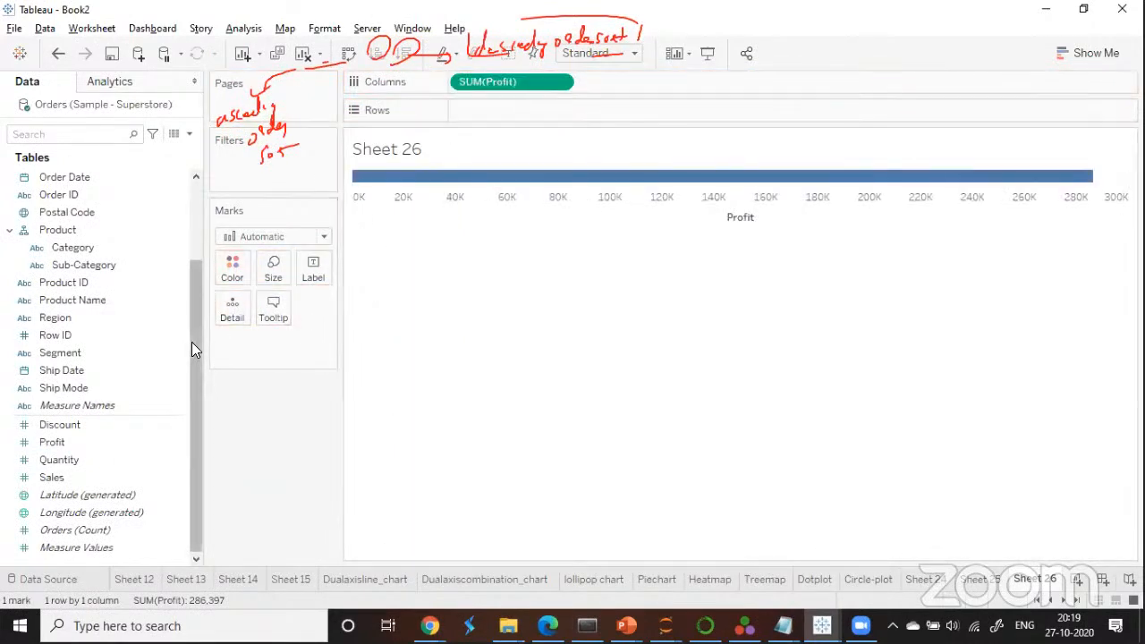
drag(89, 265, 497, 110)
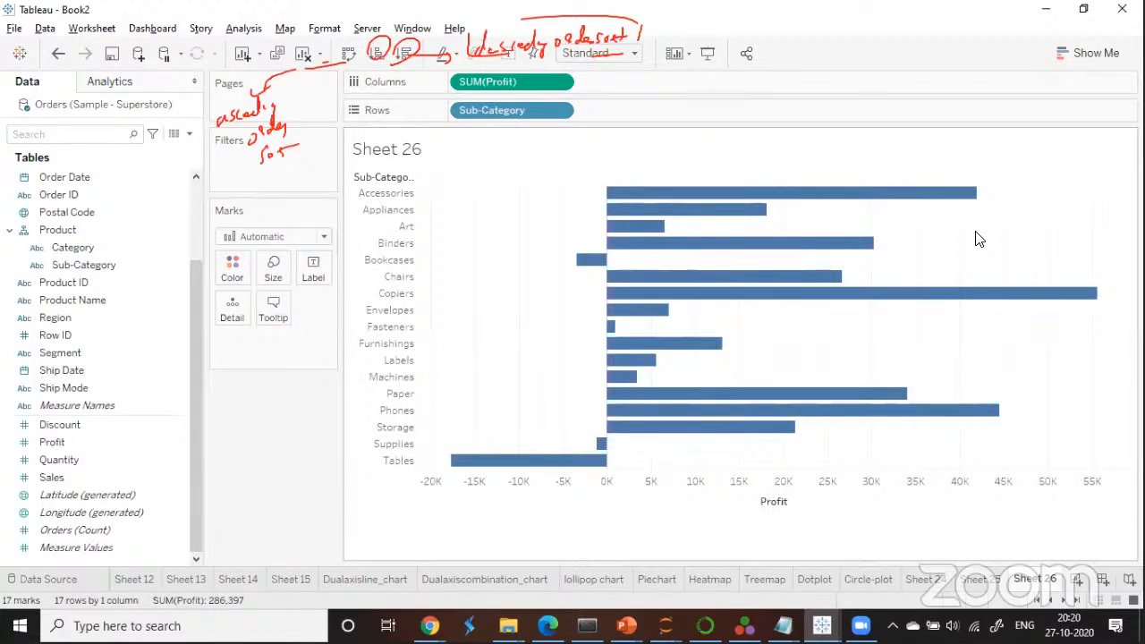
Add Category to the rows ahead of Sub-Category to group the bars by category.
click(107, 387)
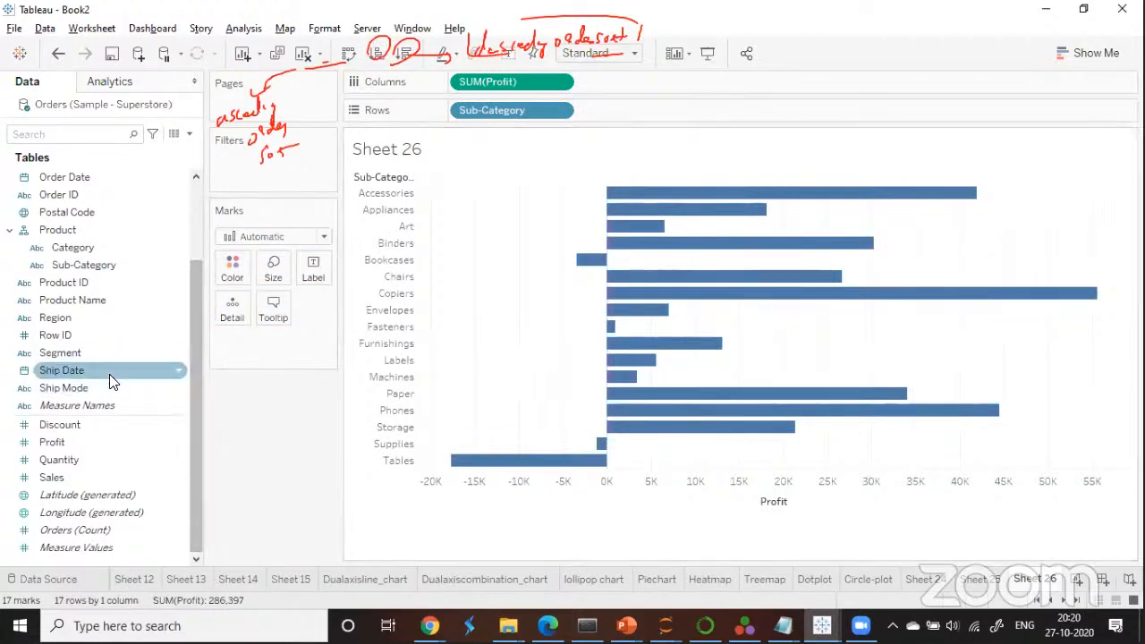
click(82, 265)
click(90, 248)
drag(99, 257, 483, 427)
click(48, 199)
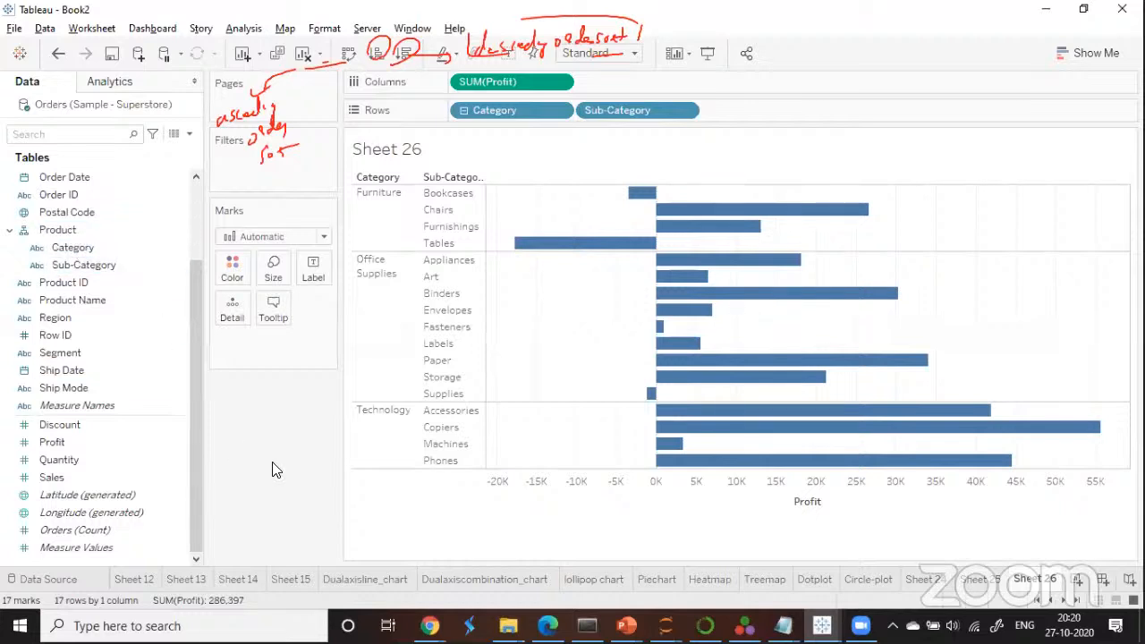
Color the bars by Category and reorder the color legend by moving Furniture and Office Supplies one after another to the end.
drag(79, 255, 232, 269)
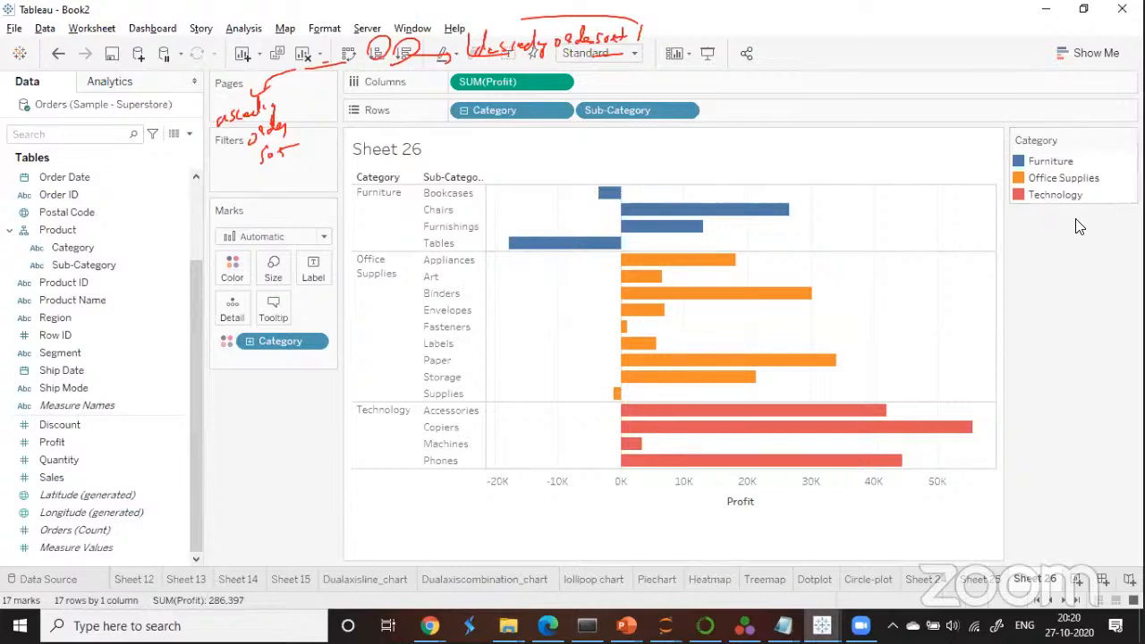
mouse_move(703, 246)
click(1054, 159)
drag(1066, 206, 1066, 206)
click(1080, 261)
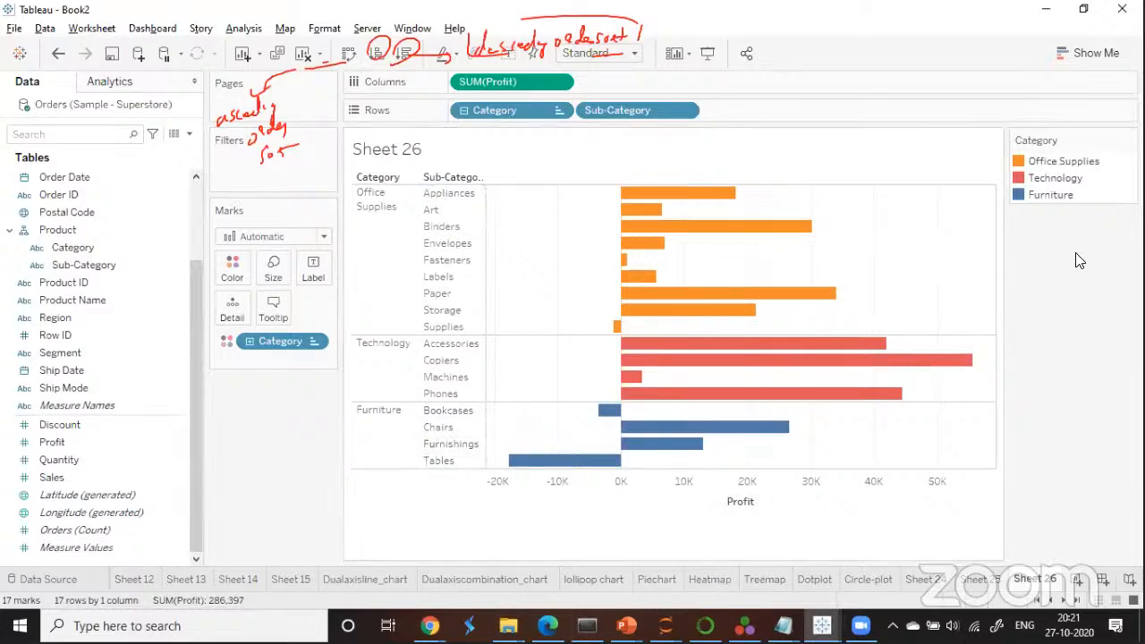
click(1063, 161)
drag(1061, 181, 1064, 202)
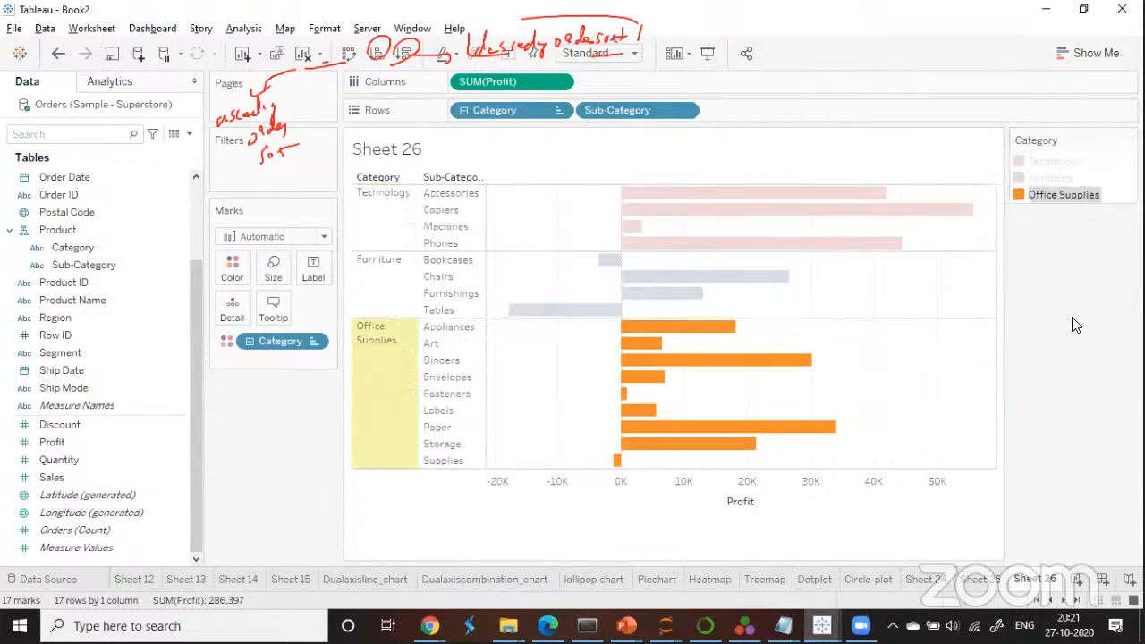
click(1073, 323)
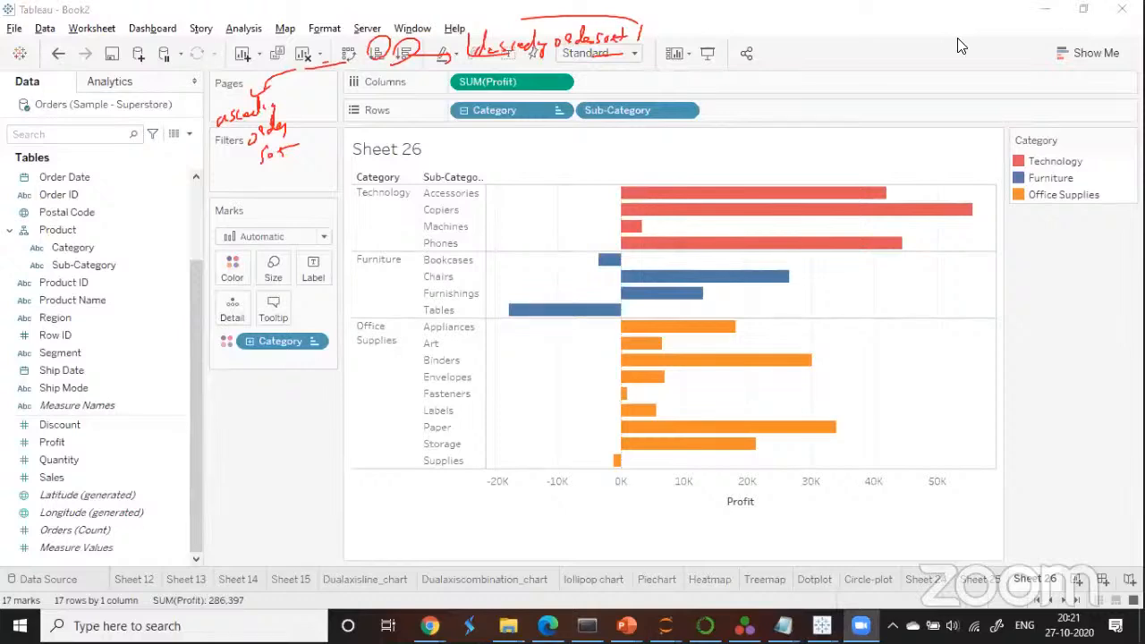
mouse_move(1008, 299)
mouse_down()
mouse_move(986, 320)
mouse_move(1027, 304)
mouse_move(1098, 303)
mouse_move(1056, 330)
mouse_move(1091, 336)
mouse_move(1067, 380)
mouse_move(1102, 345)
mouse_move(1103, 356)
mouse_move(984, 338)
mouse_up()
drag(1105, 289, 1107, 337)
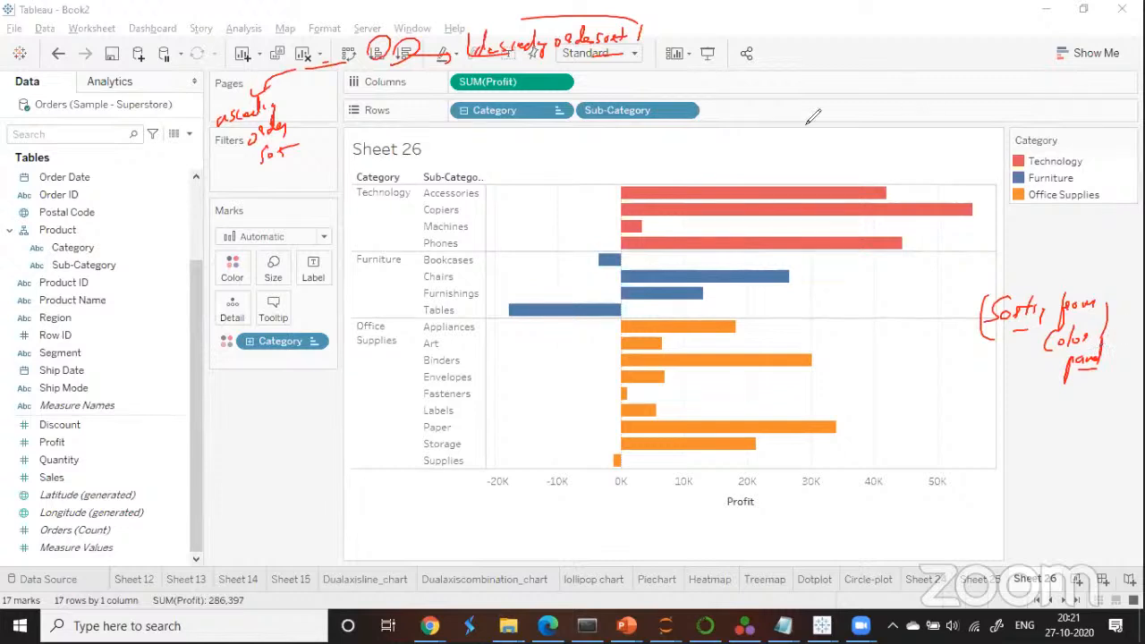
On a new worksheet, build a horizontal bar chart with Profit as columns and Sub-Category as rows.
click(1079, 579)
click(90, 460)
drag(64, 439, 472, 112)
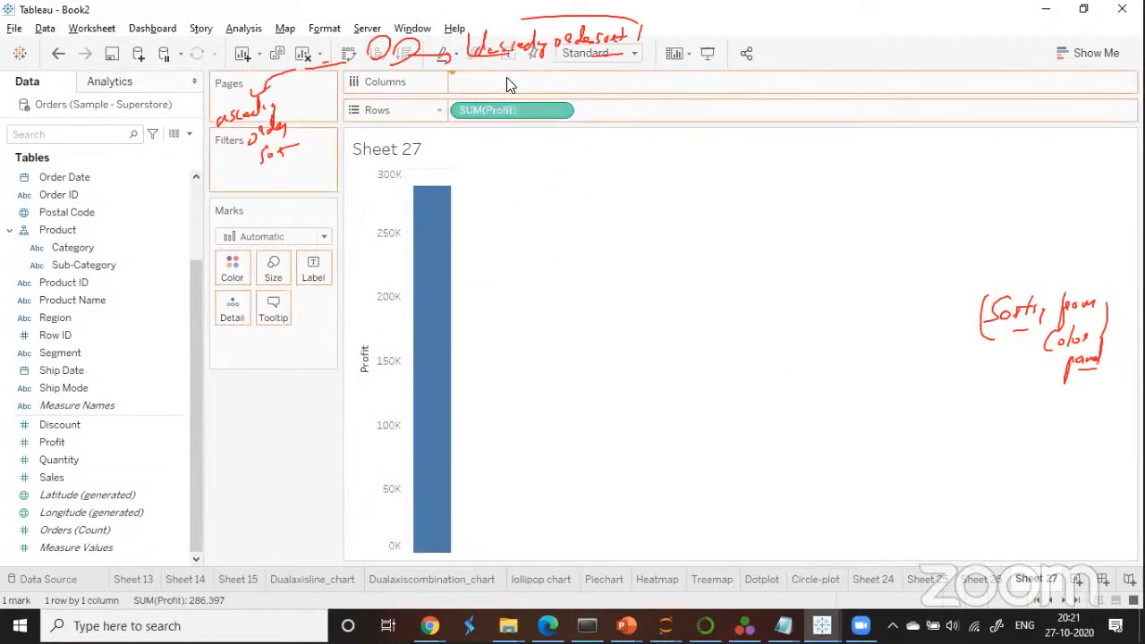
key(ctrl+w)
click(107, 475)
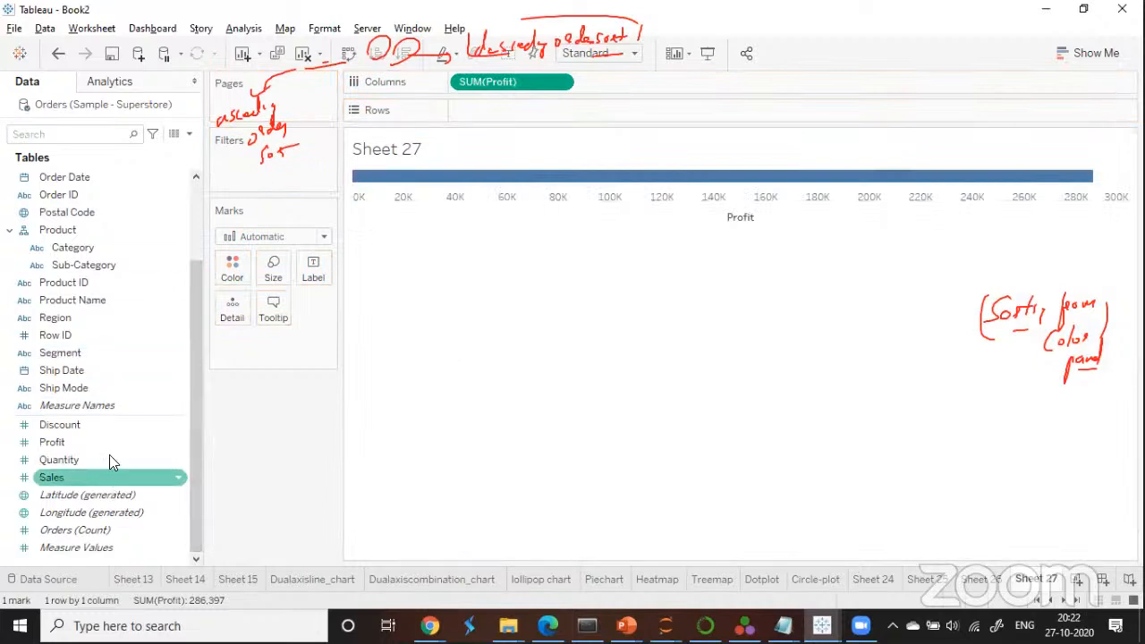
click(108, 373)
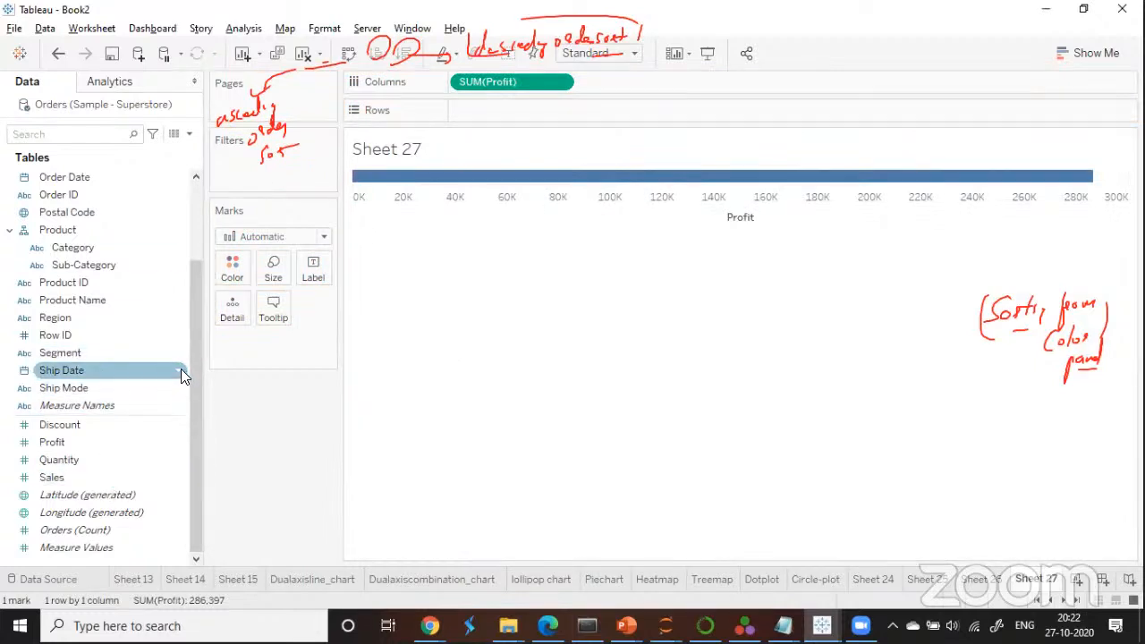
click(172, 265)
drag(172, 265, 499, 106)
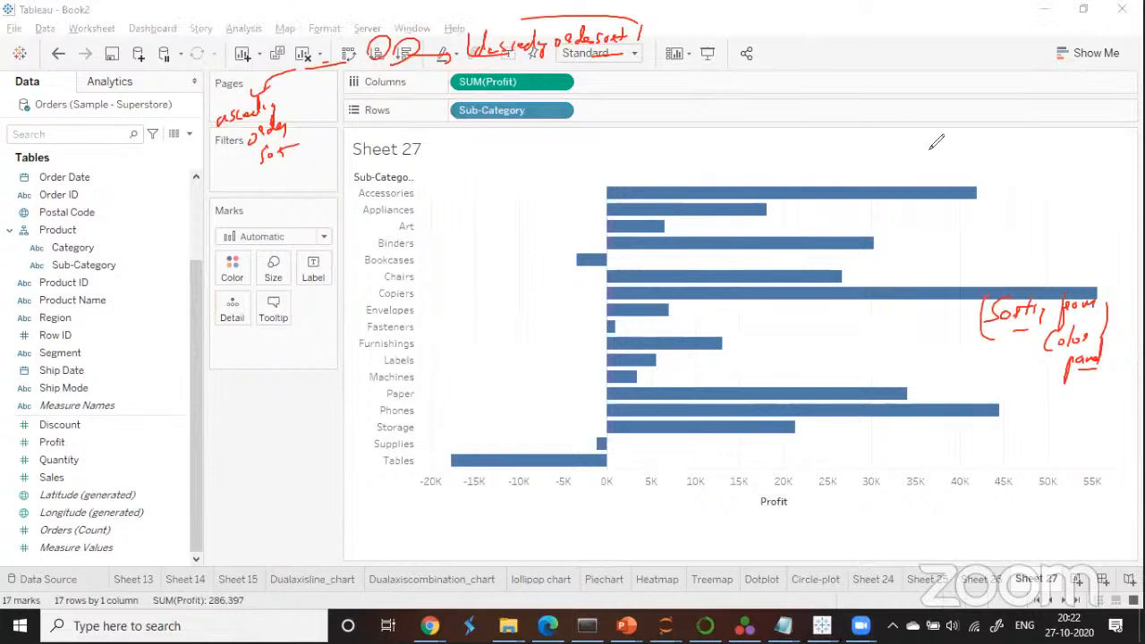
mouse_move(890, 150)
mouse_down()
mouse_move(908, 162)
mouse_move(954, 159)
mouse_move(1045, 136)
mouse_move(1047, 148)
mouse_move(1085, 154)
mouse_move(1079, 163)
mouse_move(1097, 141)
mouse_up()
drag(516, 197, 539, 190)
mouse_move(553, 163)
mouse_down()
mouse_move(548, 187)
mouse_move(594, 163)
mouse_move(562, 186)
mouse_move(538, 168)
mouse_move(571, 172)
mouse_up()
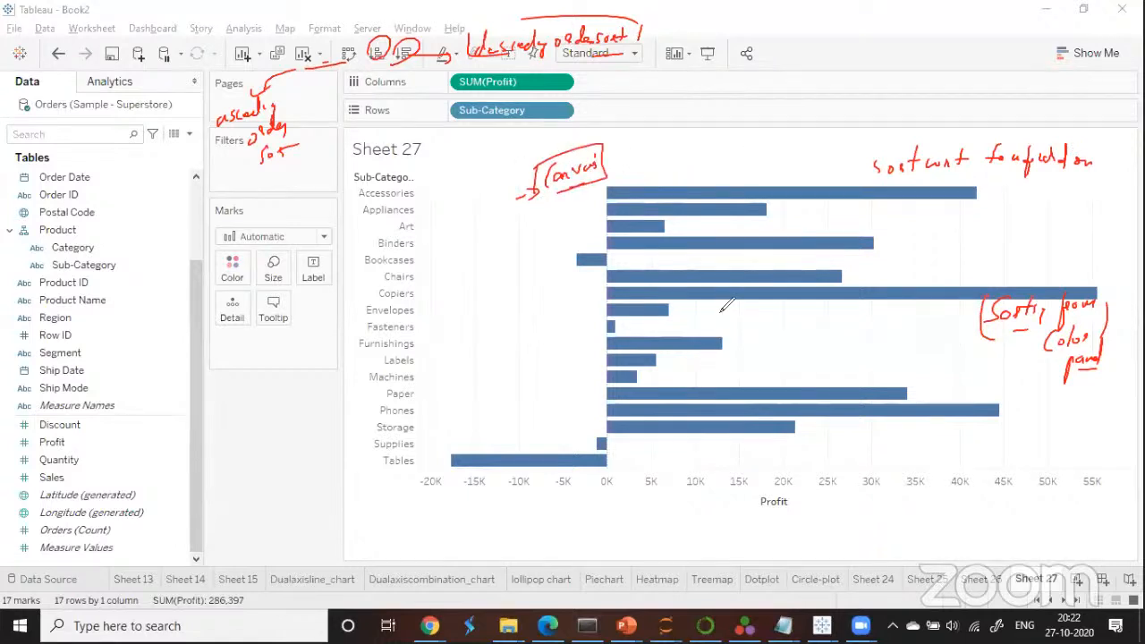
mouse_move(438, 240)
mouse_down()
mouse_move(481, 220)
mouse_move(474, 259)
mouse_move(505, 246)
mouse_move(476, 260)
mouse_up()
mouse_move(430, 215)
mouse_down()
mouse_move(425, 291)
mouse_move(524, 266)
mouse_up()
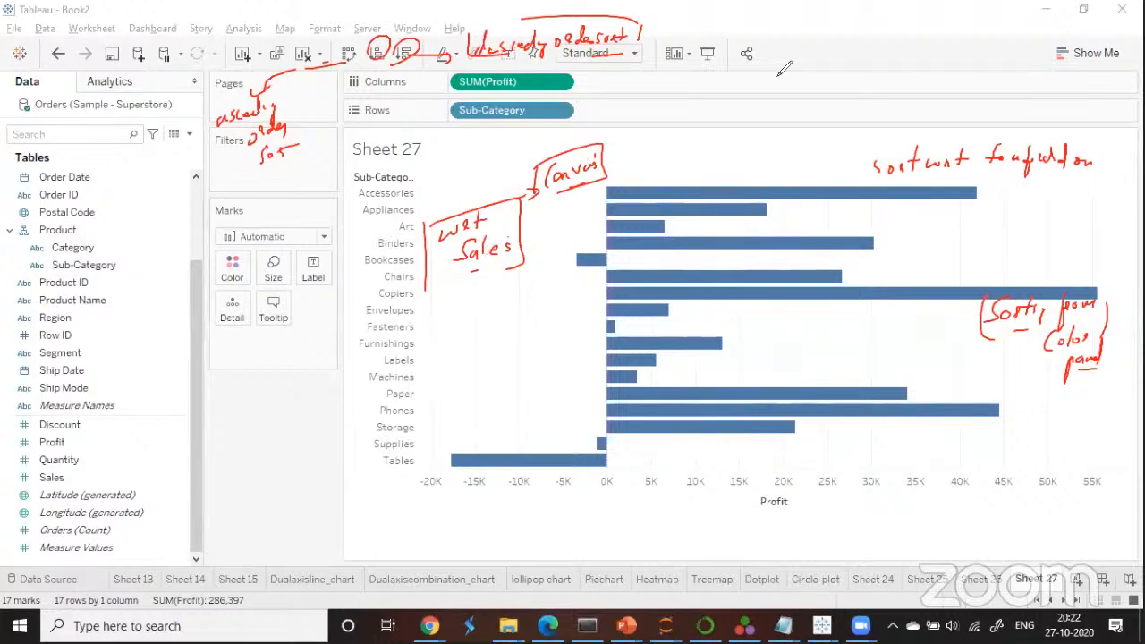
Sort the Sub-Category rows by the Sales field in ascending order with Sum aggregation.
click(561, 111)
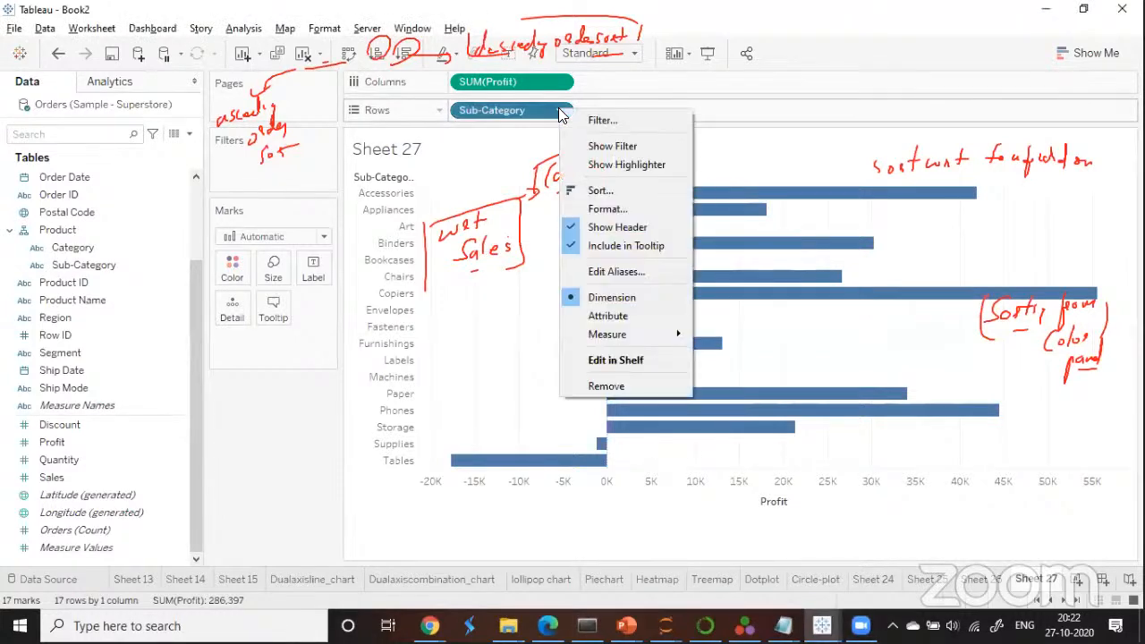
click(597, 194)
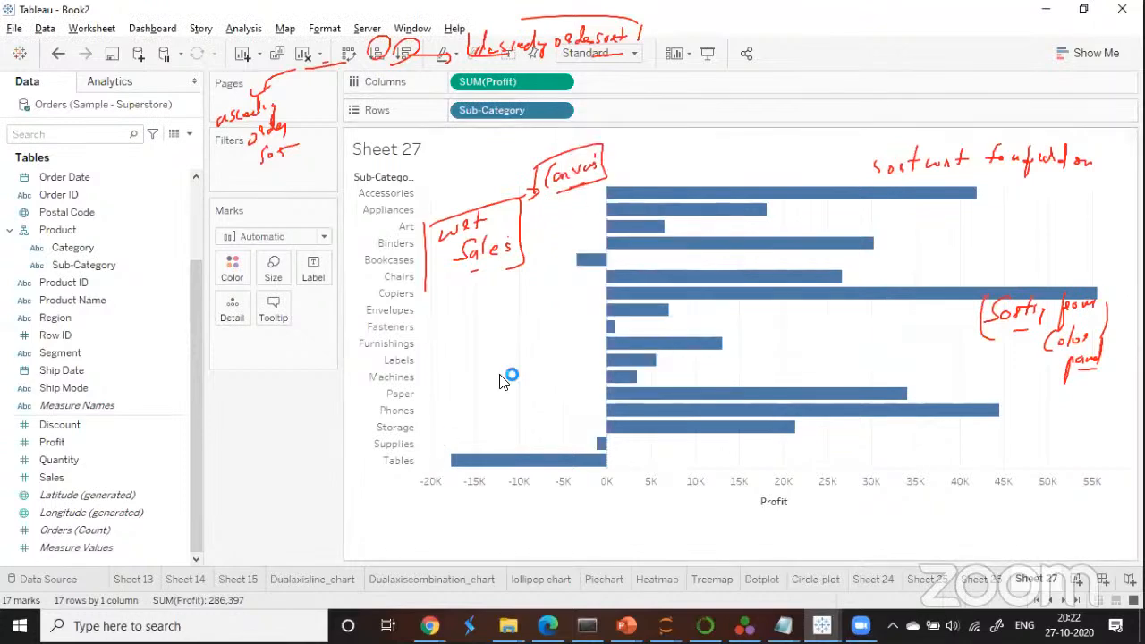
drag(545, 202, 549, 108)
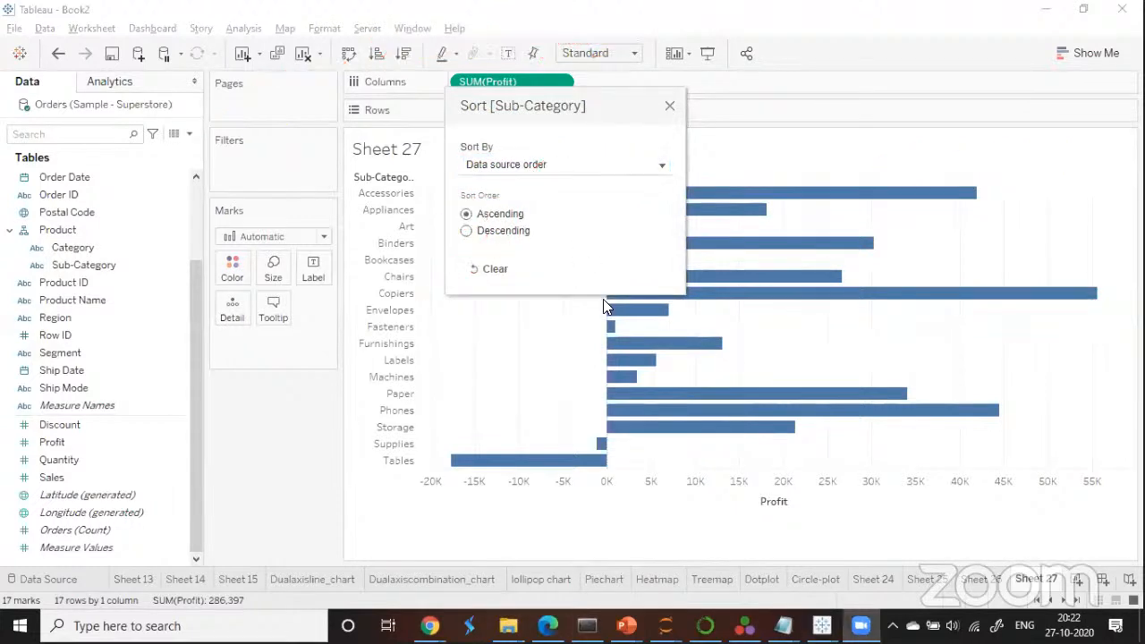
click(658, 176)
click(511, 211)
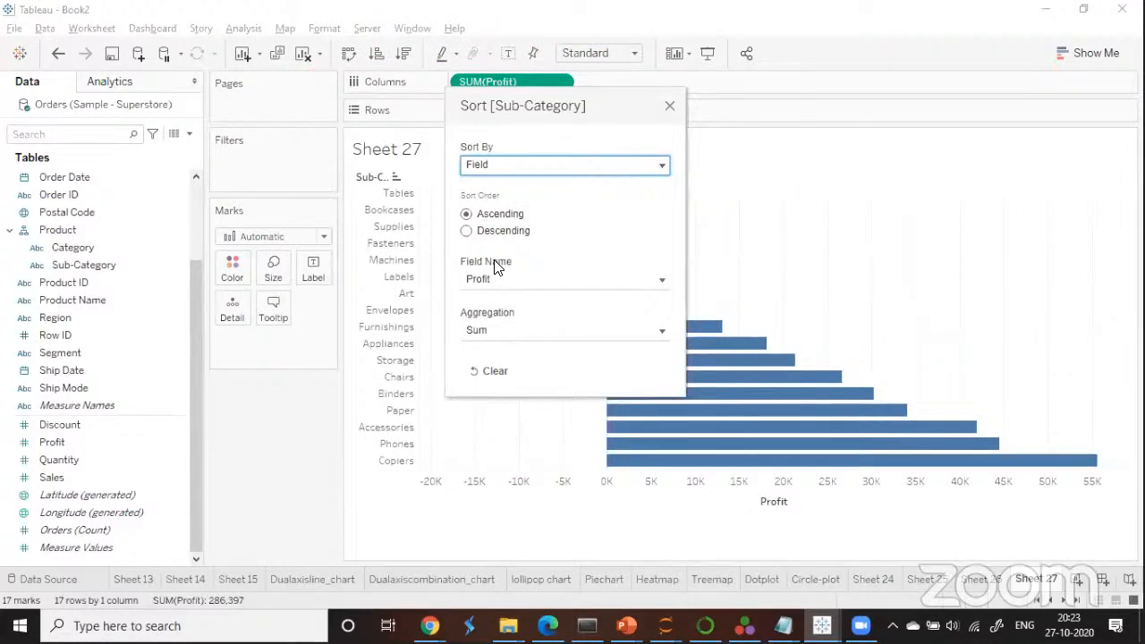
click(662, 280)
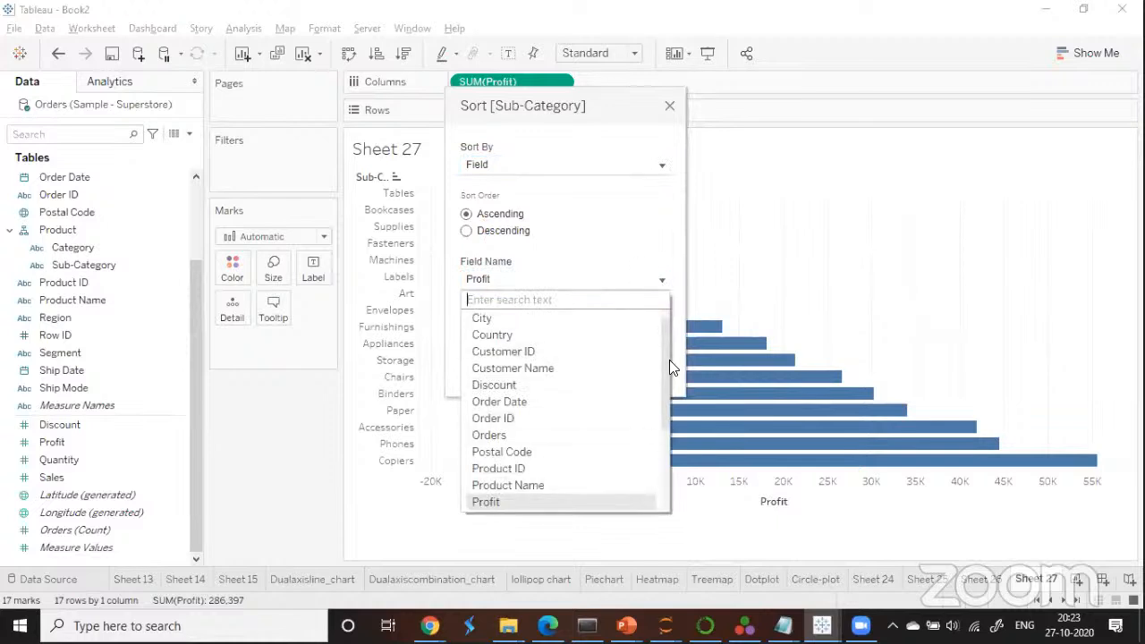
drag(664, 356, 668, 421)
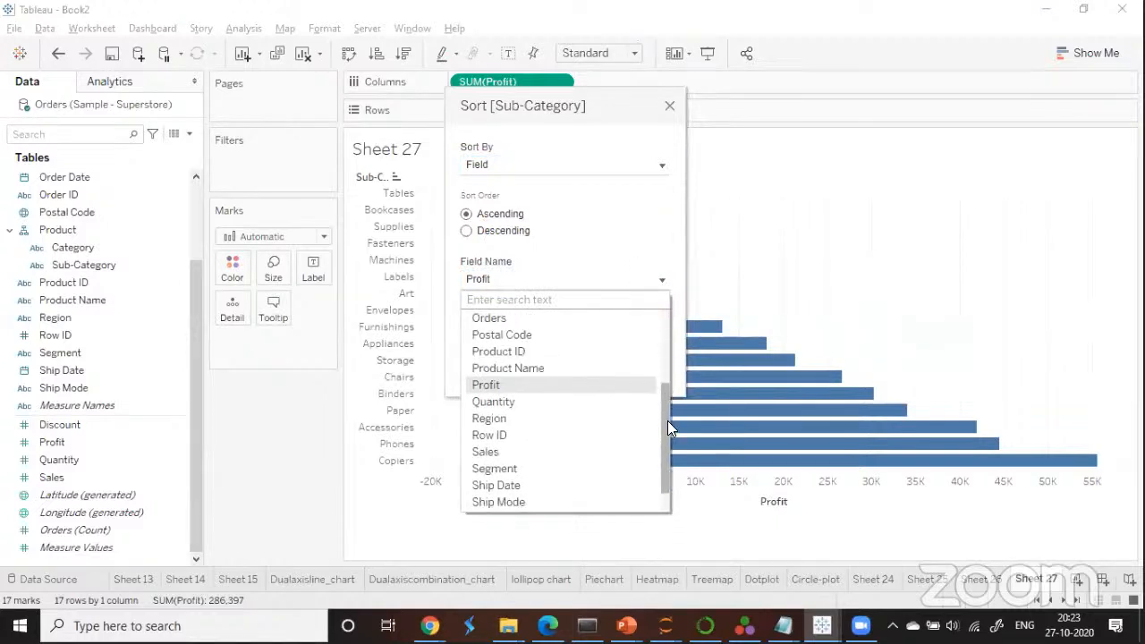
click(494, 454)
drag(509, 107, 174, 109)
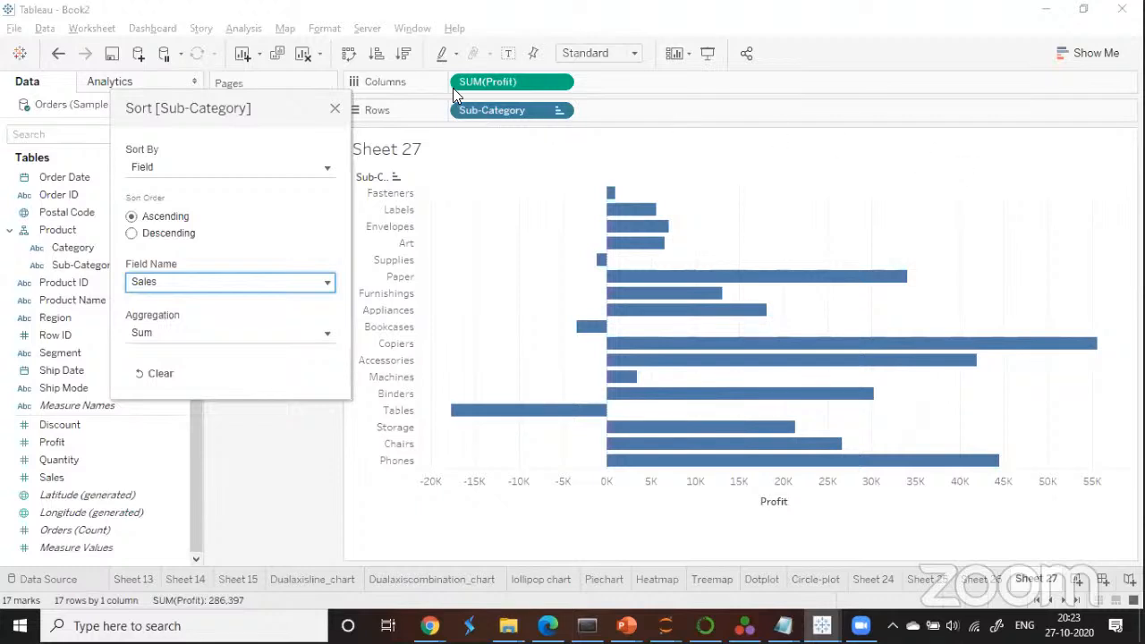
click(332, 106)
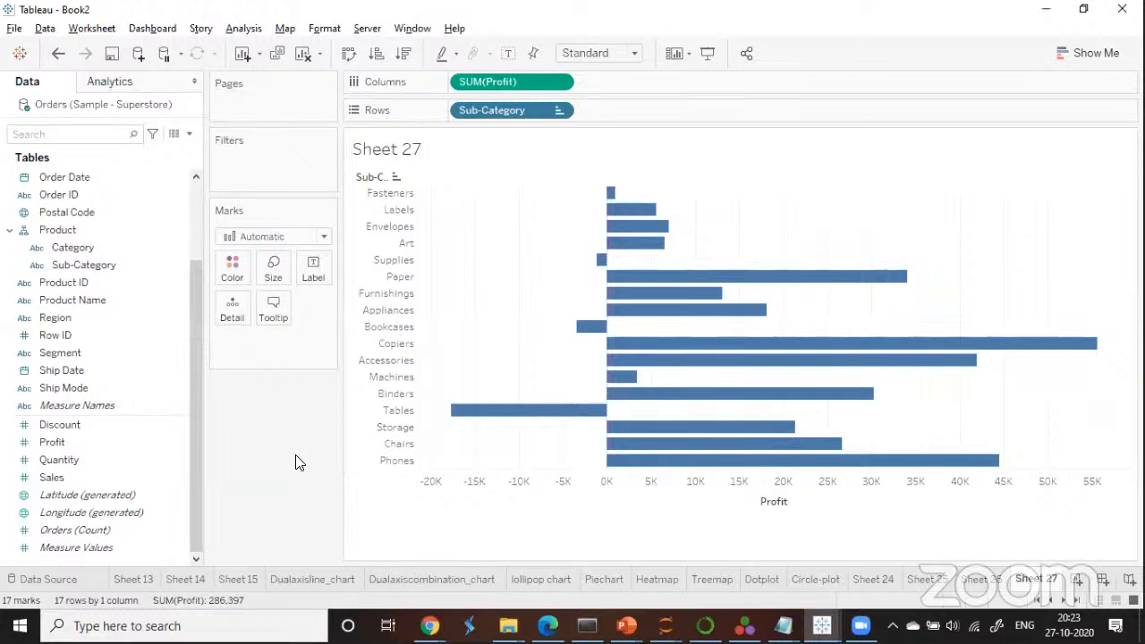
Clear the Sub-Category sort and add Sales to the columns after Profit.
click(565, 110)
click(566, 252)
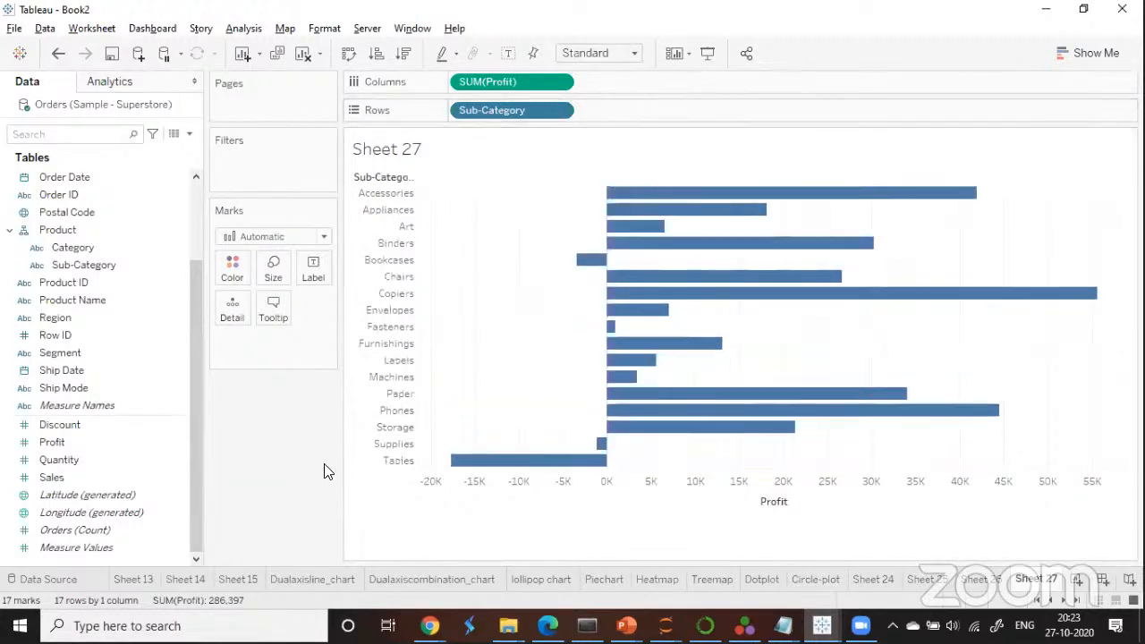
drag(107, 475, 663, 71)
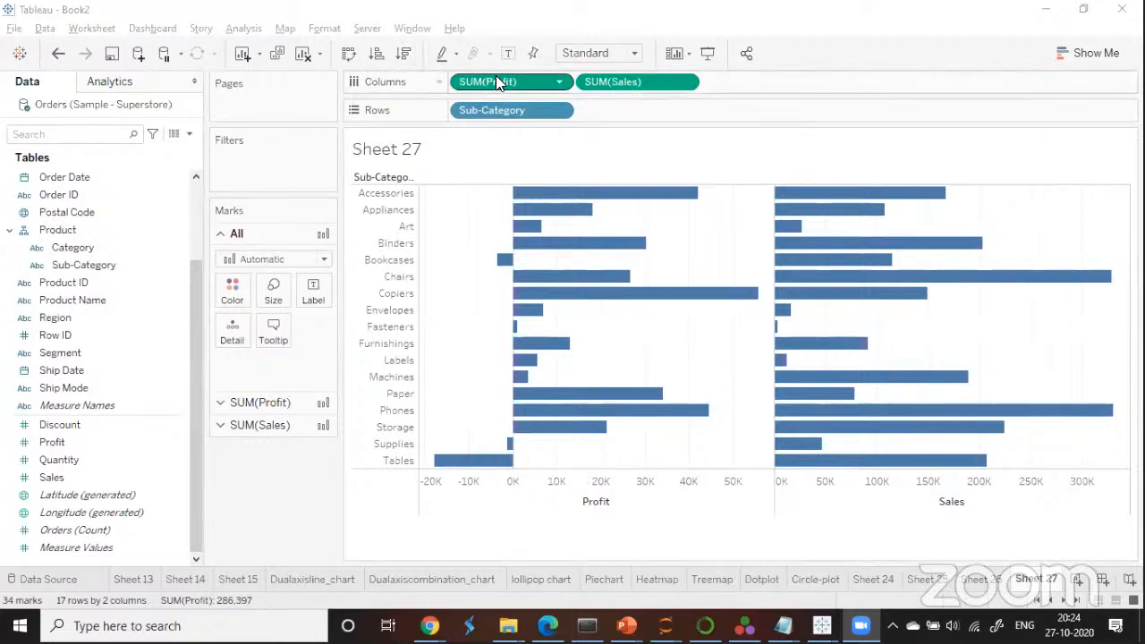
Sort the sub-categories by Profit in descending order and clear that sort again.
click(407, 55)
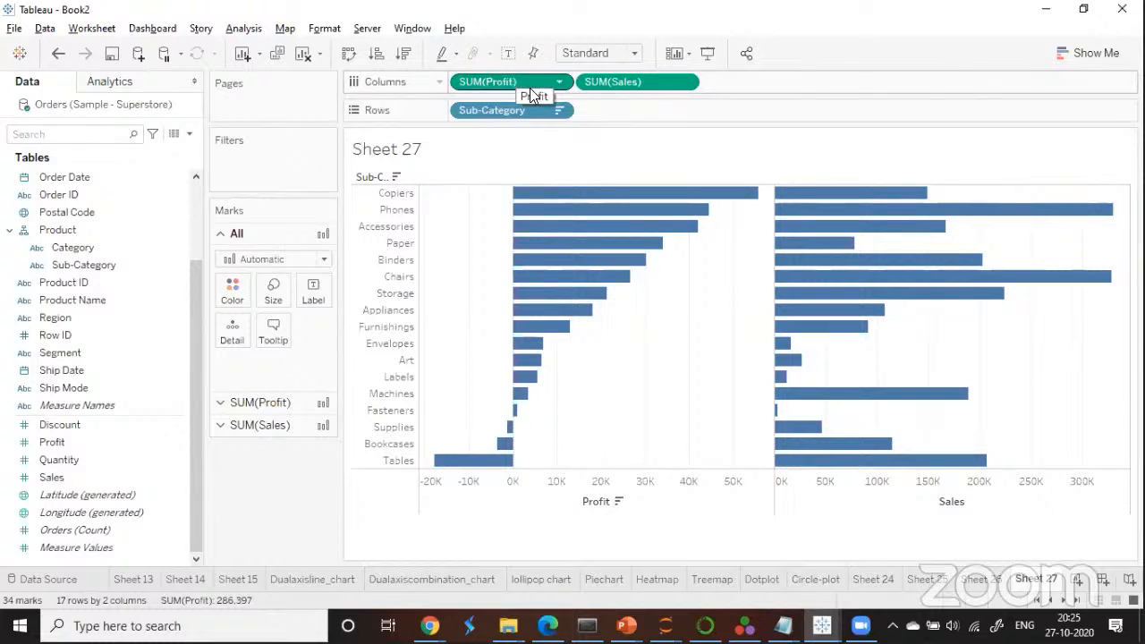
click(555, 111)
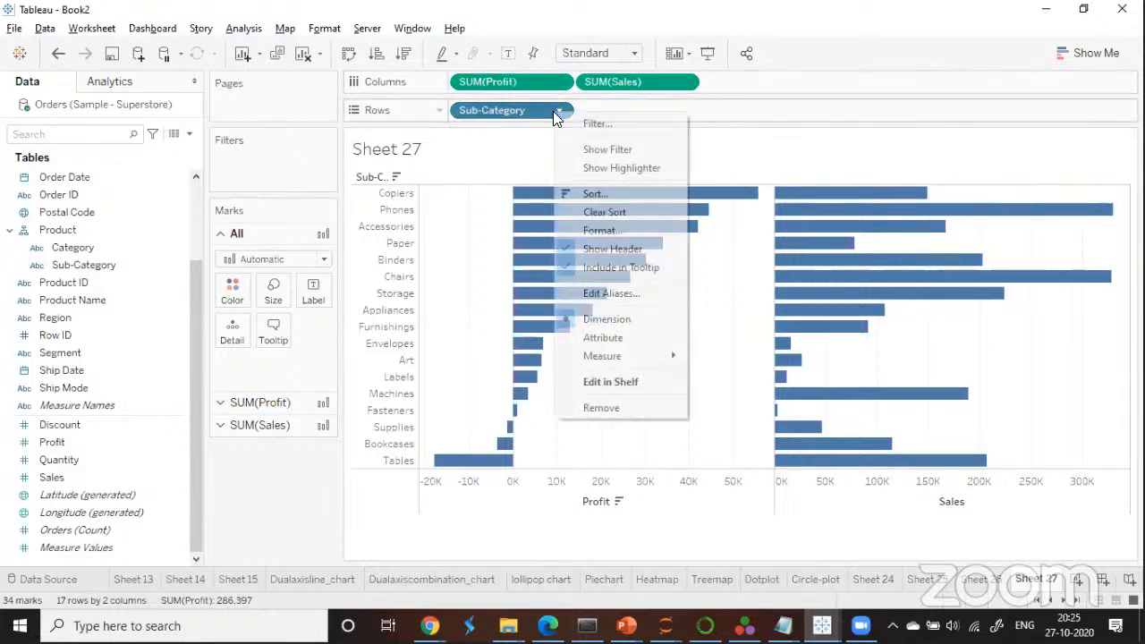
click(603, 213)
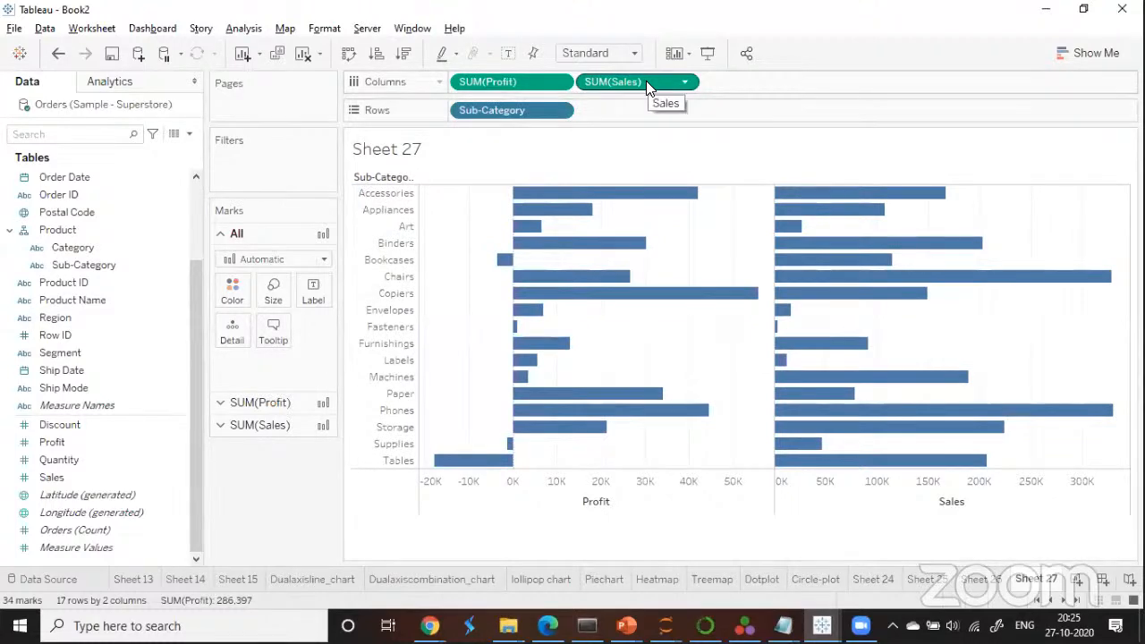
Sort the Sub-Category rows by the Sales field in descending order with Sum aggregation.
click(560, 110)
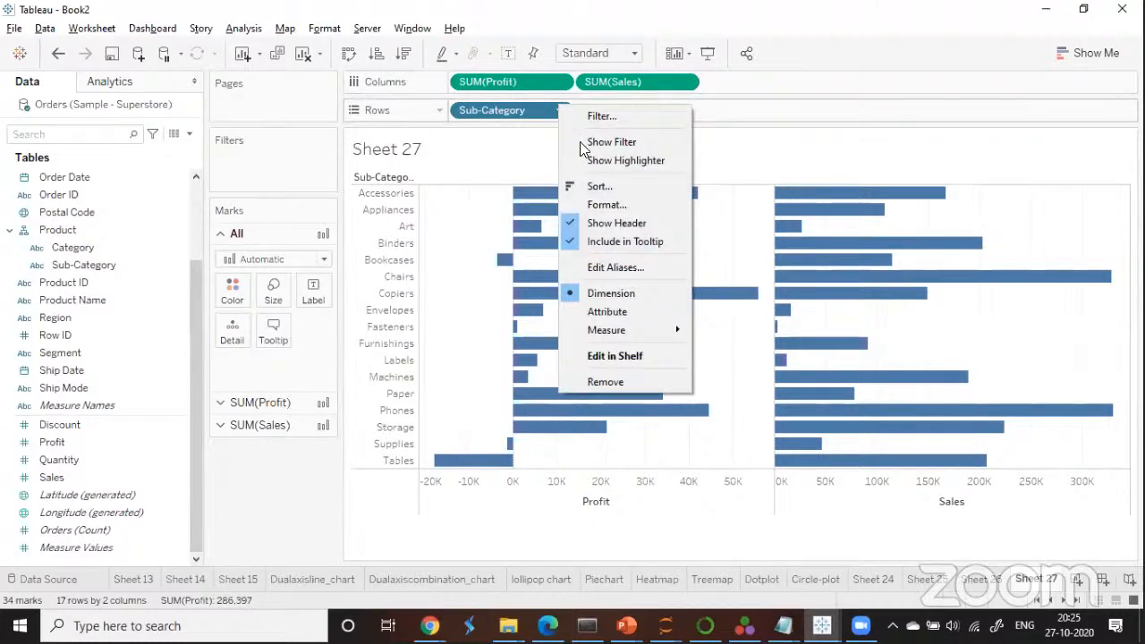
click(597, 189)
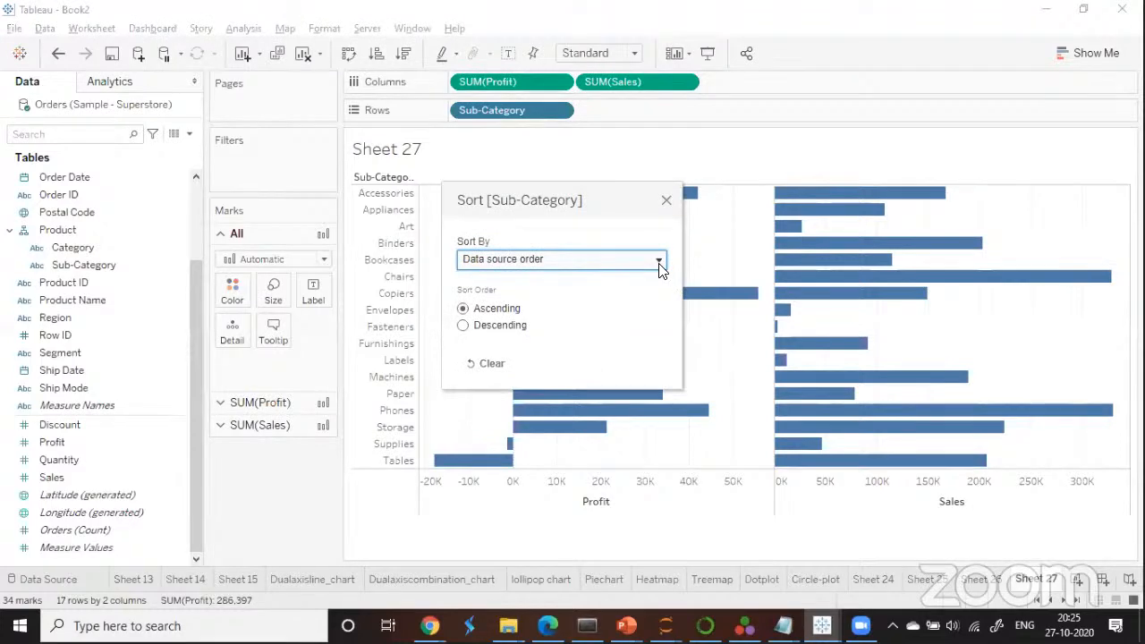
click(659, 262)
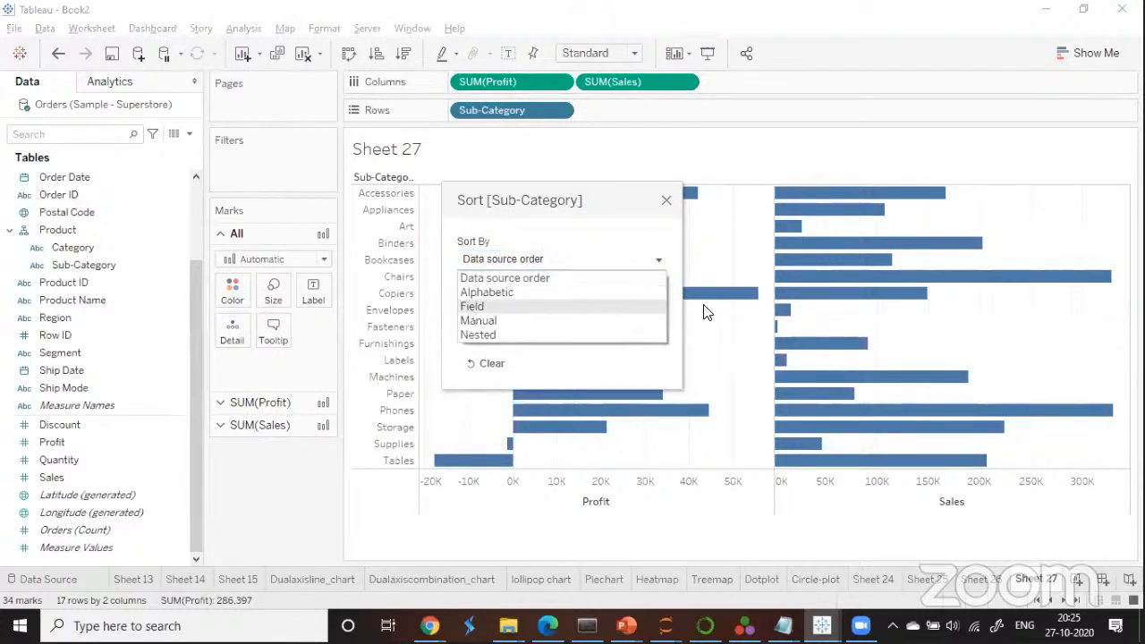
click(469, 307)
drag(596, 203, 571, 101)
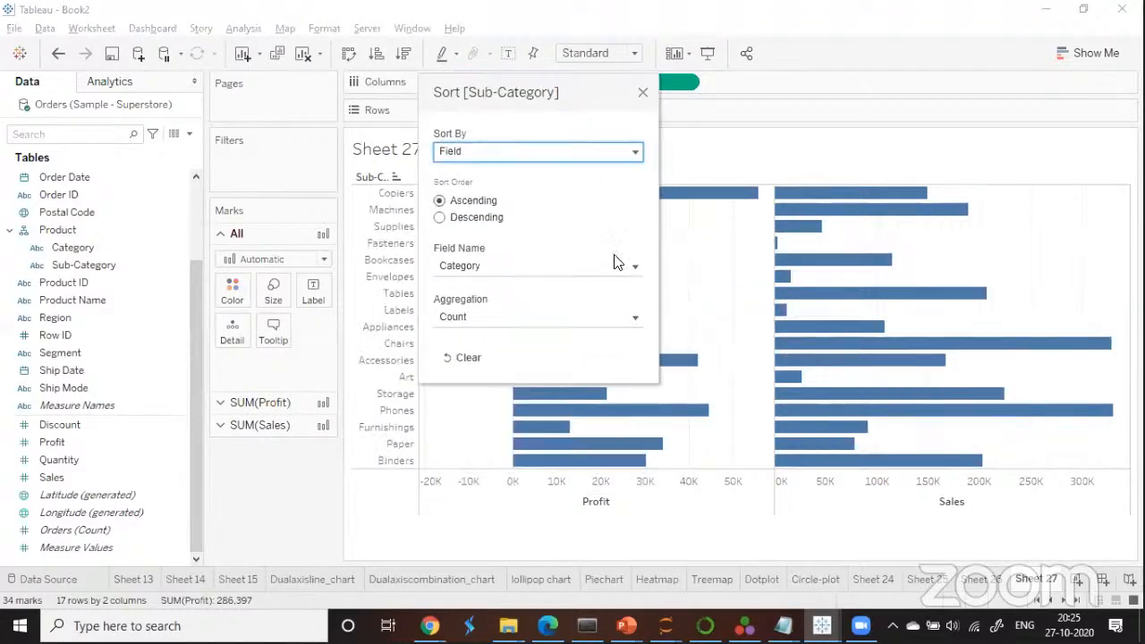
click(635, 272)
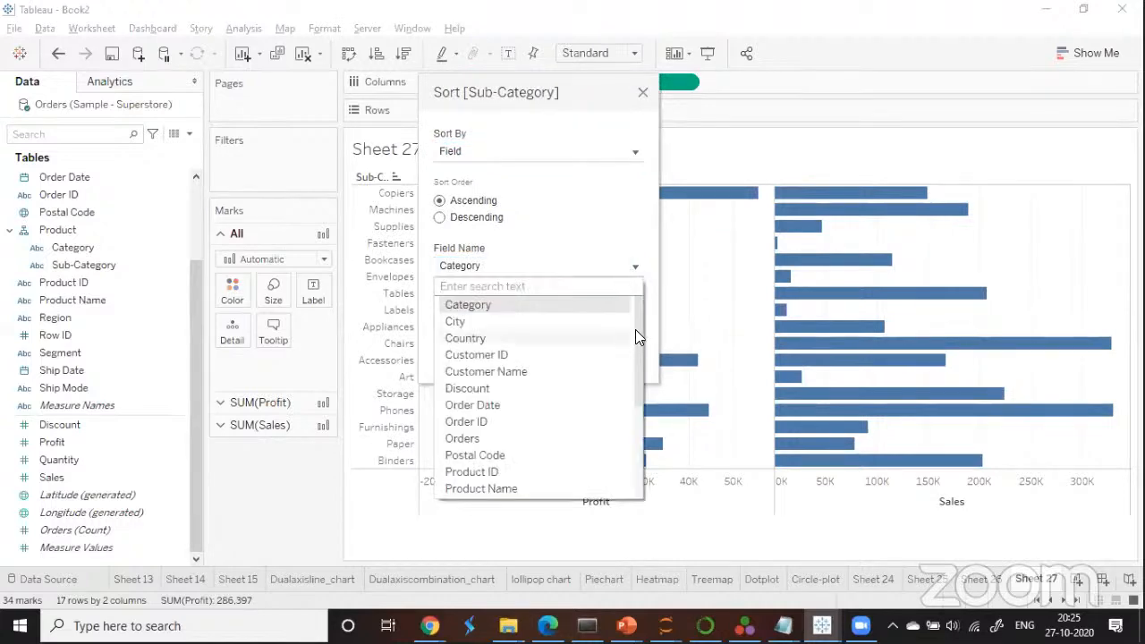
drag(636, 343, 633, 399)
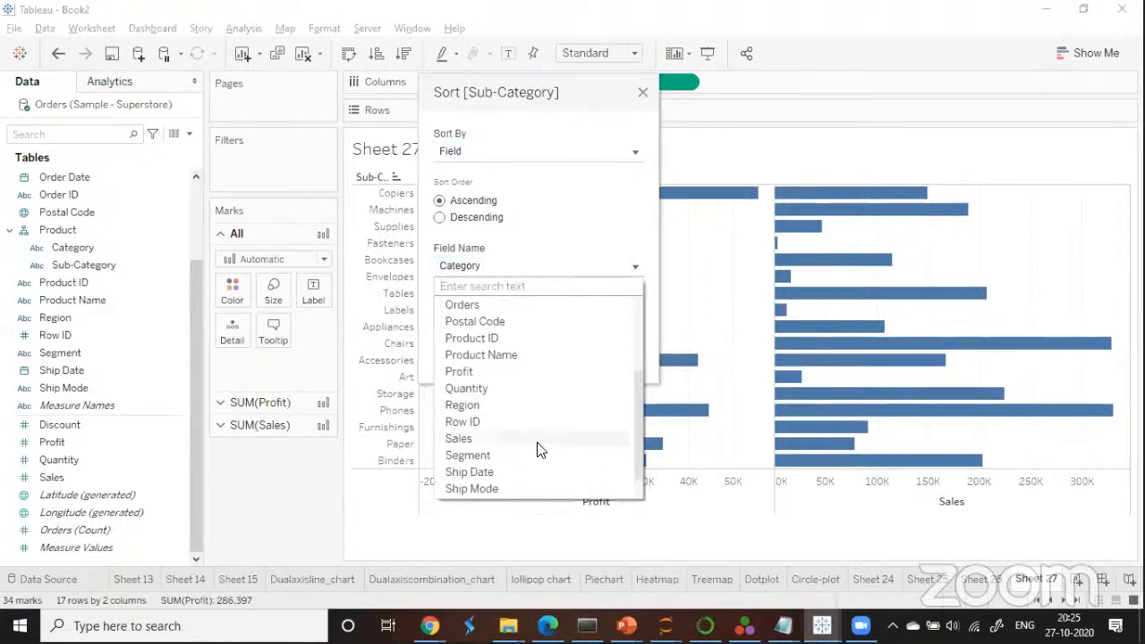
click(488, 439)
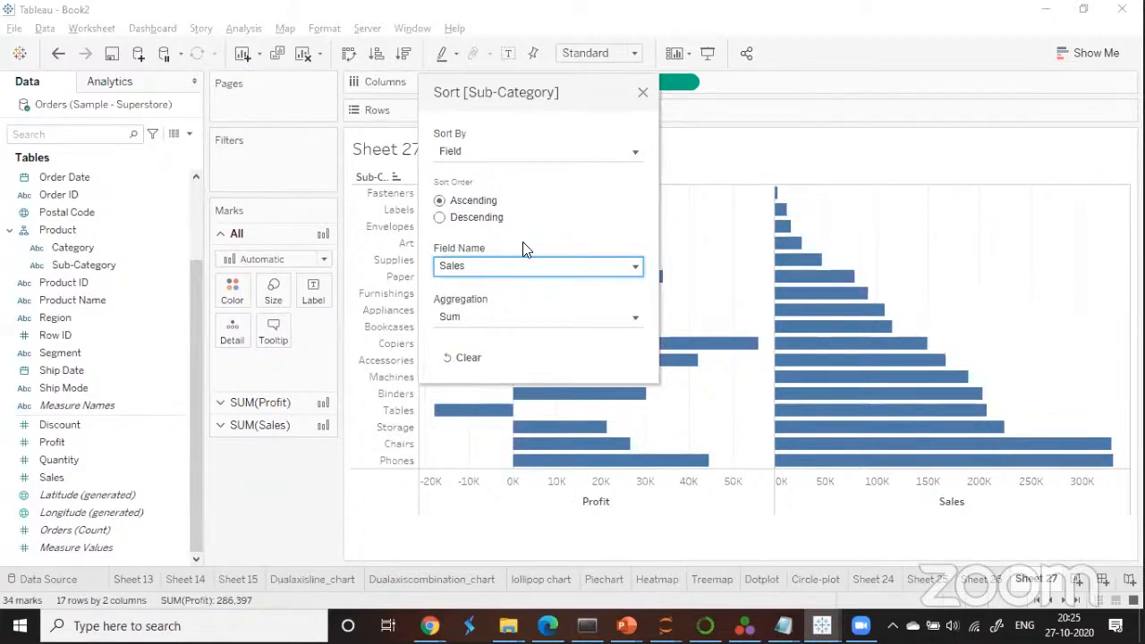
click(440, 219)
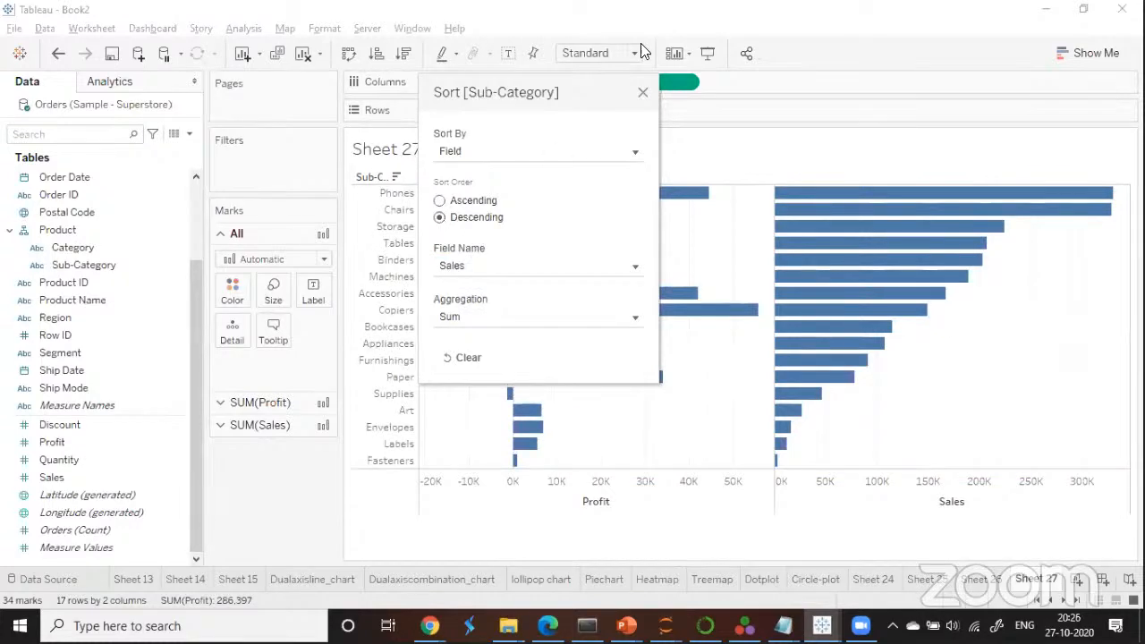
click(642, 92)
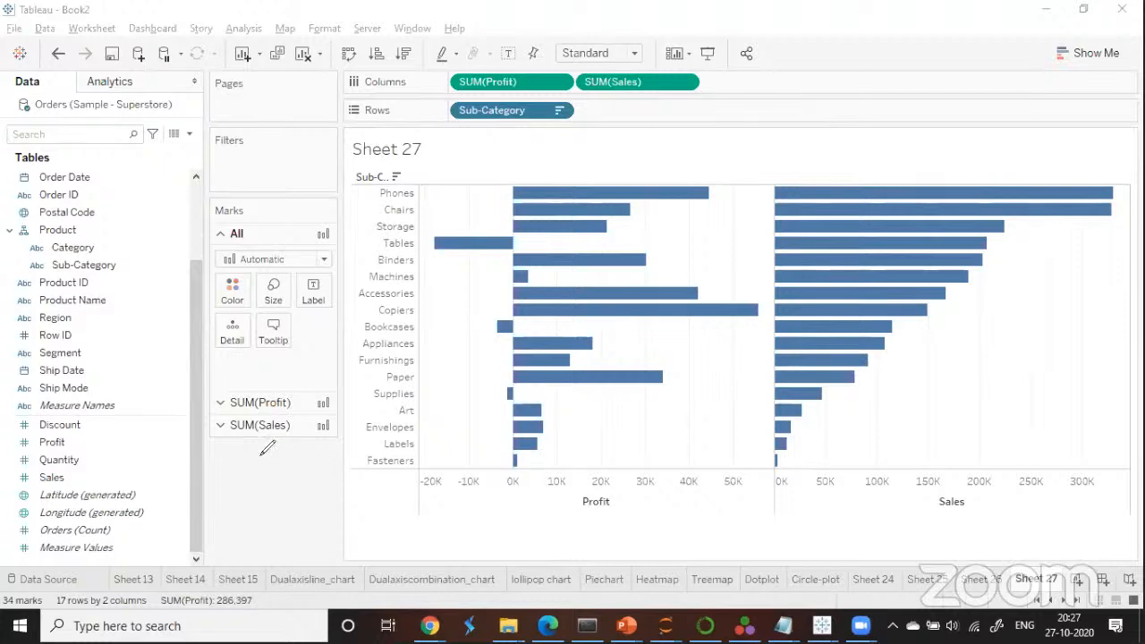
mouse_move(273, 481)
mouse_down()
mouse_move(329, 458)
mouse_move(304, 496)
mouse_move(336, 508)
mouse_move(394, 492)
mouse_up()
drag(326, 533, 378, 518)
mouse_move(260, 528)
mouse_down()
mouse_move(295, 443)
mouse_move(258, 525)
mouse_up()
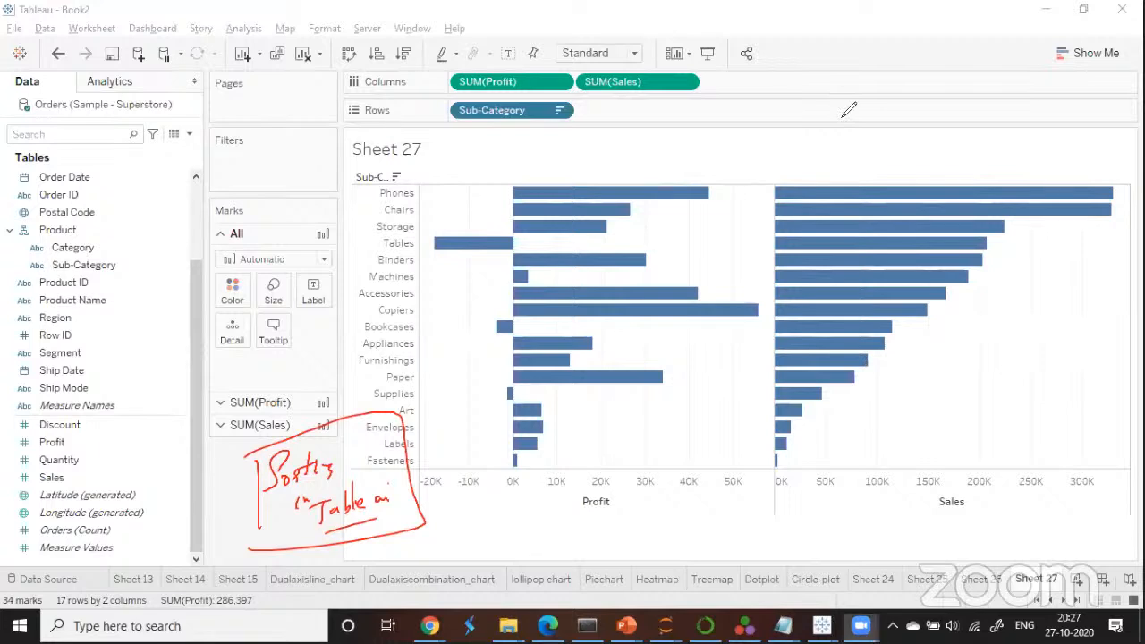
scroll(191, 363, up, 2)
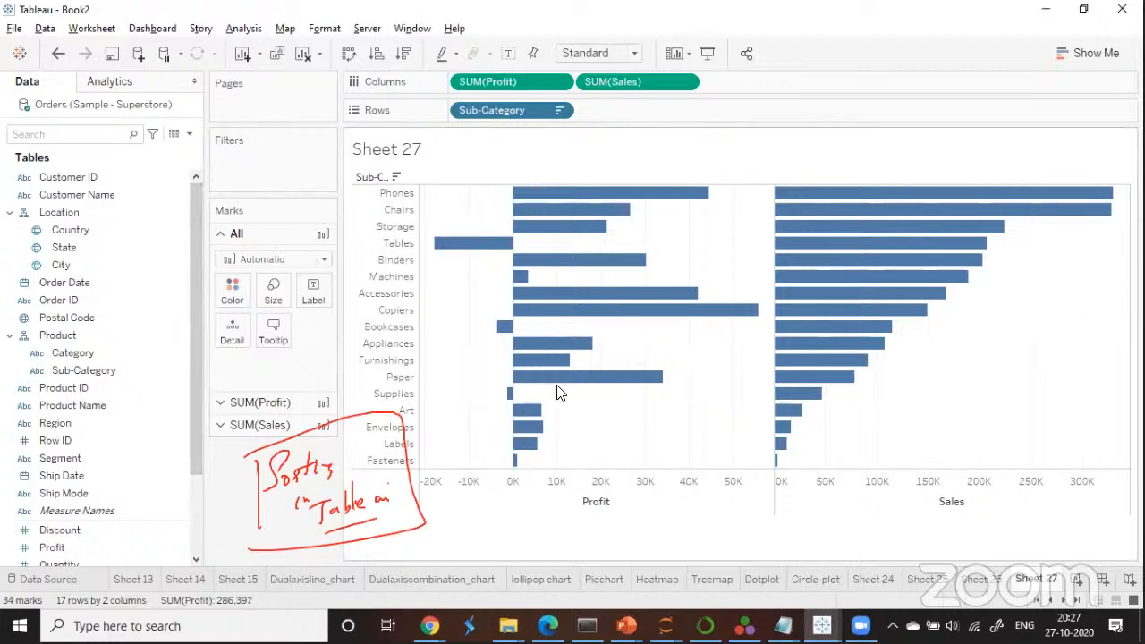
Add a new blank worksheet and clear the handwritten sorting annotation from the screen.
key(ctrl+m)
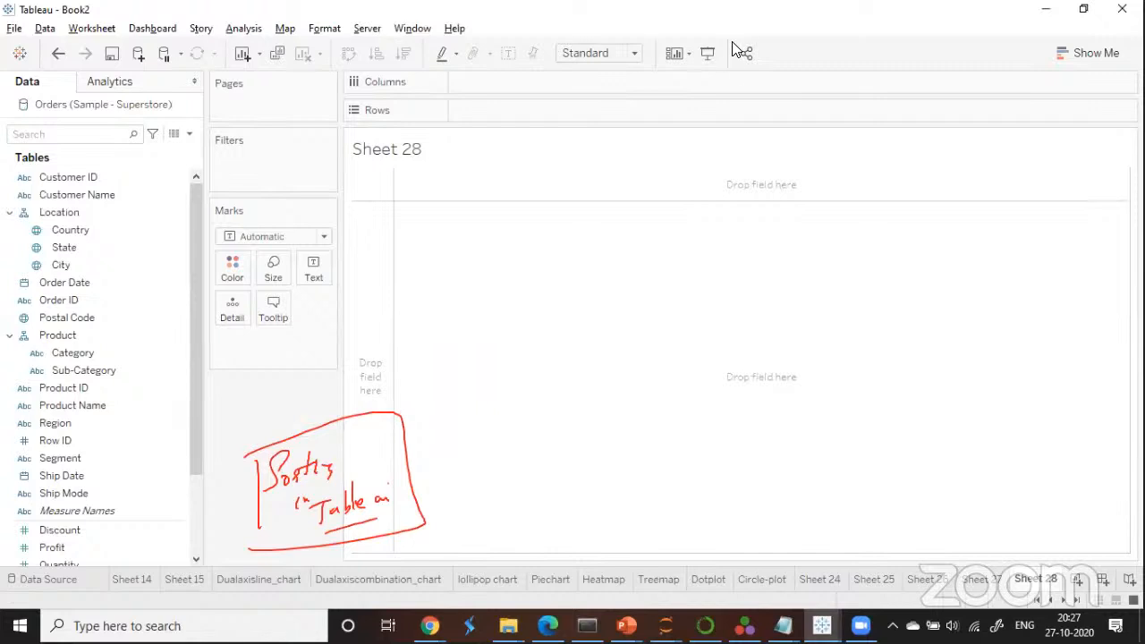
click(732, 42)
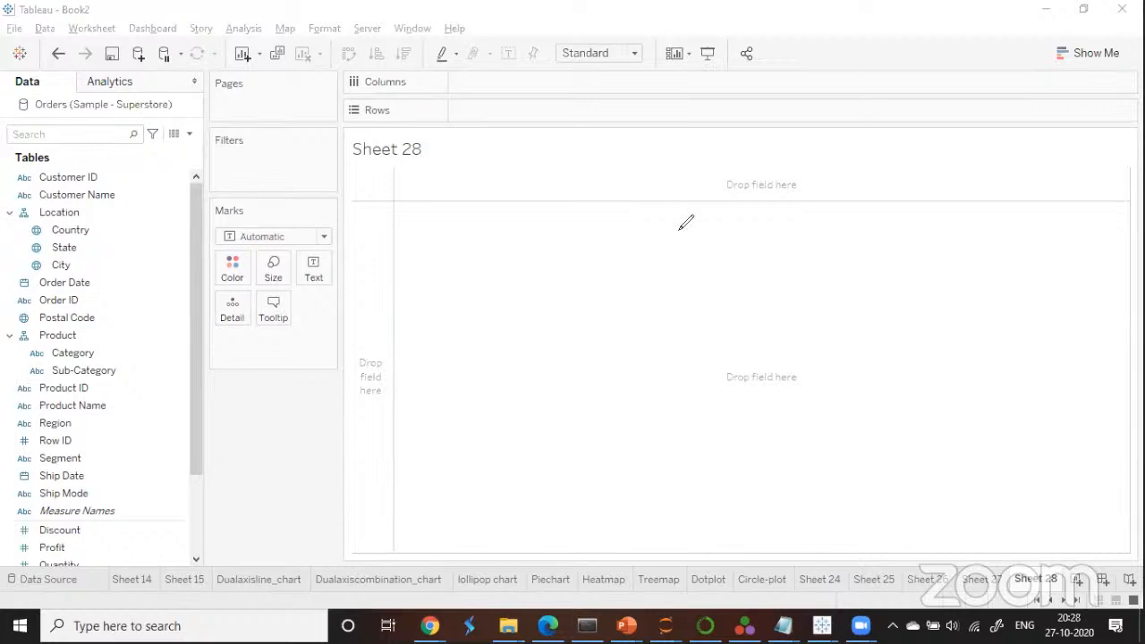
Handwrite an underlined, boxed heading "Filters" in red on the blank sheet with "filter out some data" beneath it.
mouse_move(428, 273)
mouse_down()
mouse_move(441, 237)
mouse_move(451, 260)
mouse_up()
mouse_move(468, 234)
mouse_down()
mouse_move(463, 260)
mouse_move(471, 246)
mouse_up()
drag(473, 253, 499, 250)
drag(508, 247, 503, 235)
drag(456, 273, 493, 270)
drag(418, 233, 406, 289)
mouse_move(406, 236)
mouse_down()
mouse_move(495, 211)
mouse_move(507, 280)
mouse_up()
drag(507, 246, 503, 258)
mouse_move(429, 279)
mouse_down()
mouse_move(438, 329)
mouse_move(465, 299)
mouse_move(440, 327)
mouse_move(476, 295)
mouse_move(514, 284)
mouse_move(629, 288)
mouse_up()
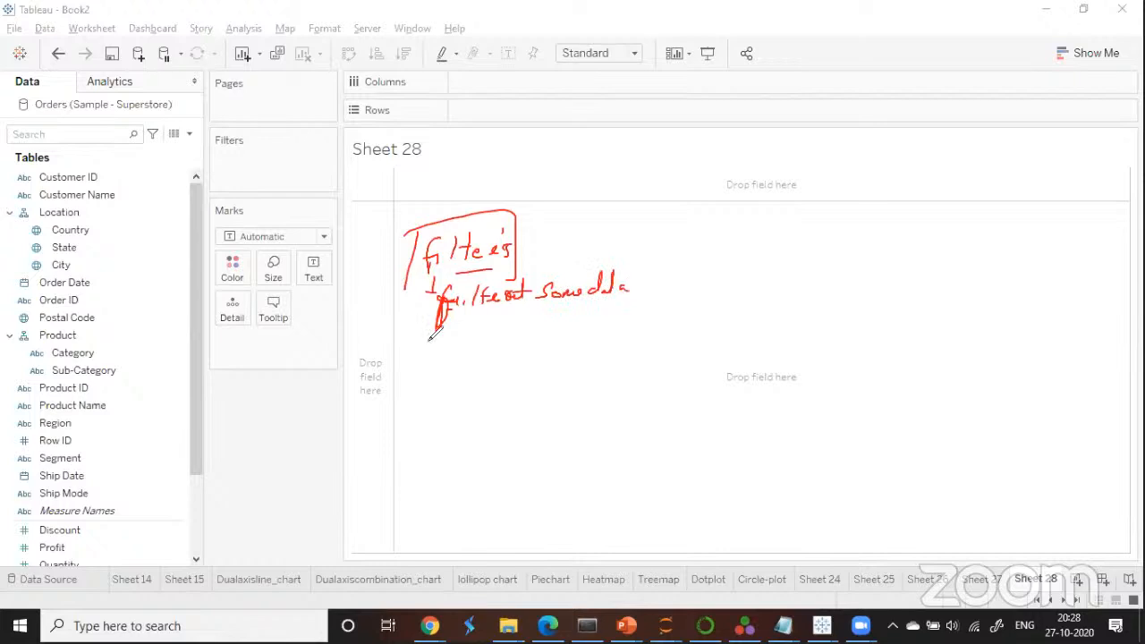
Handwrite example 1 as a circled "A" with a cross and a tick, and example 2 as "Top profit making Subcategories" with a tick.
drag(421, 333, 422, 337)
drag(426, 331, 422, 355)
mouse_move(440, 354)
mouse_down()
mouse_move(452, 330)
mouse_move(456, 353)
mouse_up()
mouse_move(441, 344)
mouse_down()
mouse_move(456, 342)
mouse_move(449, 360)
mouse_move(467, 329)
mouse_up()
drag(490, 337, 561, 319)
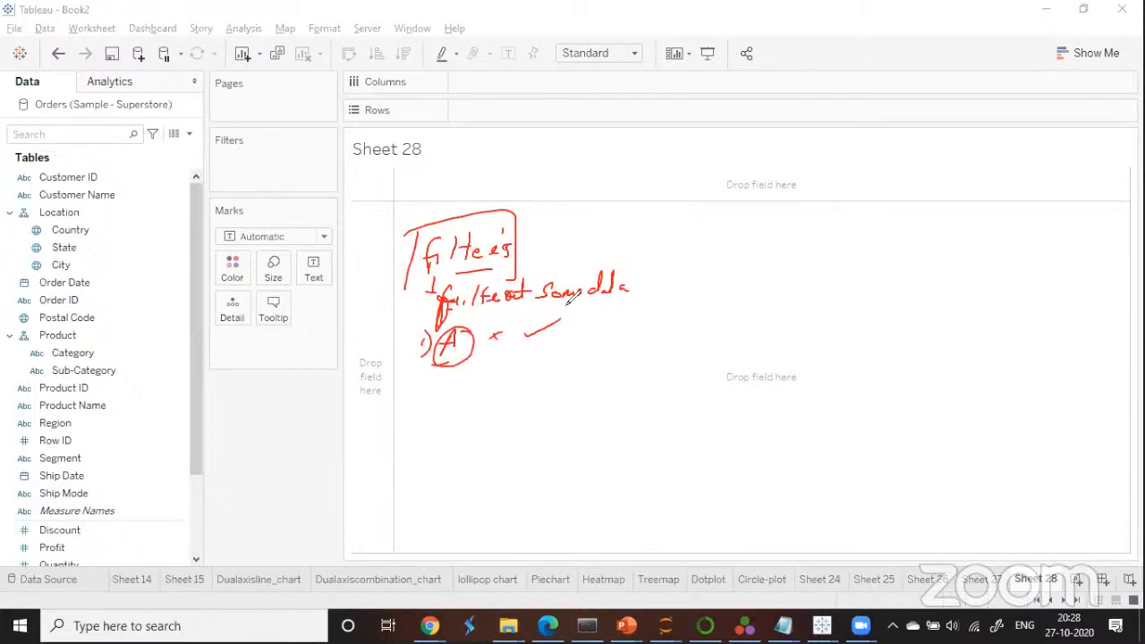
mouse_move(419, 386)
mouse_down()
mouse_move(434, 404)
mouse_move(476, 375)
mouse_move(594, 371)
mouse_move(639, 353)
mouse_move(723, 378)
mouse_move(779, 354)
mouse_move(835, 350)
mouse_up()
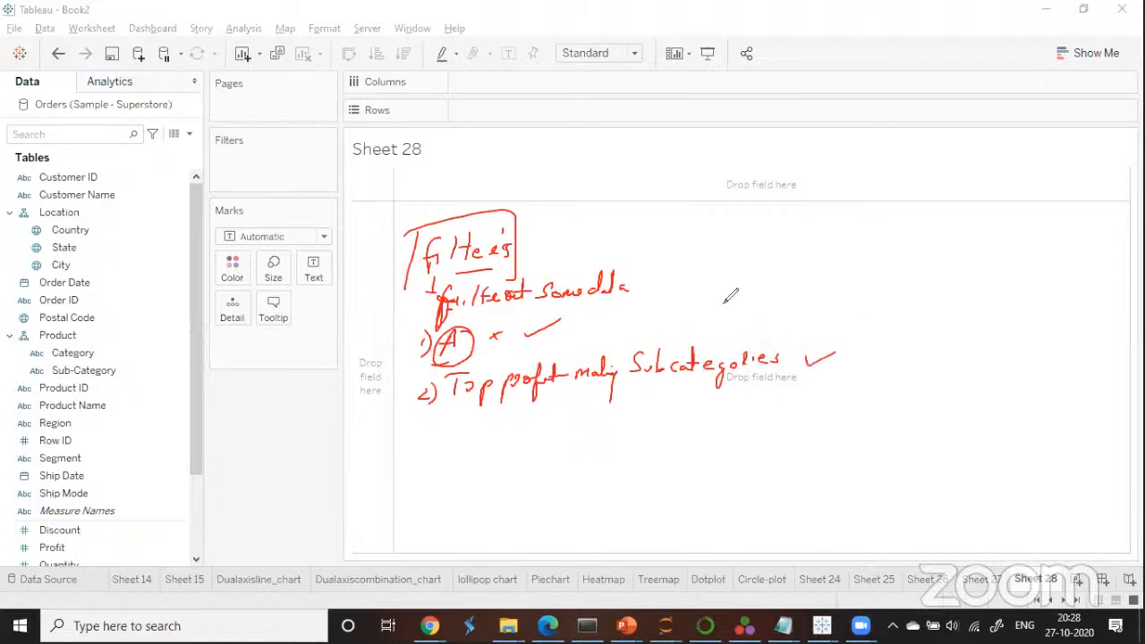
Handwrite example 3 as "Top Customers" and "Bottom Customers", each with an arrow to a circled 5, and note "filters" beside them.
mouse_move(416, 415)
mouse_down()
mouse_move(420, 426)
mouse_move(474, 403)
mouse_move(503, 431)
mouse_move(518, 424)
mouse_up()
mouse_move(525, 412)
mouse_down()
mouse_move(518, 426)
mouse_move(564, 409)
mouse_up()
mouse_move(453, 455)
mouse_down()
mouse_move(458, 441)
mouse_move(583, 436)
mouse_move(588, 409)
mouse_move(605, 417)
mouse_move(611, 398)
mouse_up()
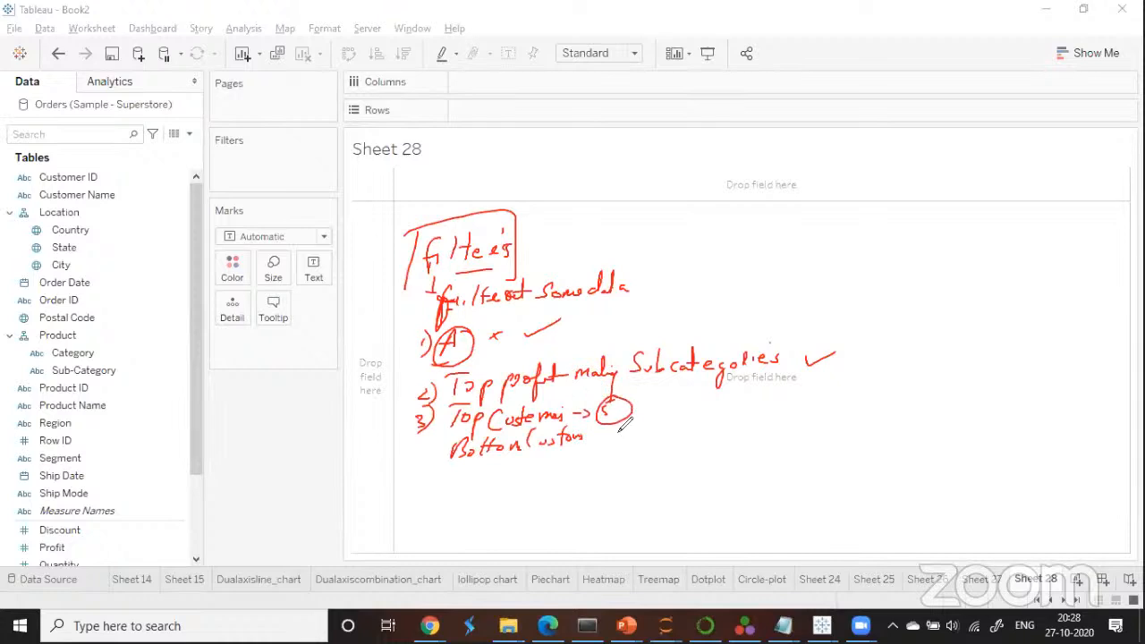
drag(596, 439, 613, 440)
mouse_move(629, 429)
mouse_down()
mouse_move(623, 443)
mouse_move(628, 426)
mouse_up()
mouse_move(660, 385)
mouse_down()
mouse_move(650, 413)
mouse_move(690, 381)
mouse_move(704, 403)
mouse_move(717, 387)
mouse_up()
Handwrite example 4 as "Subcategories → (-ve) profits" and example 5 as "Subcategory > 5000 $".
drag(419, 464, 424, 485)
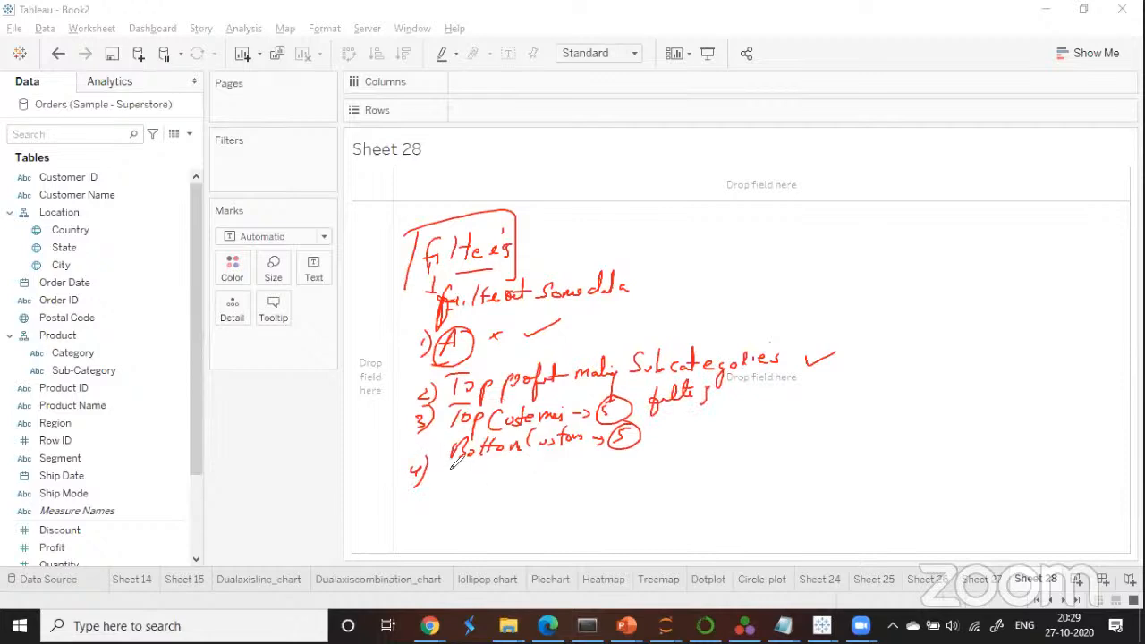
mouse_move(453, 465)
mouse_down()
mouse_move(438, 483)
mouse_move(465, 481)
mouse_up()
mouse_move(471, 459)
mouse_down()
mouse_move(474, 482)
mouse_move(510, 479)
mouse_up()
mouse_move(514, 462)
mouse_down()
mouse_move(517, 478)
mouse_move(594, 467)
mouse_move(604, 478)
mouse_move(637, 464)
mouse_up()
mouse_move(644, 458)
mouse_down()
mouse_move(647, 474)
mouse_move(723, 435)
mouse_move(731, 451)
mouse_up()
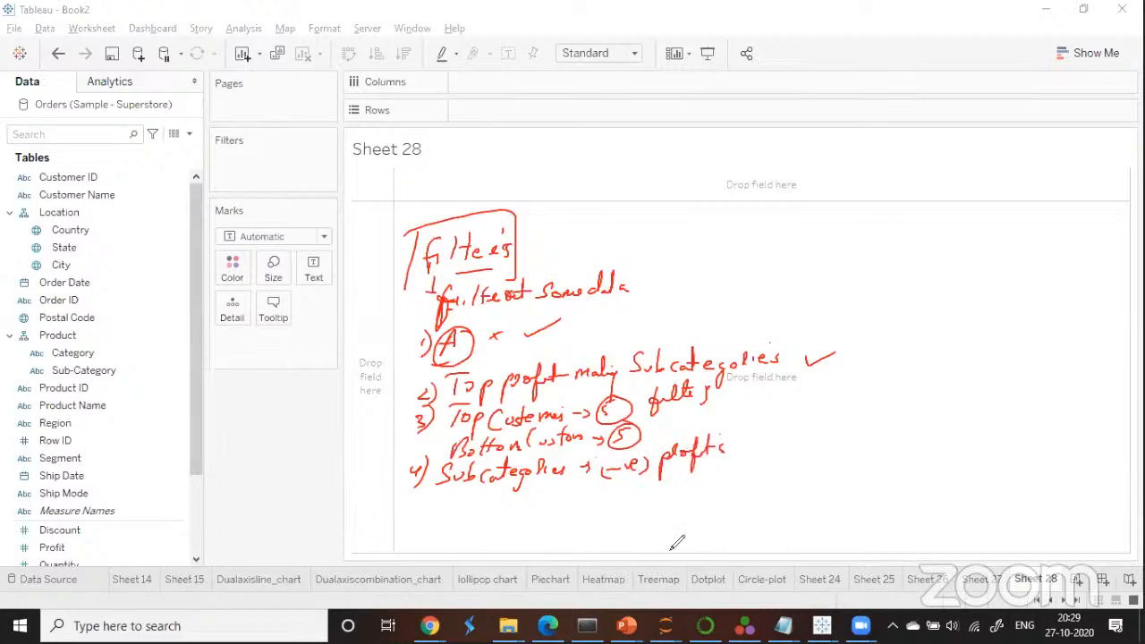
drag(428, 493, 428, 519)
mouse_move(453, 494)
mouse_down()
mouse_move(450, 503)
mouse_move(492, 487)
mouse_move(512, 505)
mouse_move(565, 483)
mouse_move(681, 498)
mouse_up()
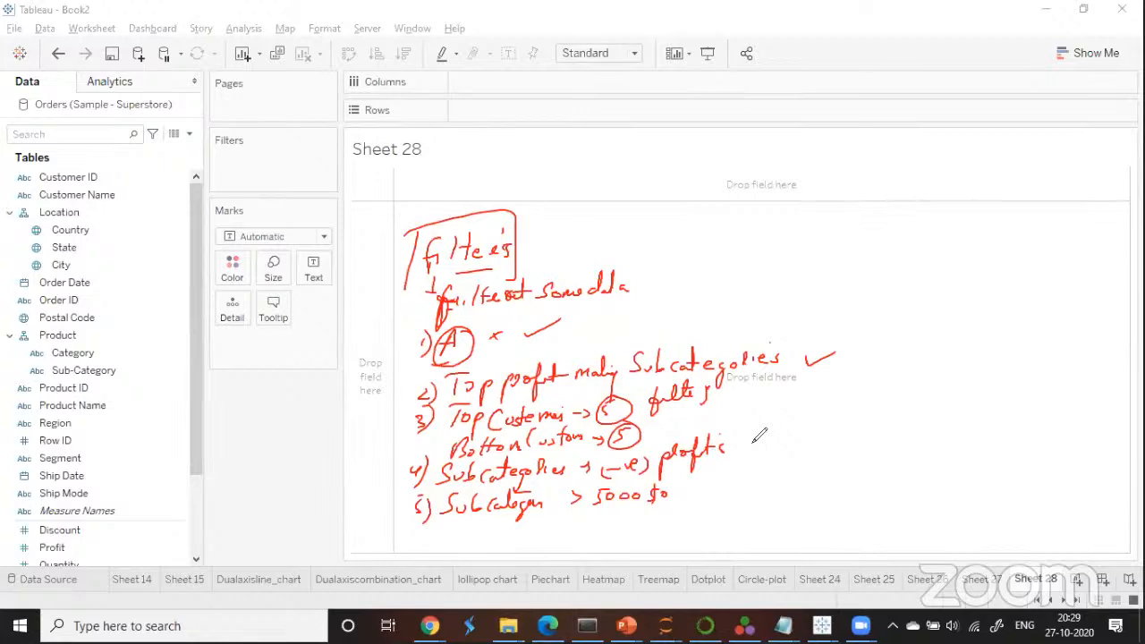
Handwrite an arrow beside the Filters heading and a numbered list of filter types: Dimension, Measures, Date and Hierarchical filters.
drag(637, 230, 647, 231)
drag(652, 224, 654, 235)
mouse_move(739, 204)
mouse_down()
mouse_move(748, 226)
mouse_move(864, 213)
mouse_up()
drag(716, 218, 719, 254)
mouse_move(723, 243)
mouse_down()
mouse_move(749, 259)
mouse_move(823, 254)
mouse_up()
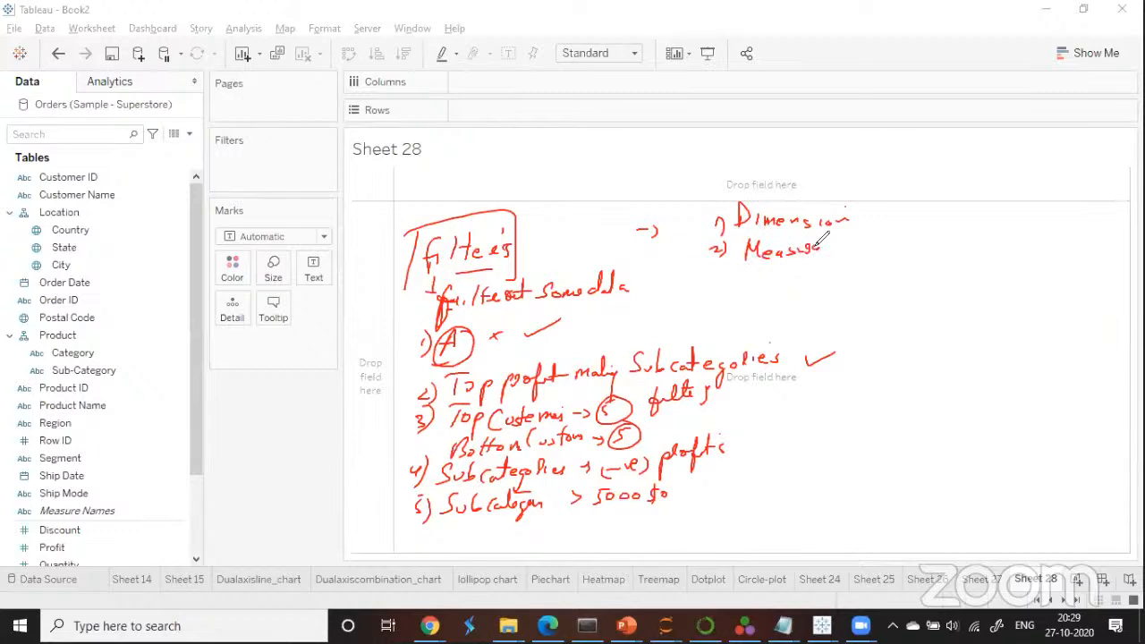
drag(718, 267, 730, 284)
mouse_move(752, 265)
mouse_down()
mouse_move(763, 279)
mouse_move(805, 278)
mouse_up()
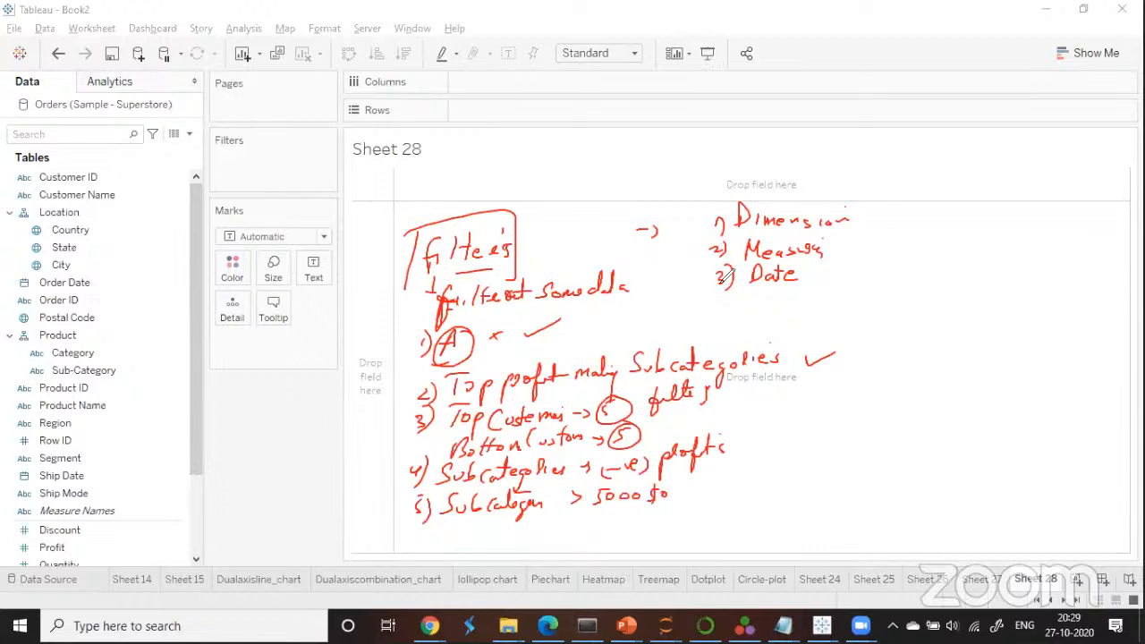
mouse_move(722, 305)
mouse_down()
mouse_move(799, 301)
mouse_move(842, 282)
mouse_move(923, 286)
mouse_up()
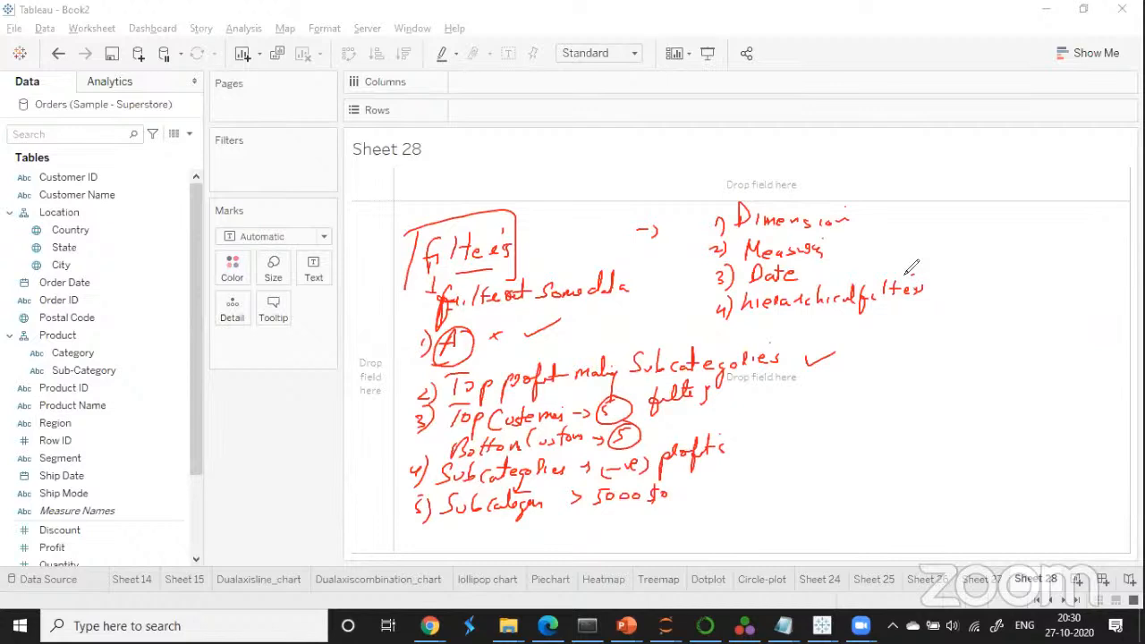
Circle the Filters shelf in red and tick each of the four listed filter types.
drag(298, 143, 315, 152)
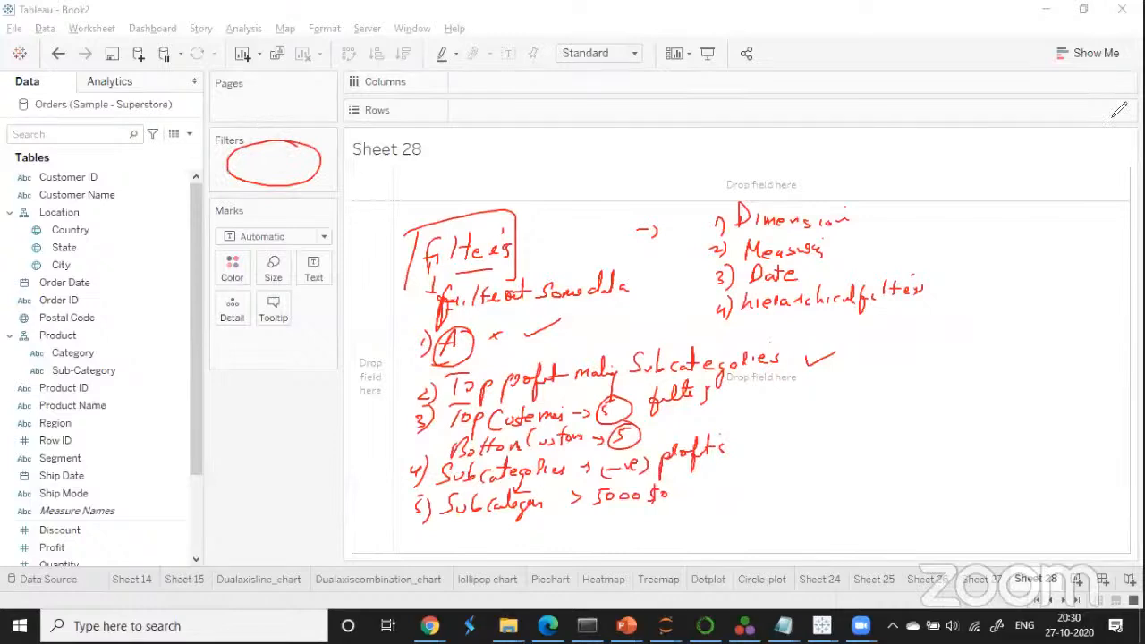
drag(682, 195, 707, 188)
drag(680, 248, 707, 238)
drag(685, 278, 713, 270)
drag(690, 310, 731, 298)
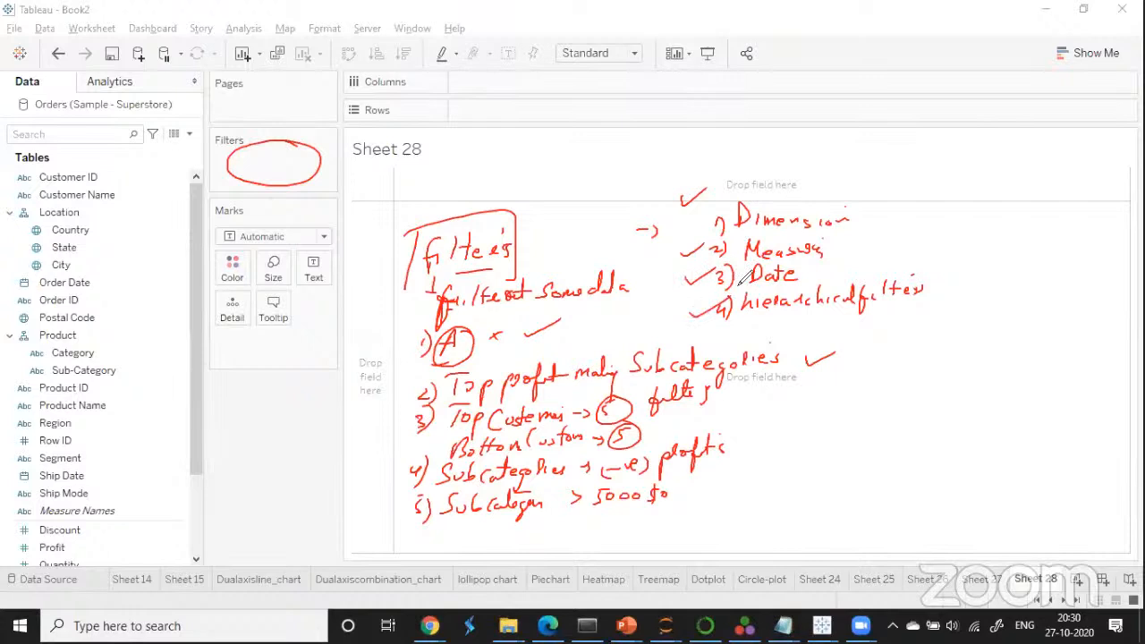